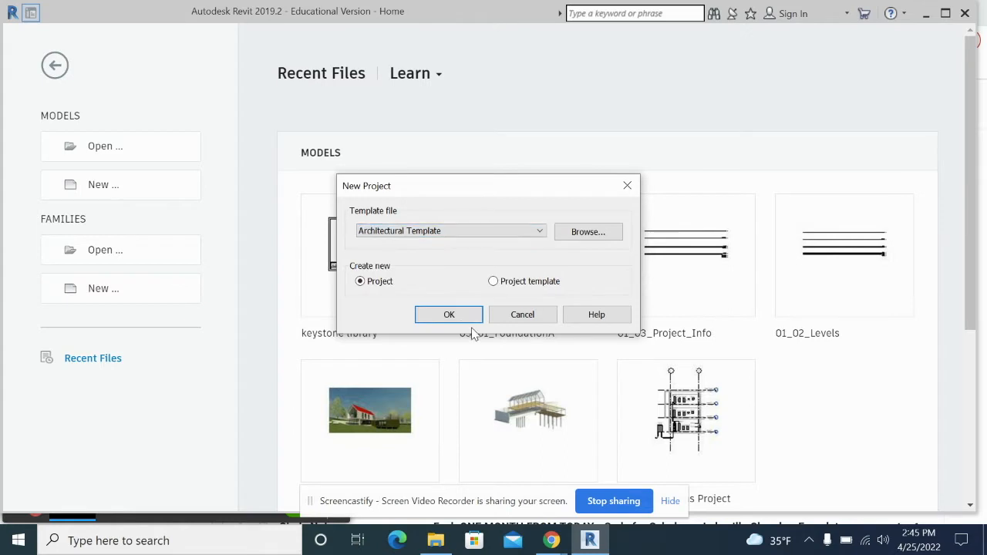
Create a project from the Architectural Template and set new Generic - 8" walls to reach up to Level 2.
{"action": "left_click", "coordinate": [463, 316]}
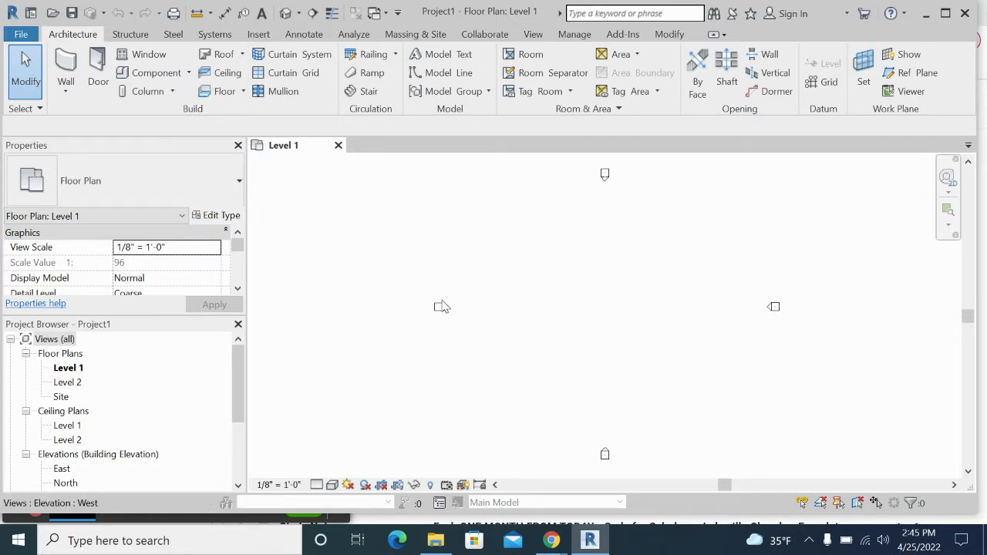
{"action": "left_click", "coordinate": [71, 63]}
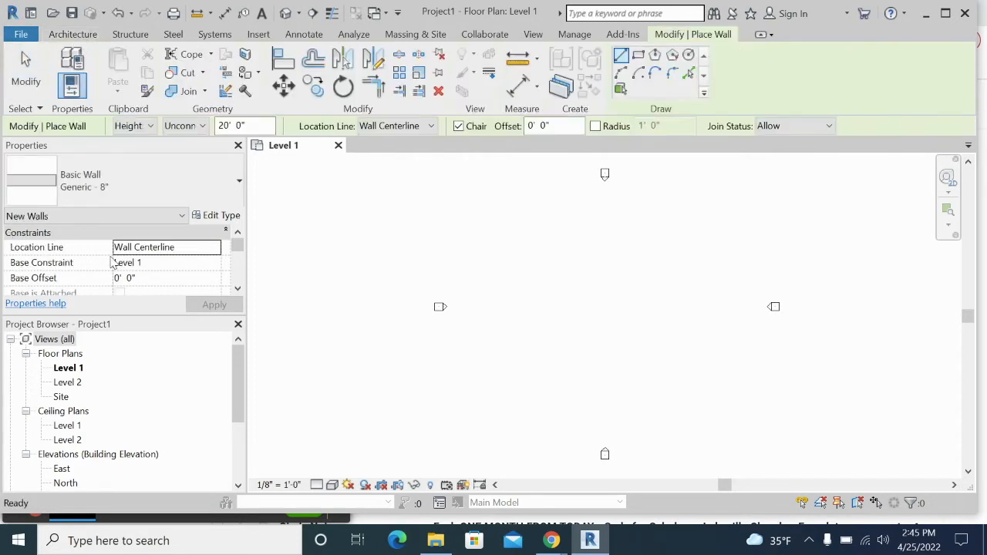
{"action": "scroll", "coordinate": [142, 267], "scroll_direction": "down", "scroll_amount": 3}
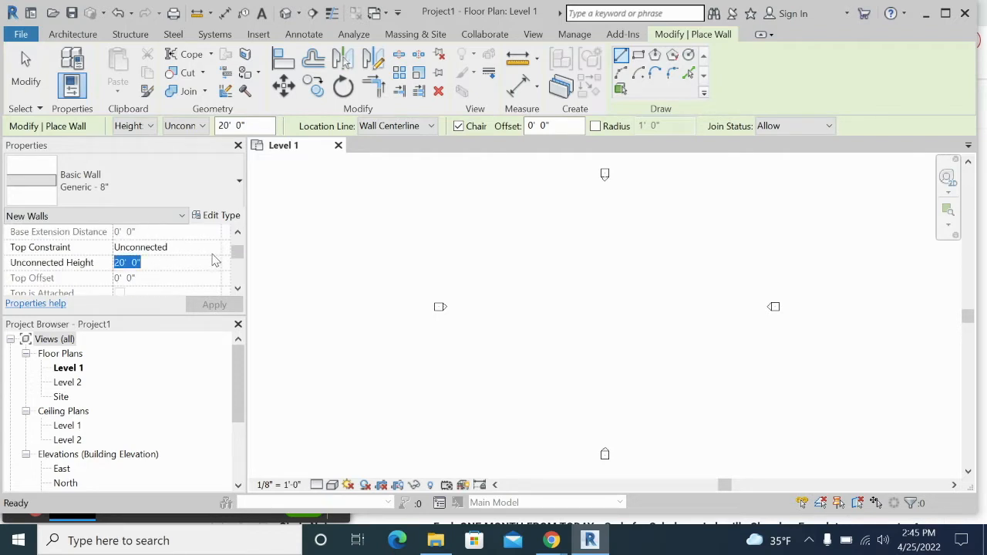
{"action": "left_click", "coordinate": [216, 248]}
{"action": "left_click", "coordinate": [178, 288]}
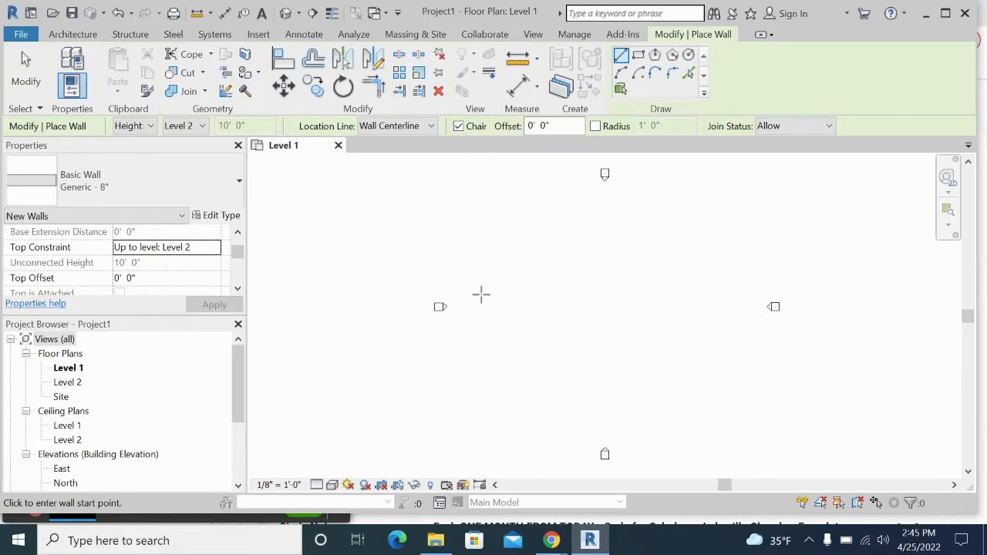
Draw the north wall about 40' long, the east wall about 20'-6", and the south wall's eastern segment about 15'.
{"action": "left_click", "coordinate": [477, 264]}
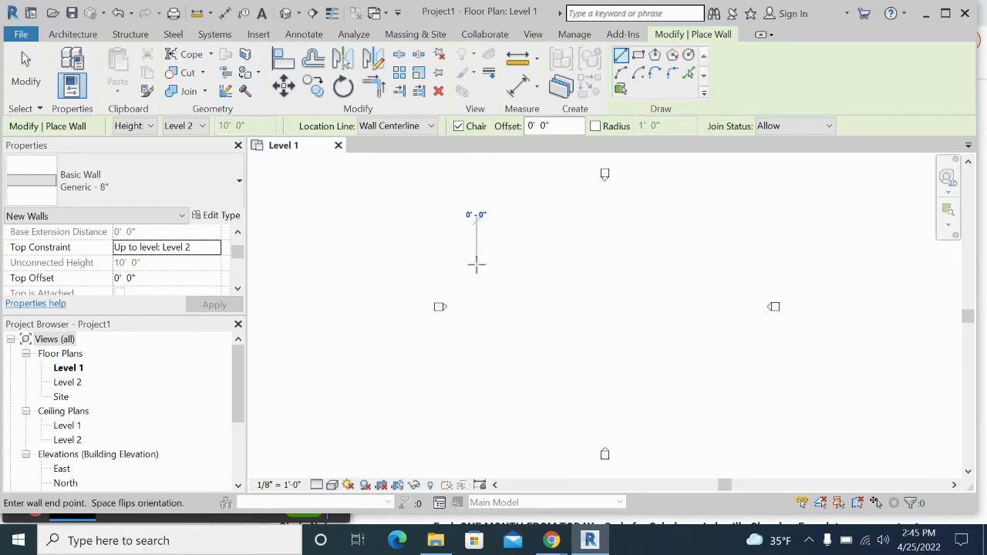
{"action": "left_click", "coordinate": [560, 264]}
{"action": "scroll", "coordinate": [562, 278], "scroll_direction": "up", "scroll_amount": 3}
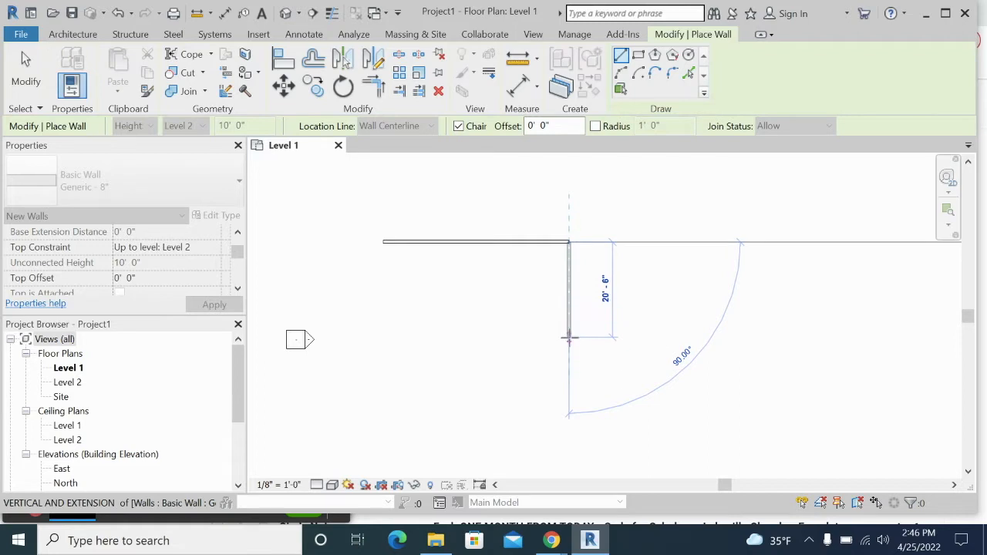
{"action": "left_click", "coordinate": [569, 338]}
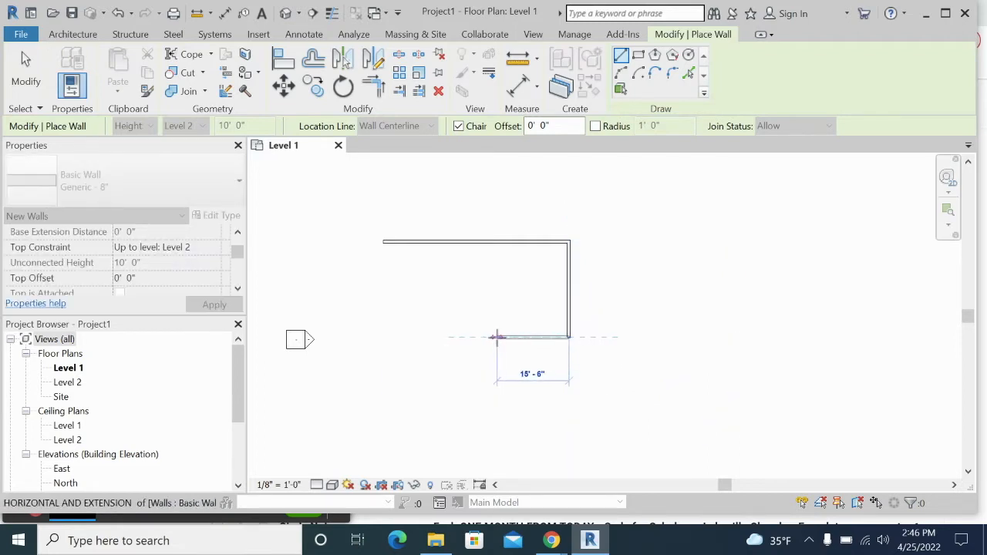
{"action": "left_click", "coordinate": [498, 337]}
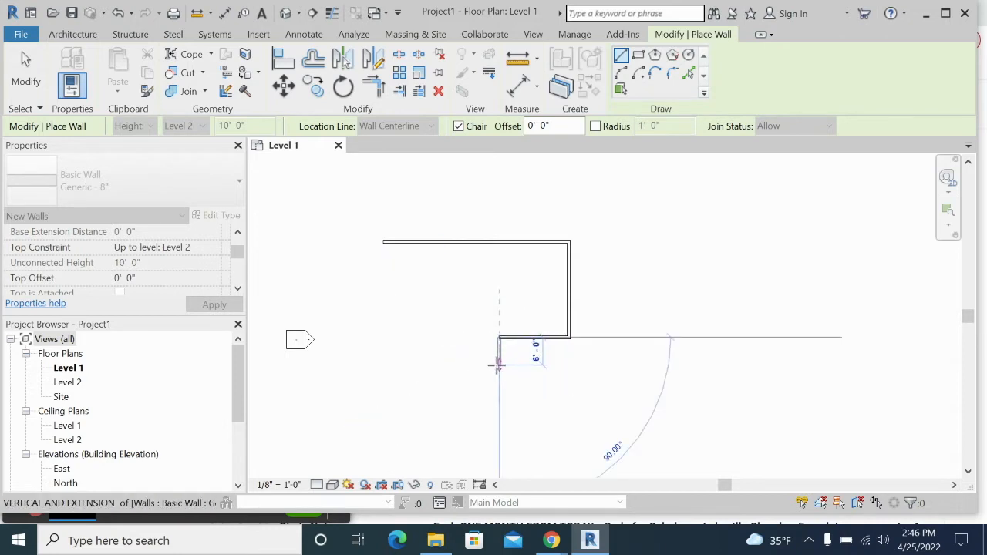
Continue the walls around a south bump-out about 6' deep, add the 15' western segment, and close the outline at the northwest corner.
{"action": "left_click", "coordinate": [498, 365]}
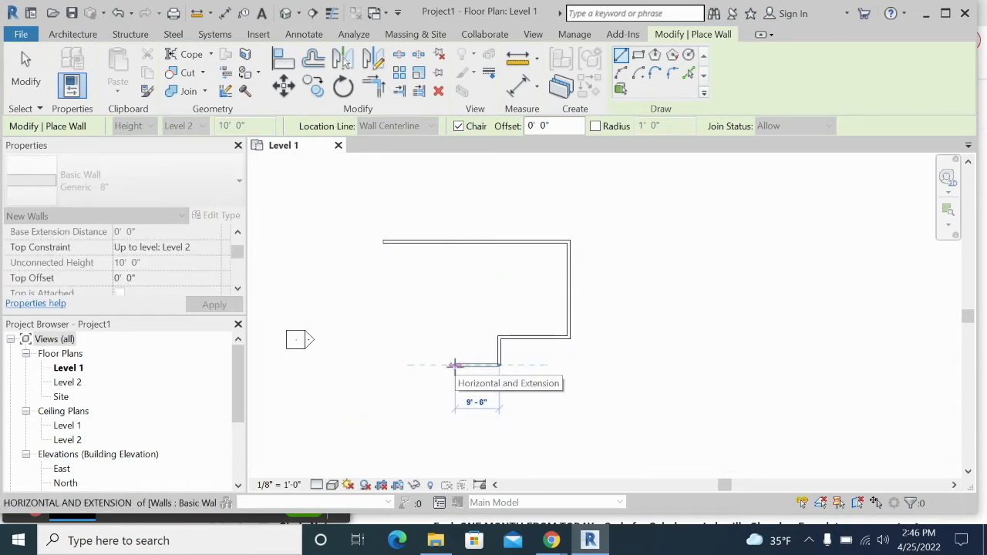
{"action": "left_click", "coordinate": [453, 365]}
{"action": "left_click", "coordinate": [453, 337]}
{"action": "left_click", "coordinate": [381, 337]}
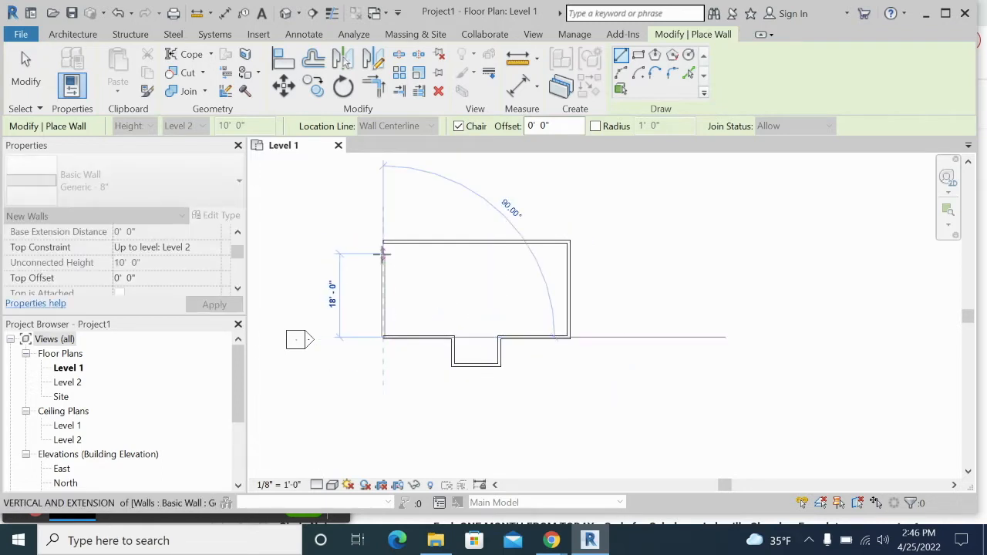
{"action": "left_click", "coordinate": [382, 241]}
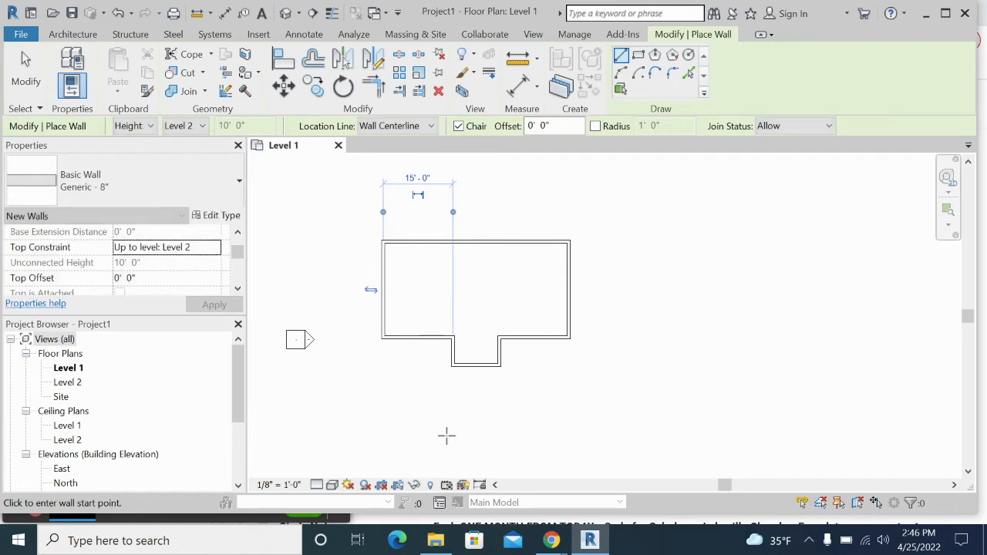
{"action": "scroll", "coordinate": [468, 429], "scroll_direction": "up", "scroll_amount": 2}
{"action": "middle_click_drag", "start_coordinate": [500, 253], "coordinate": [504, 341]}
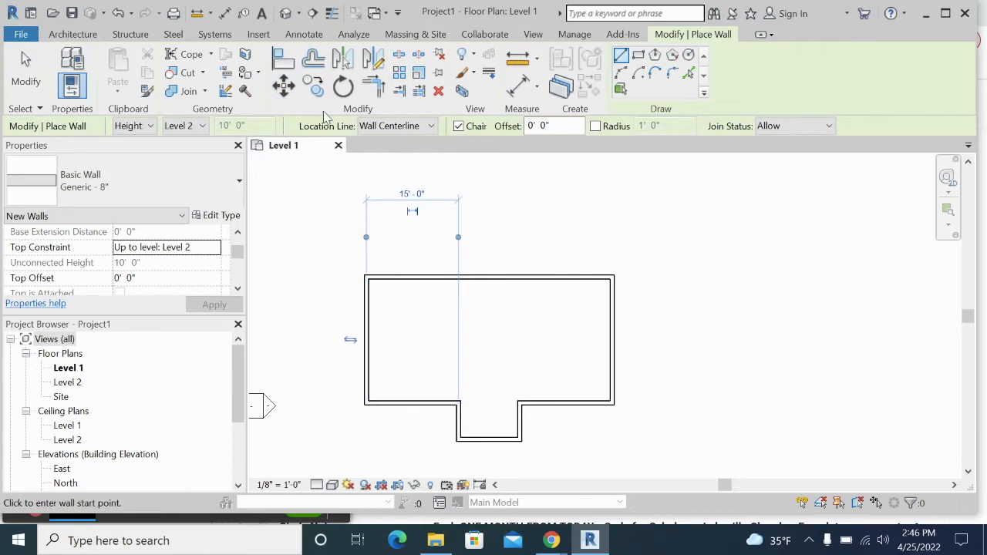
{"action": "left_click", "coordinate": [25, 77]}
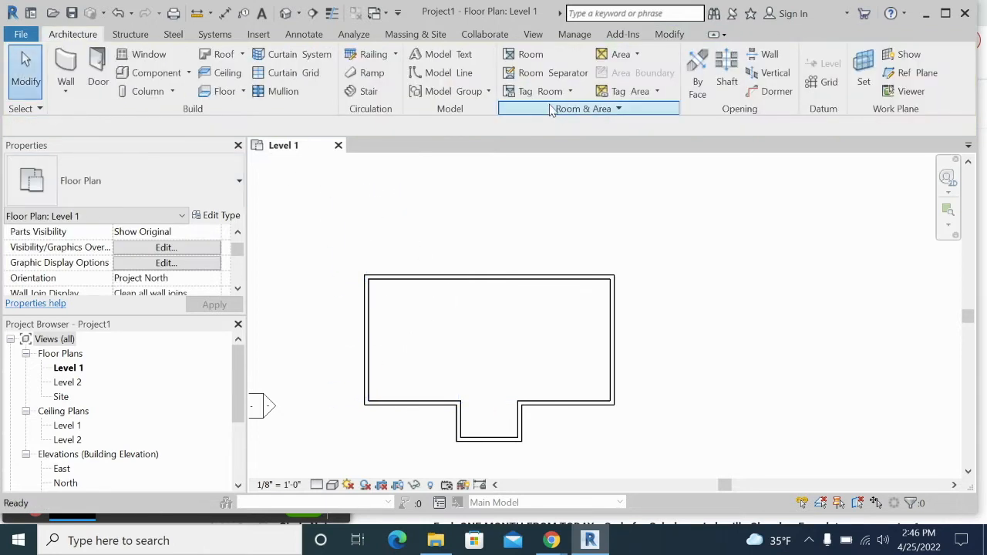
View the Level 1 walls in the default 3D view.
{"action": "left_click", "coordinate": [285, 13]}
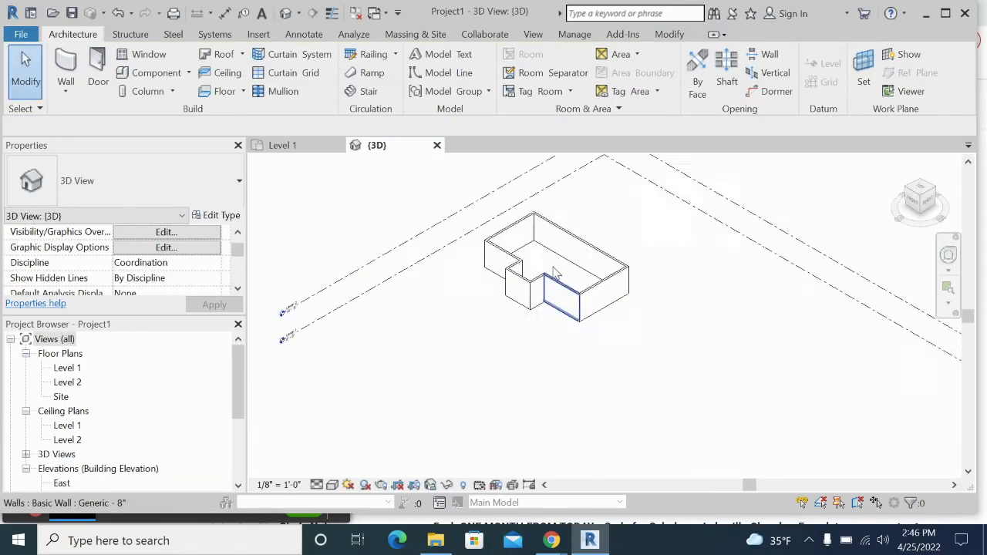
{"action": "scroll", "coordinate": [552, 272], "scroll_direction": "up", "scroll_amount": 1}
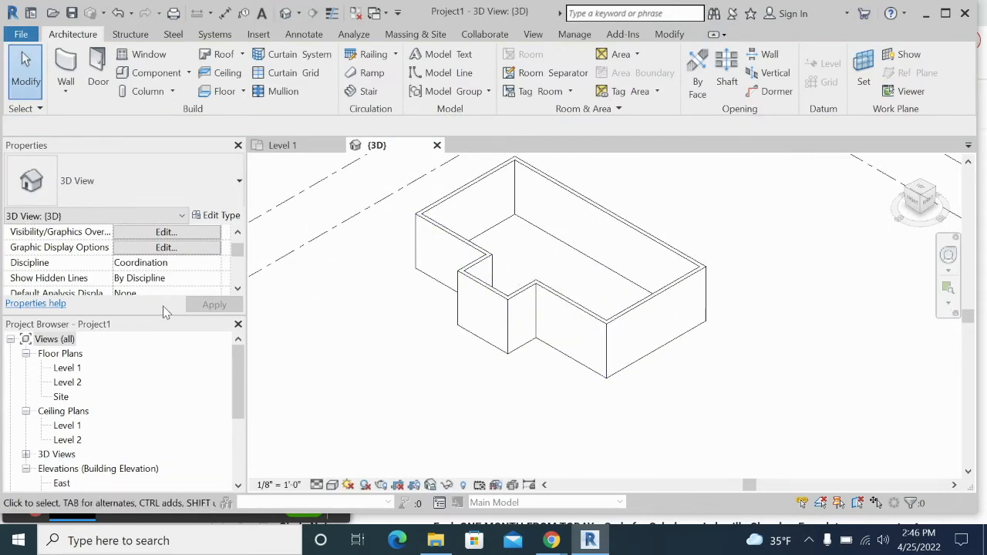
In the East elevation, add a level line about 9'-6" above Level 2.
{"action": "scroll", "coordinate": [70, 459], "scroll_direction": "down", "scroll_amount": 1}
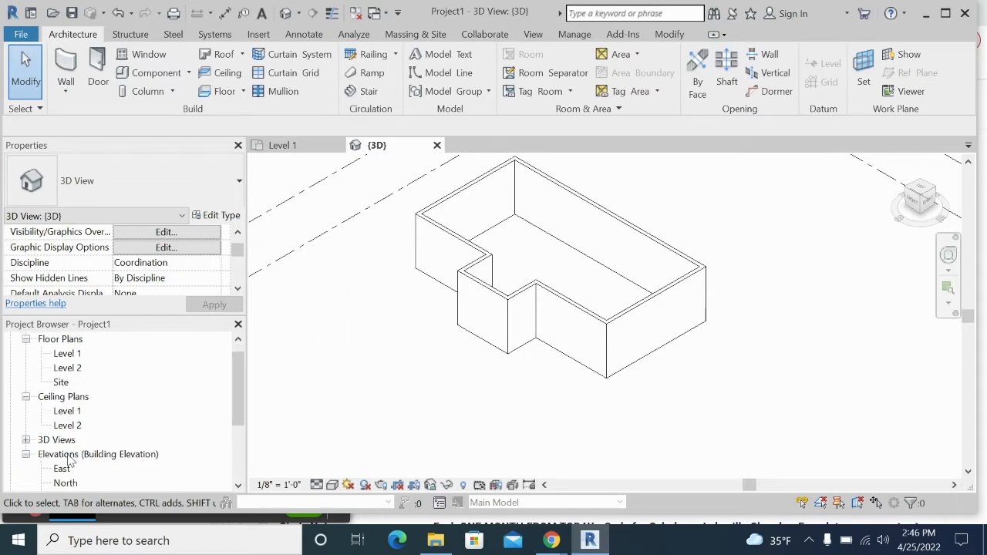
{"action": "left_click", "coordinate": [62, 468]}
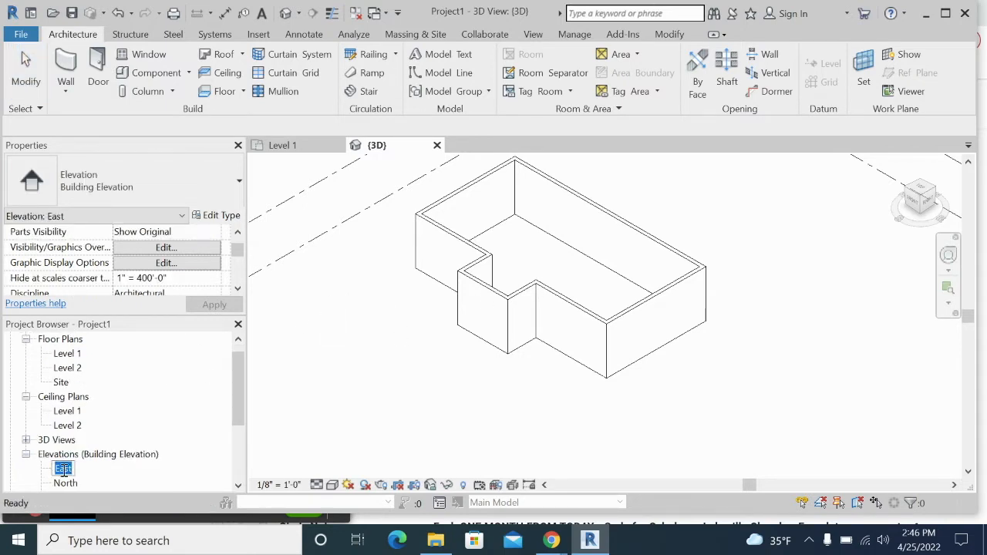
{"action": "double_click", "coordinate": [62, 468]}
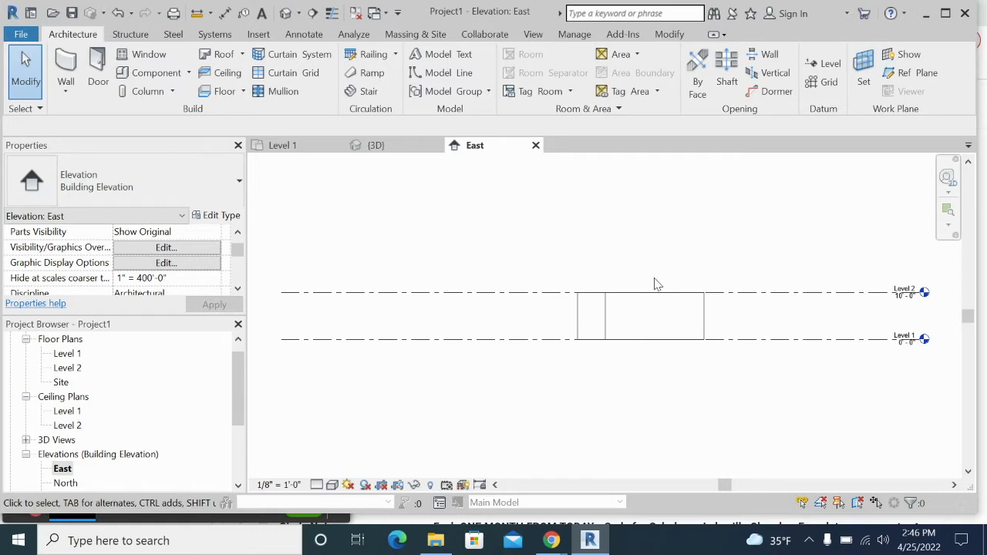
{"action": "left_click", "coordinate": [825, 66]}
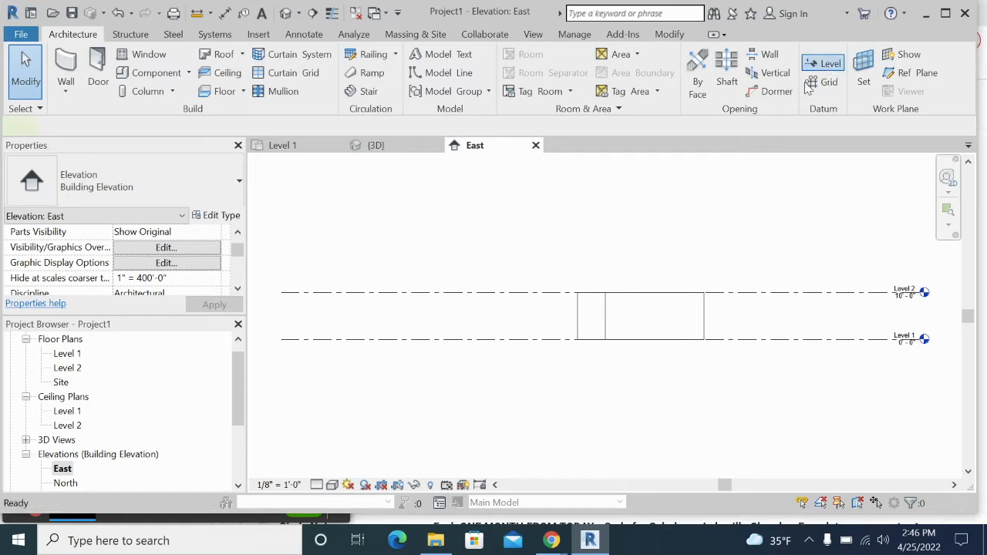
{"action": "left_click", "coordinate": [440, 247]}
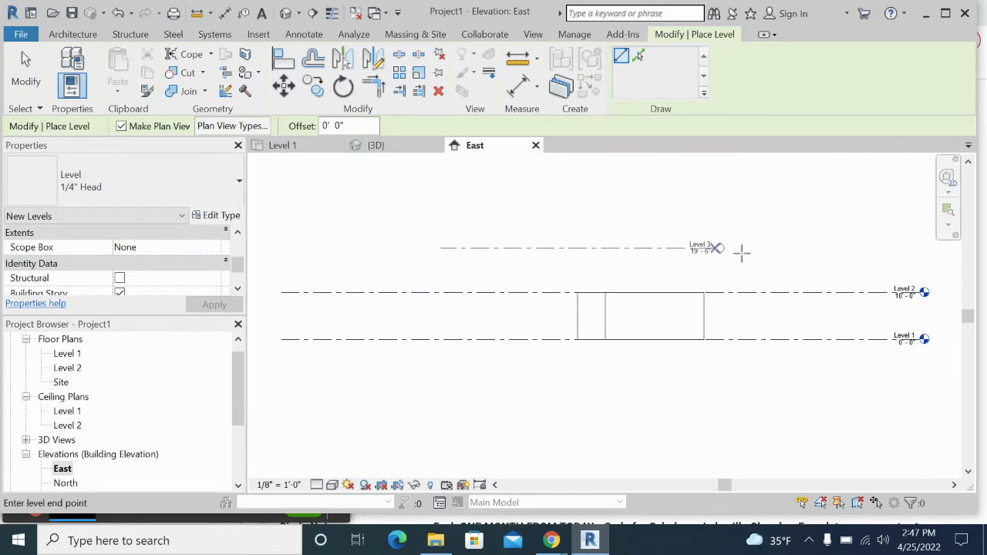
{"action": "left_click", "coordinate": [911, 248]}
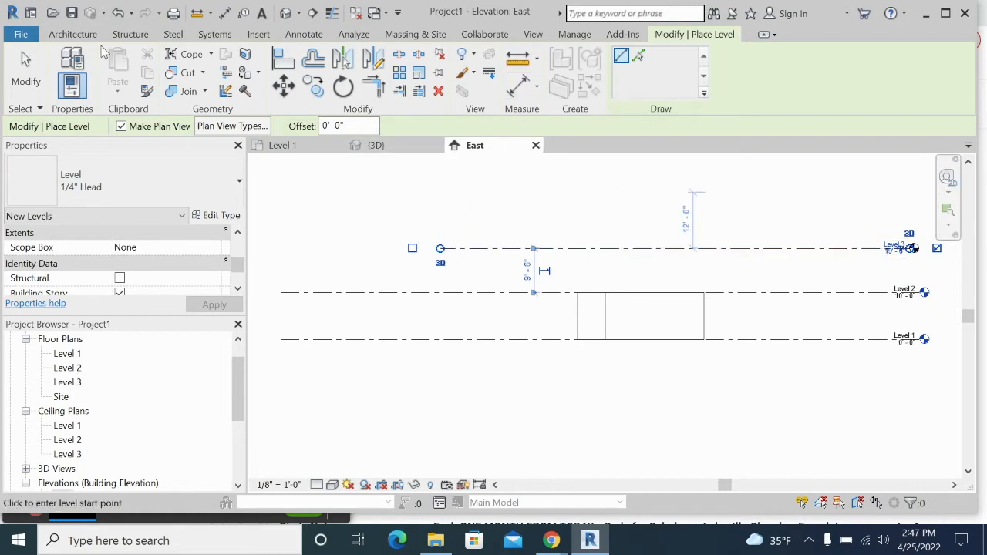
{"action": "key", "text": "Escape"}
{"action": "key", "text": "Escape"}
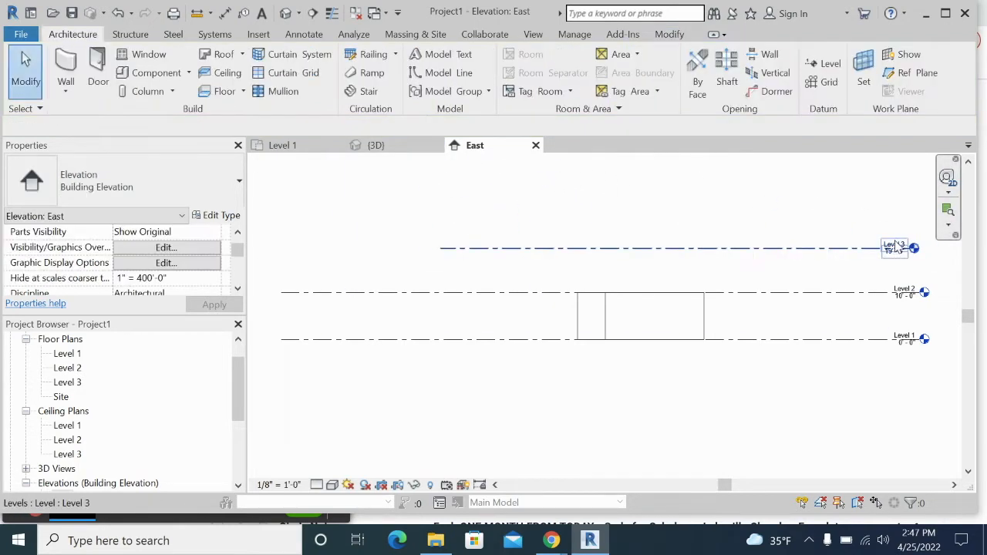
Rename the new top level as Roof and rename its corresponding views too.
{"action": "left_click", "coordinate": [900, 248]}
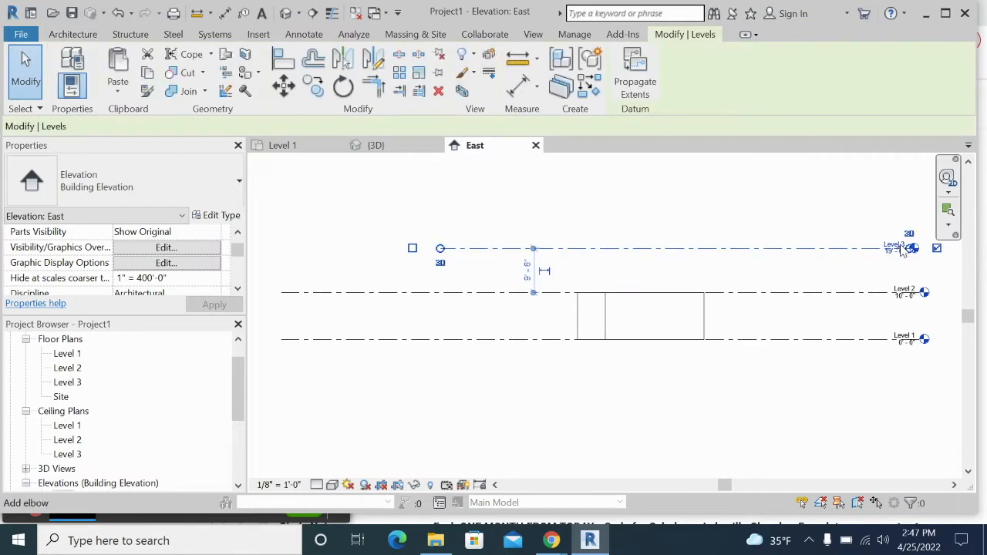
{"action": "left_click", "coordinate": [892, 247]}
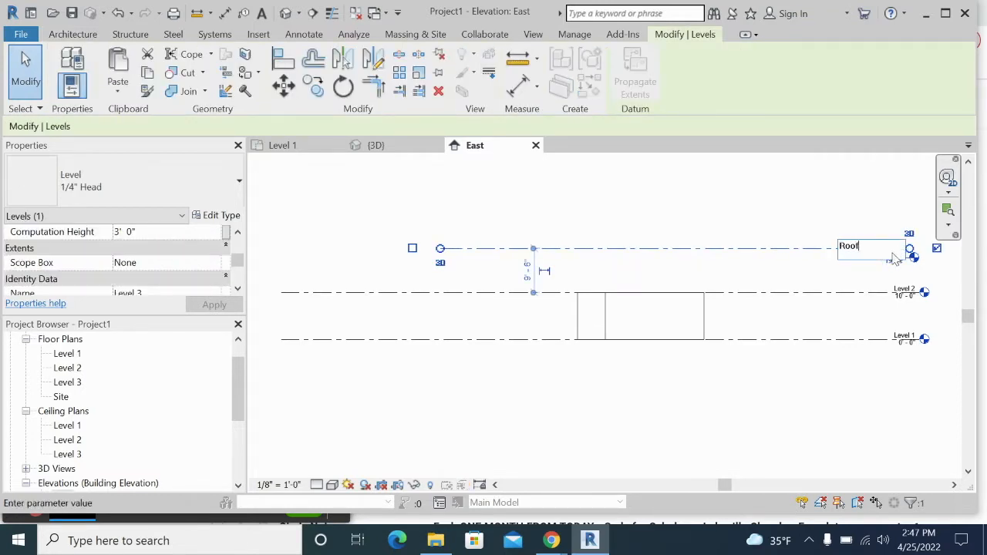
{"action": "key", "text": "Return"}
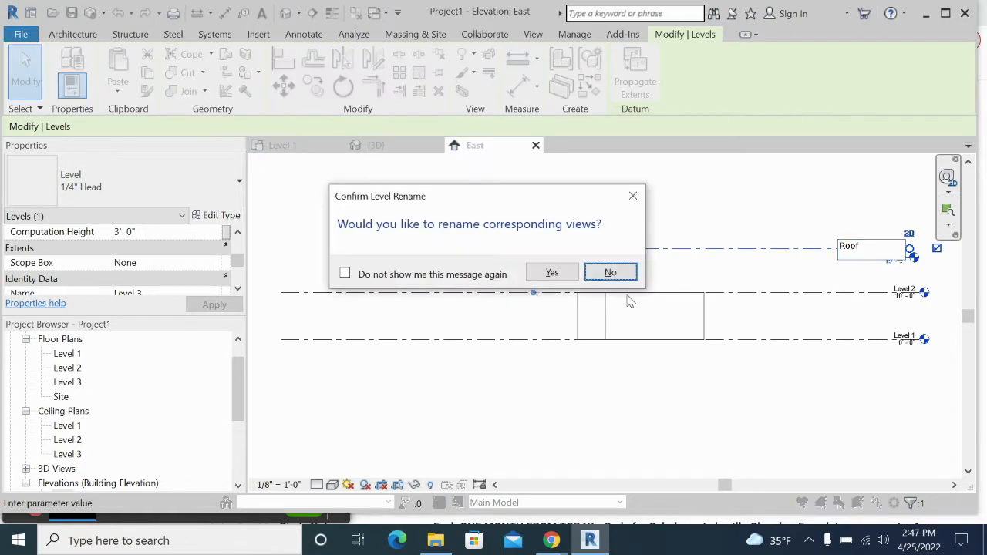
{"action": "left_click", "coordinate": [567, 272]}
{"action": "left_click", "coordinate": [845, 407]}
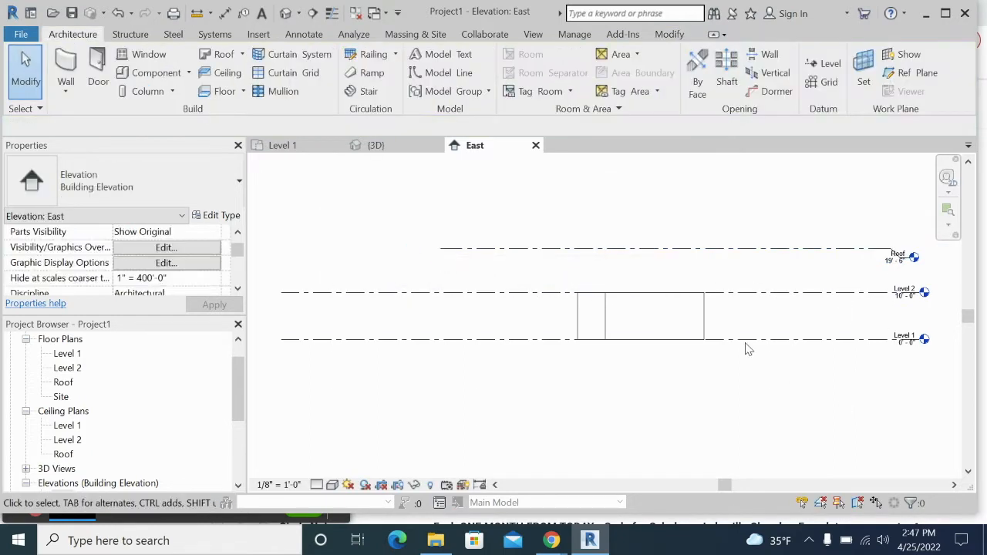
Set the Roof level's elevation to 20'.
{"action": "double_click", "coordinate": [892, 264]}
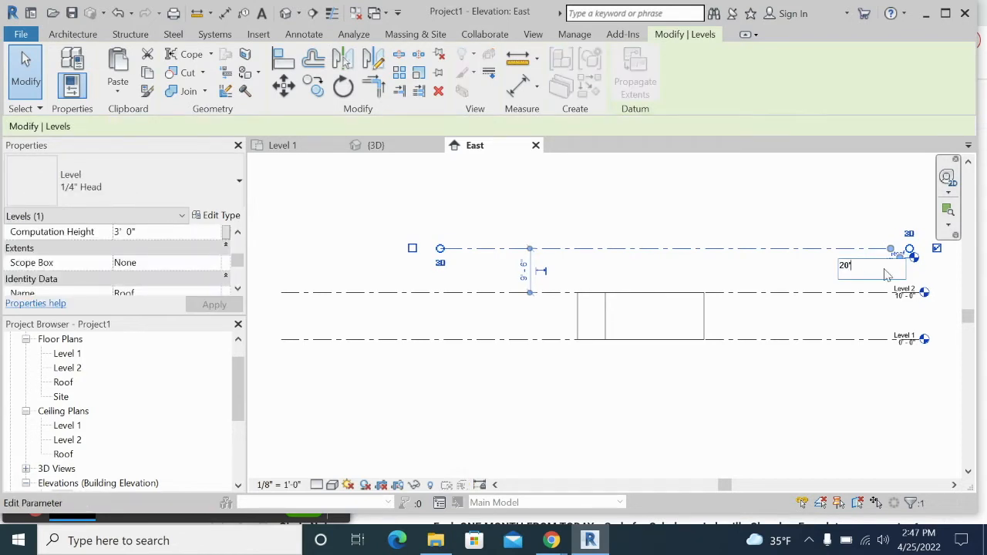
{"action": "key", "text": "Return"}
{"action": "left_click", "coordinate": [859, 378]}
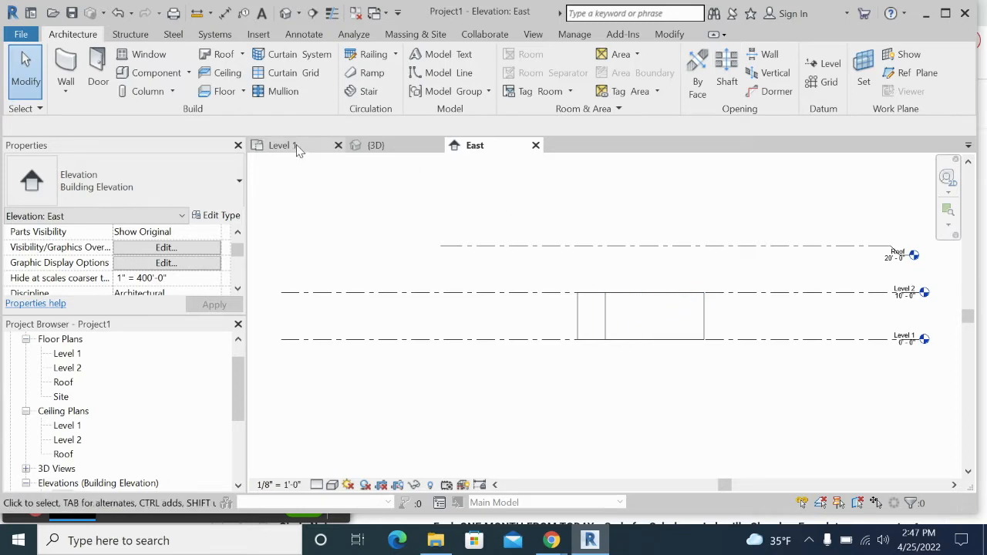
In the Level 2 floor plan, draw the 40' north Generic - 8" wall up to the Roof level, tracing the wall below.
{"action": "double_click", "coordinate": [67, 368]}
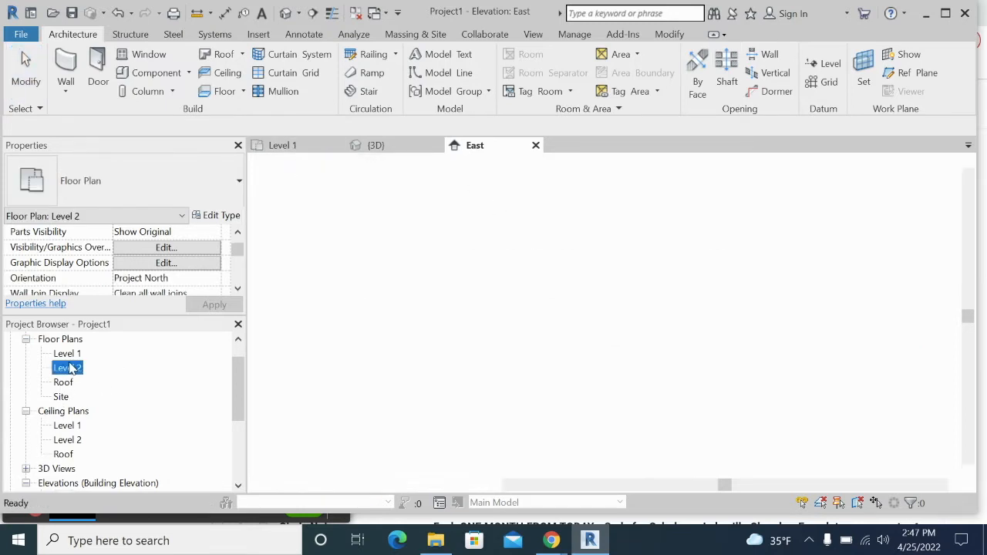
{"action": "scroll", "coordinate": [526, 308], "scroll_direction": "up", "scroll_amount": 3}
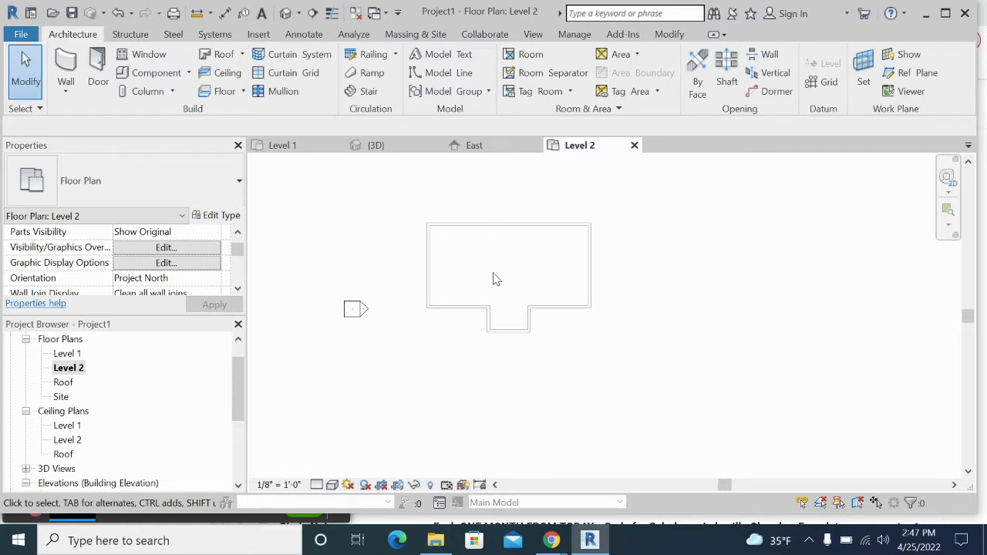
{"action": "left_click", "coordinate": [66, 68]}
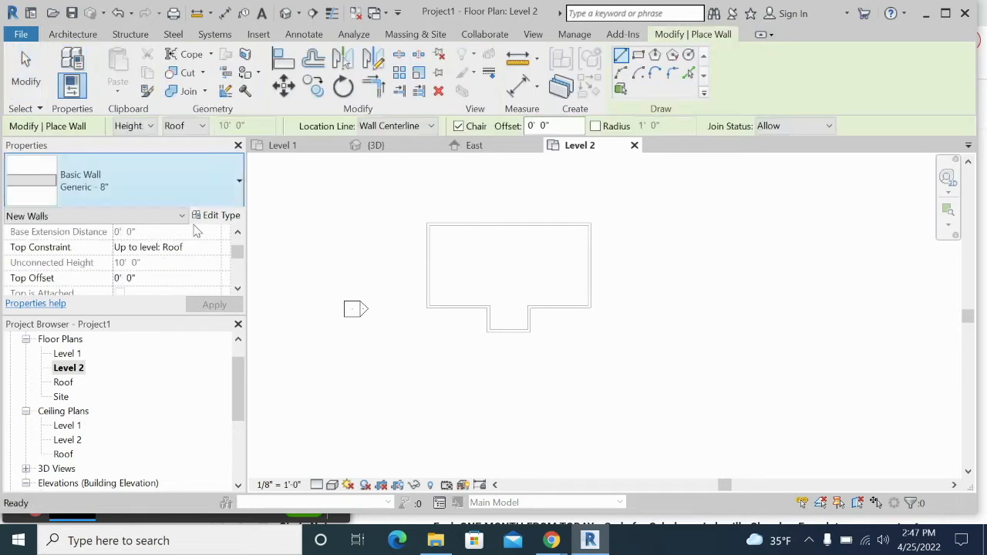
{"action": "scroll", "coordinate": [177, 255], "scroll_direction": "up", "scroll_amount": 2}
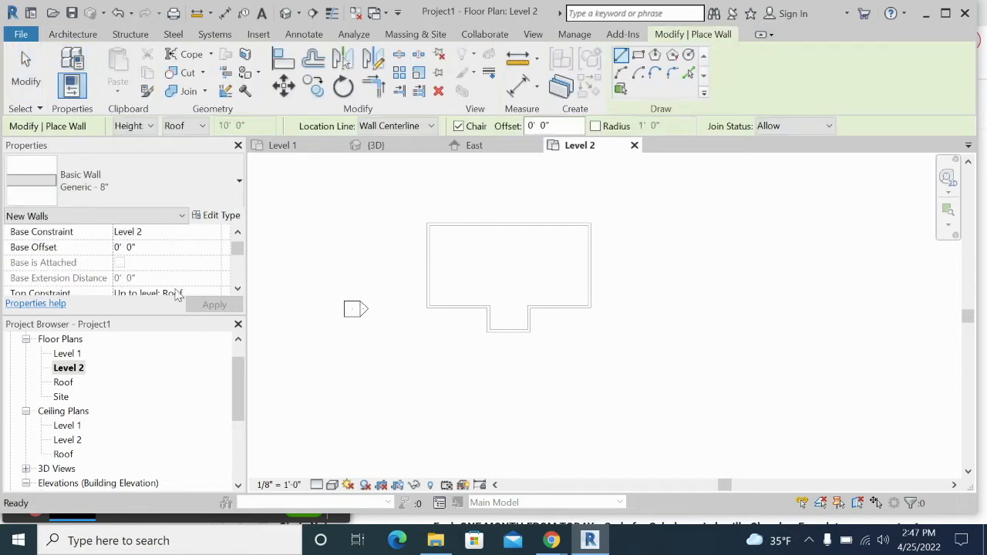
{"action": "scroll", "coordinate": [427, 228], "scroll_direction": "up", "scroll_amount": 5}
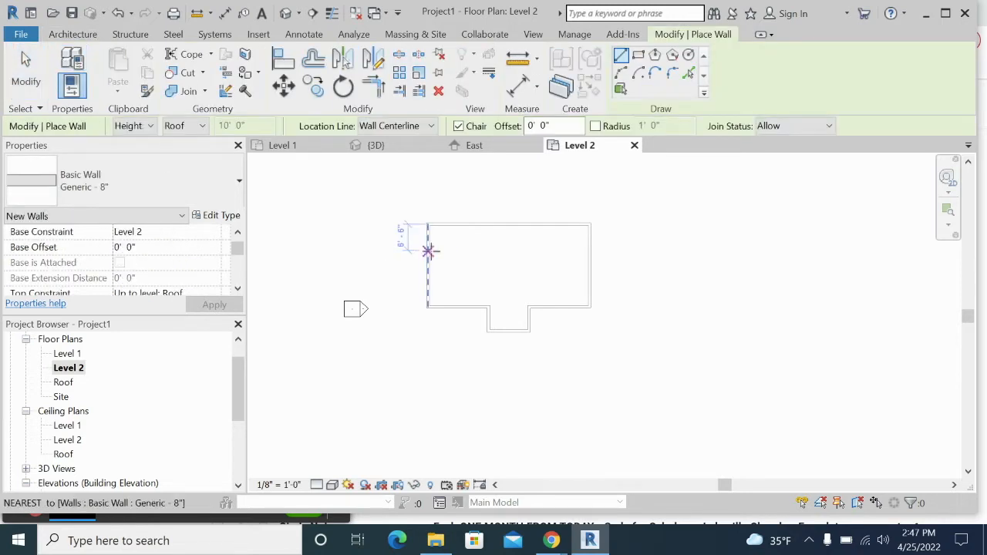
{"action": "left_click", "coordinate": [438, 214]}
{"action": "scroll", "coordinate": [438, 214], "scroll_direction": "down", "scroll_amount": 3}
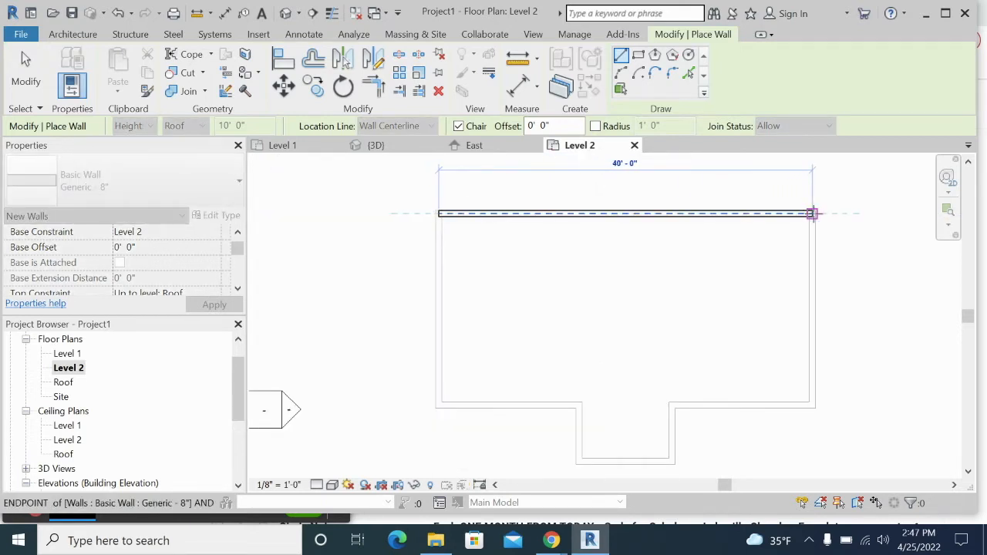
{"action": "left_click", "coordinate": [812, 214]}
Draw the east, south and west Level 2 walls to close the 40' by 20'-6" rectangle, running straight past the bump-out.
{"action": "left_click", "coordinate": [812, 404]}
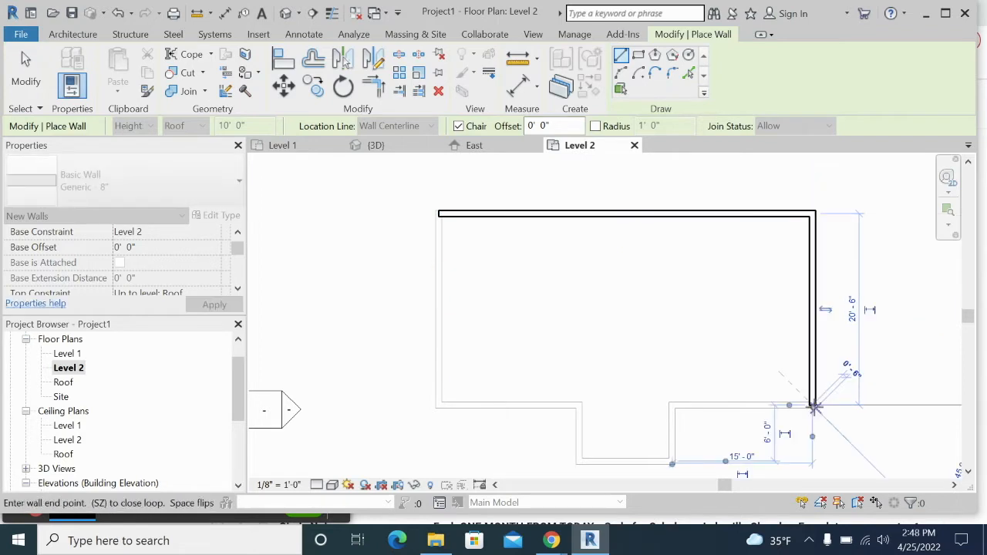
{"action": "left_click", "coordinate": [671, 405]}
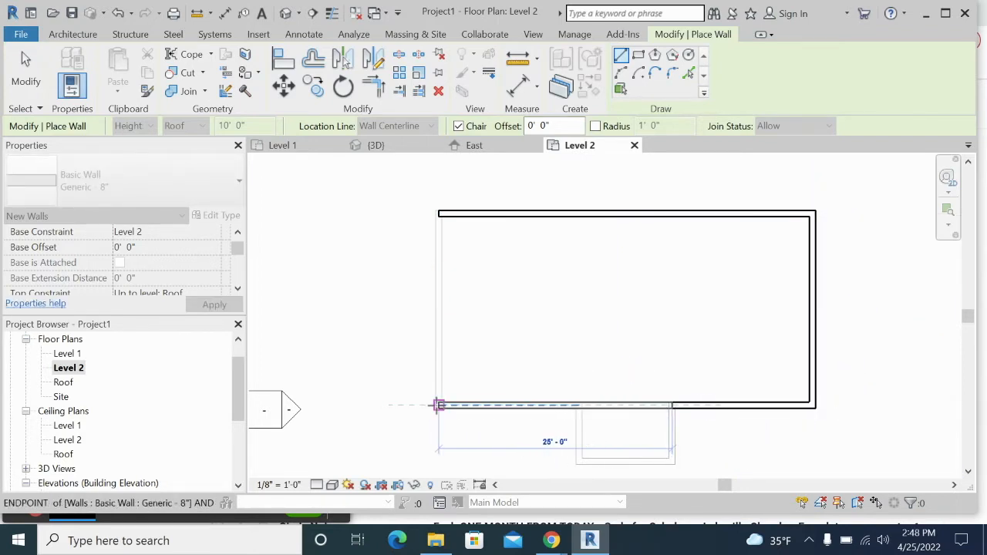
{"action": "left_click", "coordinate": [438, 404]}
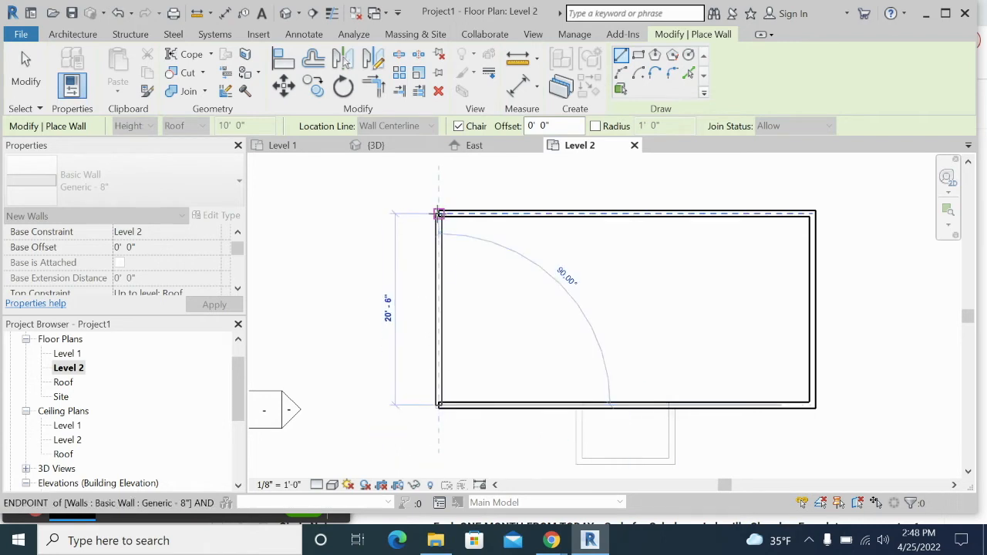
{"action": "left_click", "coordinate": [438, 213]}
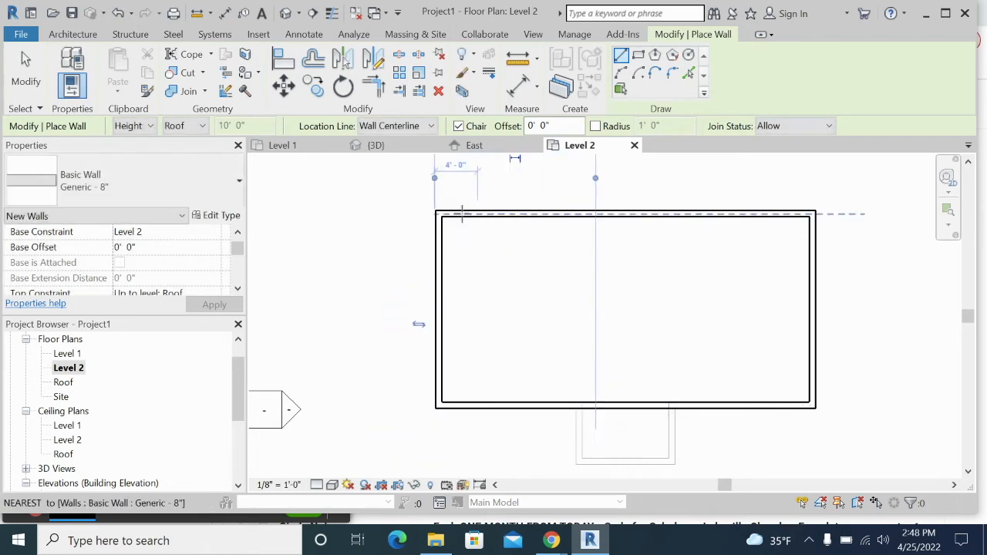
{"action": "scroll", "coordinate": [438, 224], "scroll_direction": "up", "scroll_amount": 5}
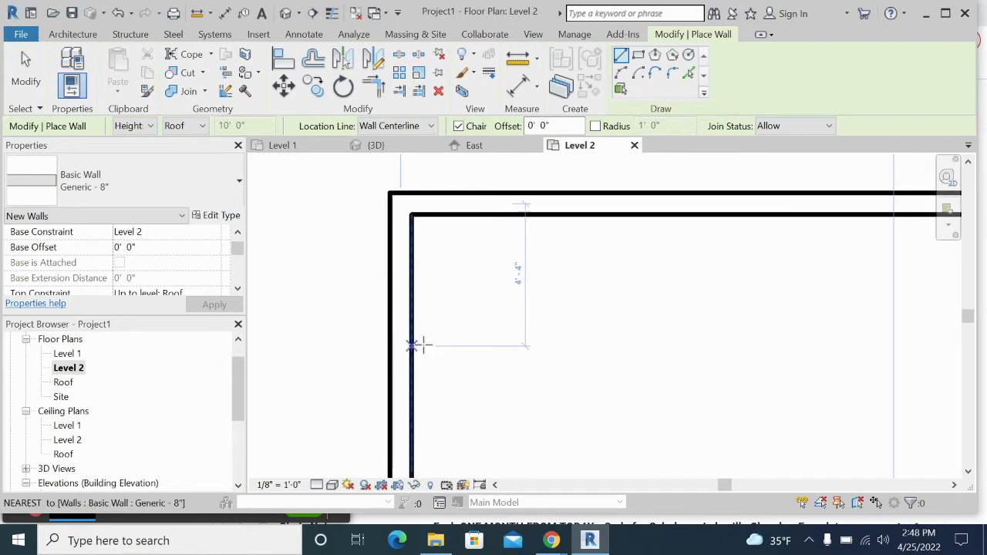
{"action": "scroll", "coordinate": [428, 343], "scroll_direction": "down", "scroll_amount": 2}
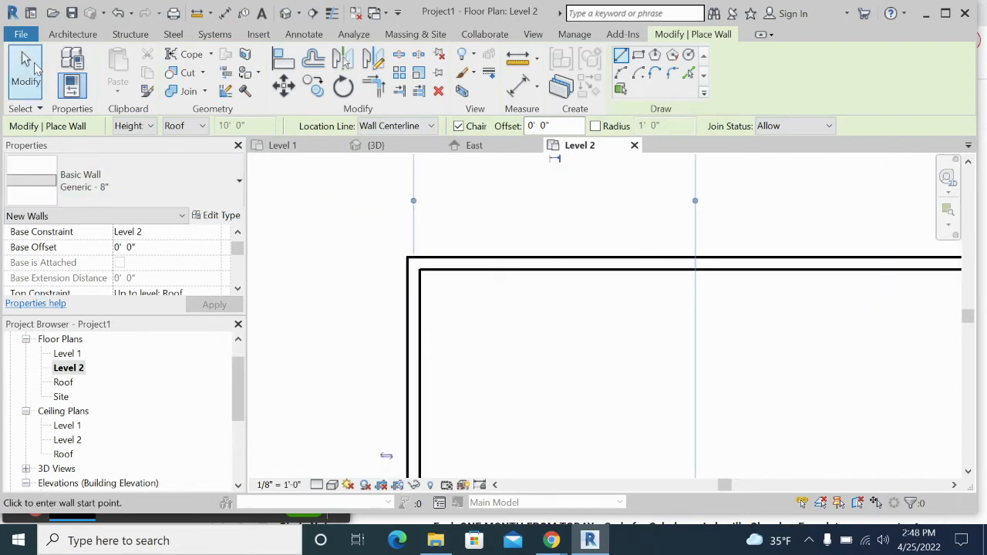
{"action": "key", "text": "Escape"}
{"action": "key", "text": "Escape"}
{"action": "scroll", "coordinate": [603, 342], "scroll_direction": "down", "scroll_amount": 1}
View the stacked Level 1 and Level 2 walls in the default 3D view.
{"action": "left_click", "coordinate": [407, 144]}
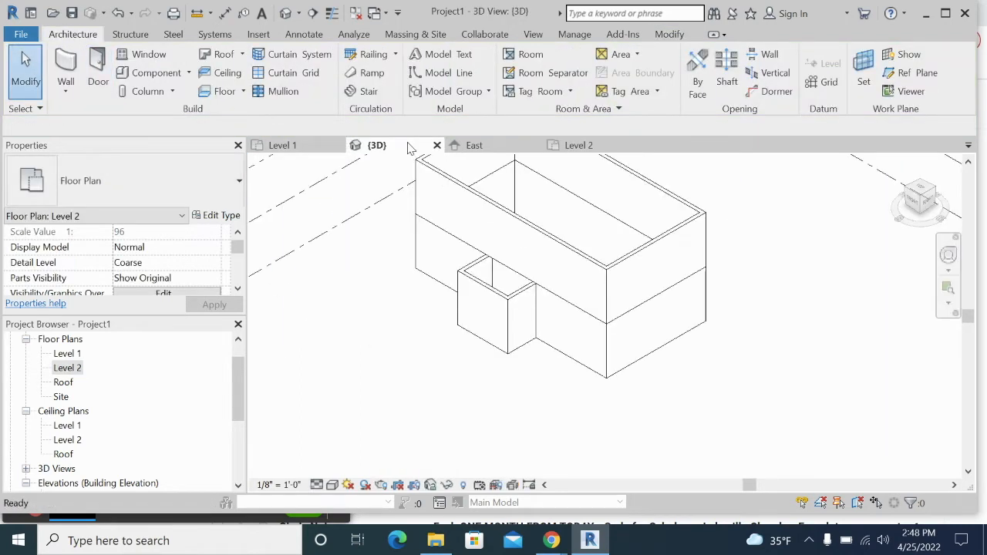
{"action": "middle_click_drag", "start_coordinate": [573, 271], "coordinate": [581, 363]}
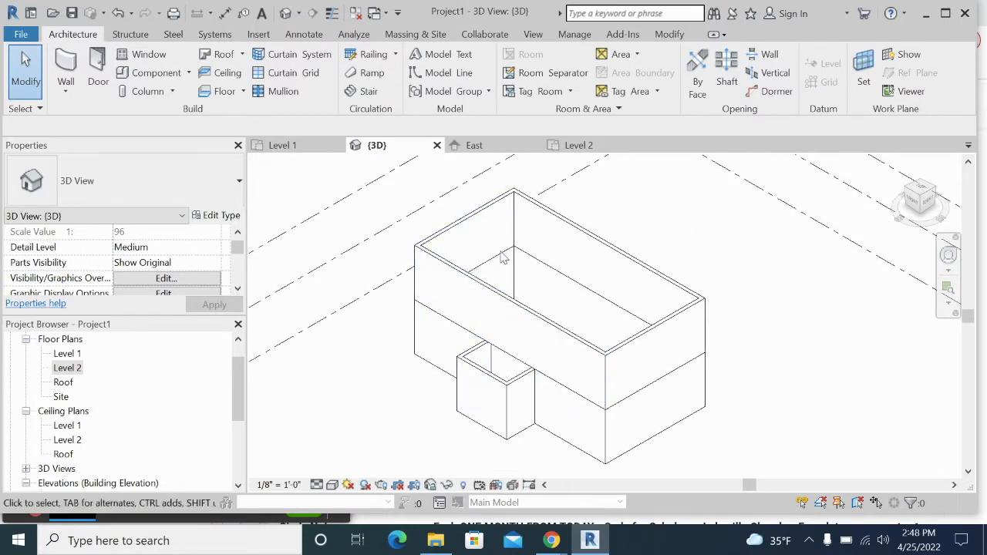
In the Level 1 plan, sketch a floor boundary by picking all the exterior walls, including the three around the bump-out.
{"action": "left_click", "coordinate": [285, 146]}
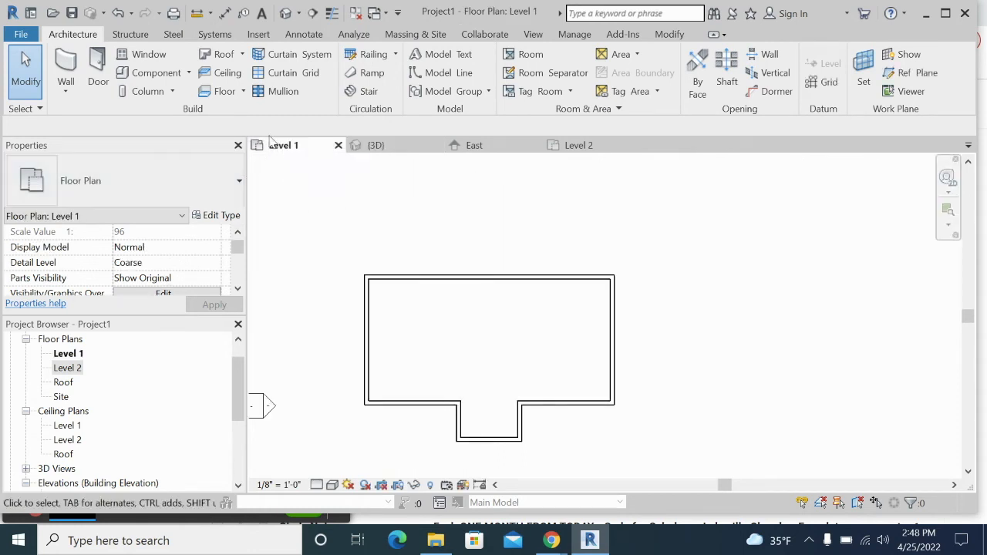
{"action": "left_click", "coordinate": [219, 92]}
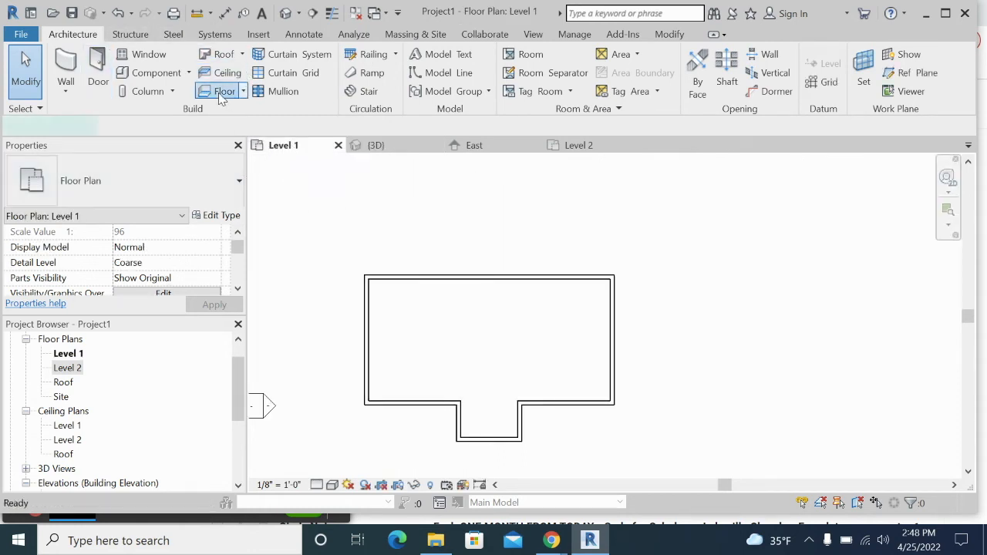
{"action": "left_click", "coordinate": [487, 279]}
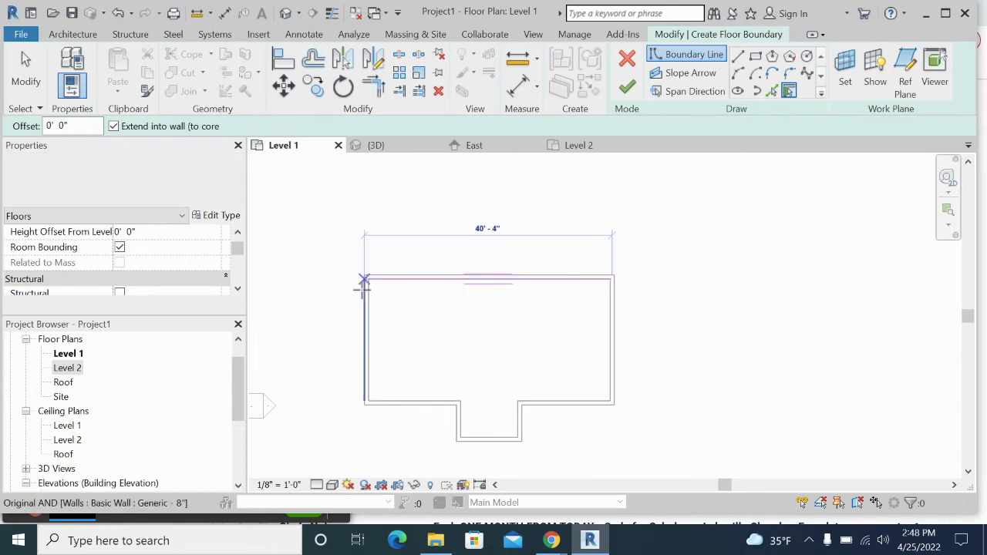
{"action": "left_click", "coordinate": [369, 316]}
{"action": "left_click", "coordinate": [412, 402]}
{"action": "left_click", "coordinate": [460, 423]}
{"action": "left_click", "coordinate": [475, 440]}
{"action": "left_click", "coordinate": [521, 421]}
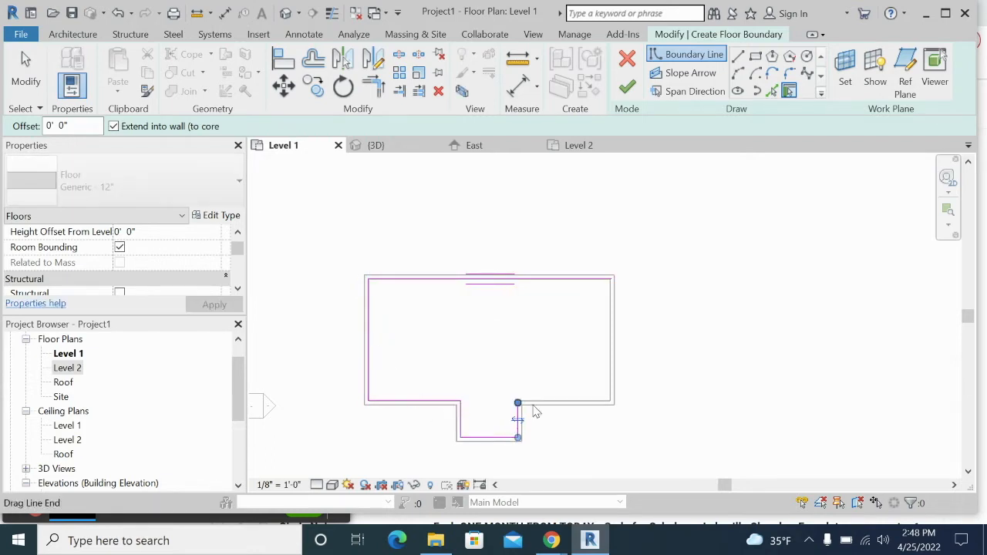
{"action": "left_click", "coordinate": [582, 399]}
{"action": "left_click", "coordinate": [611, 359]}
Set the floor type to Wood Joist 10" - Wood Finish and finish the Level 1 floor.
{"action": "left_click", "coordinate": [134, 179]}
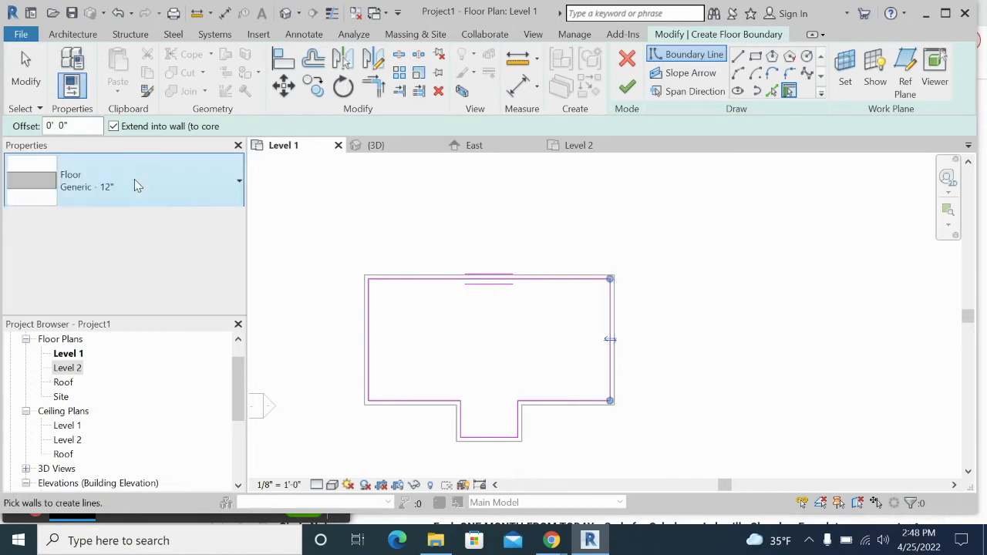
{"action": "left_click", "coordinate": [150, 437]}
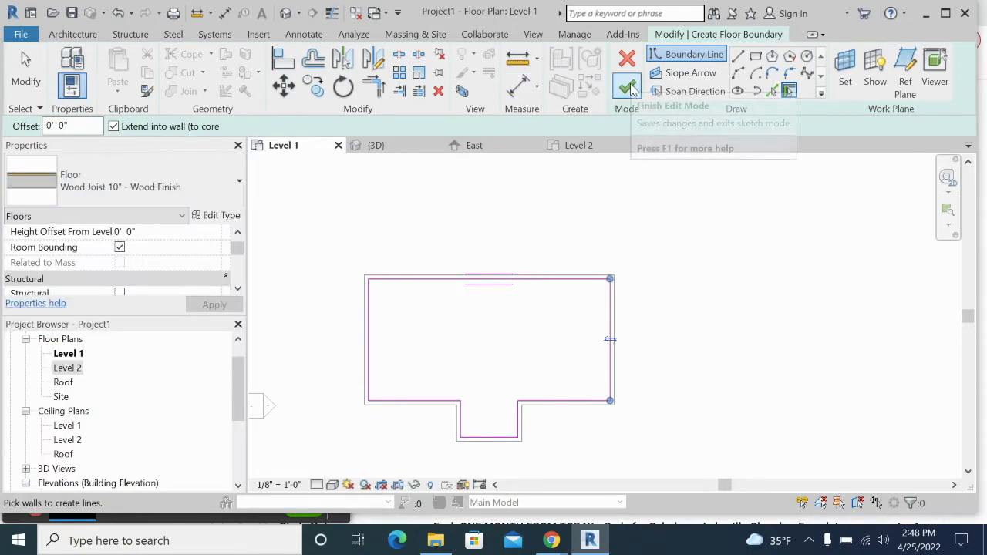
{"action": "left_click", "coordinate": [629, 87]}
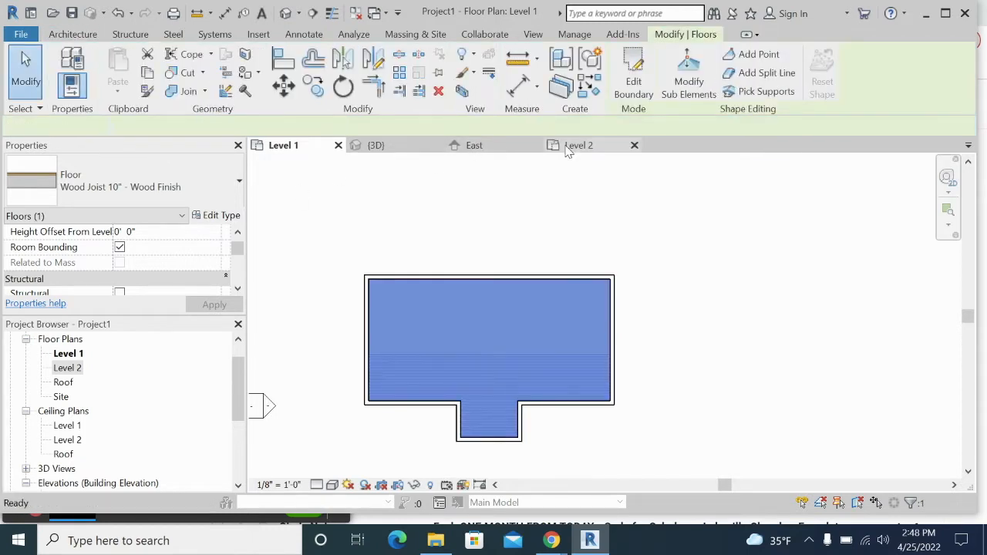
In the Level 2 plan, sketch a floor boundary by picking the rectangular exterior walls, leaving out the bump-out.
{"action": "left_click", "coordinate": [578, 145]}
{"action": "middle_click_drag", "start_coordinate": [508, 300], "coordinate": [411, 246]}
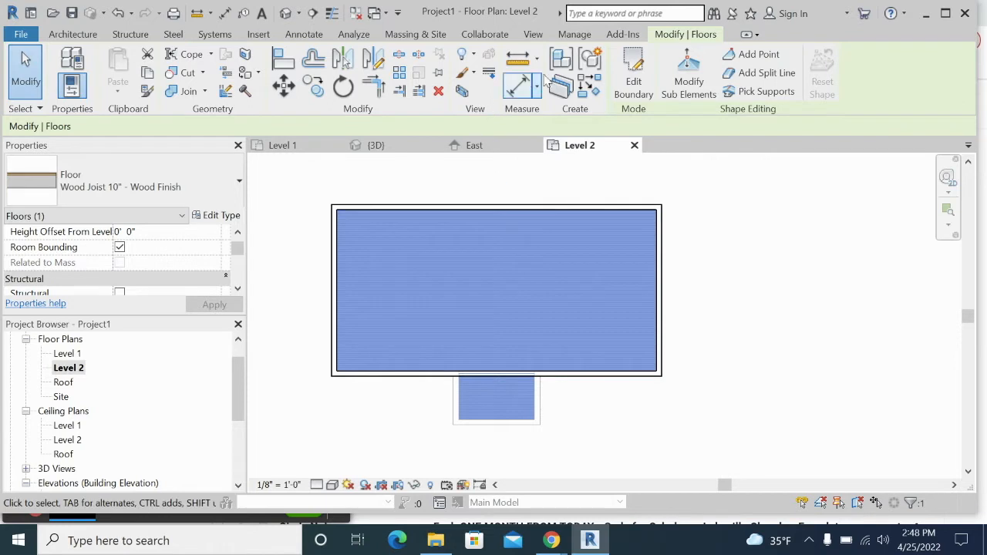
{"action": "left_click", "coordinate": [93, 35]}
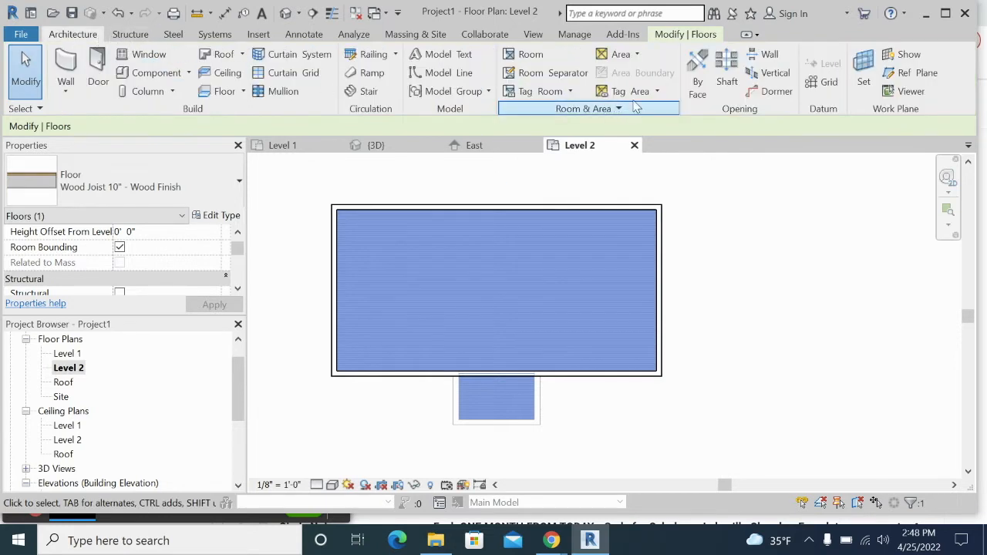
{"action": "left_click", "coordinate": [681, 37]}
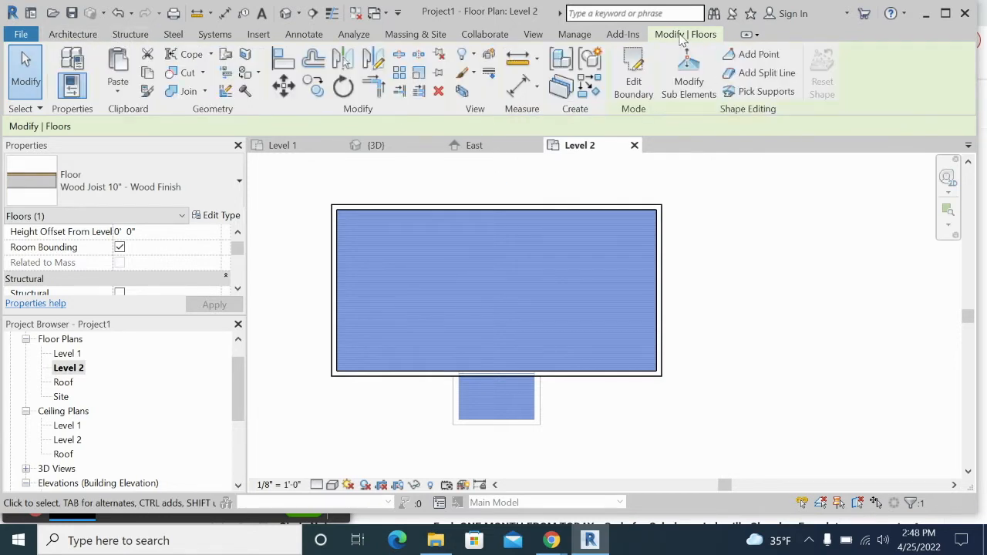
{"action": "left_click", "coordinate": [72, 34]}
{"action": "left_click", "coordinate": [221, 90]}
{"action": "left_click", "coordinate": [378, 211]}
{"action": "left_click", "coordinate": [367, 372]}
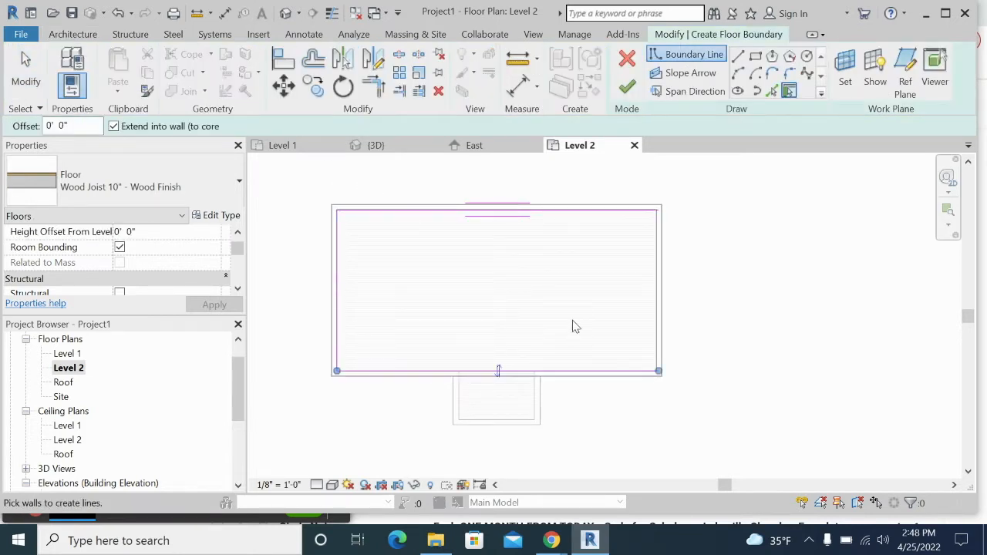
{"action": "left_click", "coordinate": [656, 285]}
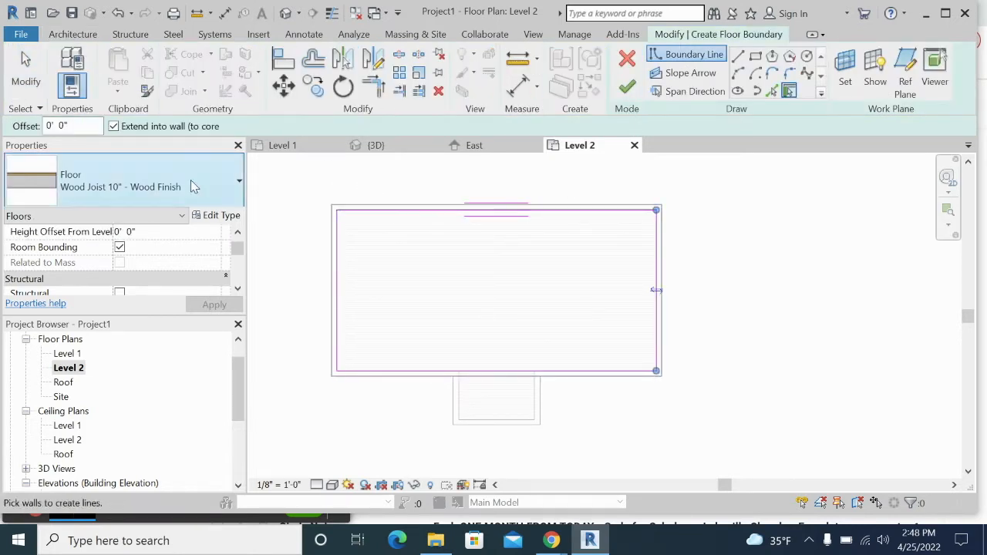
Finish the Level 2 floor, attach the walls below to its underside and accept the warnings.
{"action": "left_click", "coordinate": [627, 86]}
{"action": "left_click", "coordinate": [515, 282]}
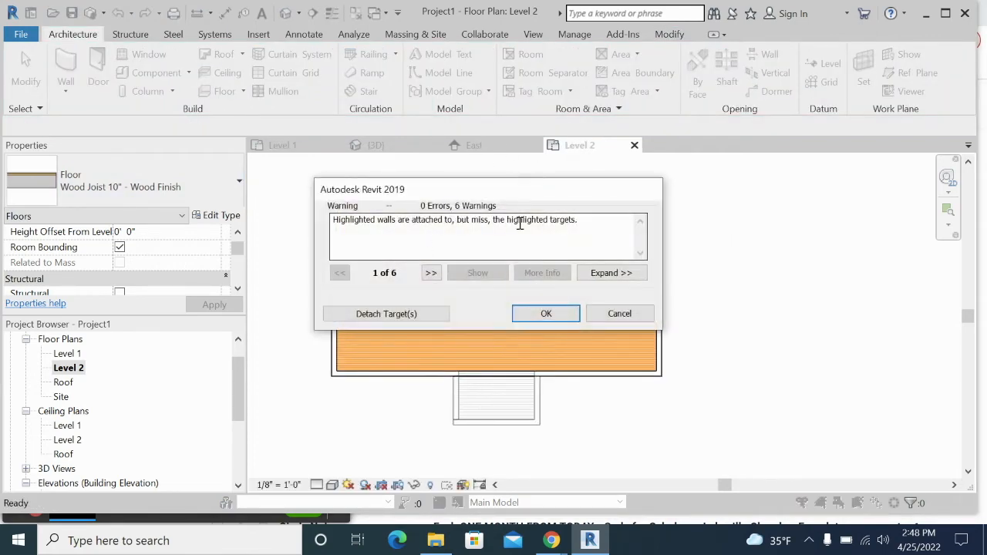
{"action": "left_click", "coordinate": [545, 312]}
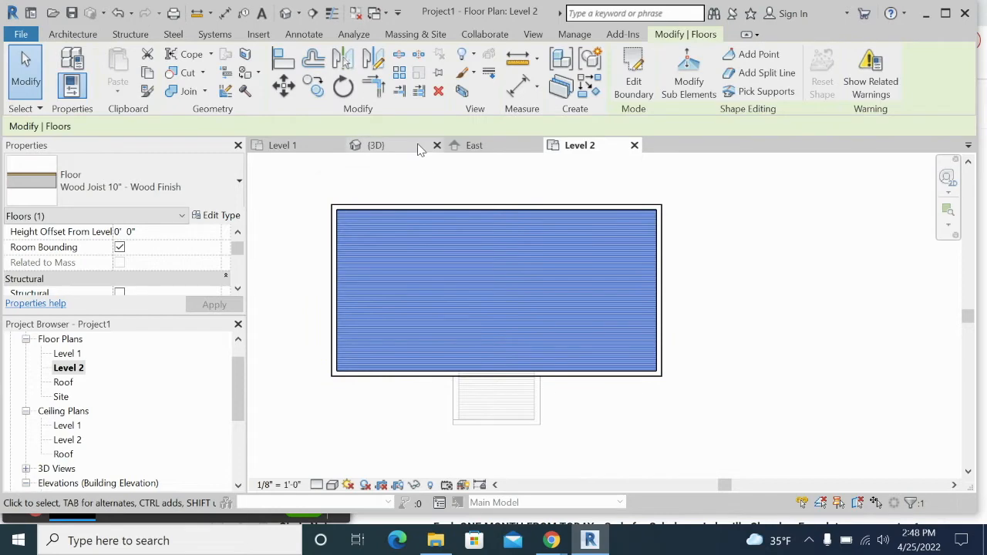
In the default 3D view, examine from a low angle how the Level 2 floor meets the walls above and below.
{"action": "left_click", "coordinate": [409, 146]}
{"action": "scroll", "coordinate": [524, 401], "scroll_direction": "up", "scroll_amount": 5}
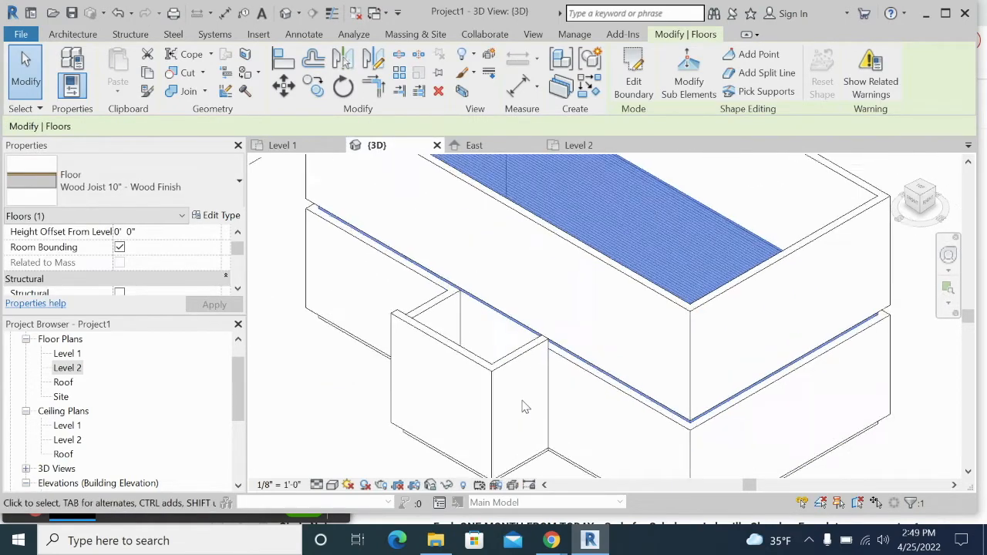
{"action": "middle_click_drag", "start_coordinate": [539, 418], "coordinate": [544, 333], "text": "shift"}
{"action": "scroll", "coordinate": [553, 436], "scroll_direction": "down", "scroll_amount": 5}
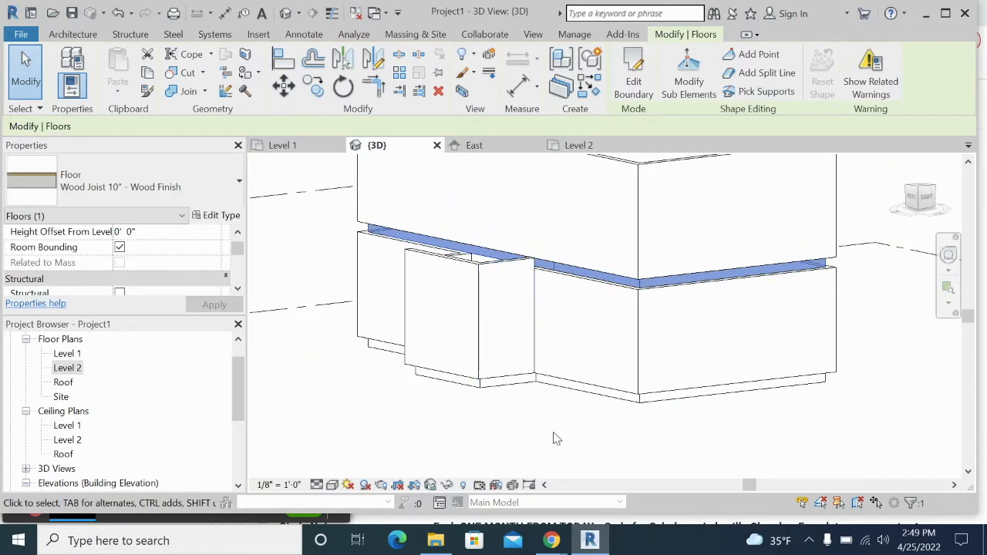
{"action": "left_click", "coordinate": [553, 436]}
{"action": "left_click", "coordinate": [570, 272]}
{"action": "scroll", "coordinate": [164, 257], "scroll_direction": "up", "scroll_amount": 1}
{"action": "key", "text": "Escape"}
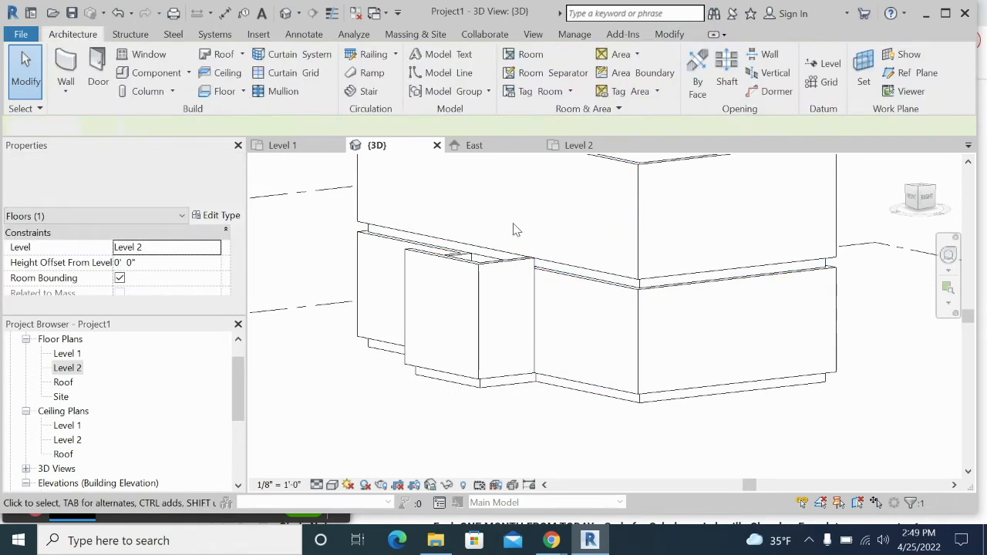
Examine the constraints and properties of an upper wall, a lower front wall and the Level 2 floor in the 3D view.
{"action": "left_click", "coordinate": [621, 229]}
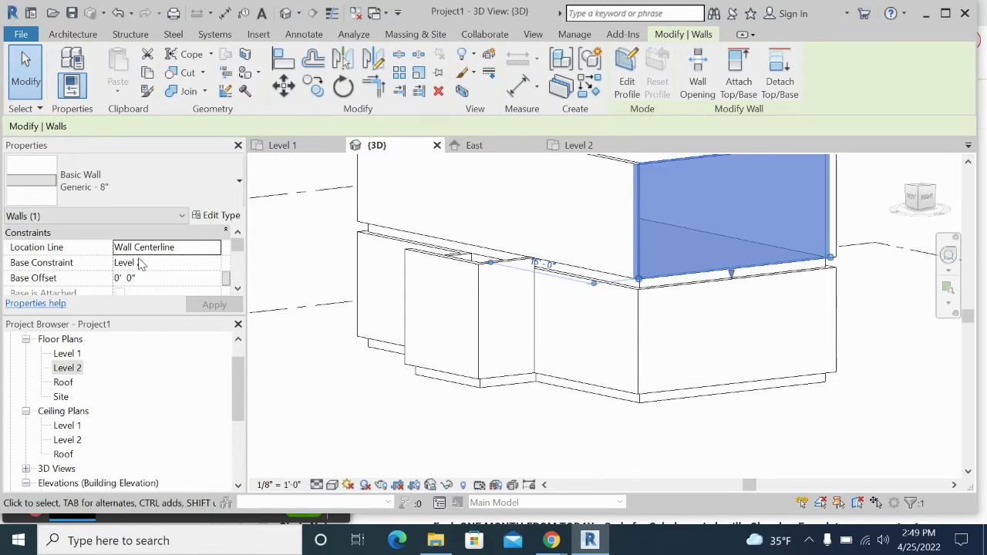
{"action": "scroll", "coordinate": [145, 286], "scroll_direction": "down", "scroll_amount": 2}
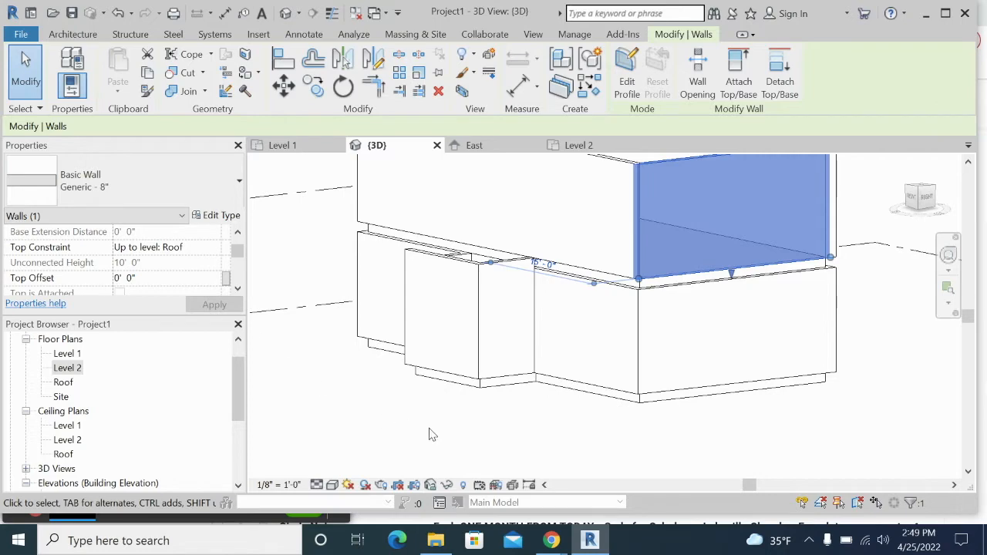
{"action": "key", "text": "Escape"}
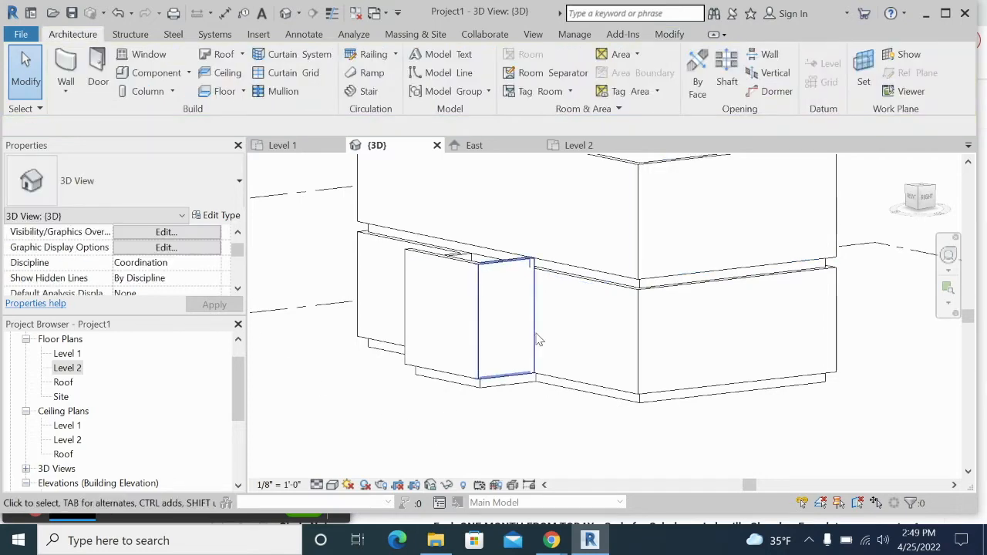
{"action": "left_click", "coordinate": [605, 292]}
{"action": "scroll", "coordinate": [189, 262], "scroll_direction": "up", "scroll_amount": 5}
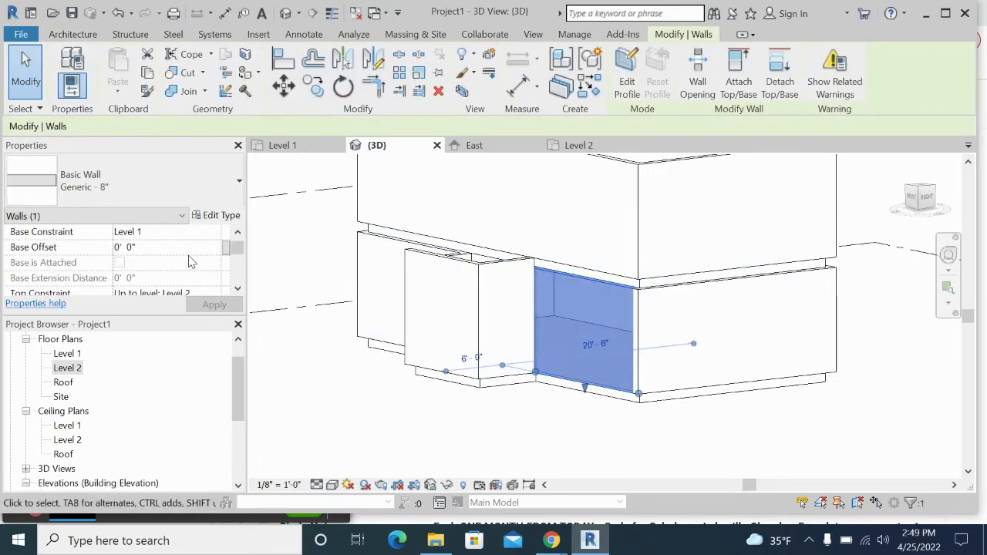
{"action": "left_click", "coordinate": [464, 371]}
{"action": "left_click", "coordinate": [577, 276]}
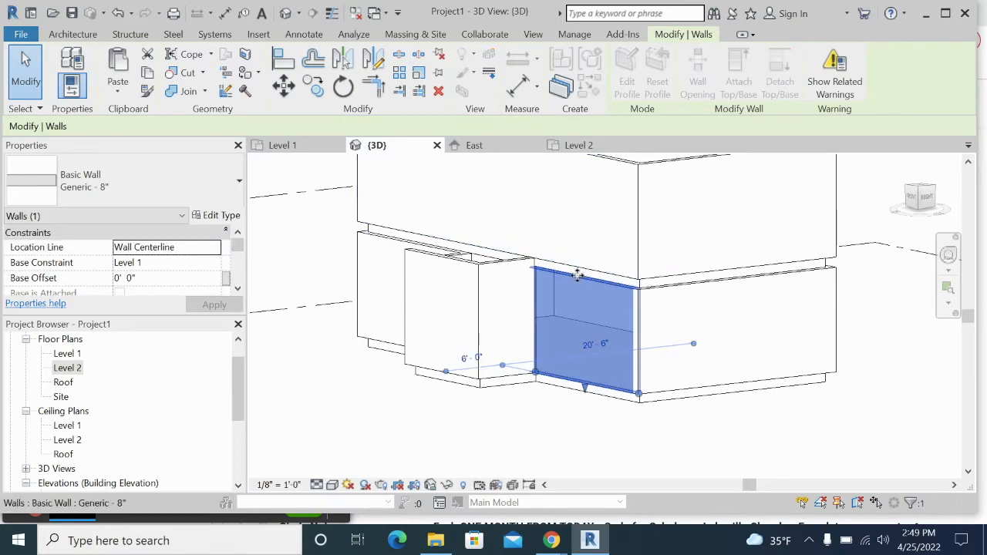
{"action": "left_click", "coordinate": [539, 442]}
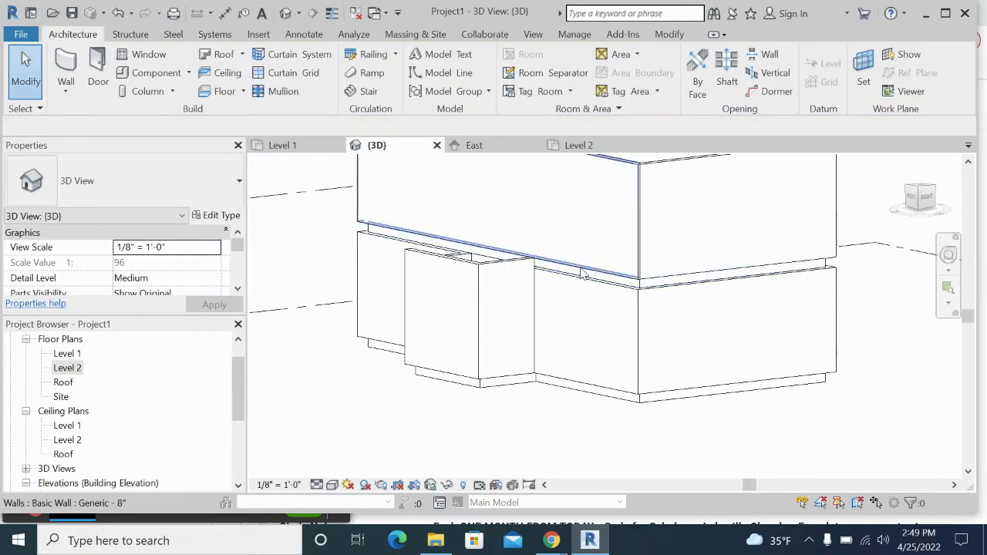
{"action": "left_click", "coordinate": [577, 276]}
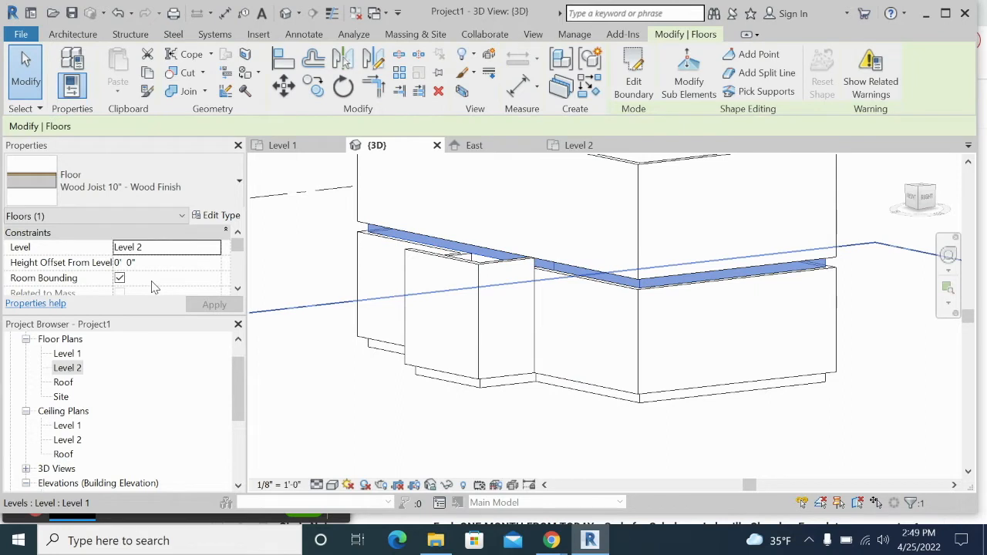
{"action": "scroll", "coordinate": [152, 287], "scroll_direction": "down", "scroll_amount": 1}
{"action": "scroll", "coordinate": [152, 287], "scroll_direction": "down", "scroll_amount": 6}
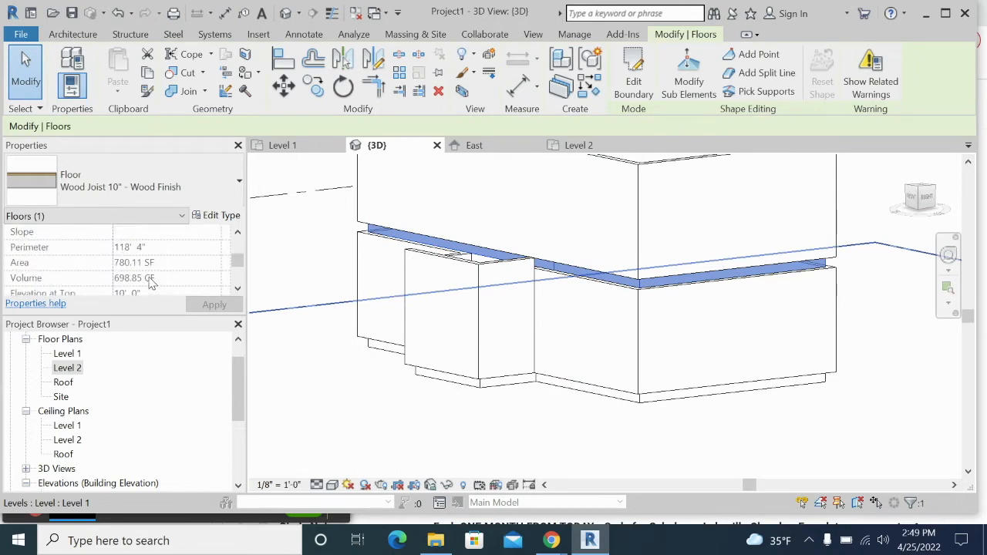
{"action": "scroll", "coordinate": [153, 284], "scroll_direction": "up", "scroll_amount": 7}
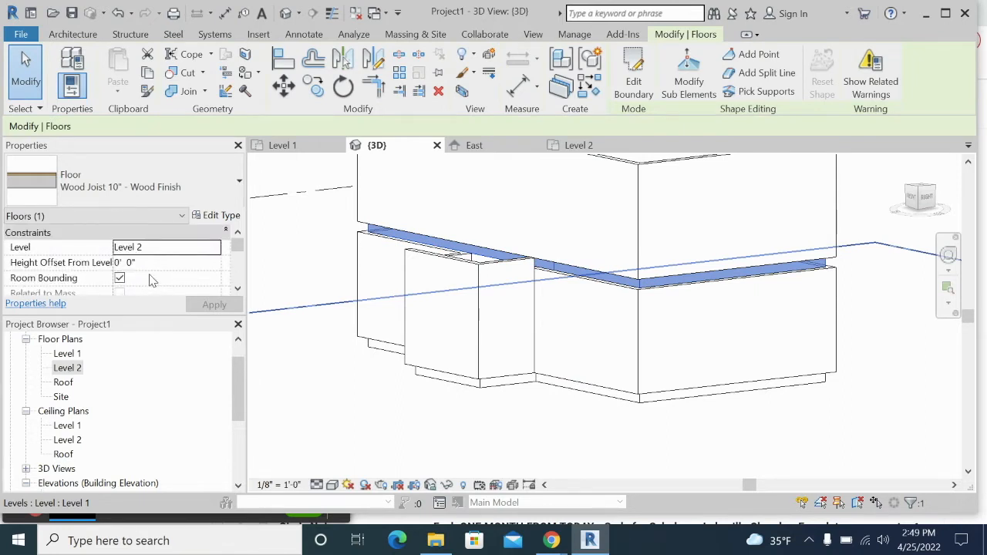
Edit the Level 2 floor boundary in plan, flip it to the exterior wall faces, finish the floor accepting the warning, and return to 3D.
{"action": "left_click", "coordinate": [579, 146]}
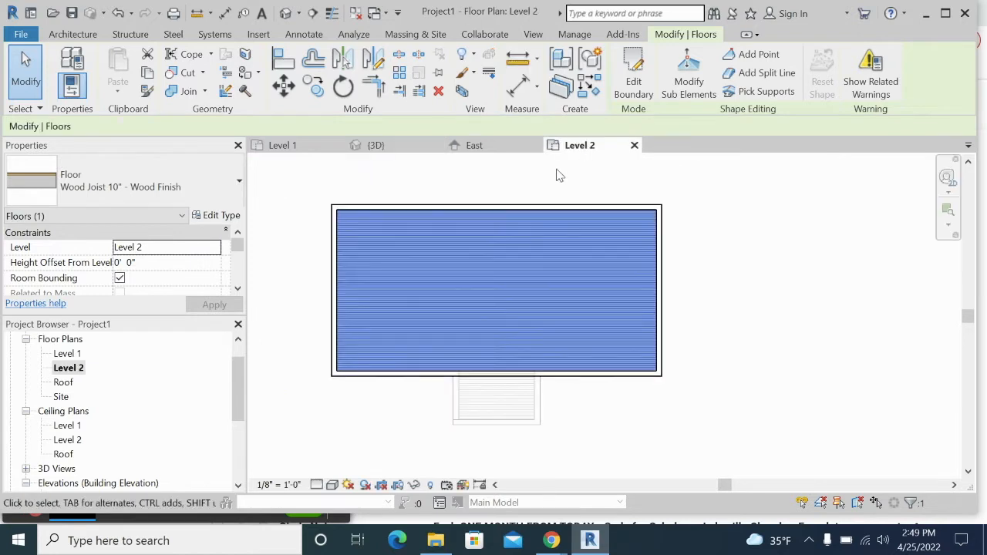
{"action": "double_click", "coordinate": [501, 211]}
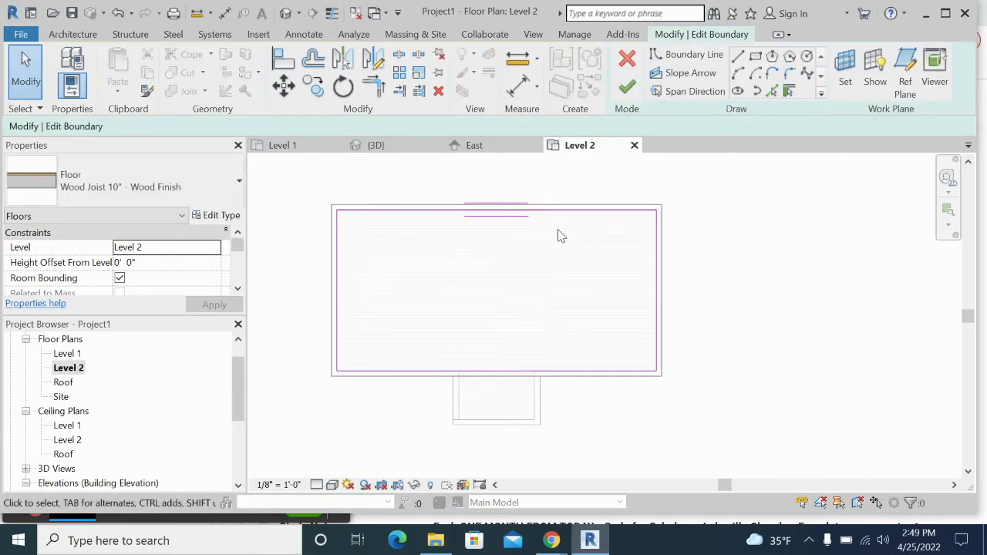
{"action": "scroll", "coordinate": [535, 222], "scroll_direction": "up", "scroll_amount": 1}
{"action": "left_click", "coordinate": [490, 201]}
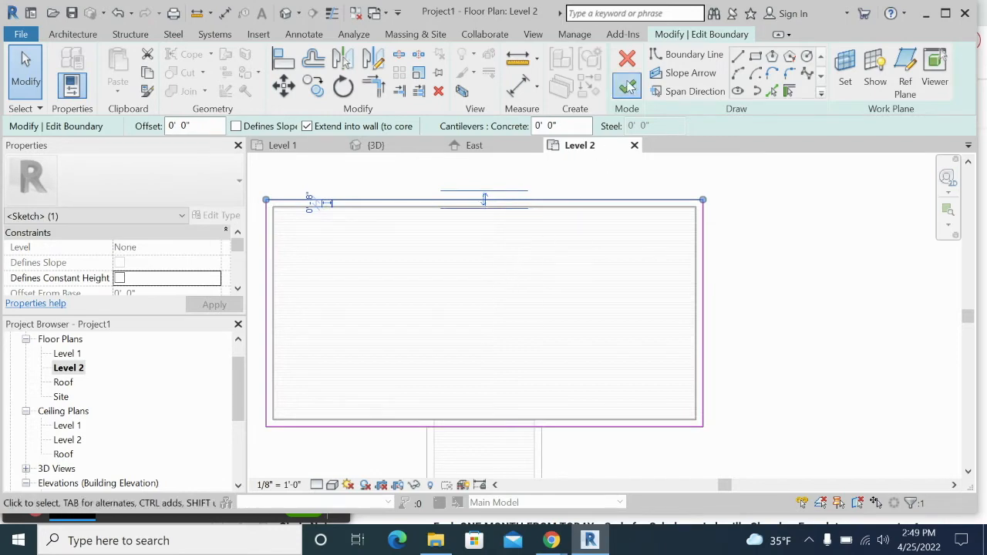
{"action": "left_click", "coordinate": [627, 87]}
{"action": "left_click", "coordinate": [545, 283]}
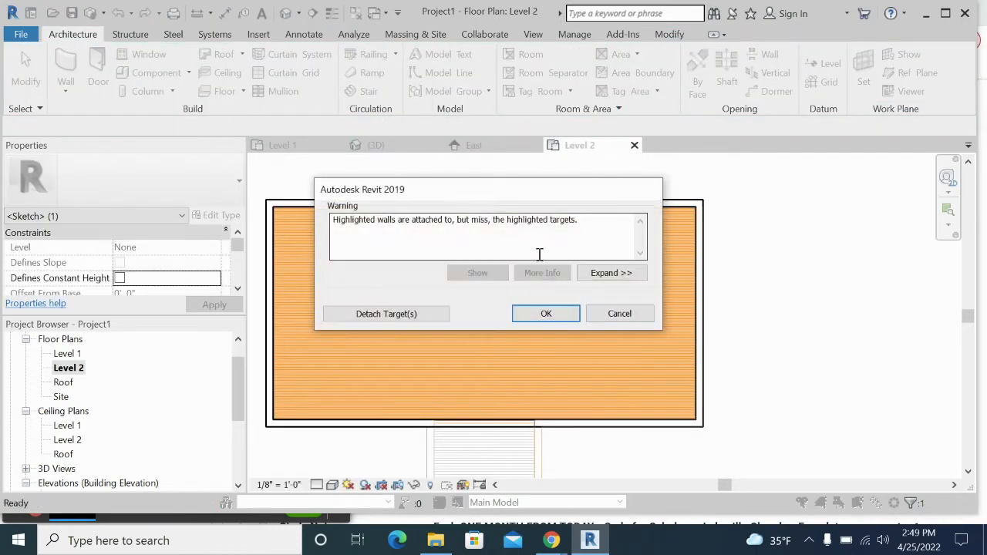
{"action": "left_click", "coordinate": [545, 313]}
{"action": "left_click", "coordinate": [409, 149]}
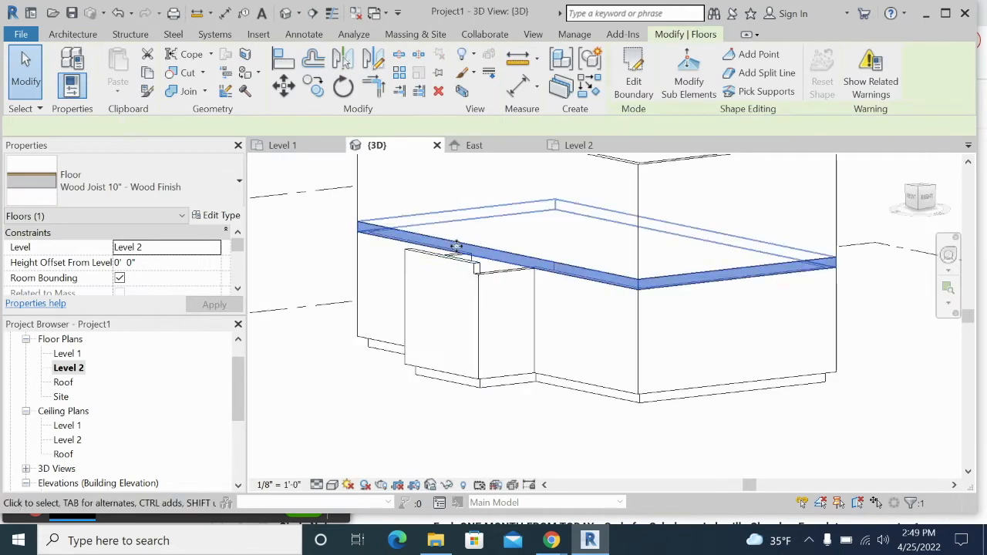
{"action": "left_click", "coordinate": [567, 409]}
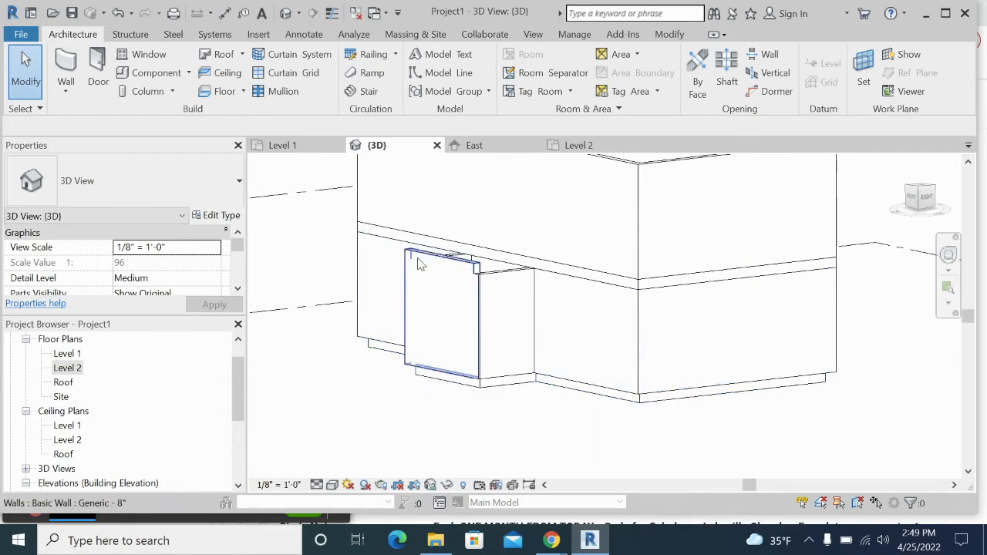
Edit the Level 1 floor boundary in the 3D view, flip it to the exterior wall faces and finish the floor.
{"action": "double_click", "coordinate": [624, 407]}
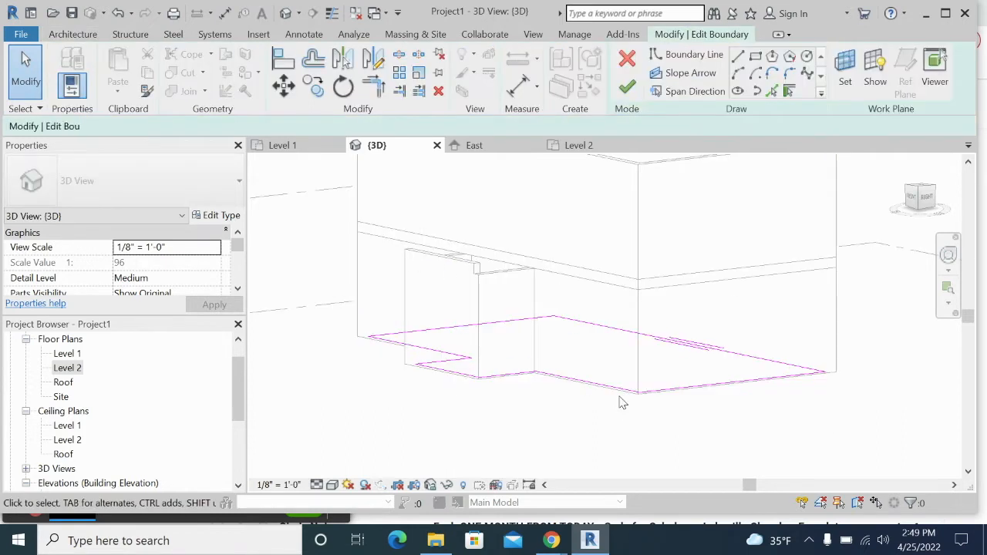
{"action": "left_click", "coordinate": [697, 345]}
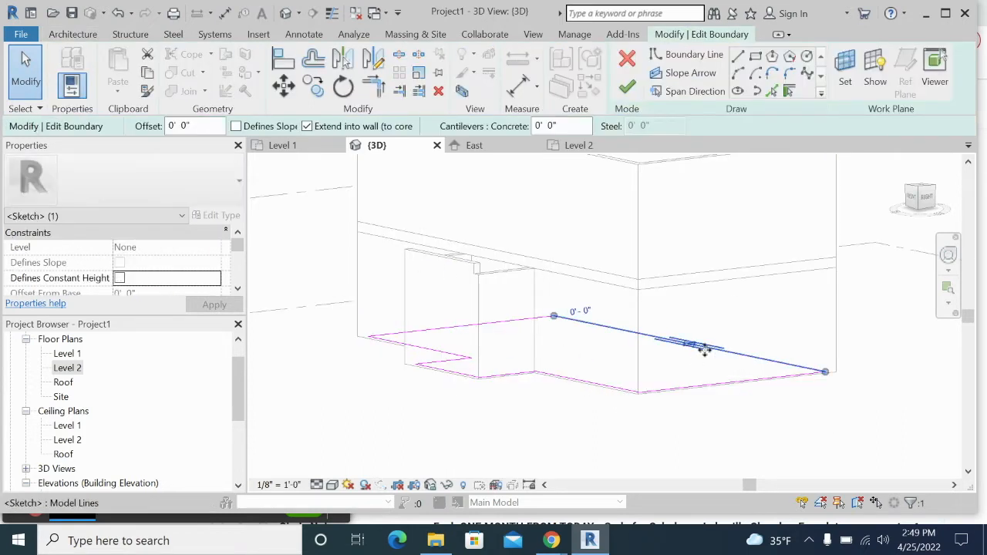
{"action": "left_click", "coordinate": [627, 85]}
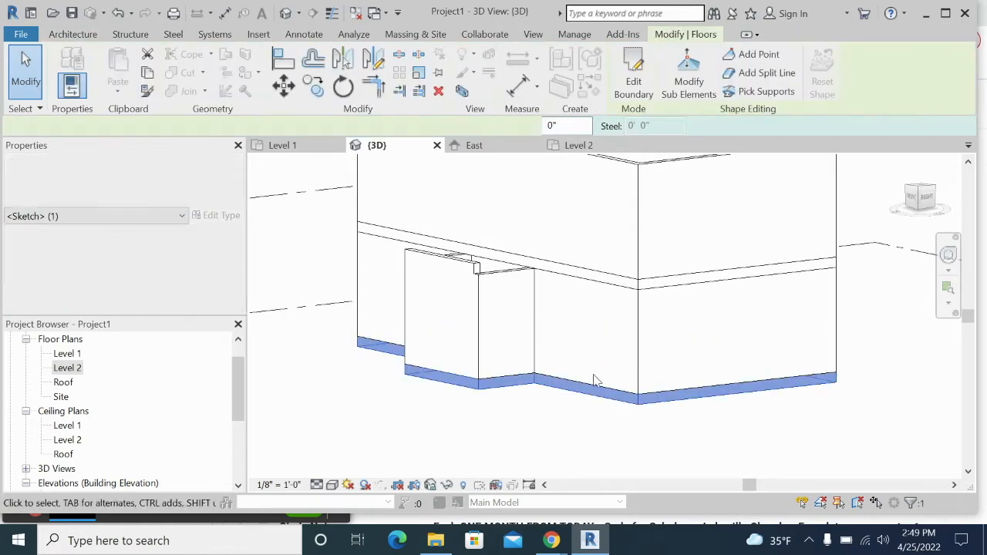
{"action": "left_click", "coordinate": [590, 432]}
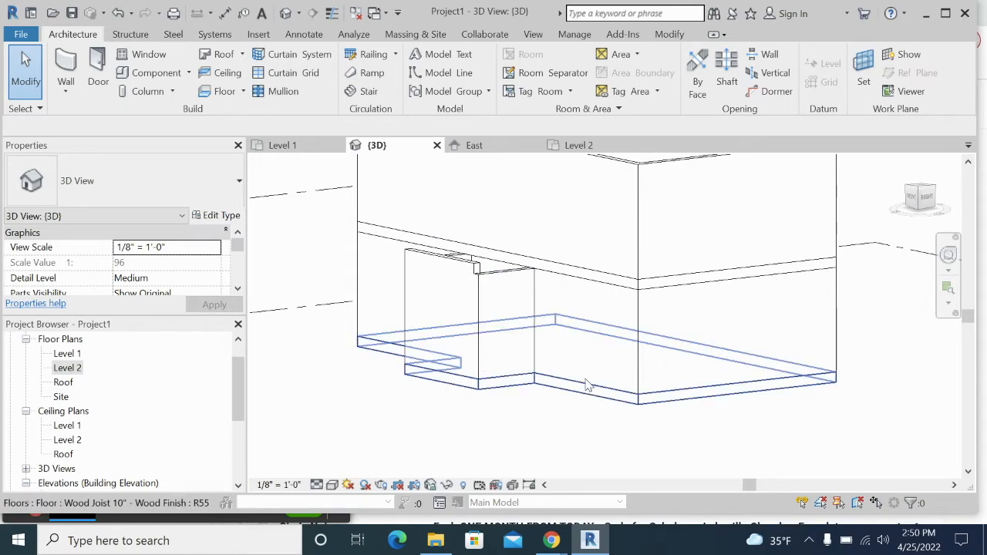
Reopen the Level 1 floor boundary, flip it in plan to the interior wall faces and back to the exterior faces, and finish the floor.
{"action": "double_click", "coordinate": [584, 397]}
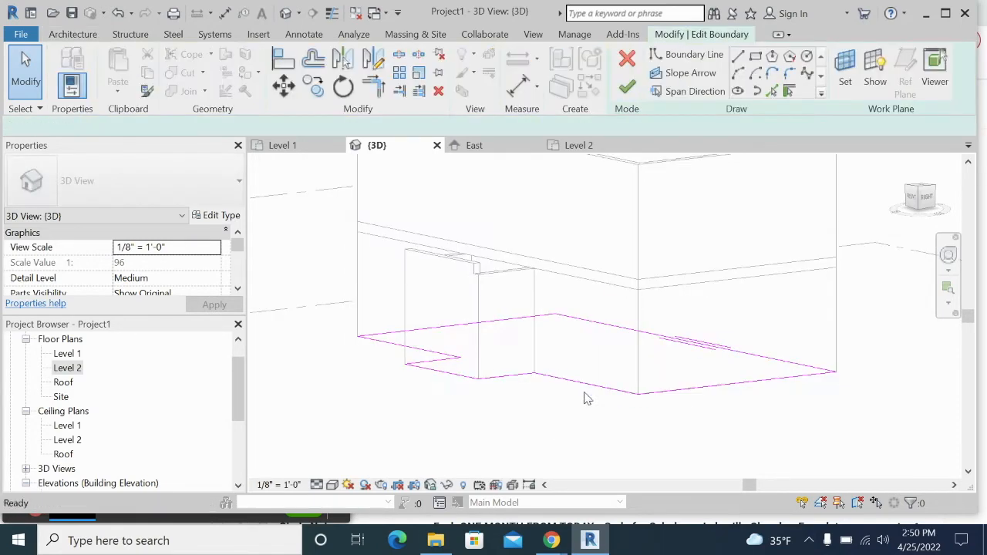
{"action": "left_click", "coordinate": [692, 349]}
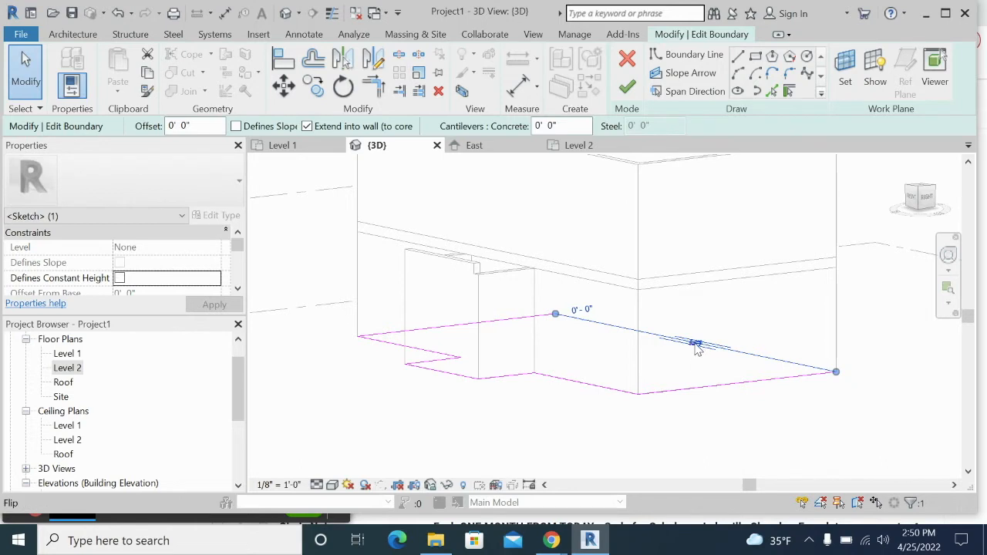
{"action": "left_click", "coordinate": [310, 144]}
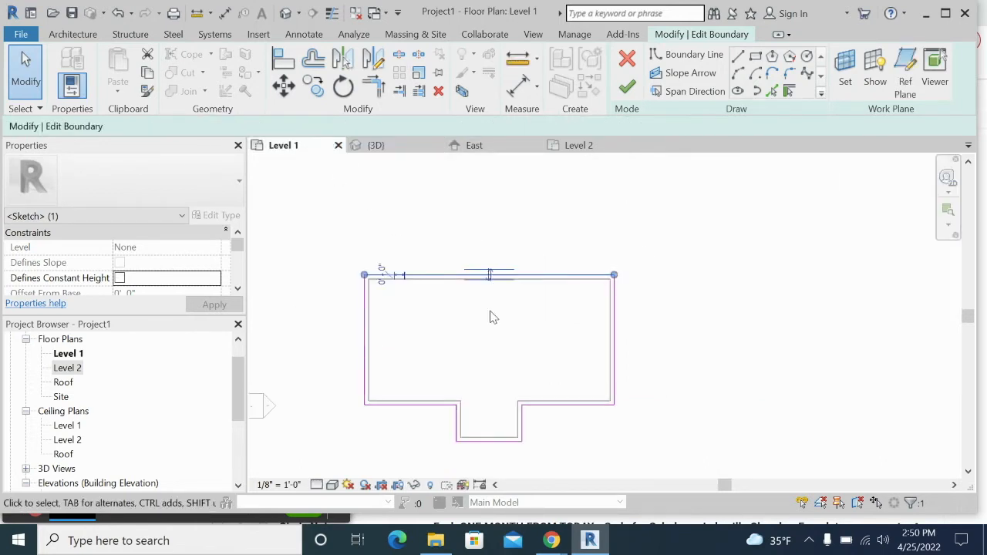
{"action": "scroll", "coordinate": [391, 318], "scroll_direction": "up", "scroll_amount": 2}
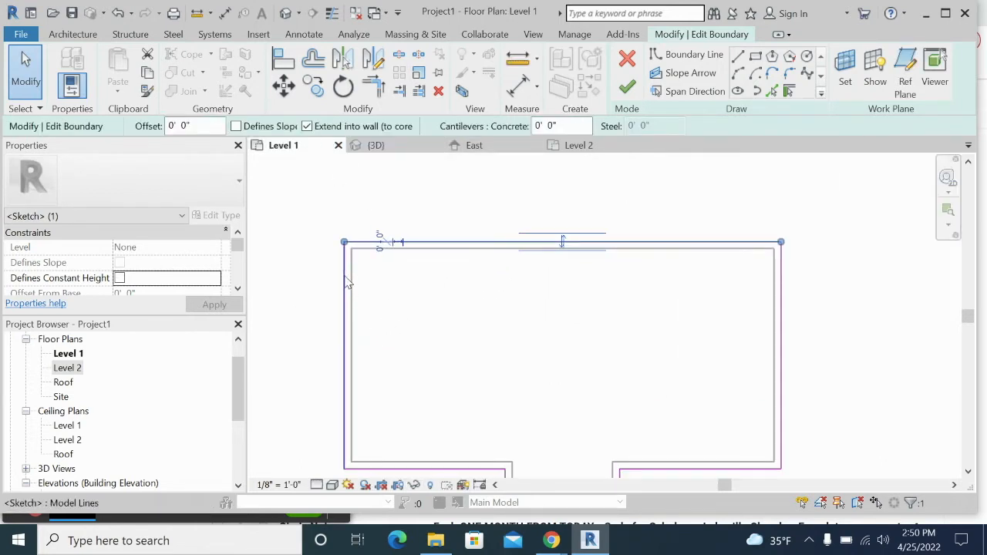
{"action": "left_click", "coordinate": [563, 245]}
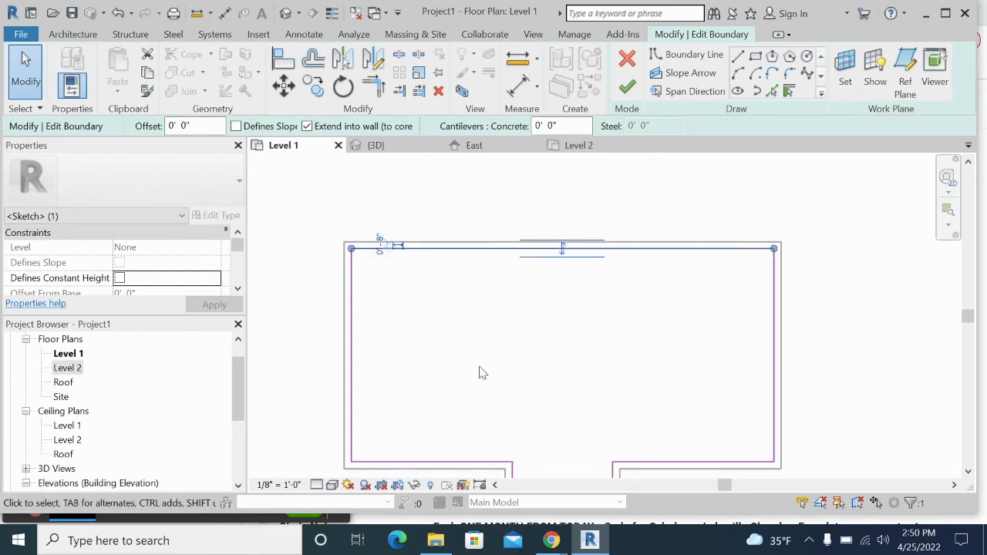
{"action": "left_click", "coordinate": [564, 248]}
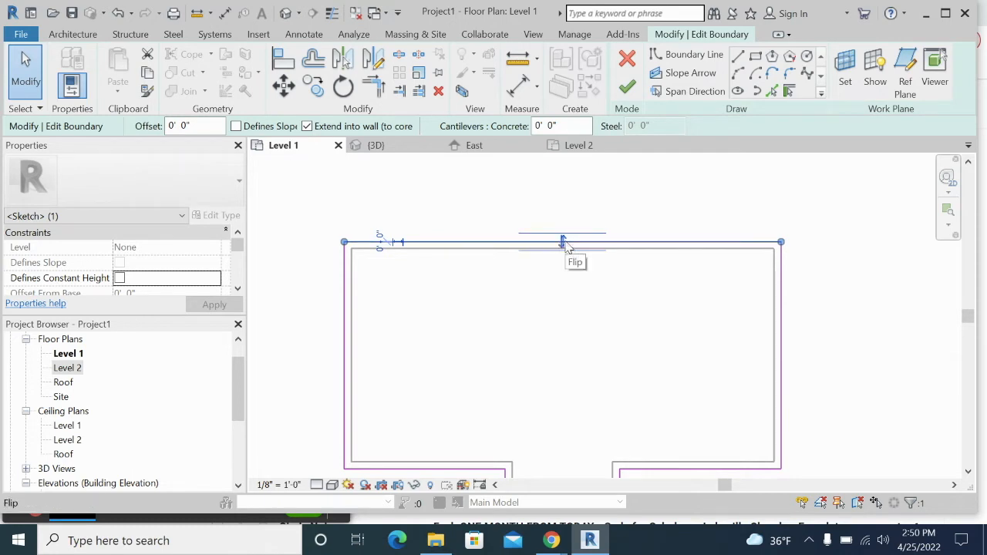
{"action": "left_click", "coordinate": [626, 87]}
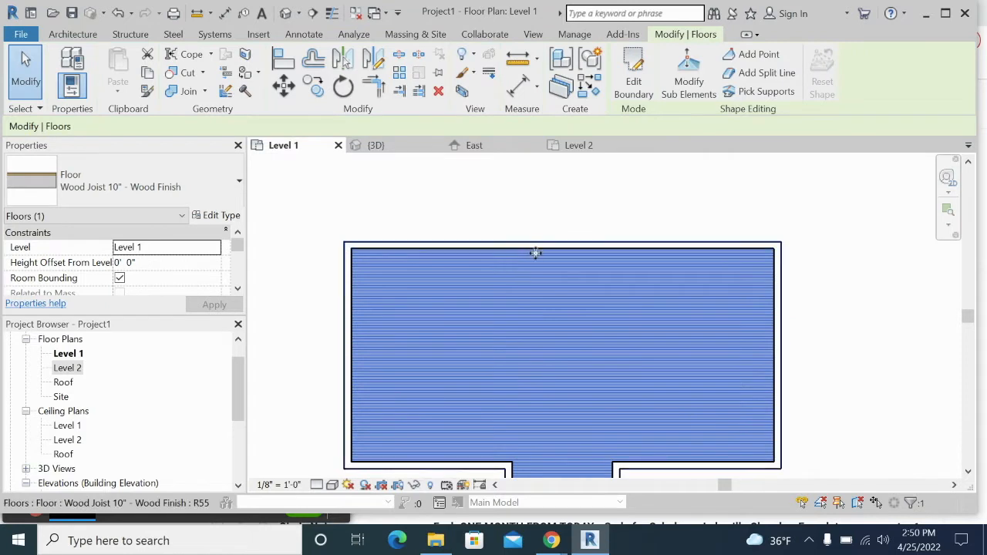
Examine how the Level 1 floor edge meets the exterior walls in the plan and in the 3D view.
{"action": "middle_click_drag", "start_coordinate": [519, 341], "coordinate": [538, 280]}
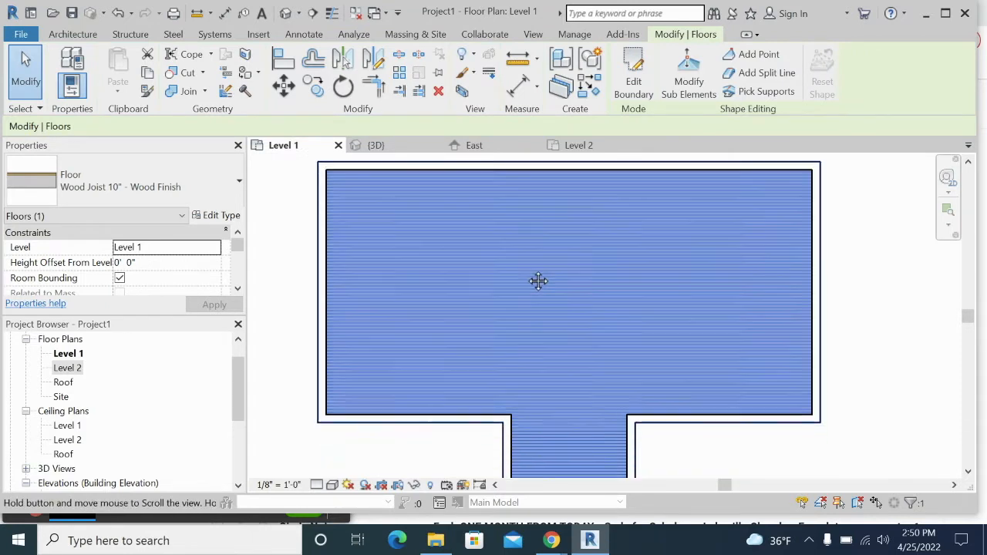
{"action": "scroll", "coordinate": [535, 260], "scroll_direction": "up", "scroll_amount": 1}
{"action": "scroll", "coordinate": [600, 277], "scroll_direction": "down", "scroll_amount": 1}
{"action": "middle_click_drag", "start_coordinate": [599, 271], "coordinate": [589, 308]}
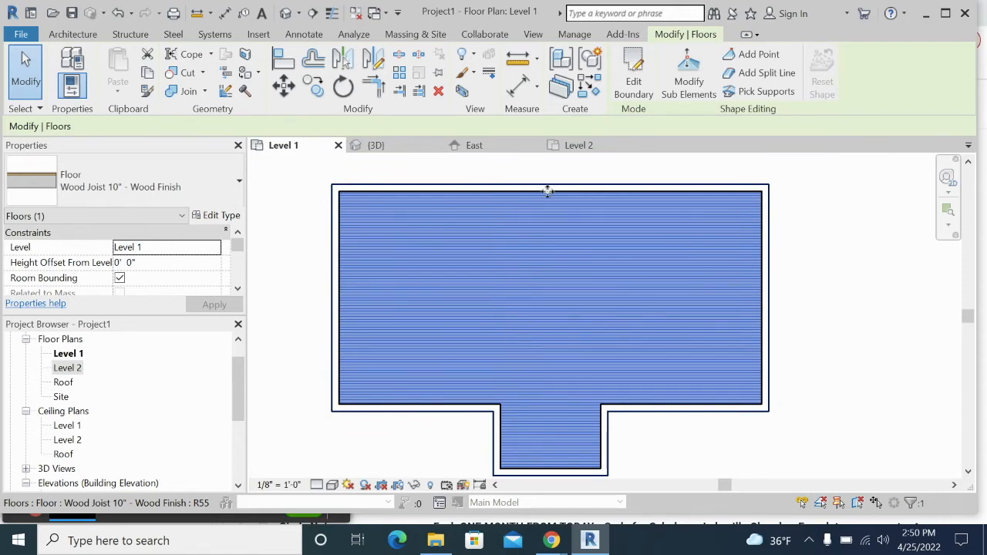
{"action": "left_click", "coordinate": [402, 146]}
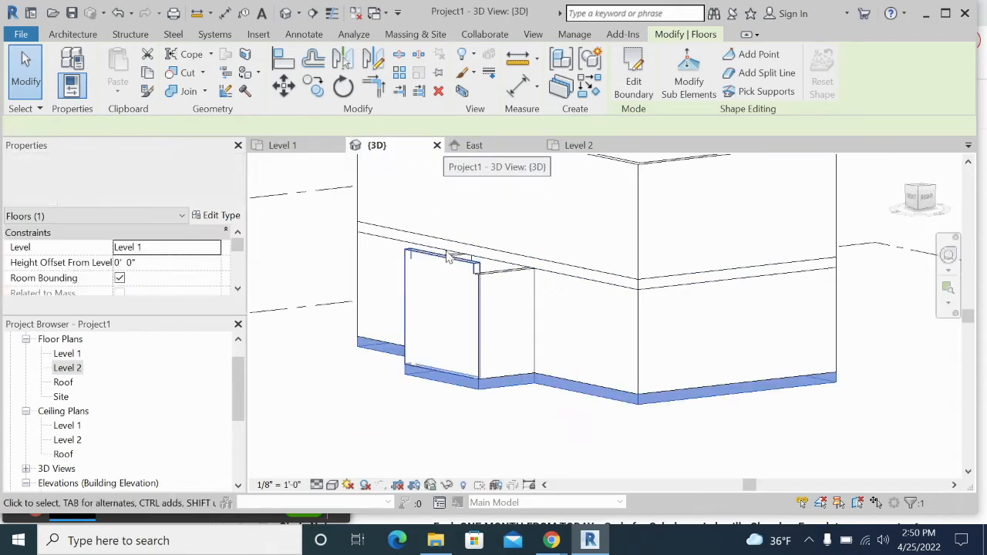
{"action": "scroll", "coordinate": [540, 288], "scroll_direction": "down", "scroll_amount": 4}
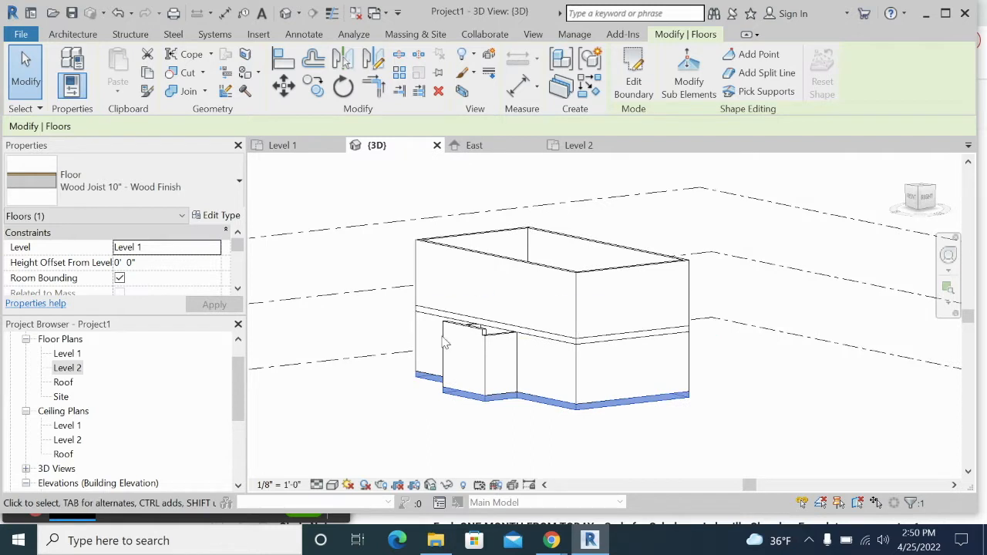
In the Level 1 plan, draw a straight stair run 3' 0" wide along the west wall and shift it inside the exterior walls.
{"action": "left_click", "coordinate": [297, 146]}
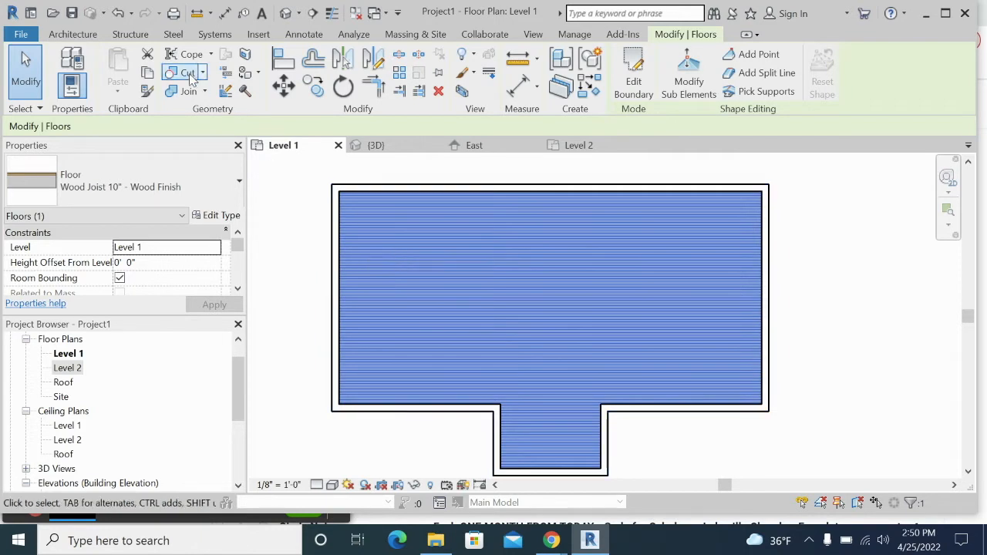
{"action": "left_click", "coordinate": [83, 36]}
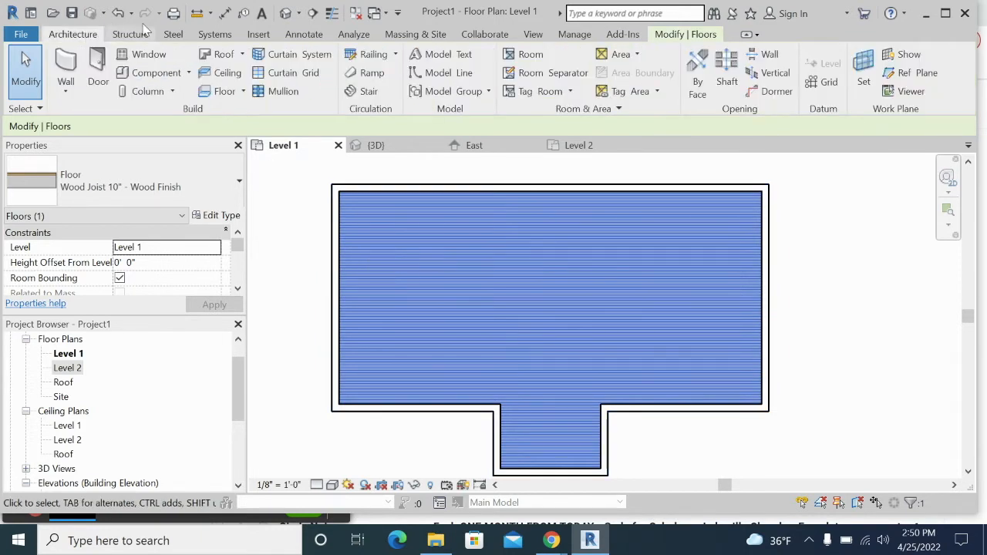
{"action": "left_click", "coordinate": [367, 92]}
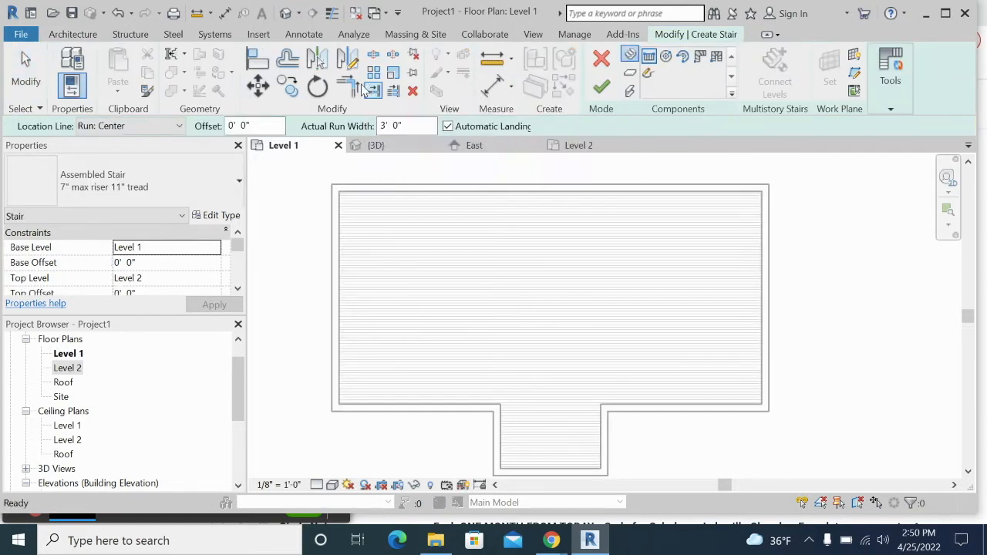
{"action": "double_click", "coordinate": [396, 125]}
{"action": "triple_click", "coordinate": [392, 127]}
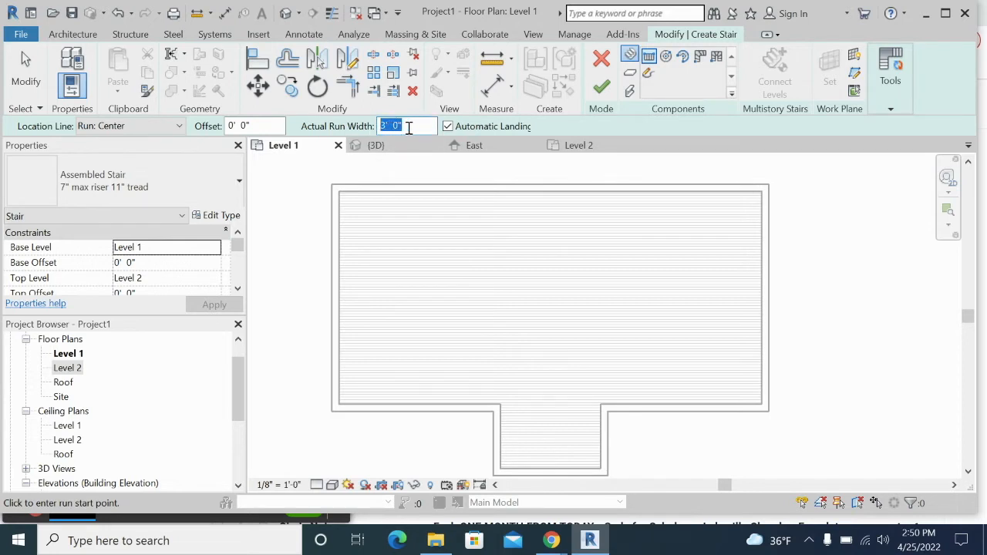
{"action": "left_click", "coordinate": [387, 126]}
{"action": "left_click", "coordinate": [354, 348]}
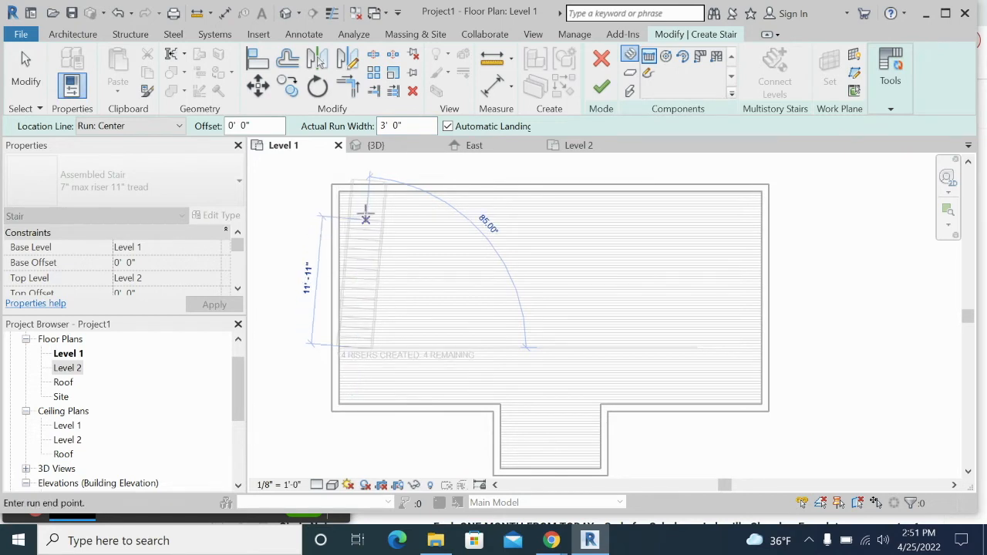
{"action": "scroll", "coordinate": [354, 185], "scroll_direction": "up", "scroll_amount": 1}
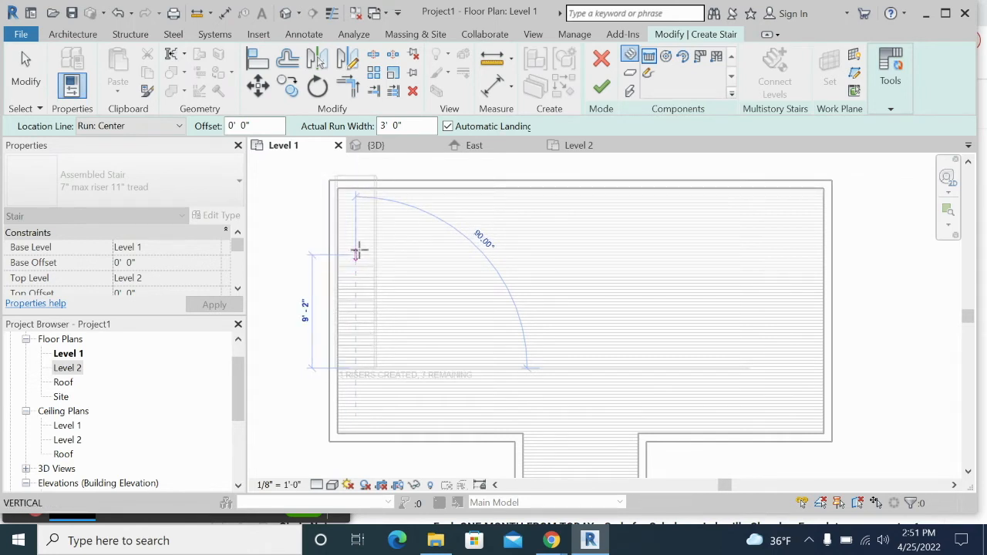
{"action": "left_click", "coordinate": [357, 179]}
{"action": "key", "text": "Escape"}
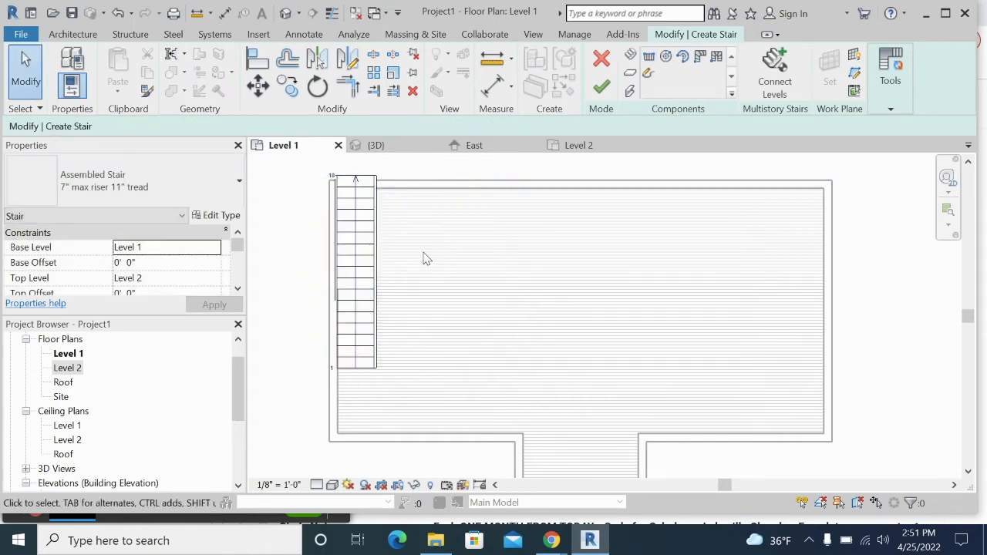
{"action": "left_click", "coordinate": [378, 253]}
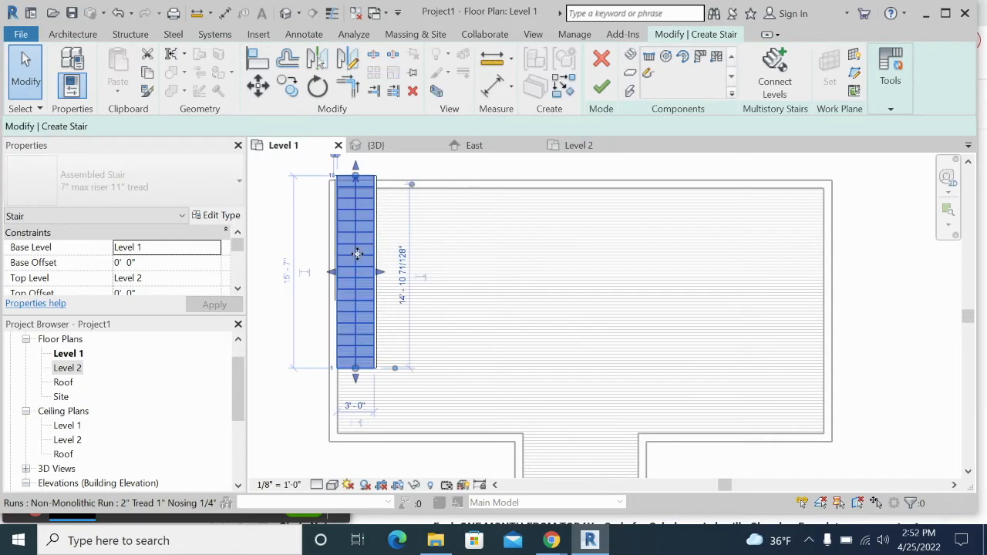
{"action": "mouse_move", "coordinate": [357, 254]}
{"action": "left_mouse_down"}
{"action": "mouse_move", "coordinate": [397, 292]}
{"action": "mouse_move", "coordinate": [365, 254]}
{"action": "left_mouse_up"}
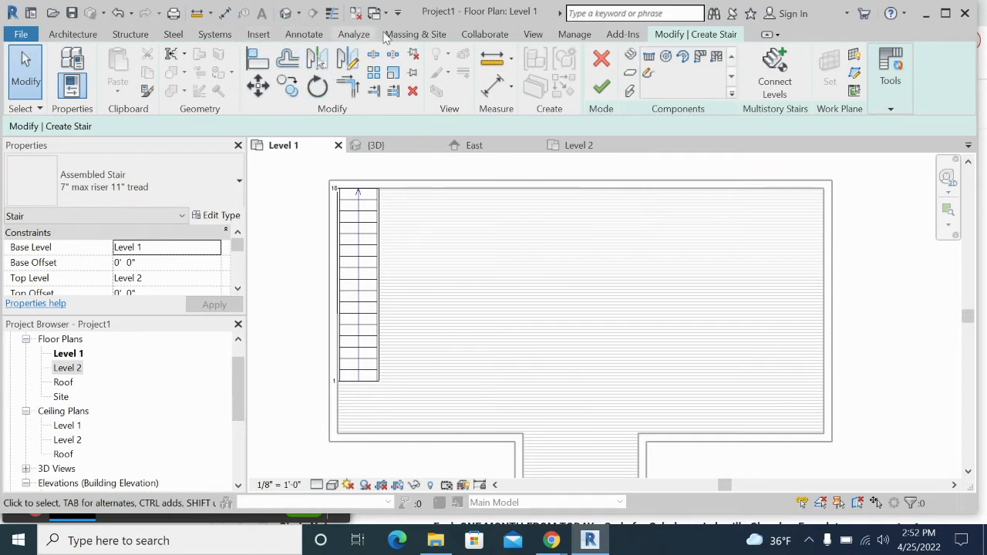
Place a perspective camera in the Level 1 plan east of the straight run, aimed west at the stair.
{"action": "left_click", "coordinate": [533, 34]}
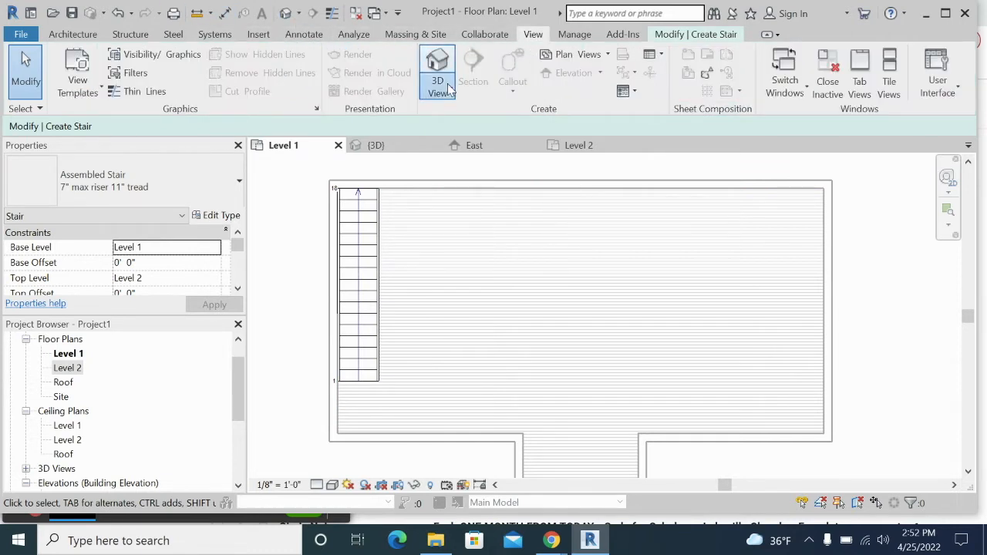
{"action": "left_click", "coordinate": [437, 87]}
{"action": "left_click", "coordinate": [479, 149]}
{"action": "left_click", "coordinate": [621, 251]}
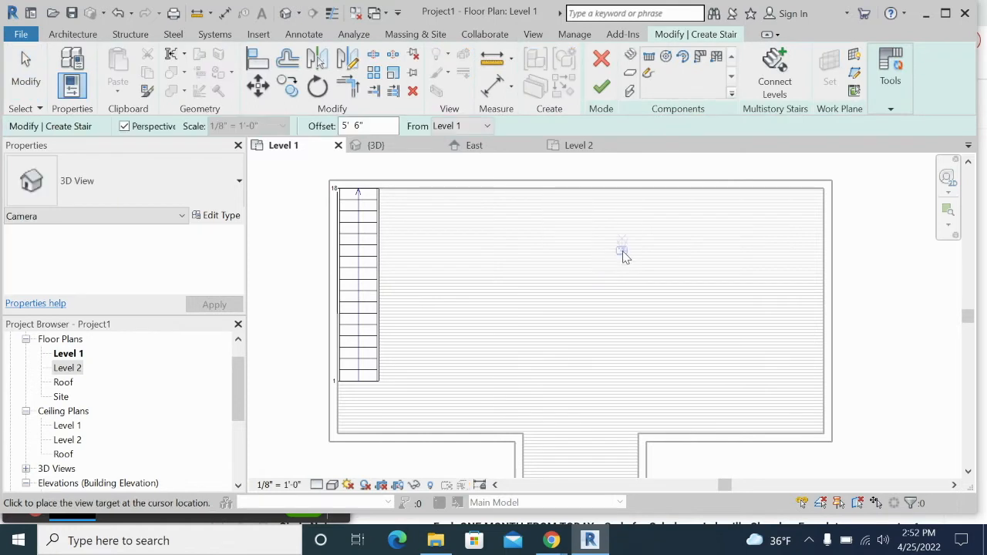
{"action": "left_click", "coordinate": [317, 283]}
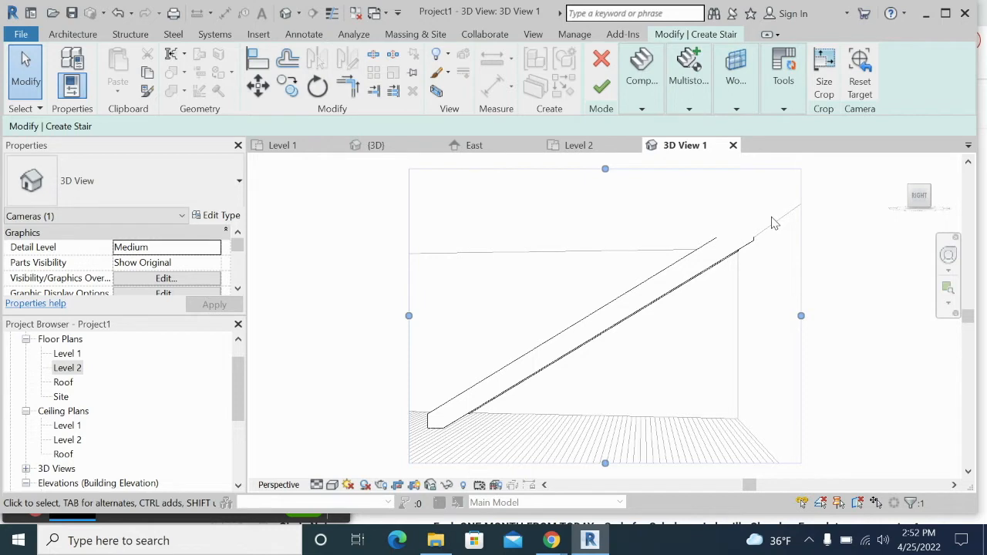
Back in the Level 1 plan, move the straight run south along the west wall, then delete it.
{"action": "left_click", "coordinate": [302, 147]}
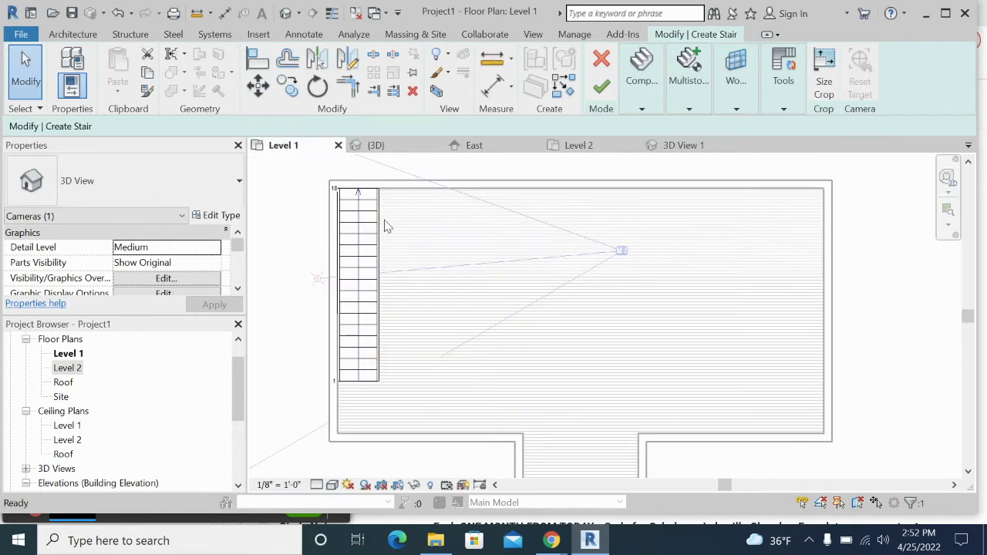
{"action": "left_click", "coordinate": [371, 234]}
{"action": "left_click_drag", "start_coordinate": [363, 236], "coordinate": [366, 275]}
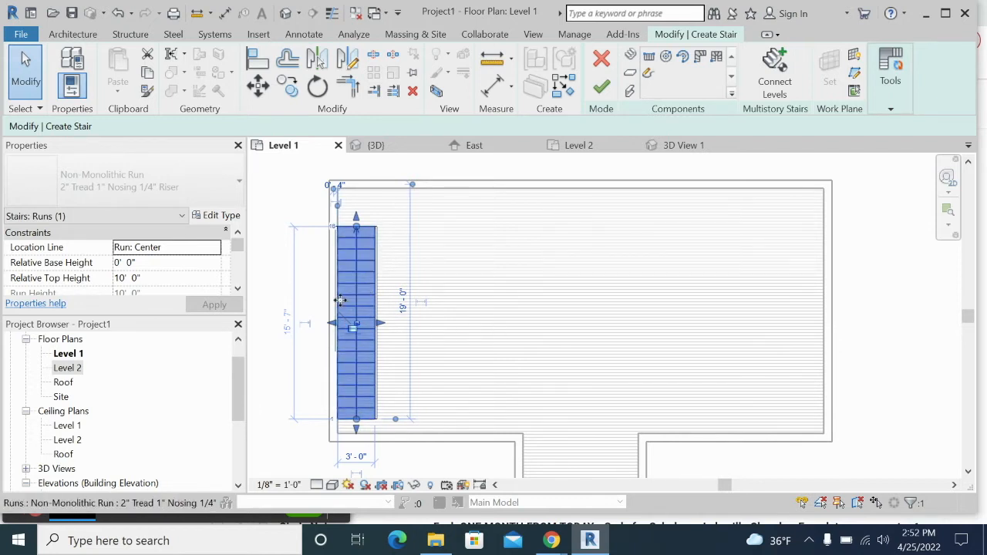
{"action": "key", "text": "Delete"}
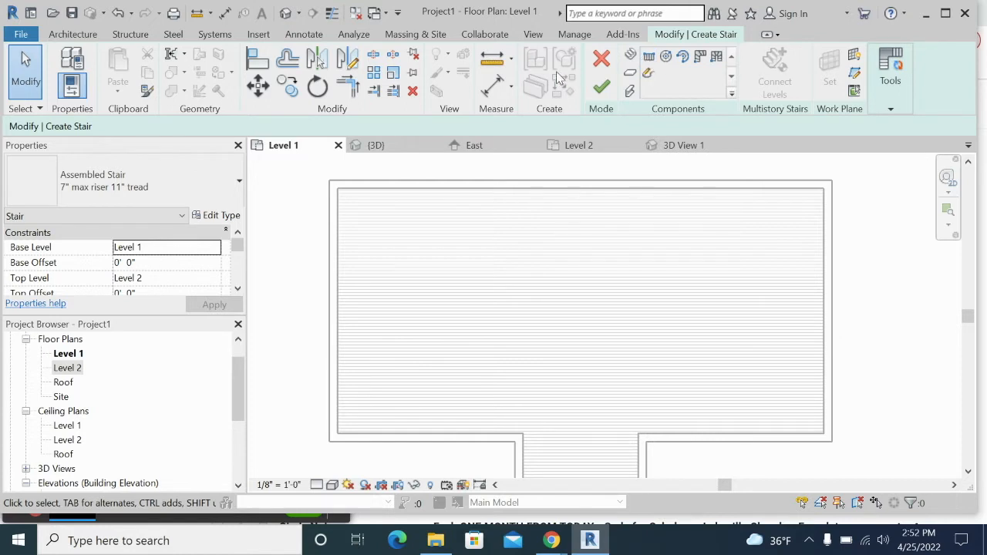
Cancel the stair edit and discard its changes.
{"action": "left_click", "coordinate": [652, 58]}
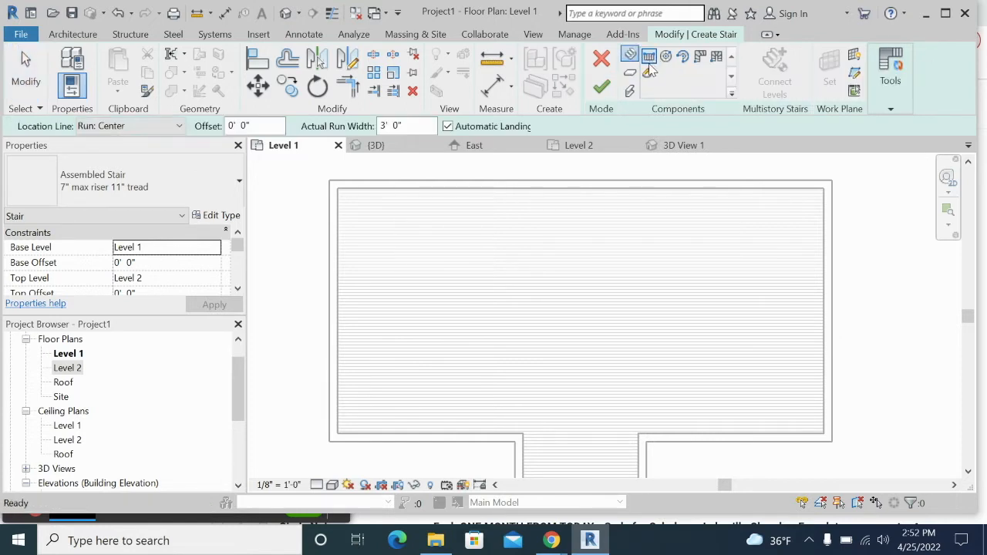
{"action": "left_click", "coordinate": [601, 58]}
{"action": "left_click", "coordinate": [529, 288]}
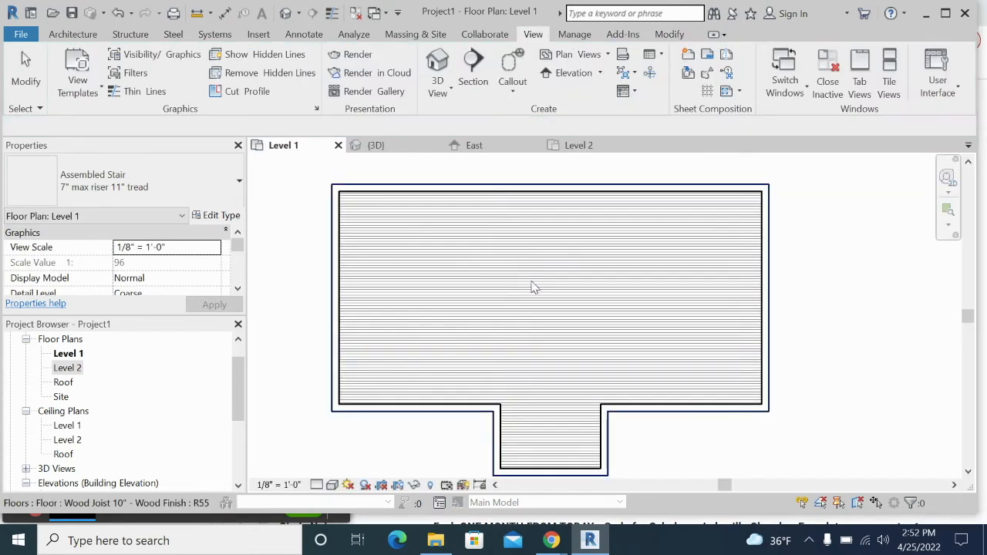
Create an L-shaped stair 3' 0" wide at the northwest corner, with a 7' 4" first run north, a corner landing and a second run east.
{"action": "left_click", "coordinate": [73, 34]}
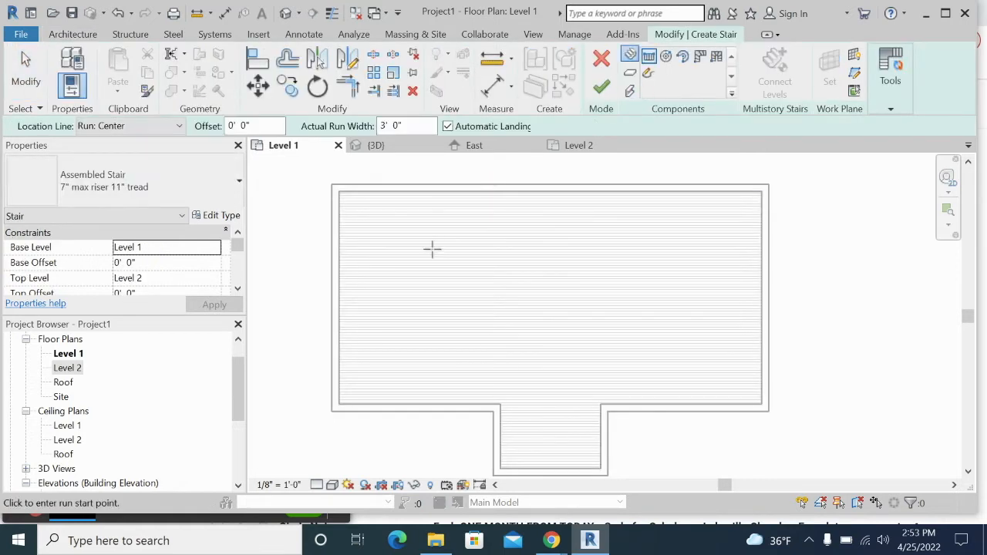
{"action": "left_click", "coordinate": [361, 304]}
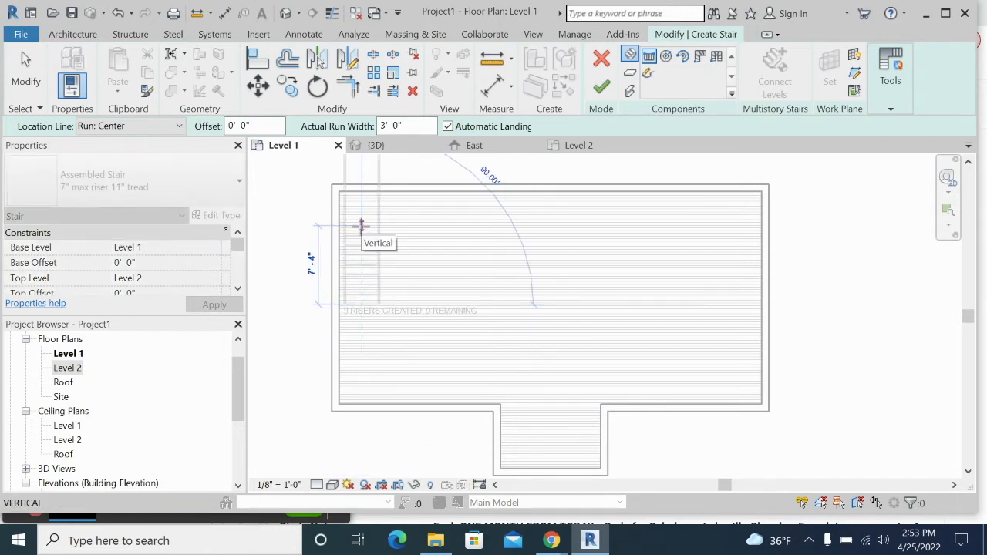
{"action": "left_click", "coordinate": [361, 225]}
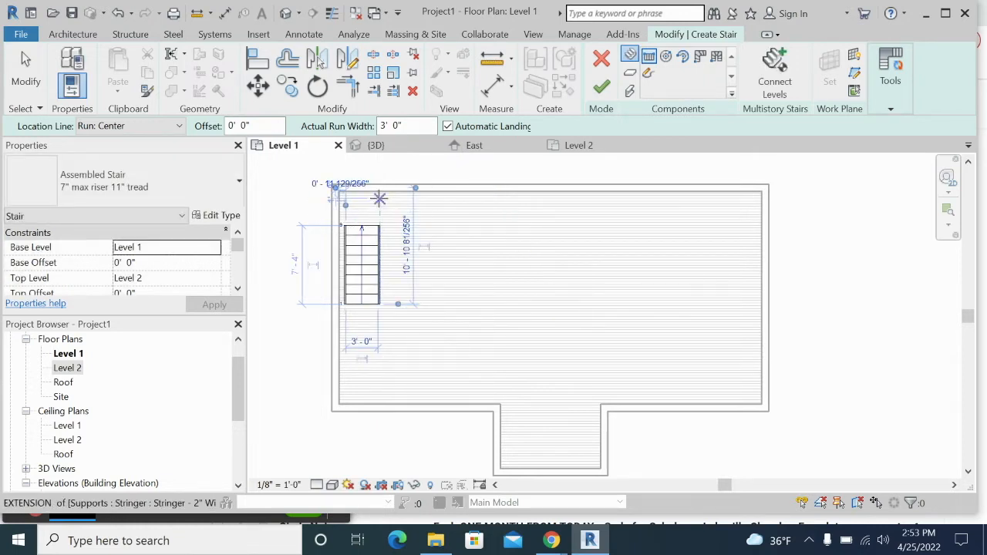
{"action": "left_click", "coordinate": [378, 198]}
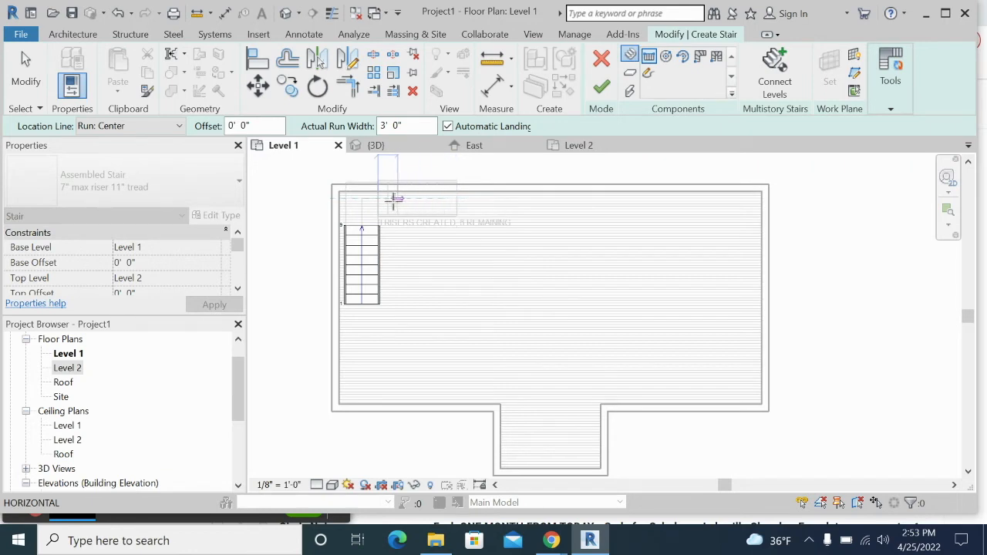
{"action": "left_click", "coordinate": [455, 199]}
{"action": "key", "text": "Escape"}
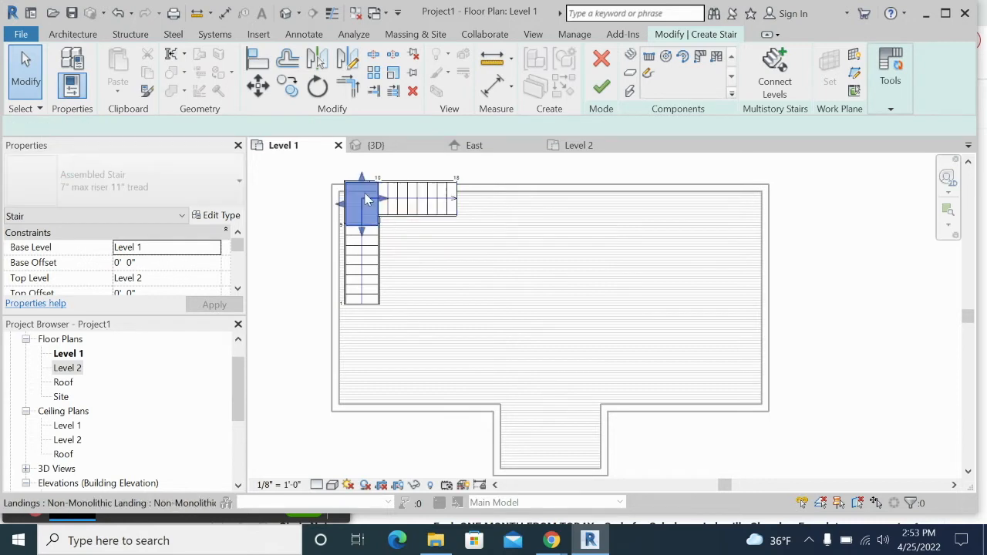
{"action": "left_click", "coordinate": [370, 203]}
{"action": "left_click", "coordinate": [399, 260]}
{"action": "left_click", "coordinate": [365, 250]}
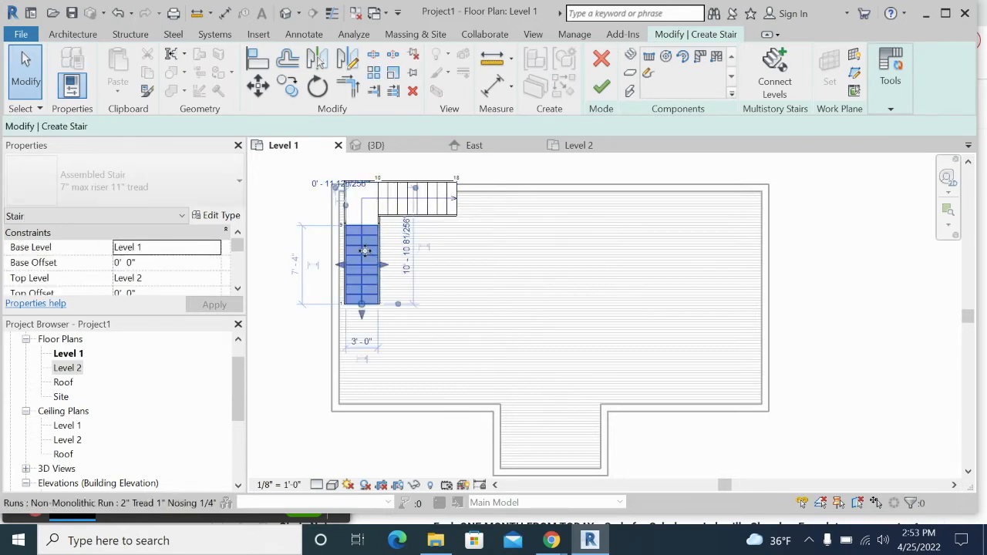
{"action": "left_click", "coordinate": [378, 214]}
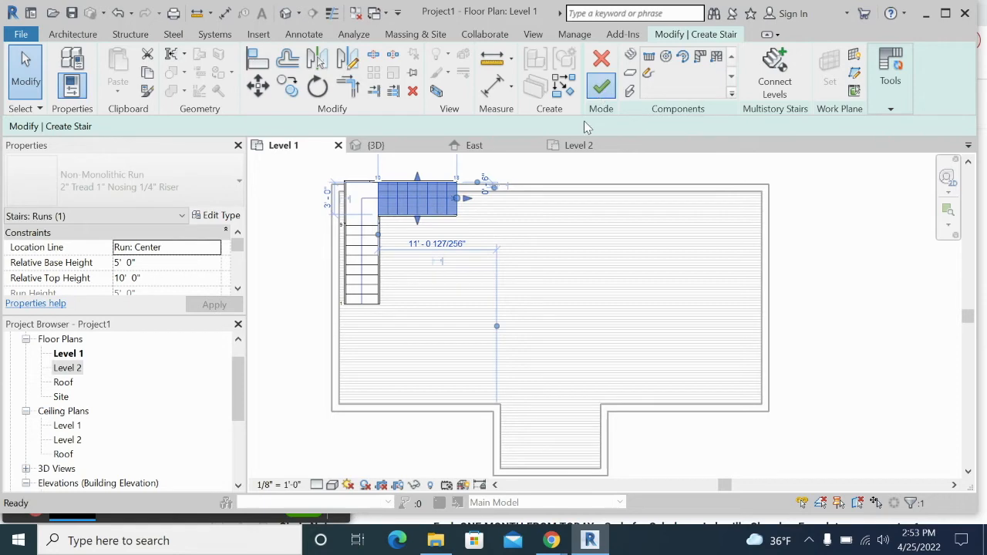
Move the finished L-shaped stair south so it fits inside the northwest corner, against the inner wall faces.
{"action": "left_click", "coordinate": [375, 216]}
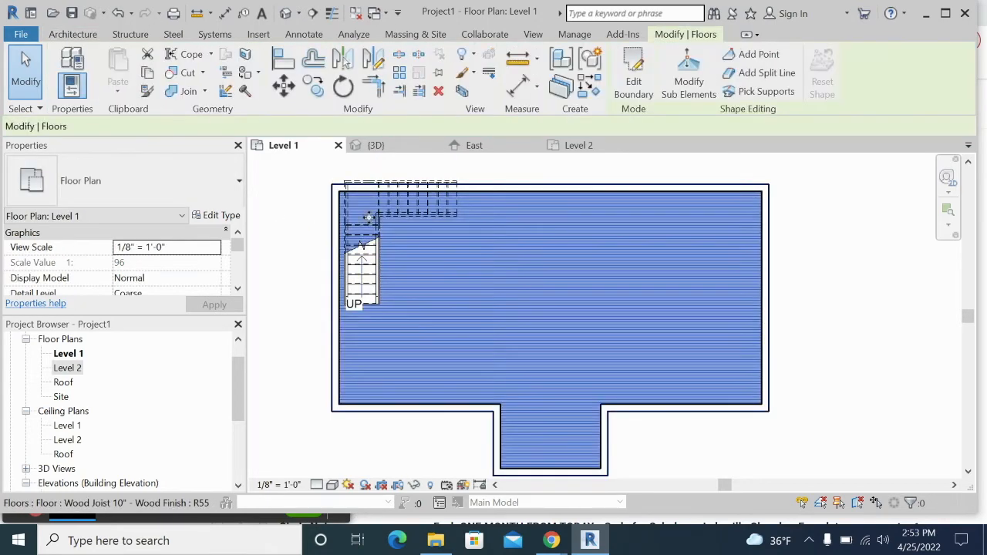
{"action": "left_click", "coordinate": [306, 216]}
{"action": "left_click", "coordinate": [375, 223]}
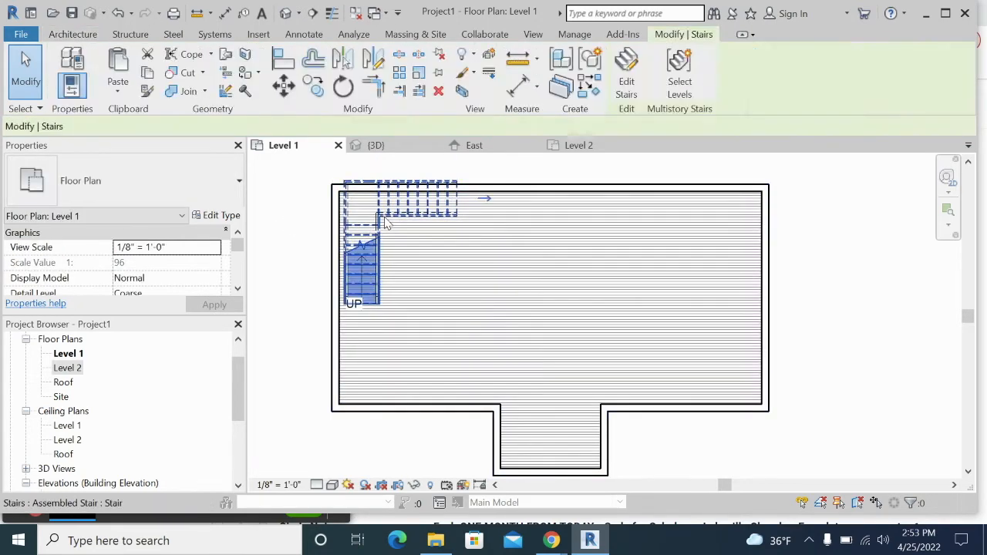
{"action": "left_click_drag", "start_coordinate": [374, 241], "coordinate": [375, 256]}
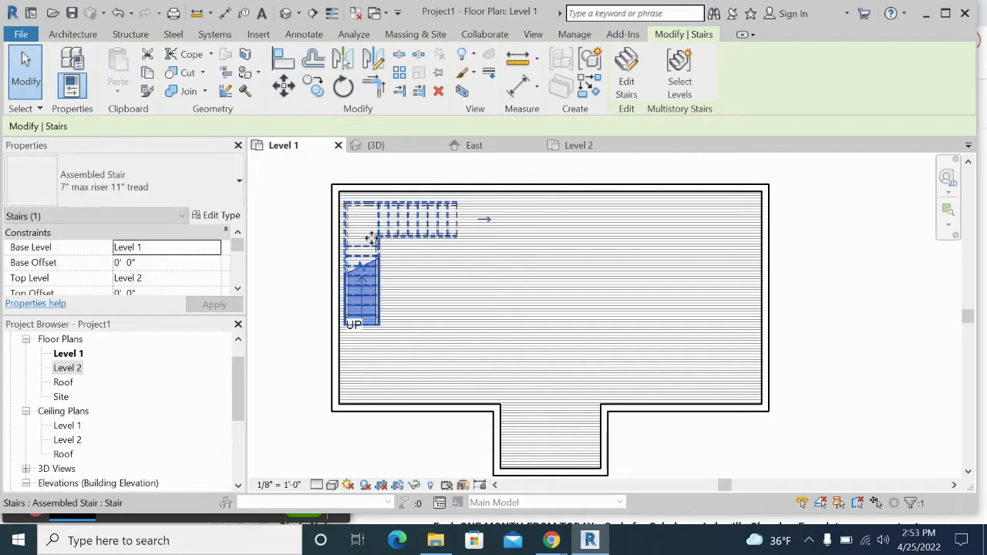
{"action": "scroll", "coordinate": [367, 224], "scroll_direction": "up", "scroll_amount": 4}
{"action": "left_click_drag", "start_coordinate": [404, 247], "coordinate": [402, 238]}
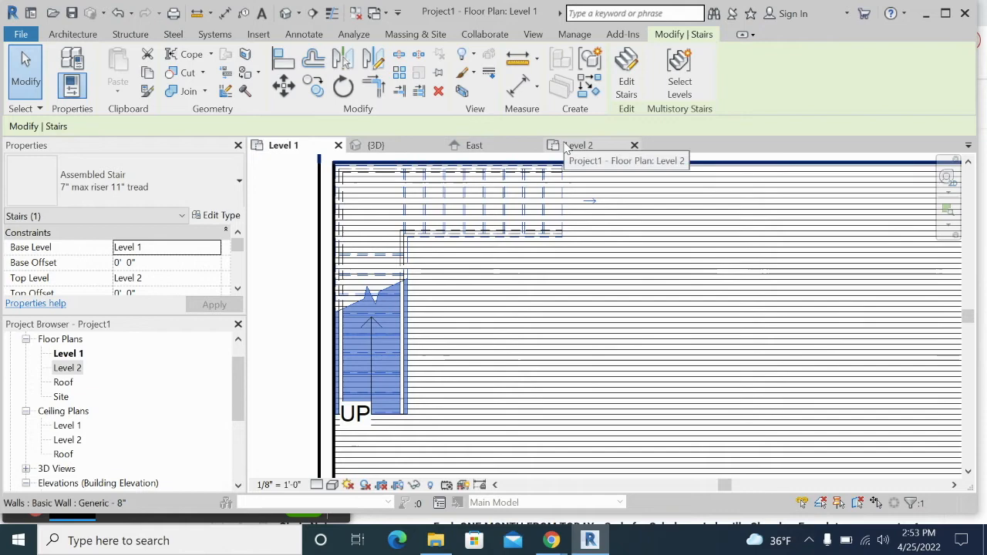
Check the stair in the Level 2, East and 3D views and return to the full Level 1 plan.
{"action": "left_click", "coordinate": [564, 150]}
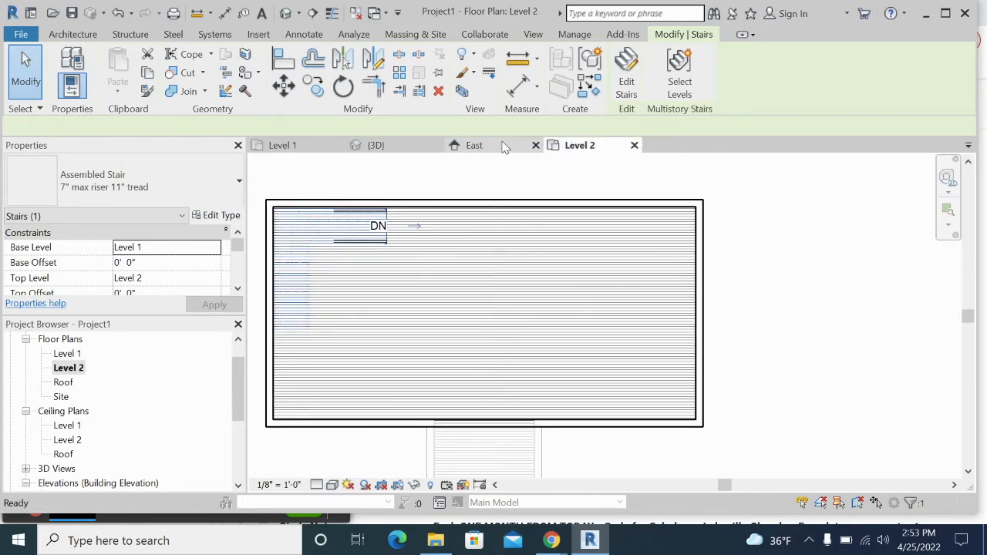
{"action": "left_click", "coordinate": [482, 146]}
{"action": "left_click", "coordinate": [371, 146]}
{"action": "left_click", "coordinate": [306, 150]}
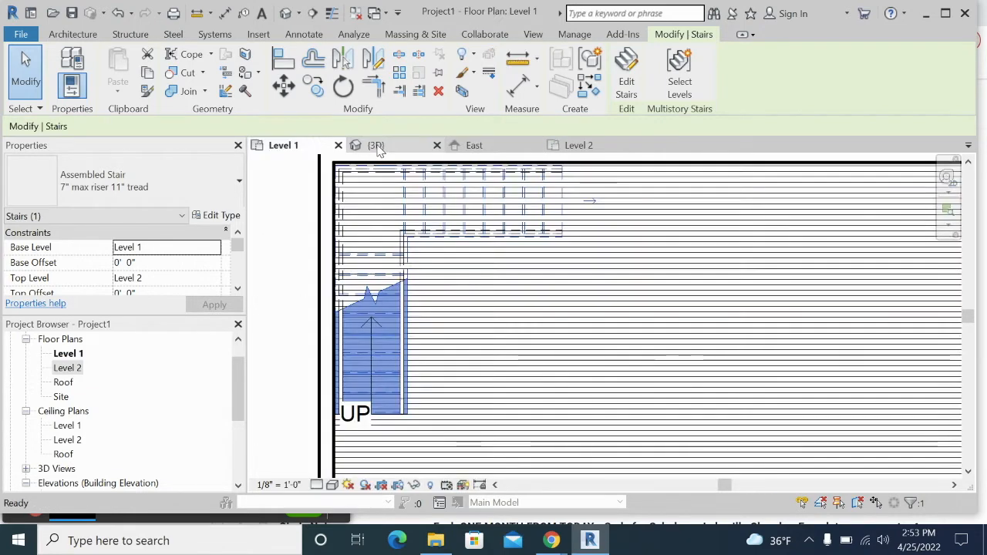
{"action": "left_click", "coordinate": [302, 233]}
{"action": "scroll", "coordinate": [592, 278], "scroll_direction": "down", "scroll_amount": 2}
{"action": "scroll", "coordinate": [592, 278], "scroll_direction": "down", "scroll_amount": 1}
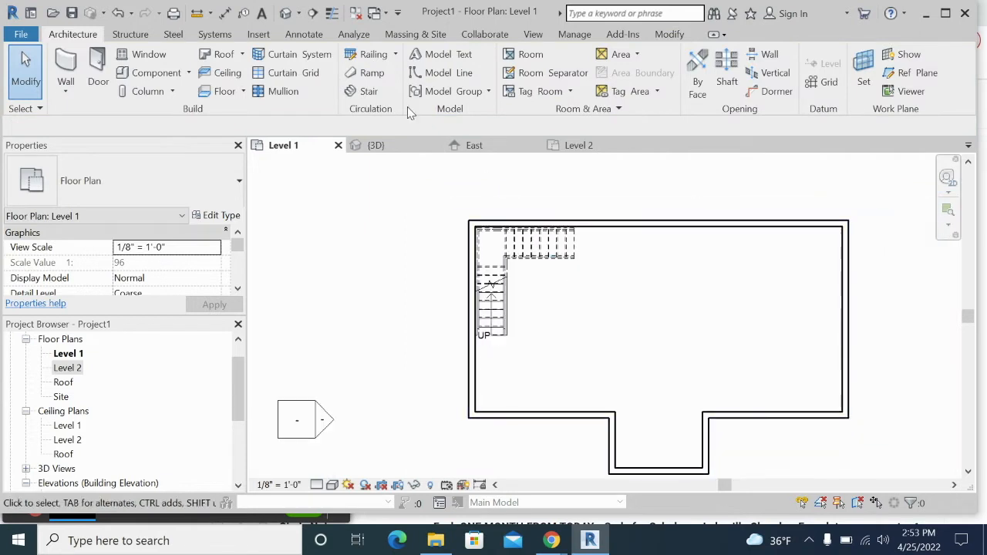
Place a perspective camera in the middle of the Level 1 floor, aimed at the stair's corner landing, and return to the Level 1 plan.
{"action": "left_click", "coordinate": [533, 34]}
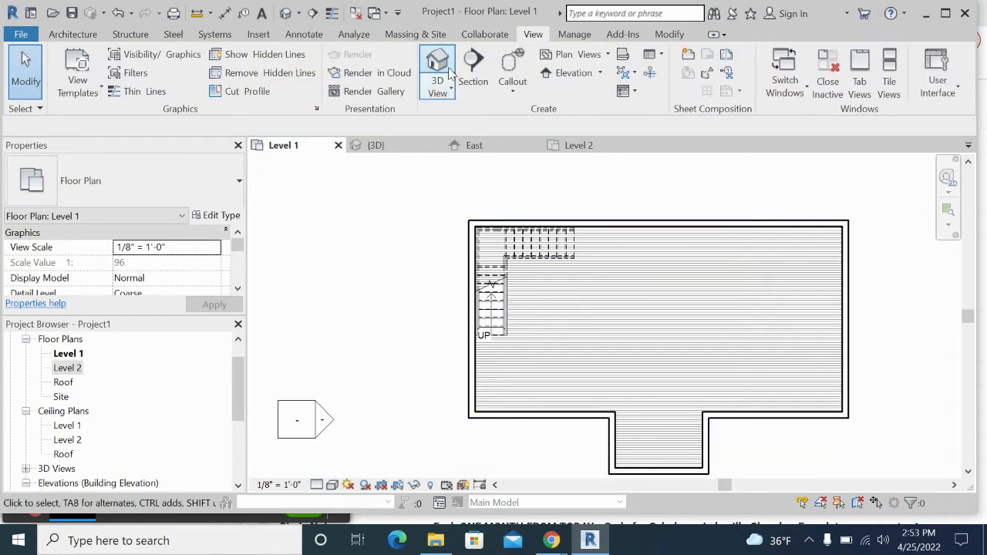
{"action": "left_click", "coordinate": [438, 86]}
{"action": "left_click", "coordinate": [462, 146]}
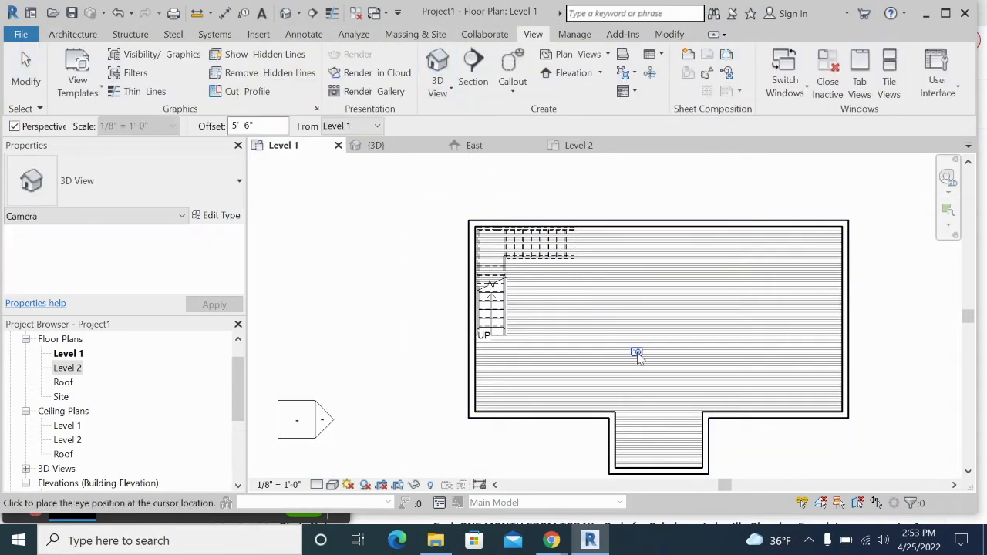
{"action": "left_click", "coordinate": [636, 357]}
{"action": "left_click", "coordinate": [498, 255]}
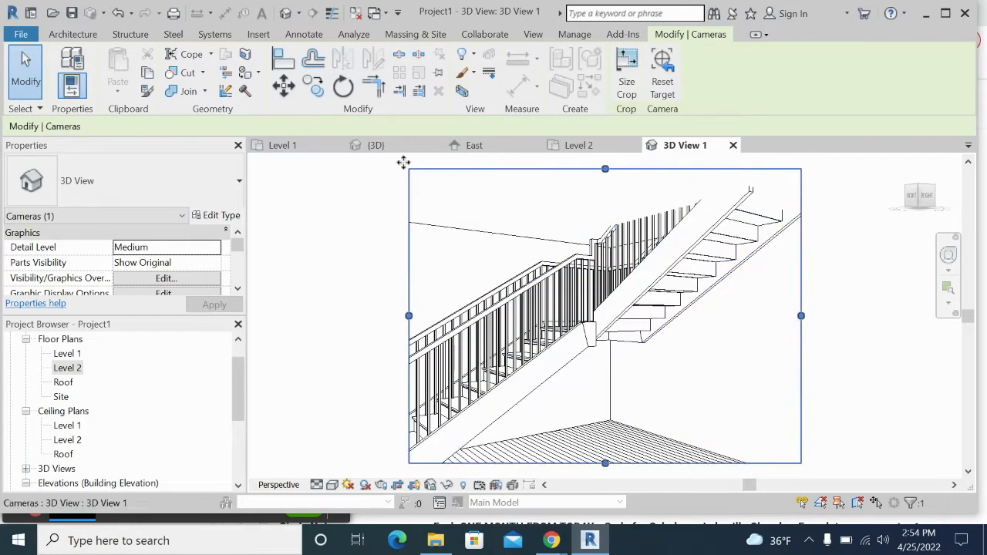
{"action": "left_click", "coordinate": [292, 147]}
{"action": "scroll", "coordinate": [525, 250], "scroll_direction": "up", "scroll_amount": 2}
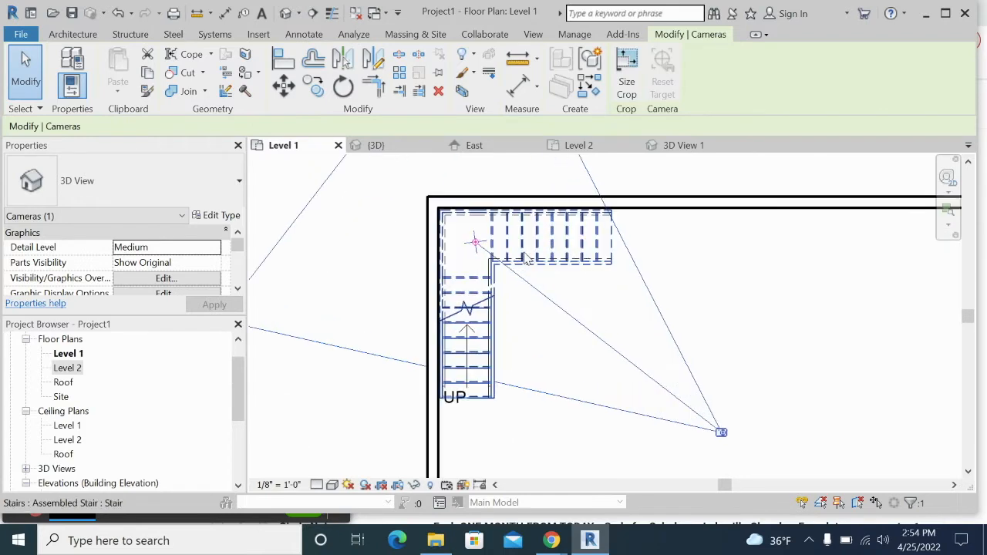
Flip the L-shaped stair's up direction and flip it back so it climbs from the south end of the first run.
{"action": "left_click", "coordinate": [364, 426]}
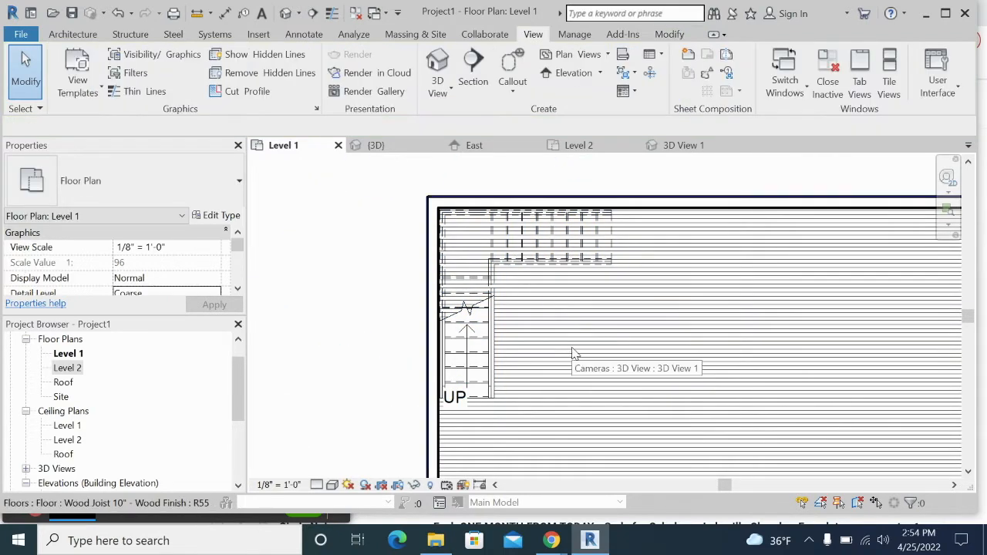
{"action": "left_click", "coordinate": [493, 245]}
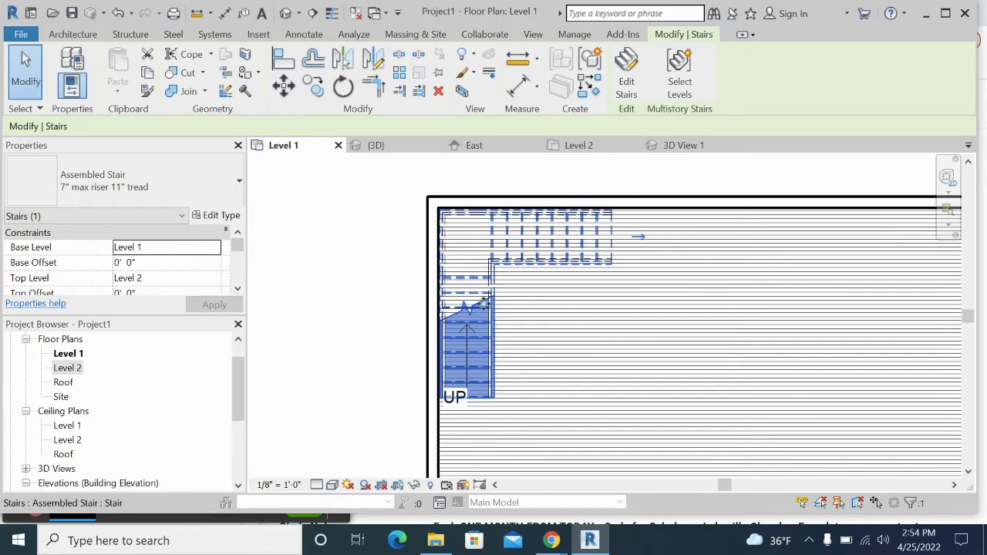
{"action": "left_click", "coordinate": [645, 242]}
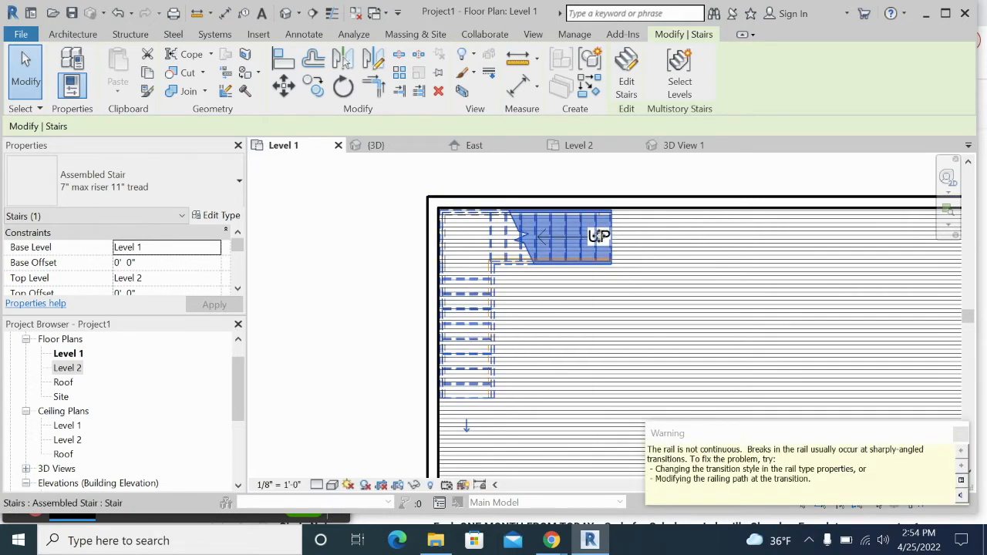
{"action": "left_click", "coordinate": [468, 426]}
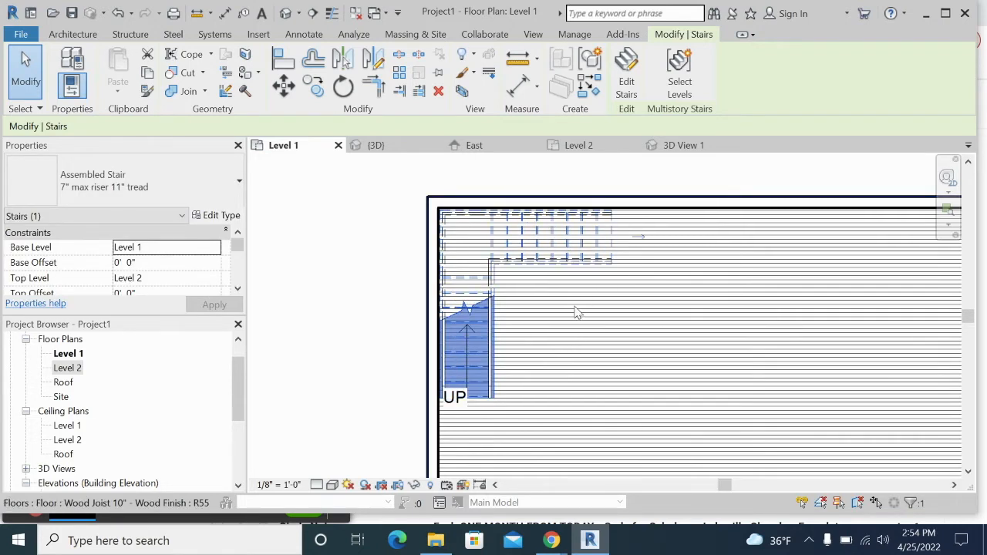
Open the Level 2 floor's boundary for editing from the 3D view and show the stair corner in the Level 2 plan.
{"action": "left_click", "coordinate": [374, 145]}
{"action": "mouse_move", "coordinate": [546, 319]}
{"action": "middle_mouse_down", "text": "shift"}
{"action": "mouse_move", "coordinate": [524, 308]}
{"action": "mouse_move", "coordinate": [551, 301]}
{"action": "mouse_move", "coordinate": [550, 312]}
{"action": "middle_mouse_up", "text": "shift"}
{"action": "scroll", "coordinate": [550, 312], "scroll_direction": "up", "scroll_amount": 5}
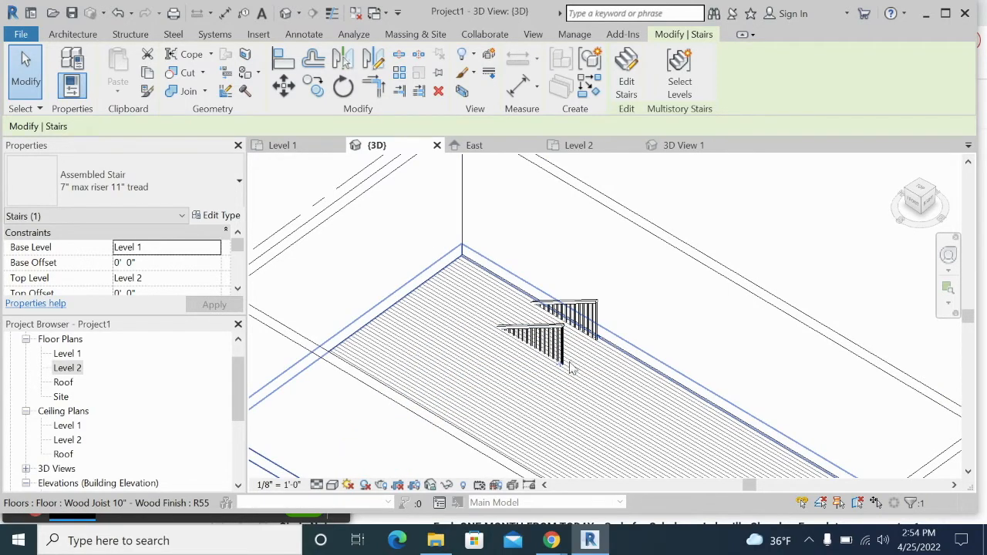
{"action": "key", "text": "Delete"}
{"action": "left_click", "coordinate": [528, 316]}
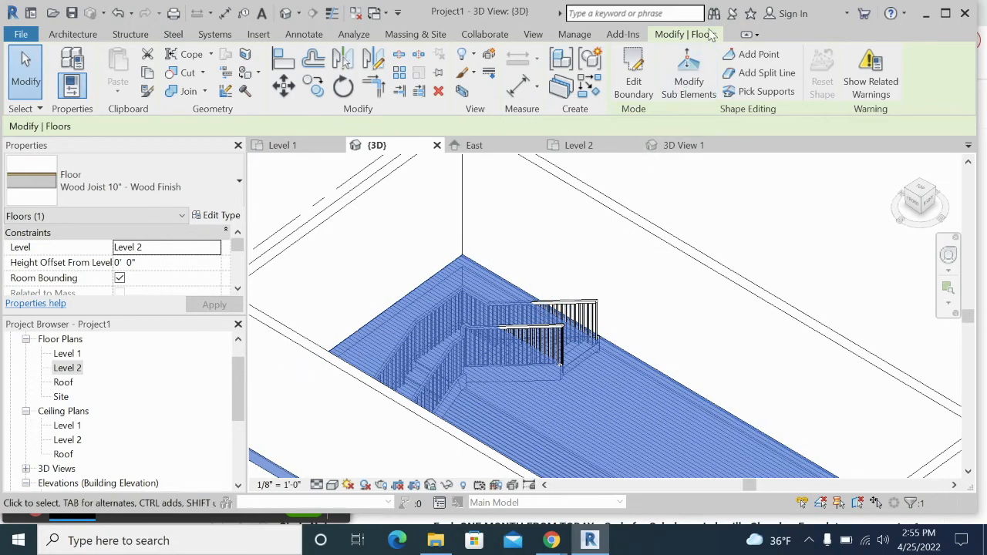
{"action": "left_click", "coordinate": [632, 69]}
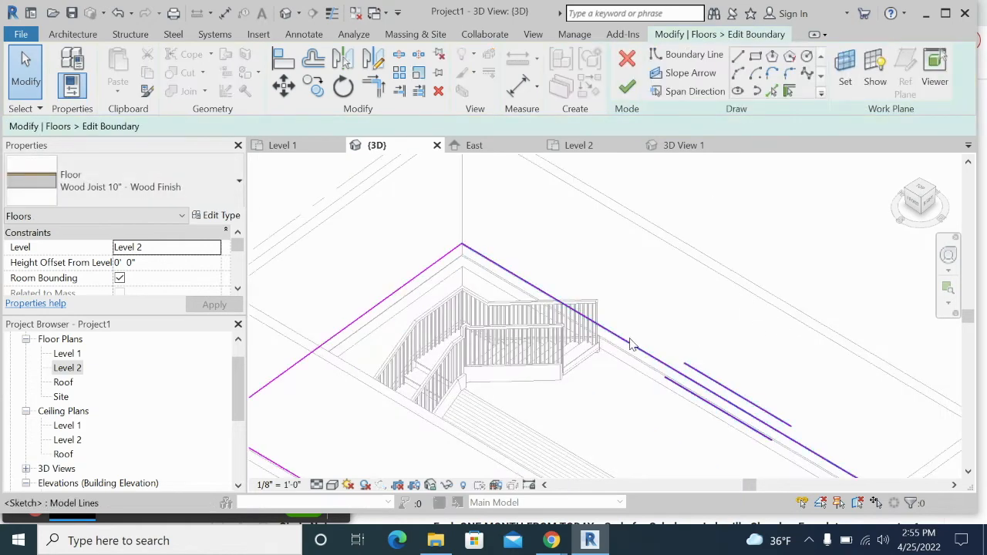
{"action": "left_click", "coordinate": [578, 145]}
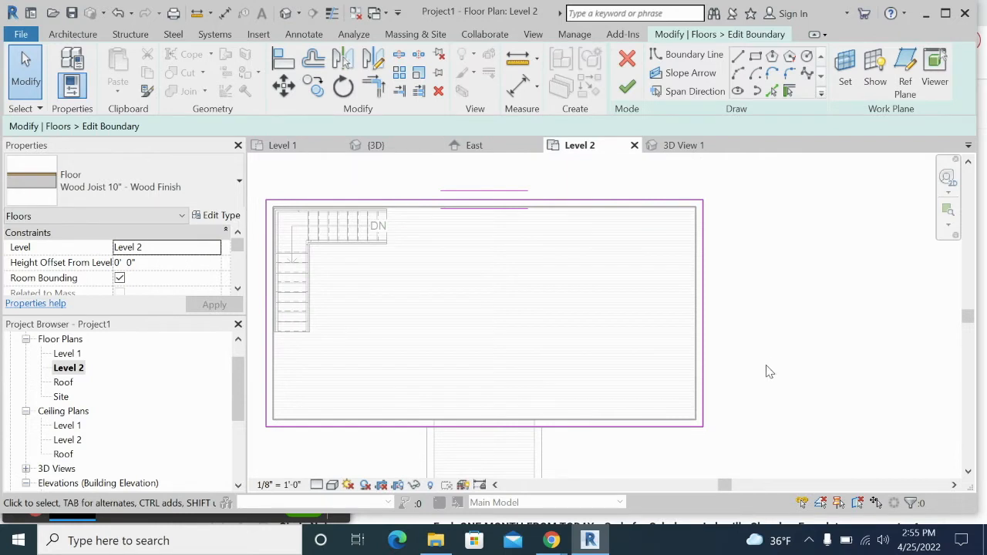
{"action": "scroll", "coordinate": [302, 197], "scroll_direction": "up", "scroll_amount": 3}
{"action": "middle_click_drag", "start_coordinate": [301, 196], "coordinate": [509, 279]}
{"action": "scroll", "coordinate": [509, 278], "scroll_direction": "up", "scroll_amount": 1}
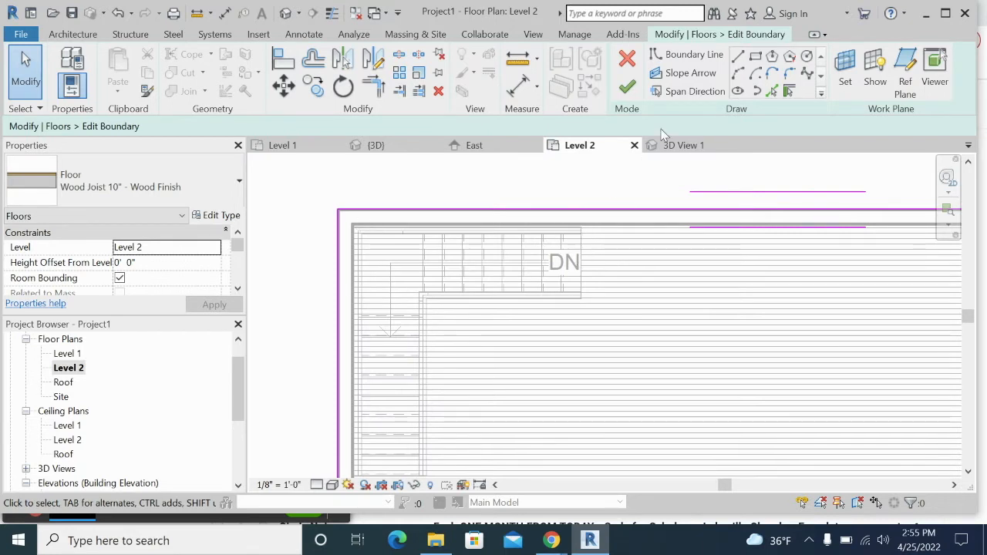
{"action": "left_click", "coordinate": [755, 58]}
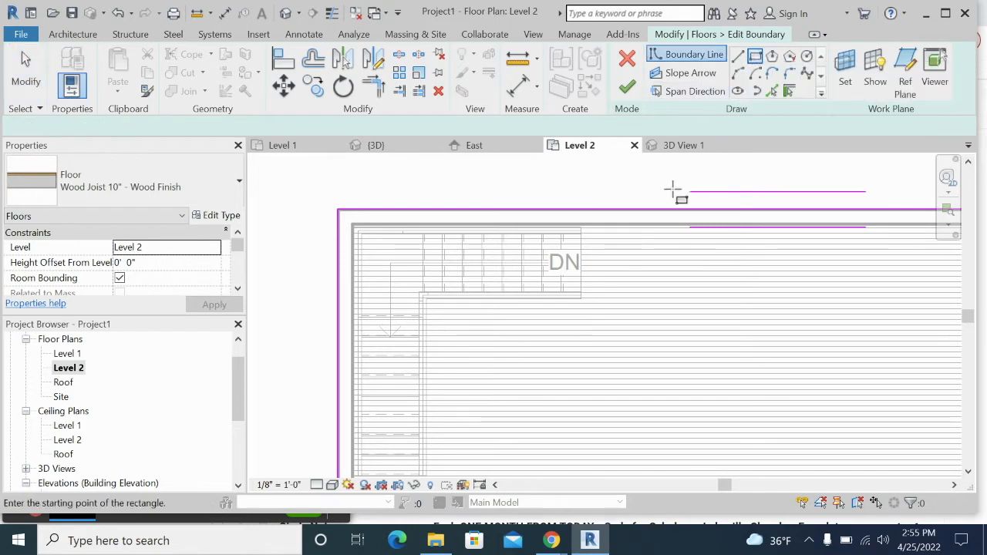
{"action": "scroll", "coordinate": [579, 226], "scroll_direction": "up", "scroll_amount": 2}
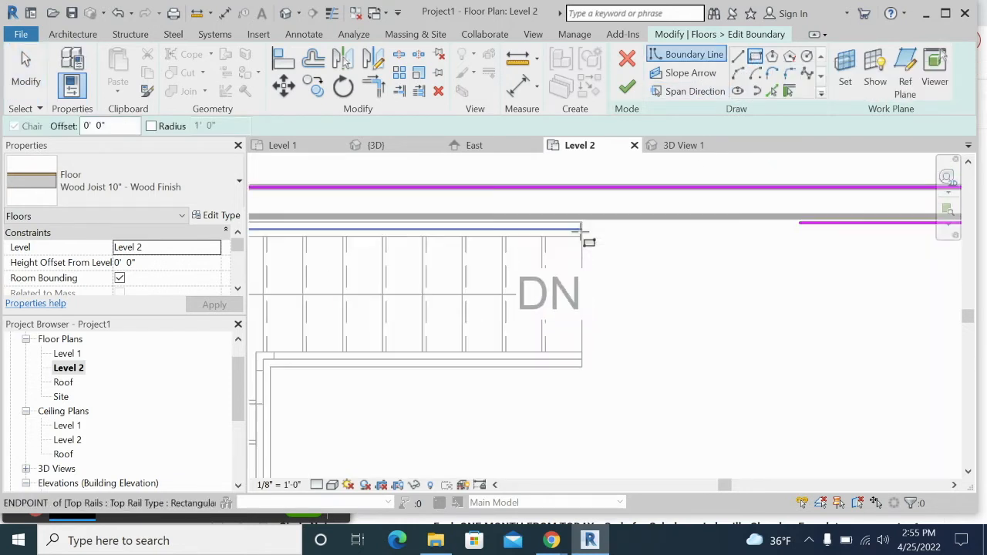
{"action": "left_click", "coordinate": [582, 219]}
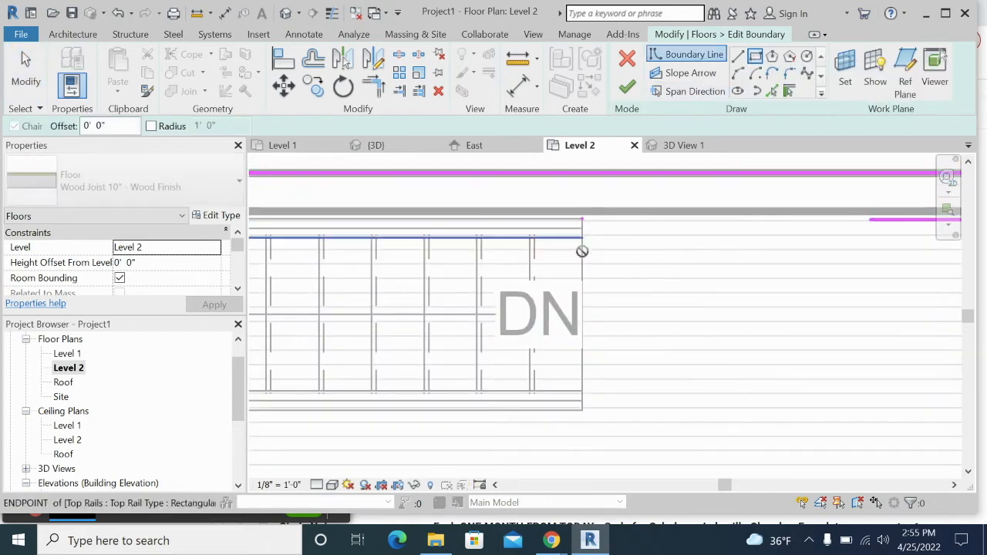
{"action": "left_click", "coordinate": [583, 412]}
{"action": "left_click", "coordinate": [918, 488]}
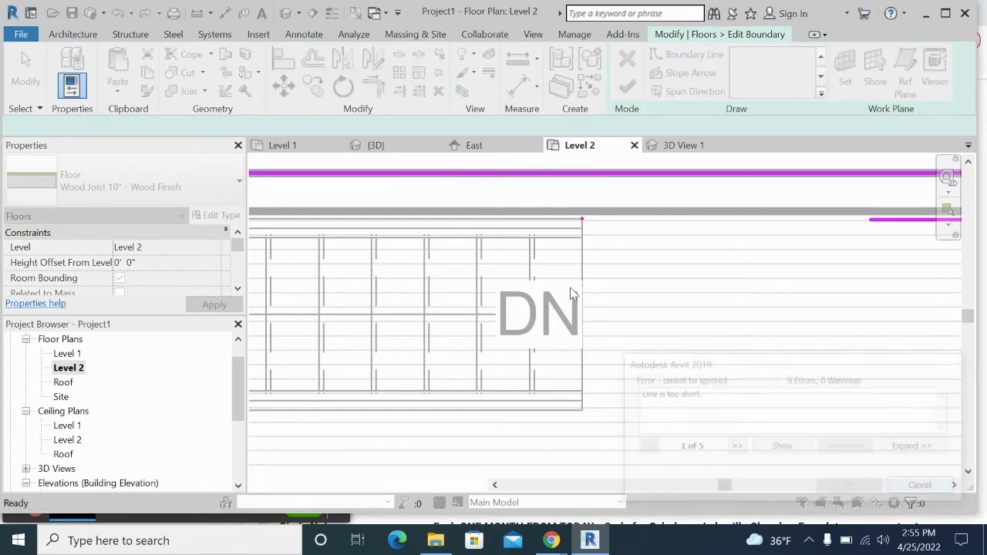
Cut a rectangular opening about 10' 7" by 3' 3" in the Level 2 floor over the stair's upper run and landing, attaching the walls below.
{"action": "left_click", "coordinate": [754, 55]}
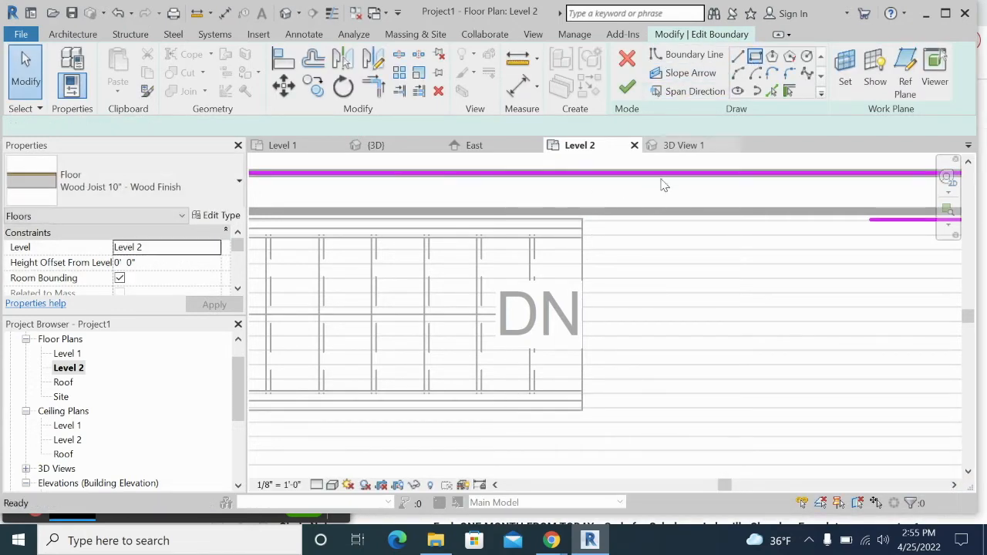
{"action": "left_click", "coordinate": [582, 218]}
{"action": "scroll", "coordinate": [371, 339], "scroll_direction": "down", "scroll_amount": 1}
{"action": "middle_click_drag", "start_coordinate": [377, 350], "coordinate": [648, 297]}
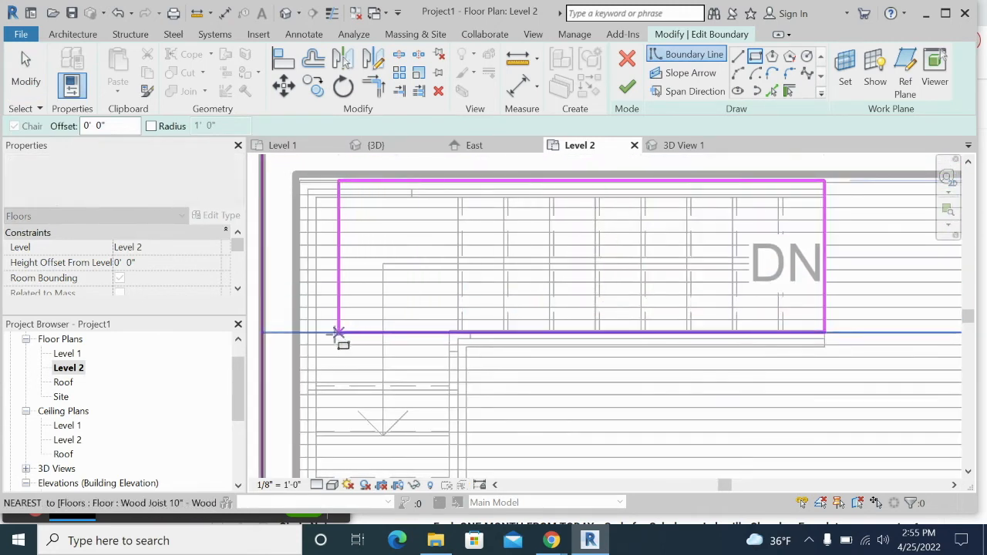
{"action": "left_click", "coordinate": [297, 342]}
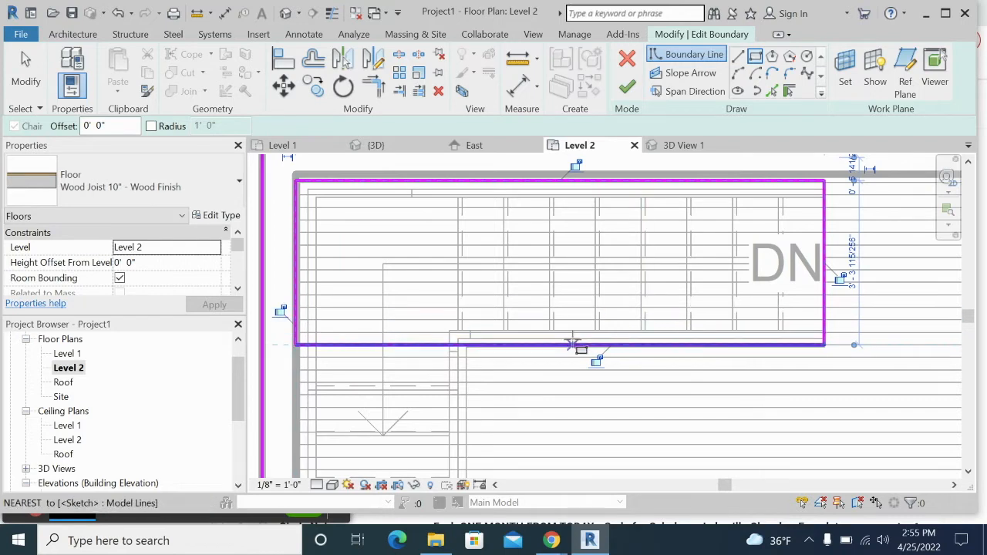
{"action": "scroll", "coordinate": [576, 315], "scroll_direction": "down", "scroll_amount": 1}
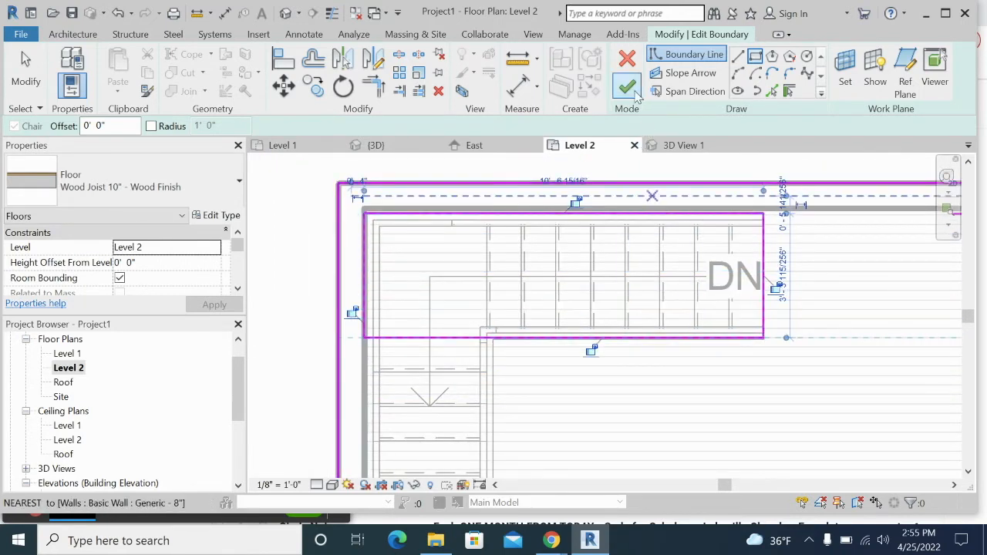
{"action": "left_click", "coordinate": [633, 90]}
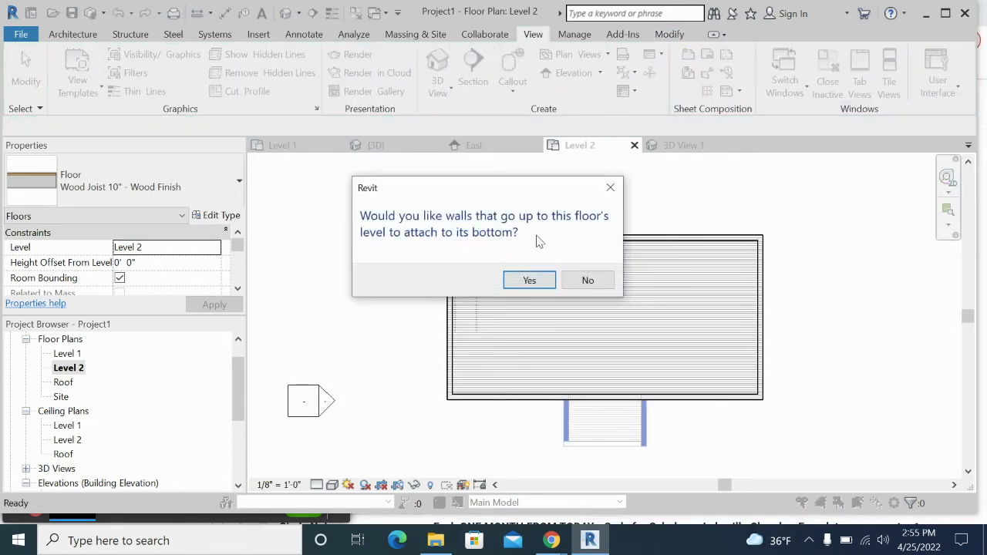
{"action": "left_click", "coordinate": [529, 281]}
Examine the Level 2 floor opening around the stair in the 3D and East views.
{"action": "scroll", "coordinate": [560, 286], "scroll_direction": "up", "scroll_amount": 3}
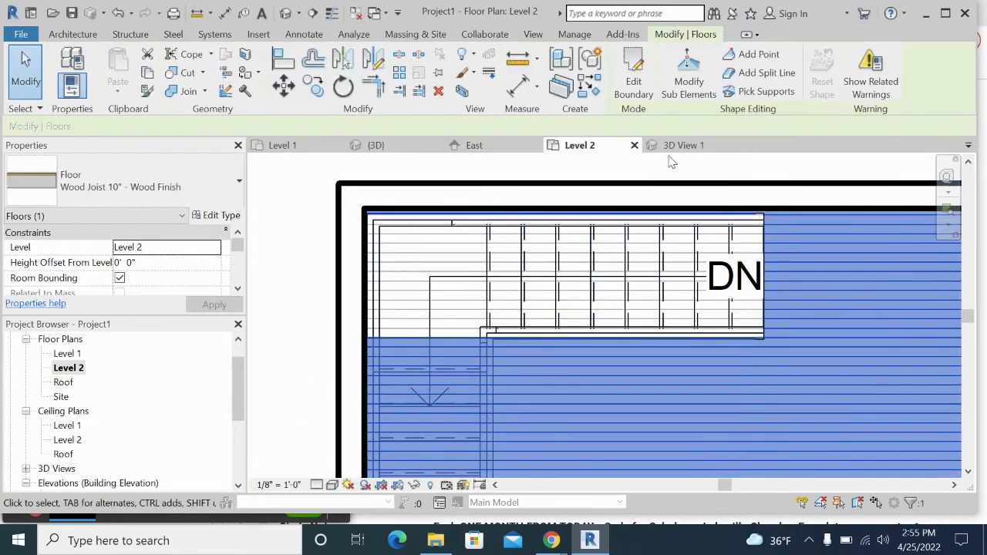
{"action": "left_click", "coordinate": [375, 145]}
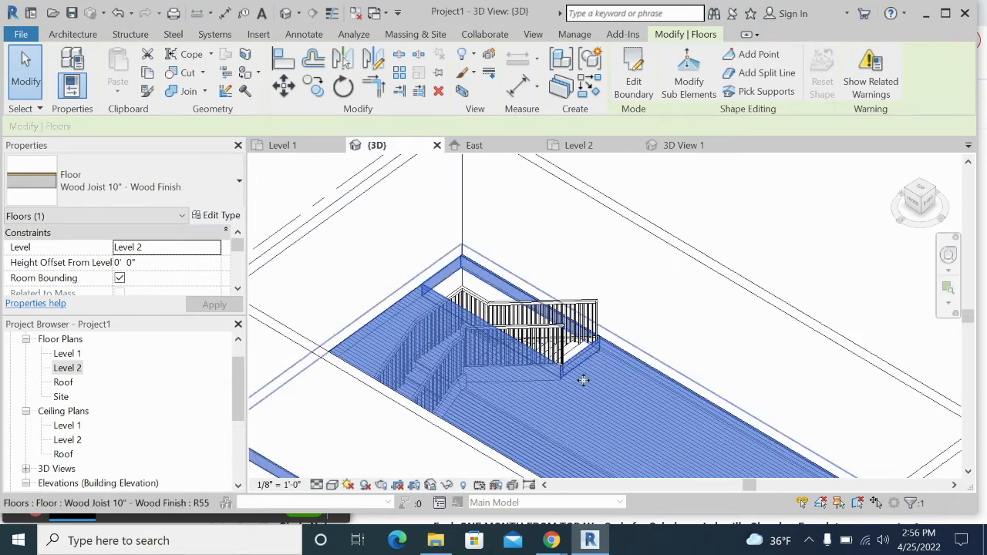
{"action": "left_click", "coordinate": [791, 235]}
{"action": "scroll", "coordinate": [440, 315], "scroll_direction": "up", "scroll_amount": 3}
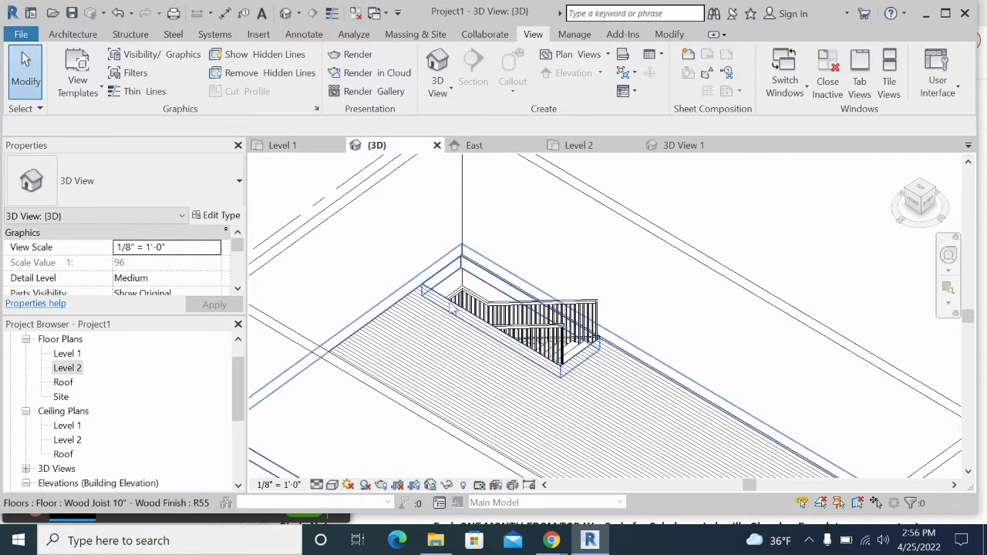
{"action": "scroll", "coordinate": [454, 306], "scroll_direction": "up", "scroll_amount": 1}
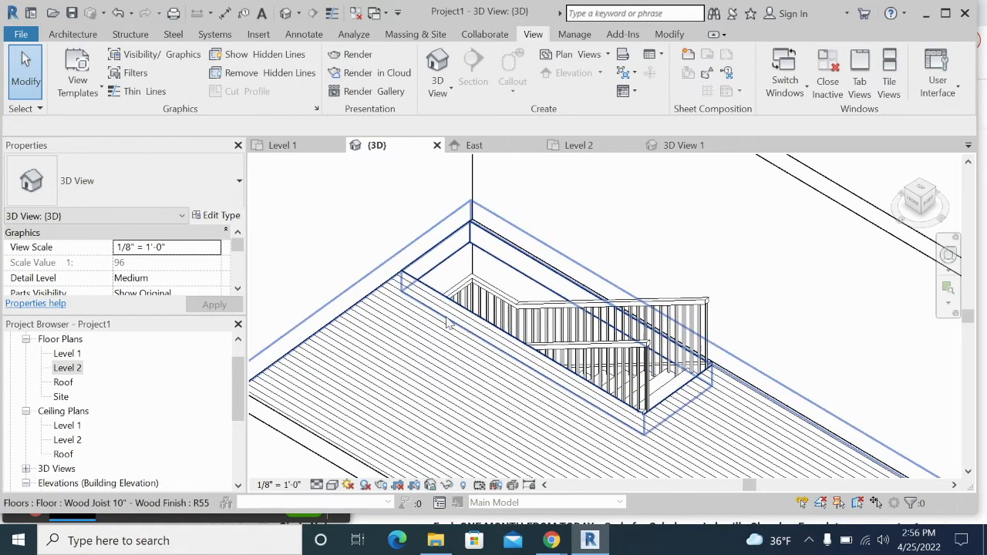
{"action": "left_click", "coordinate": [496, 151]}
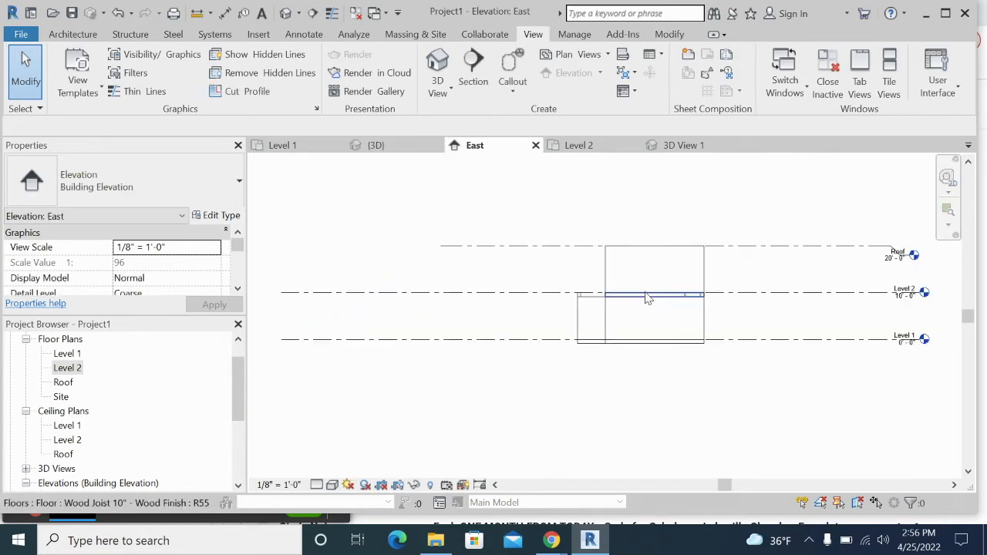
{"action": "left_click", "coordinate": [375, 146]}
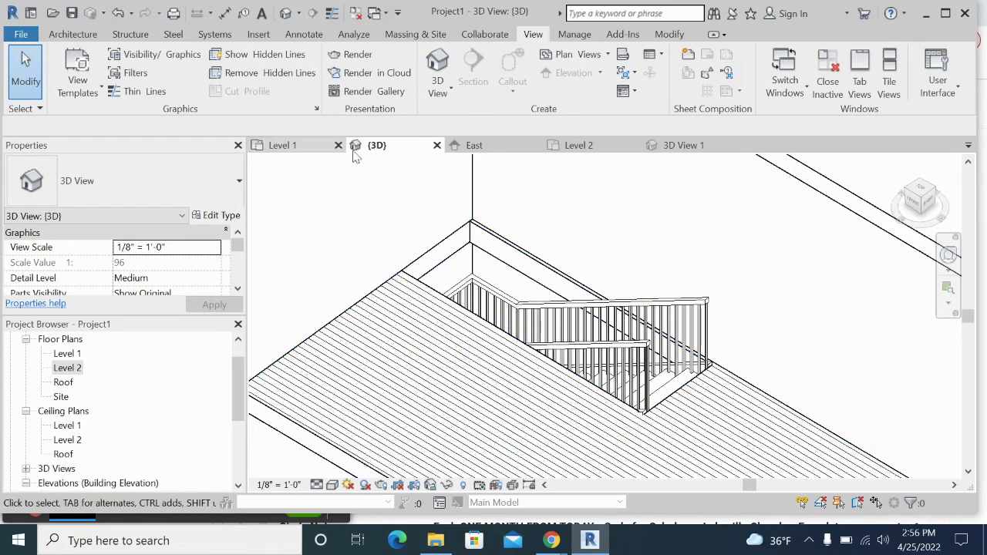
Sketch a Level 2 railing about 10' 7" long along the opening's south edge, from the stair's east end to the west wall.
{"action": "left_click", "coordinate": [578, 145]}
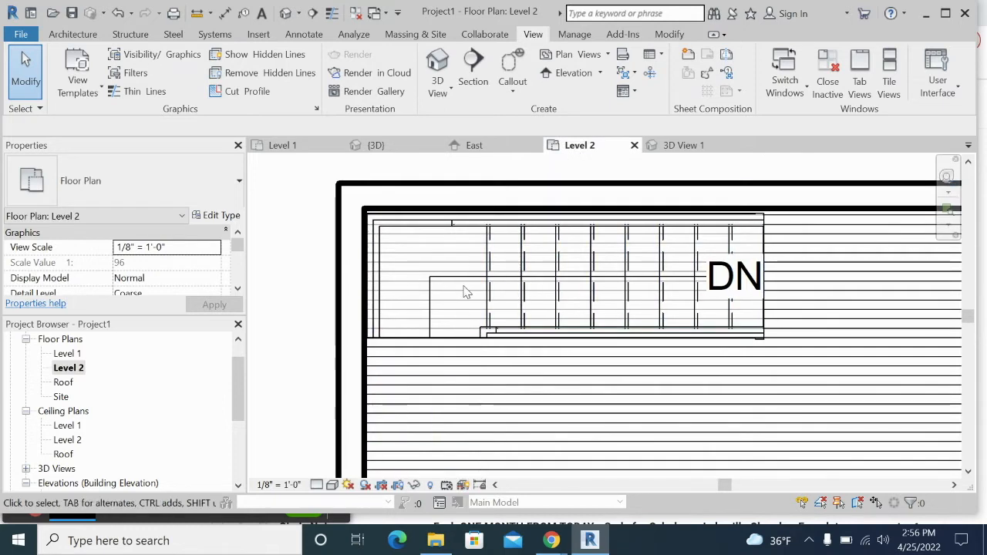
{"action": "scroll", "coordinate": [465, 288], "scroll_direction": "down", "scroll_amount": 1}
{"action": "left_click", "coordinate": [89, 36]}
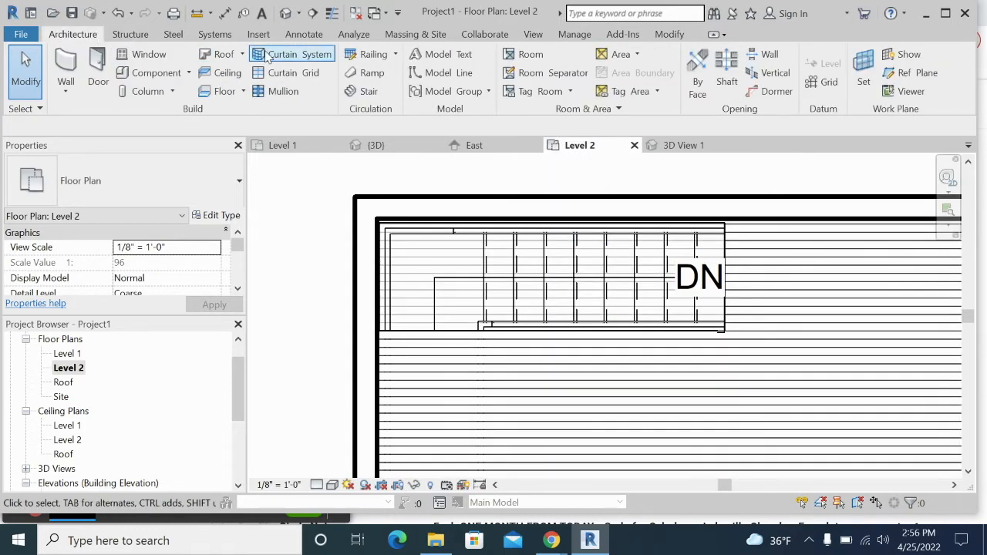
{"action": "left_click", "coordinate": [396, 57]}
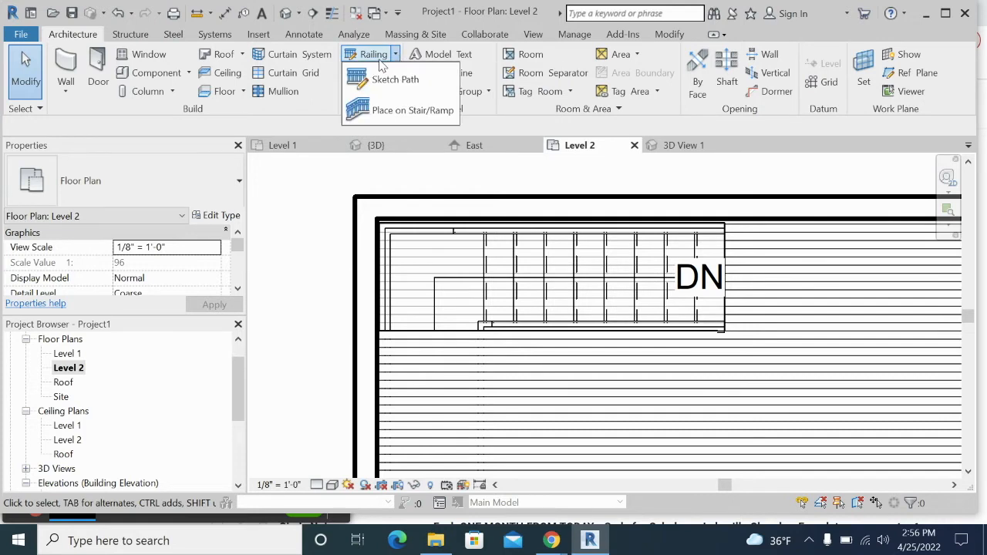
{"action": "left_click", "coordinate": [392, 79]}
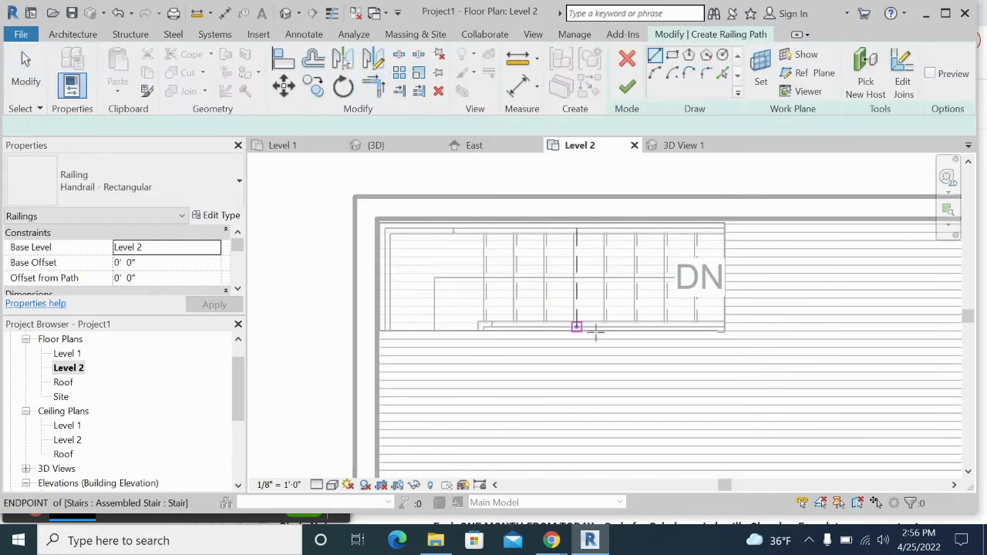
{"action": "left_click", "coordinate": [723, 327]}
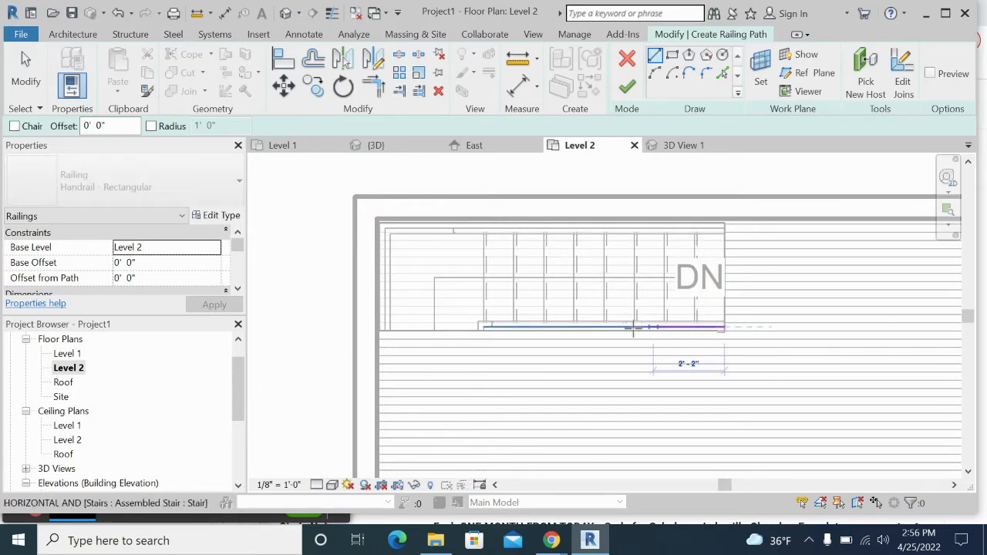
{"action": "left_click", "coordinate": [381, 327]}
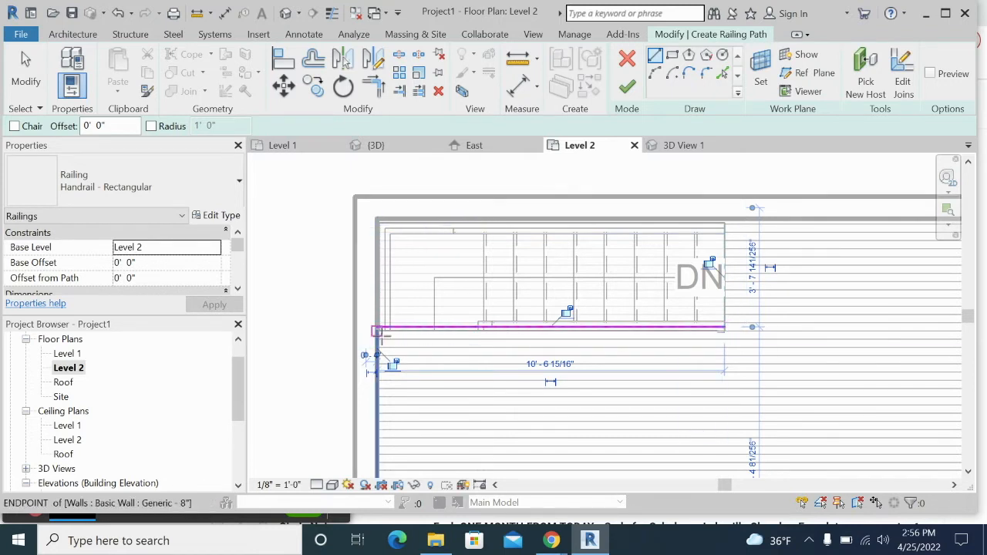
{"action": "left_click", "coordinate": [626, 87]}
Try the Guardrail - Pipe type on the new Level 2 railing in 3D, and change it to Glass Panel - Bottom Fill.
{"action": "left_click", "coordinate": [376, 145]}
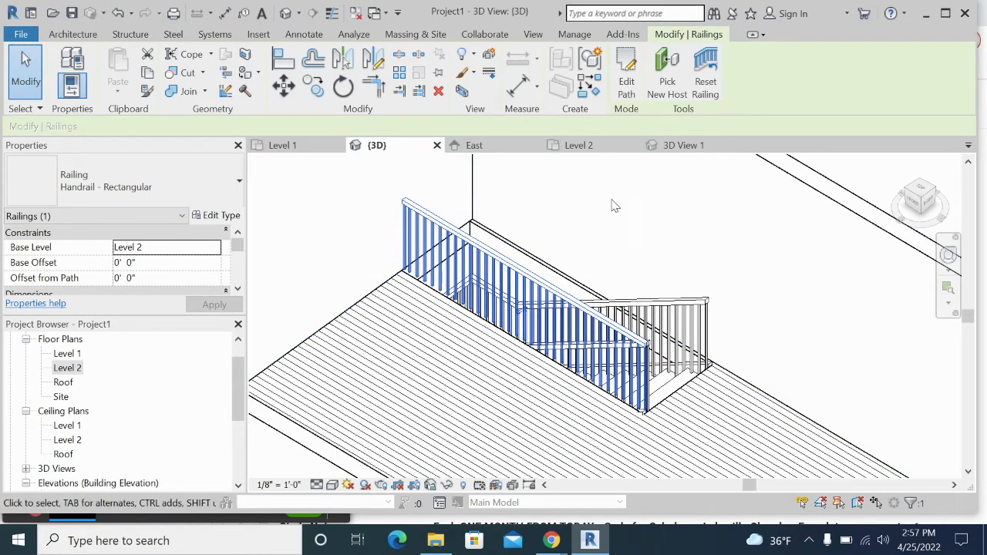
{"action": "left_click", "coordinate": [368, 202]}
{"action": "left_click", "coordinate": [440, 222]}
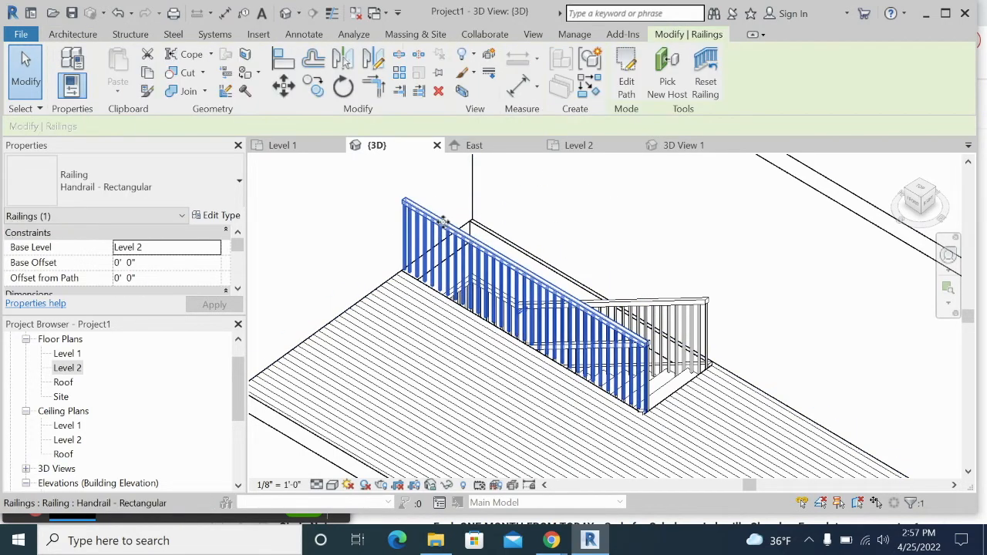
{"action": "left_click", "coordinate": [98, 186]}
{"action": "left_click", "coordinate": [105, 272]}
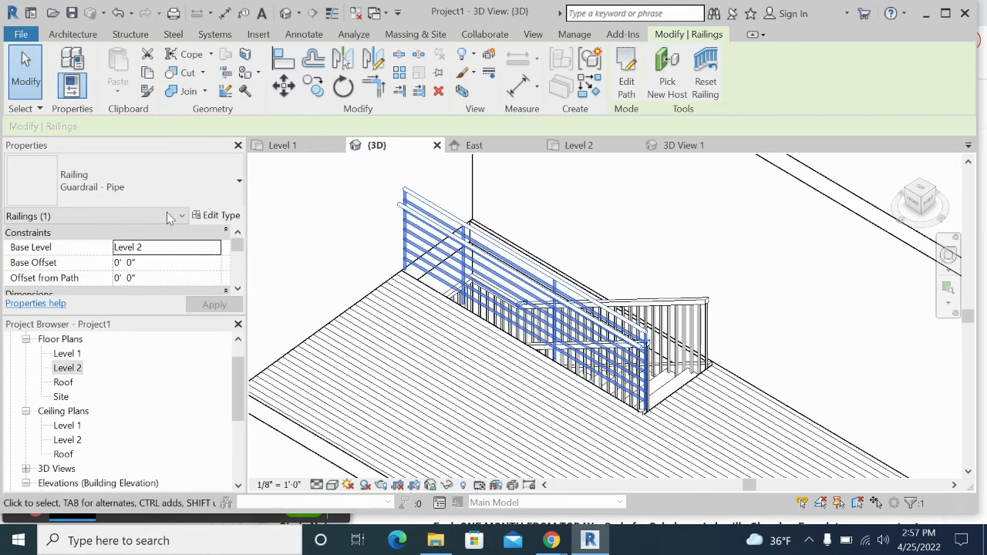
{"action": "left_click", "coordinate": [138, 189]}
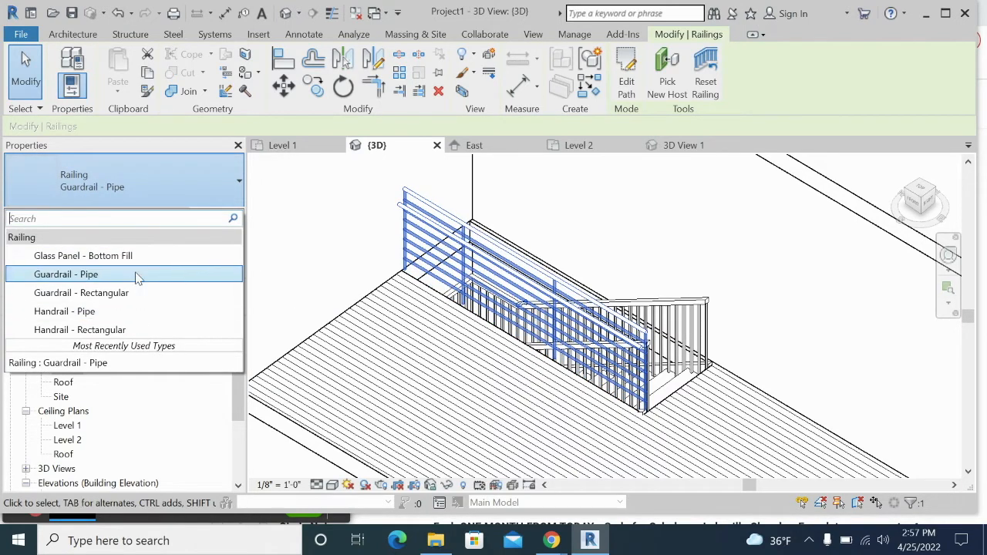
{"action": "left_click", "coordinate": [139, 256]}
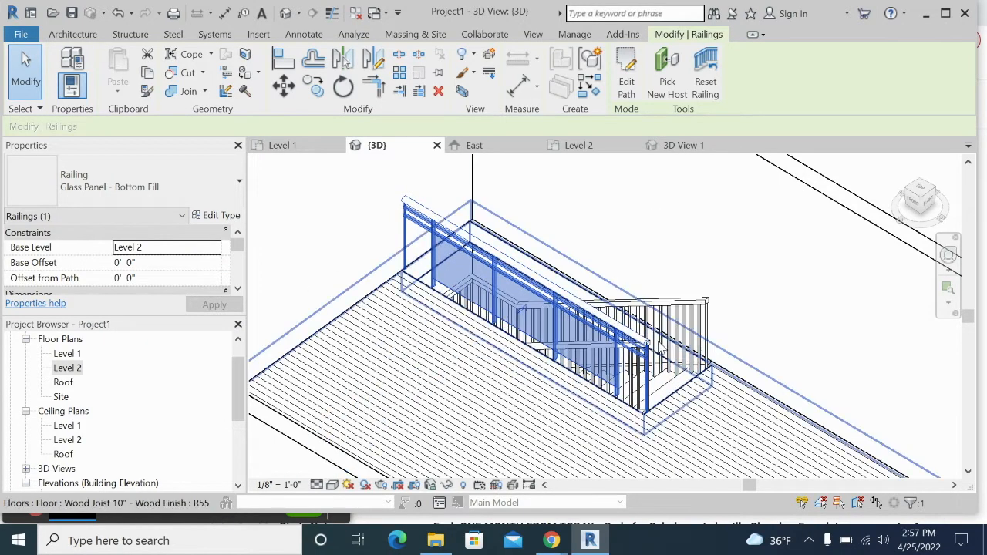
Change both handrails of the L-shaped stair to the Glass Panel - Bottom Fill railing type.
{"action": "left_click", "coordinate": [677, 311]}
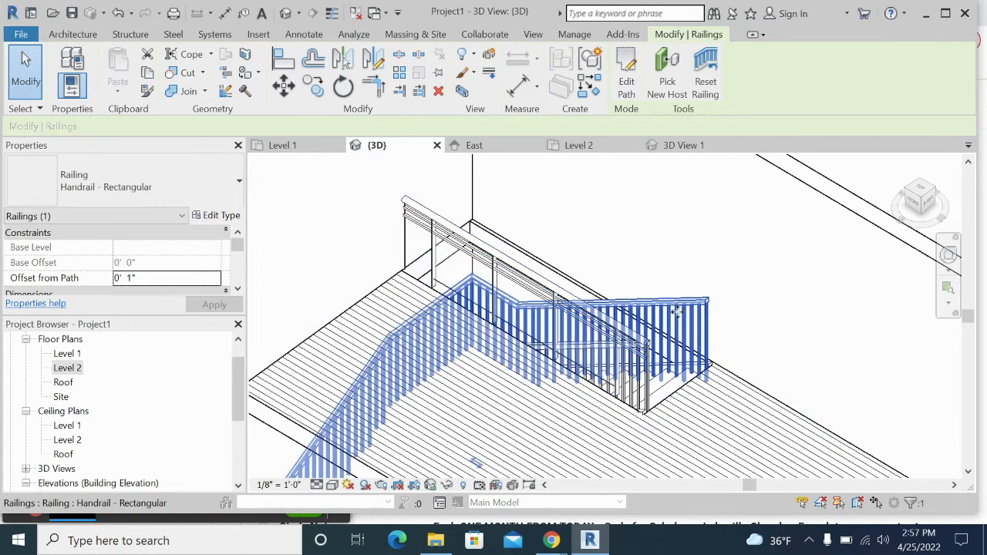
{"action": "left_click", "coordinate": [216, 185]}
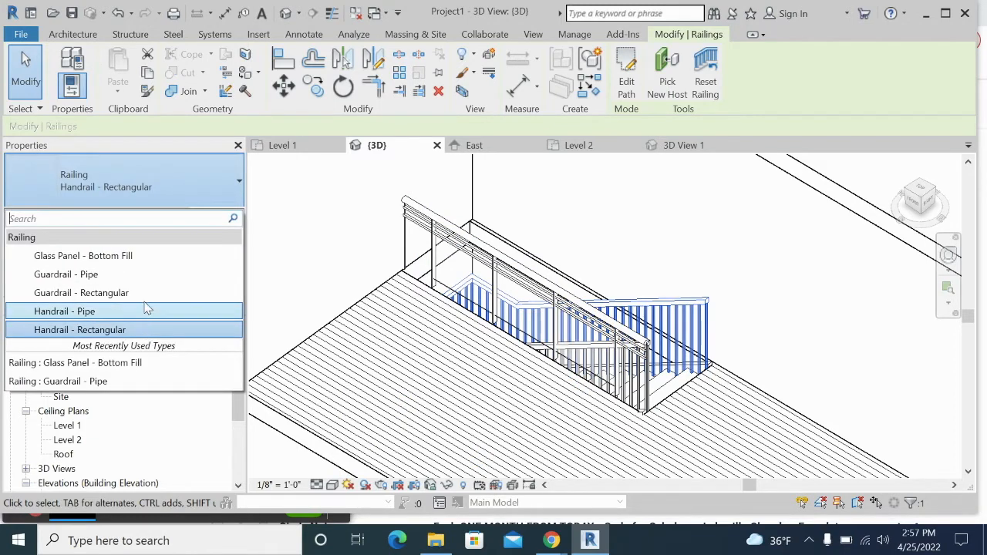
{"action": "left_click", "coordinate": [154, 258]}
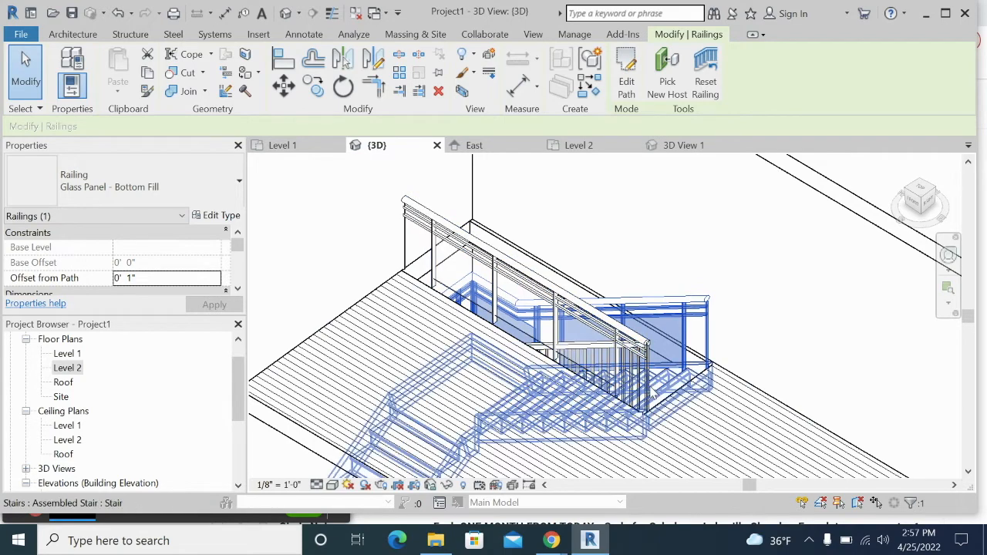
{"action": "left_click", "coordinate": [610, 357]}
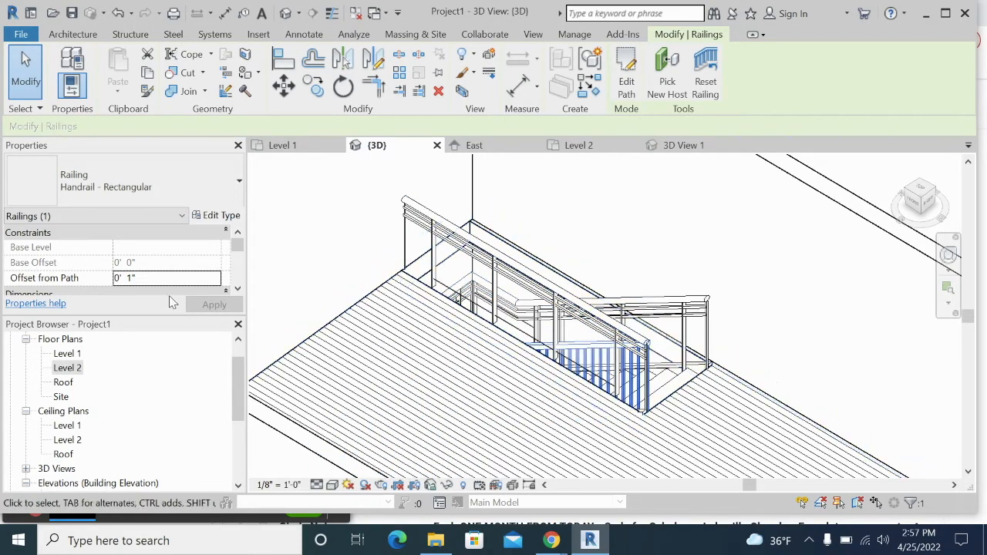
{"action": "left_click", "coordinate": [120, 199]}
{"action": "left_click", "coordinate": [110, 259]}
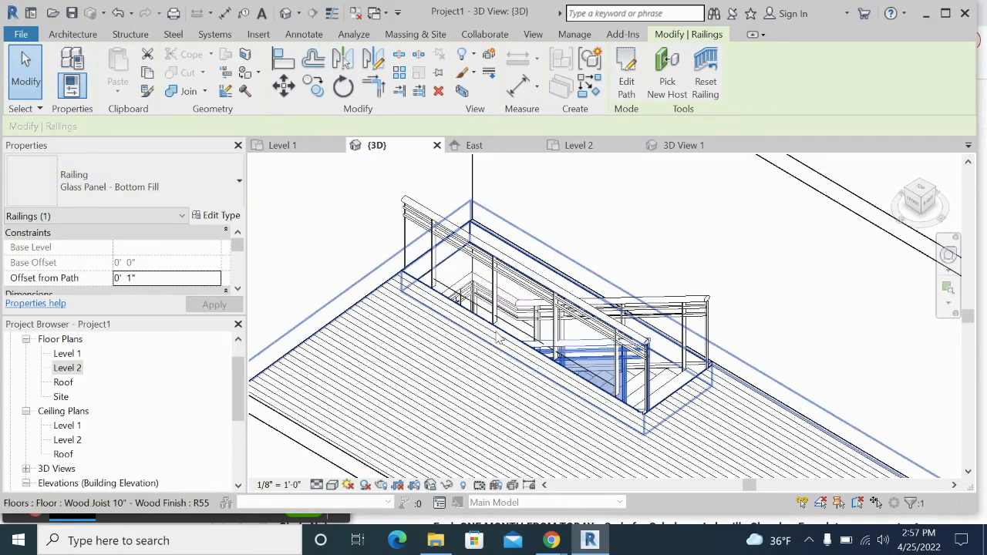
{"action": "left_click", "coordinate": [334, 261]}
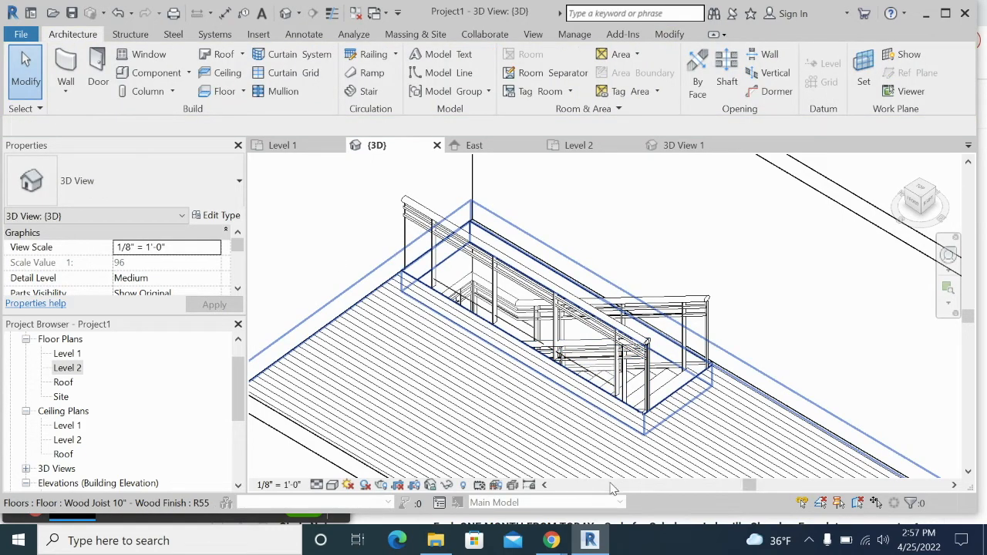
{"action": "scroll", "coordinate": [676, 322], "scroll_direction": "down", "scroll_amount": 3}
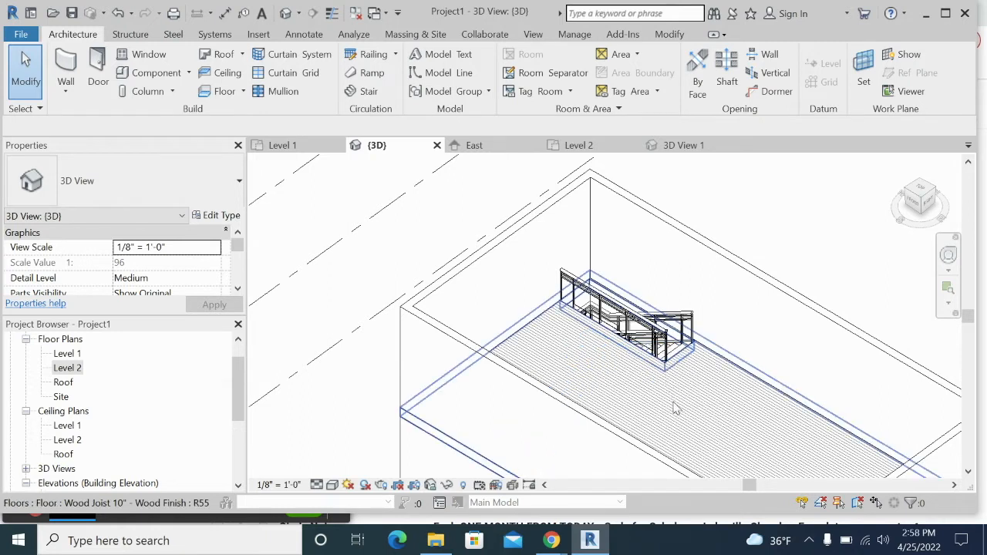
Start a new stair on Level 1 and place a compact 3' 0" wide full-step spiral run near the middle of the floor.
{"action": "left_click", "coordinate": [285, 146]}
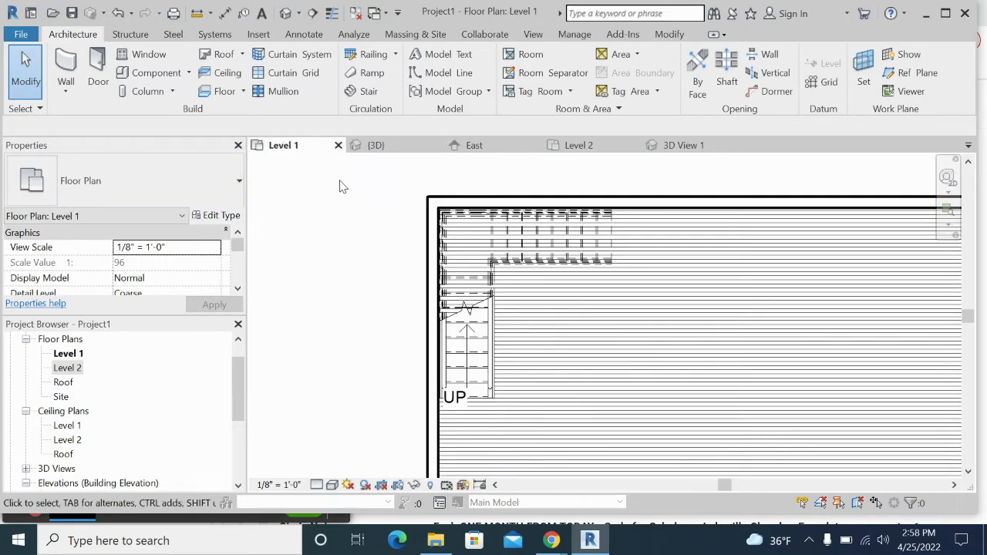
{"action": "left_click", "coordinate": [367, 91]}
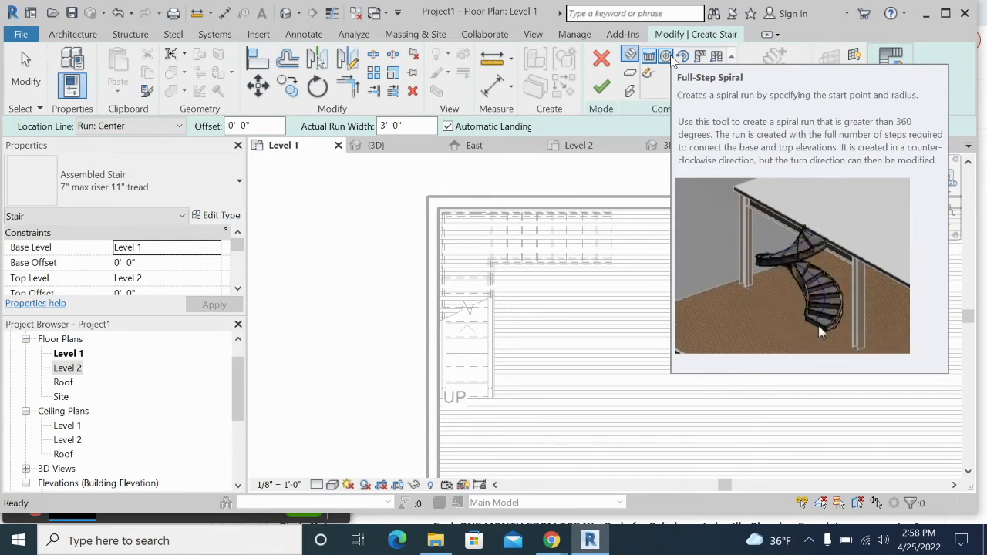
{"action": "left_click", "coordinate": [666, 56]}
{"action": "mouse_move", "coordinate": [689, 205]}
{"action": "middle_mouse_down"}
{"action": "mouse_move", "coordinate": [396, 203]}
{"action": "mouse_move", "coordinate": [560, 208]}
{"action": "mouse_move", "coordinate": [558, 155]}
{"action": "mouse_move", "coordinate": [549, 177]}
{"action": "middle_mouse_up"}
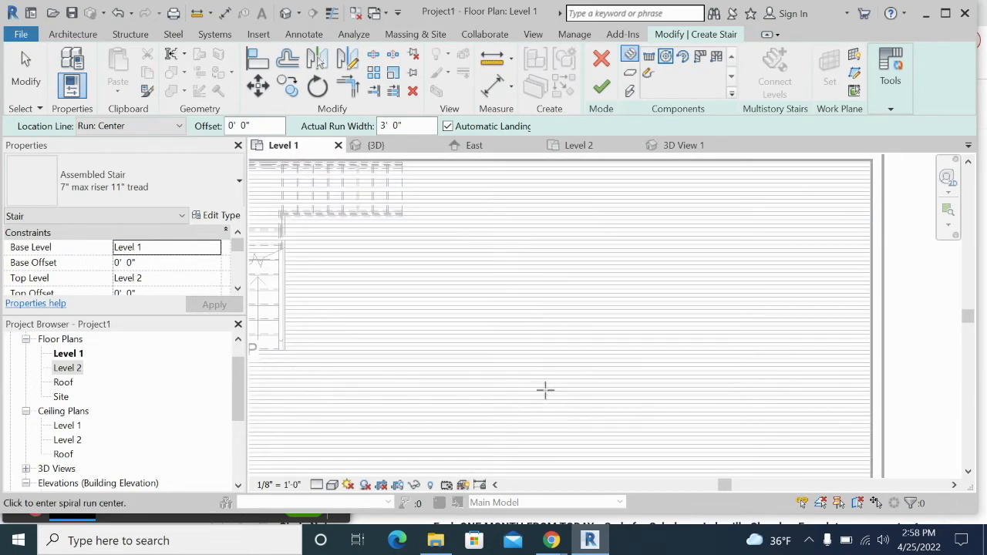
{"action": "left_click", "coordinate": [666, 57]}
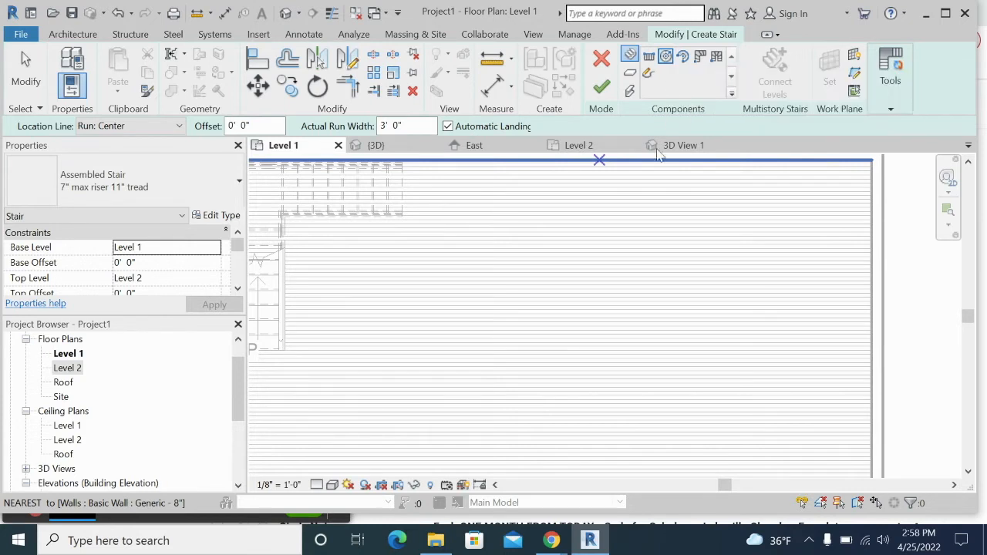
{"action": "left_click", "coordinate": [564, 413]}
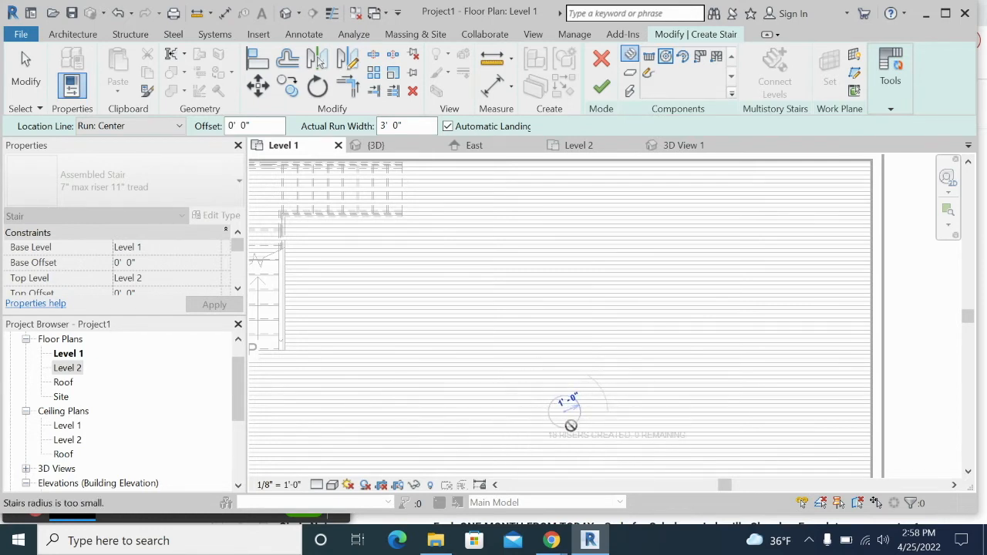
{"action": "left_click", "coordinate": [602, 397]}
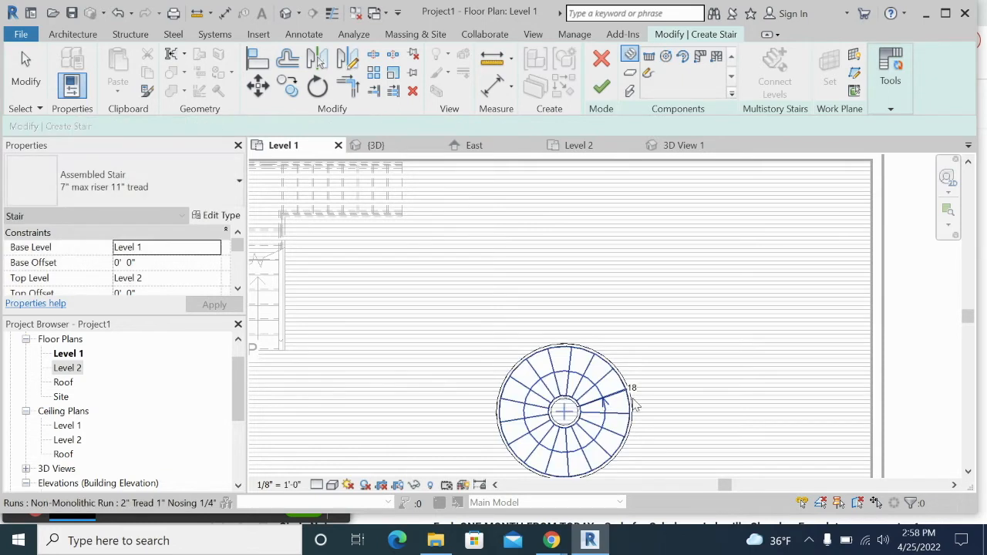
Try a second spiral run with a radius of about 7' 6" northeast of the first one, and delete it.
{"action": "left_click", "coordinate": [661, 61]}
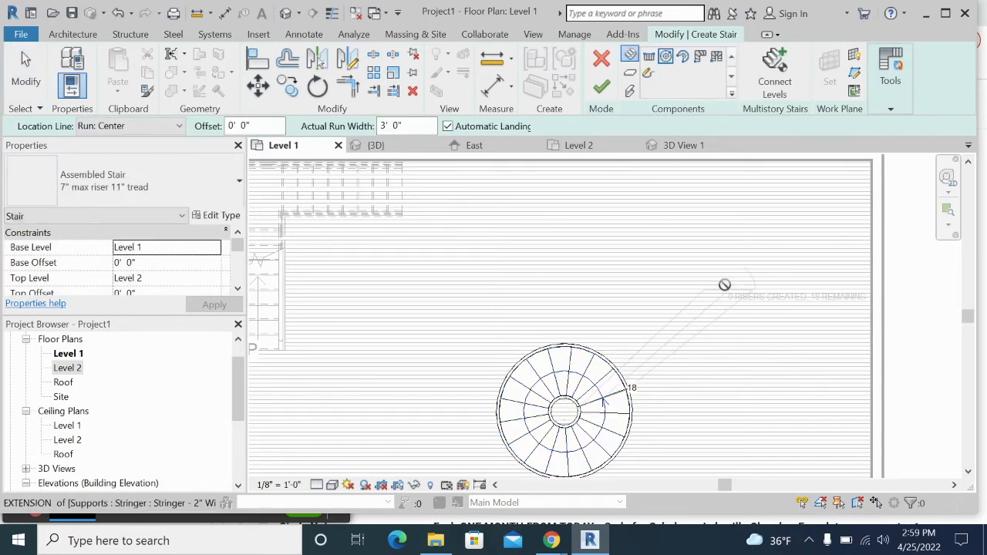
{"action": "left_click", "coordinate": [727, 288]}
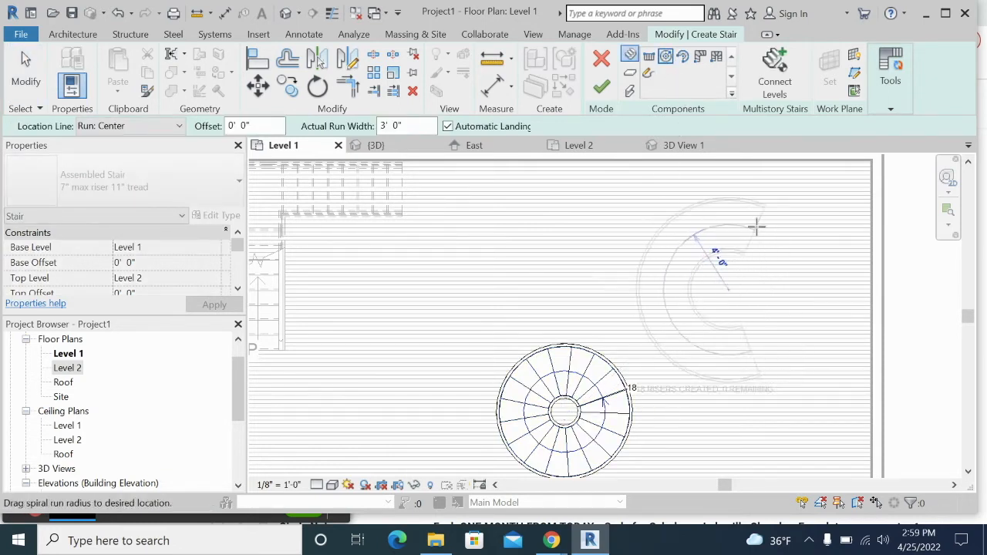
{"action": "left_click", "coordinate": [814, 200]}
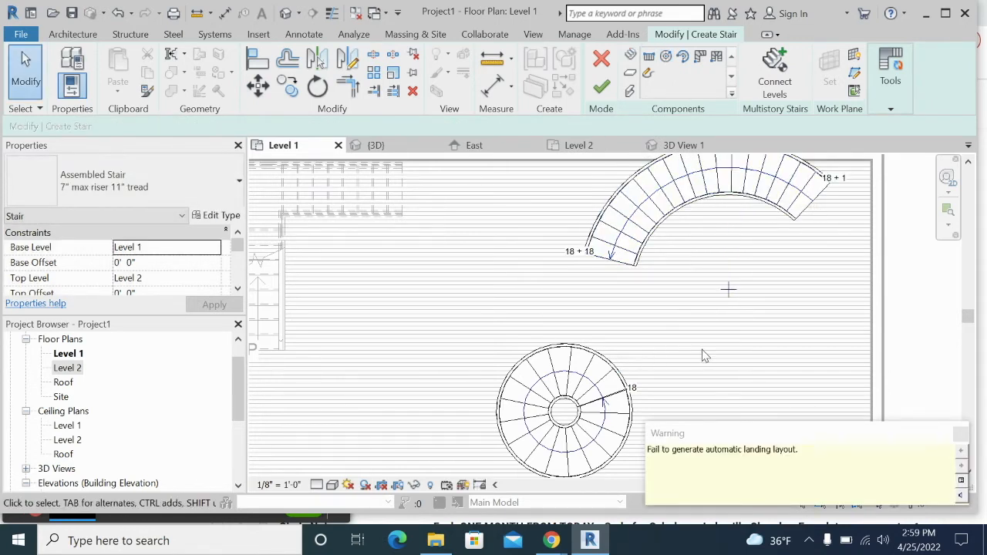
{"action": "key", "text": "Escape"}
{"action": "left_click", "coordinate": [727, 289]}
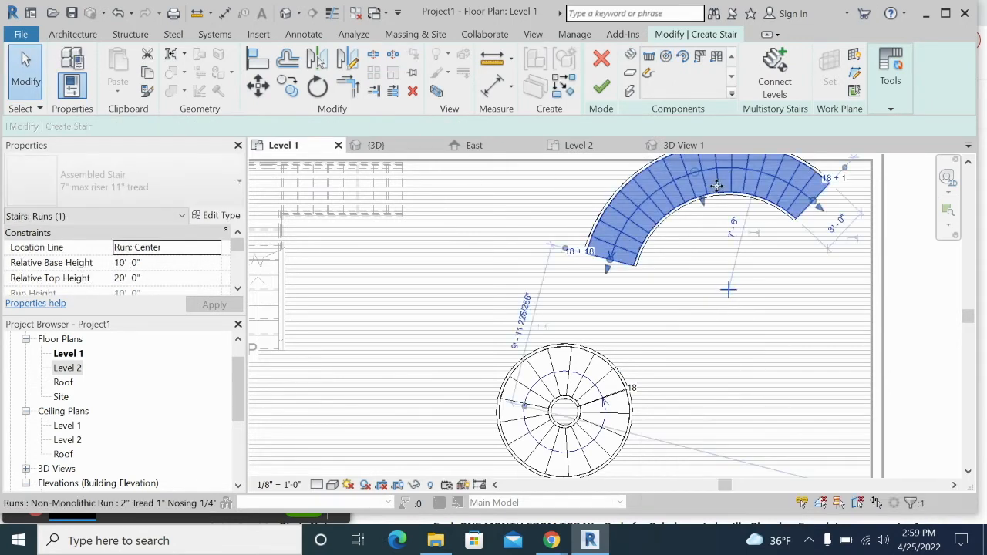
{"action": "left_click_drag", "start_coordinate": [724, 217], "coordinate": [737, 272]}
{"action": "left_click", "coordinate": [903, 254]}
{"action": "left_click", "coordinate": [769, 243]}
{"action": "key", "text": "Delete"}
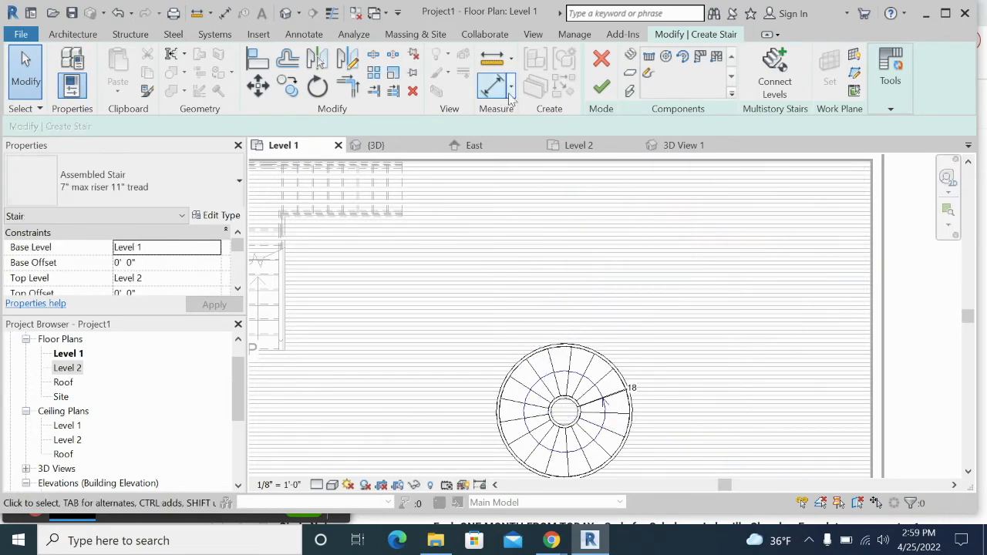
Add a wide-radius 3' 0" spiral run as an arc in the building's northeast part, and finish the stair.
{"action": "left_click", "coordinate": [665, 57]}
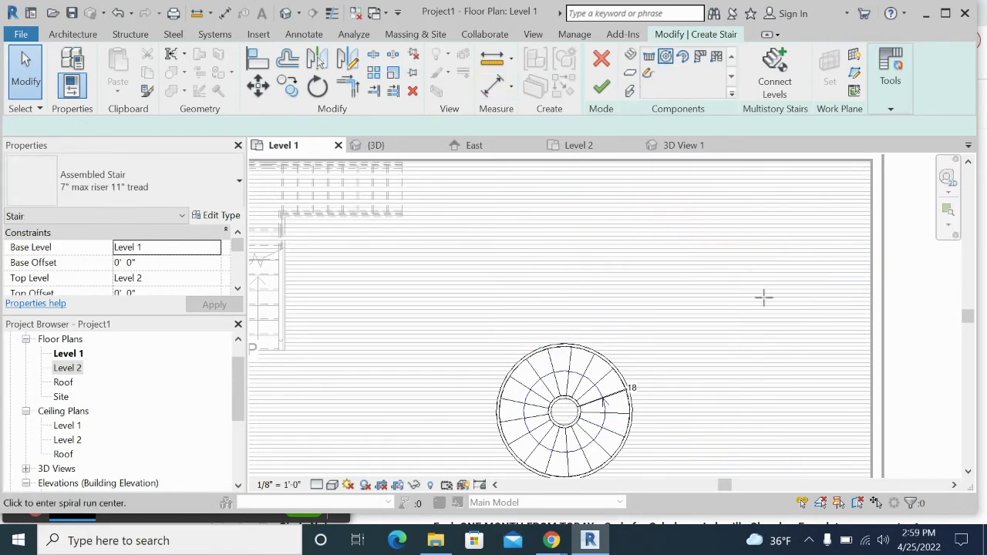
{"action": "left_click", "coordinate": [749, 334]}
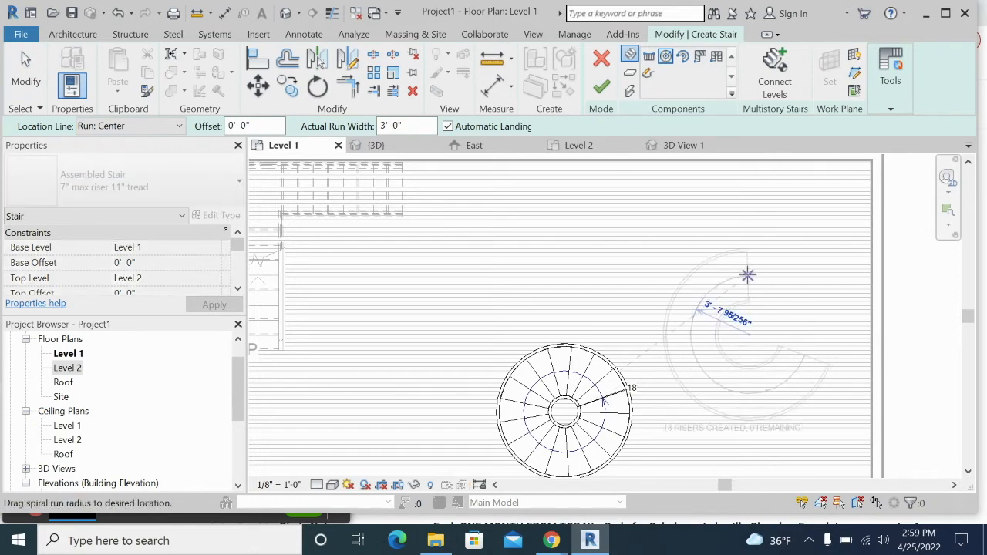
{"action": "left_click", "coordinate": [839, 247]}
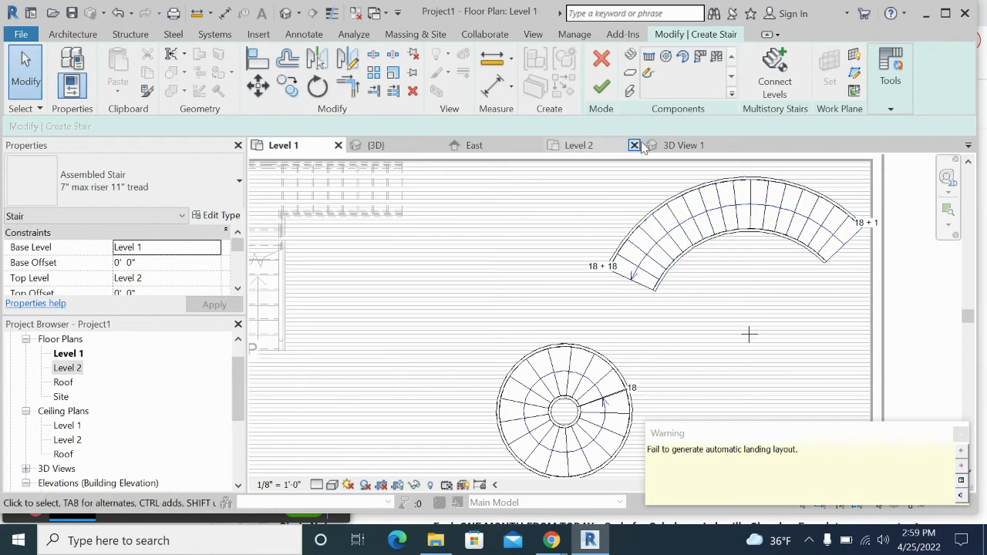
{"action": "left_click", "coordinate": [599, 87]}
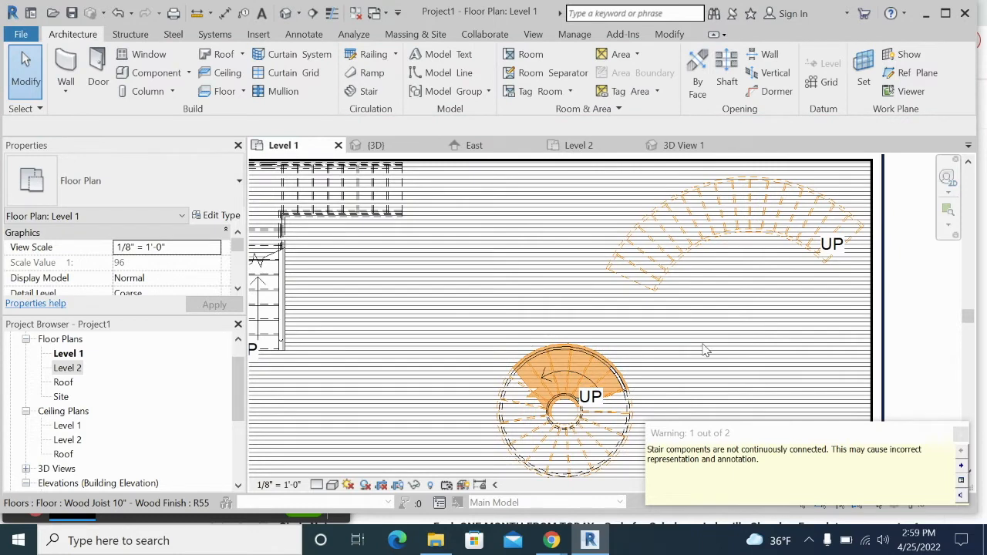
{"action": "scroll", "coordinate": [704, 350], "scroll_direction": "down", "scroll_amount": 1}
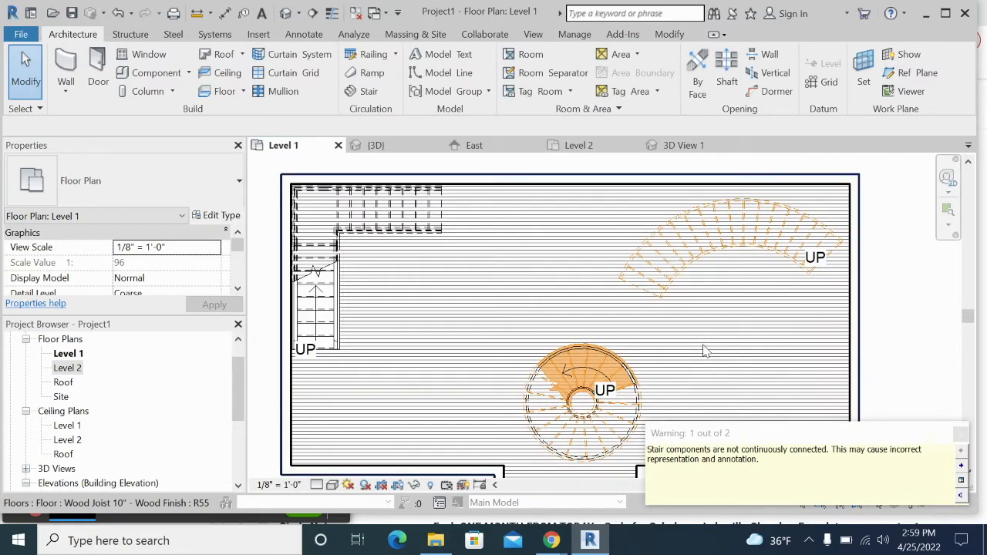
{"action": "scroll", "coordinate": [705, 349], "scroll_direction": "down", "scroll_amount": 1}
{"action": "left_click", "coordinate": [658, 336]}
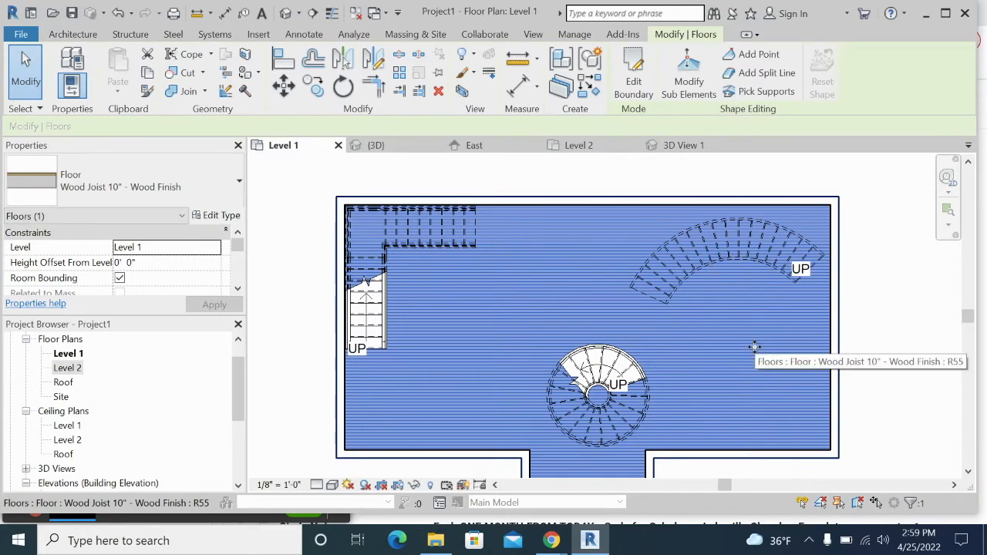
{"action": "middle_click_drag", "start_coordinate": [754, 347], "coordinate": [718, 293]}
{"action": "left_click", "coordinate": [865, 322]}
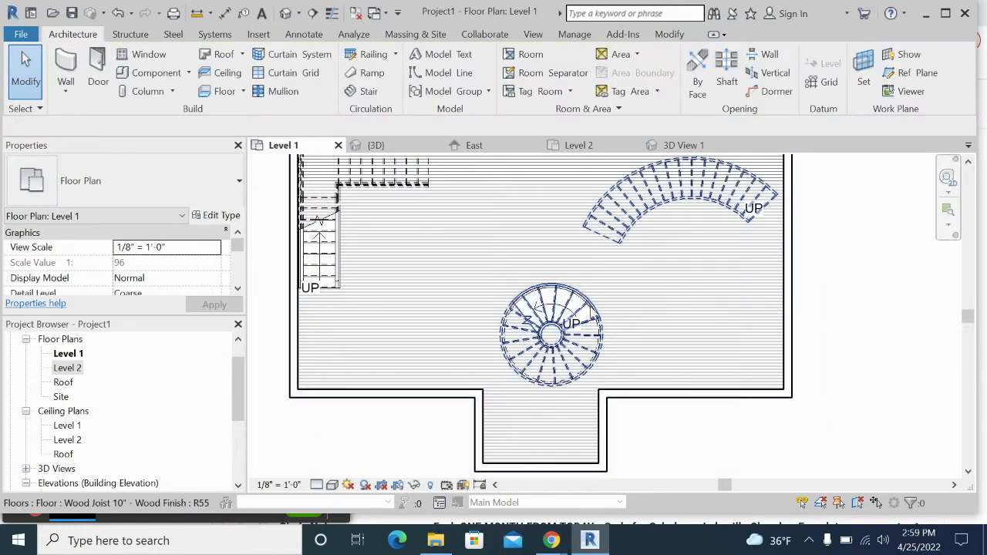
Hide the Level 2 front wall above the entry projection in the {3D} view.
{"action": "left_click", "coordinate": [376, 145]}
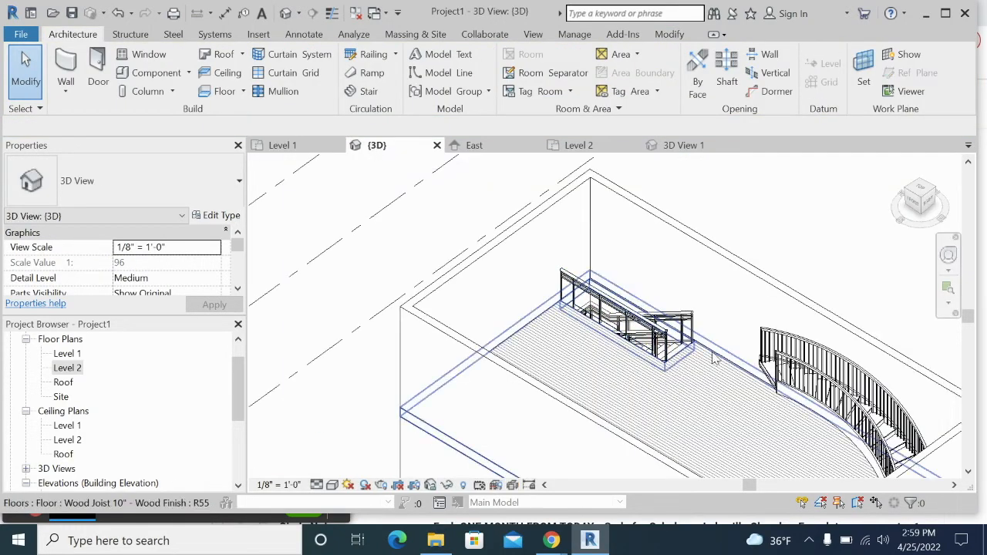
{"action": "middle_click_drag", "start_coordinate": [864, 462], "coordinate": [694, 362]}
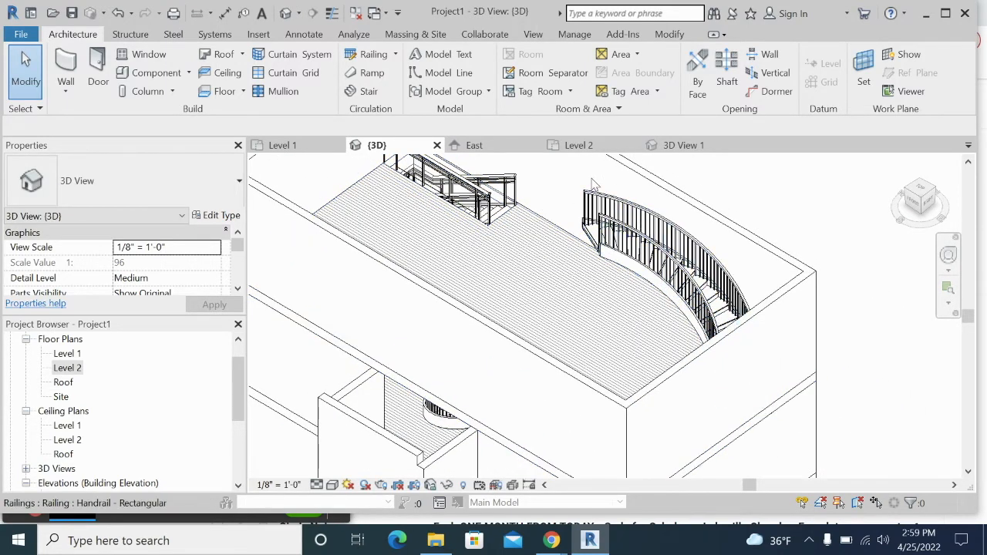
{"action": "left_click", "coordinate": [579, 146]}
{"action": "left_click", "coordinate": [679, 146]}
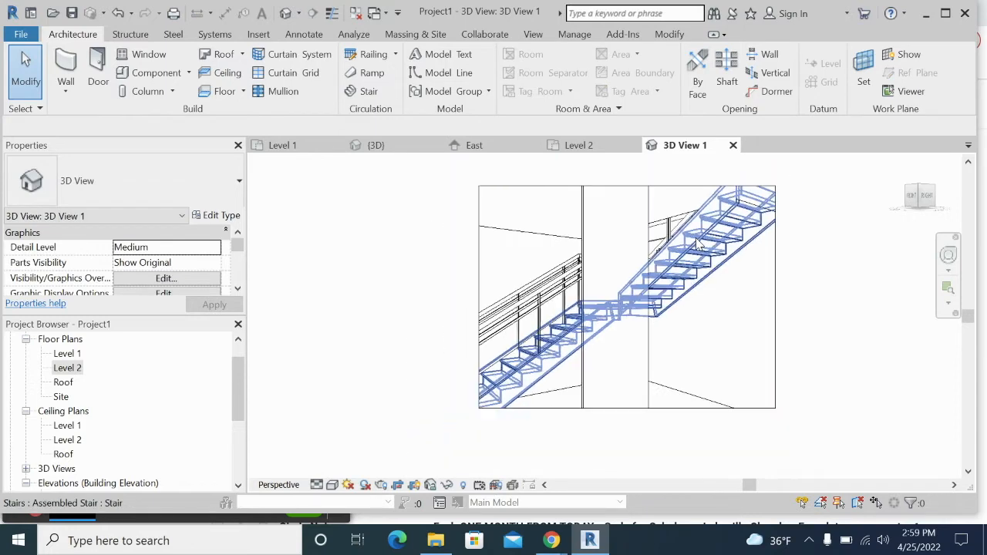
{"action": "left_click", "coordinate": [409, 145]}
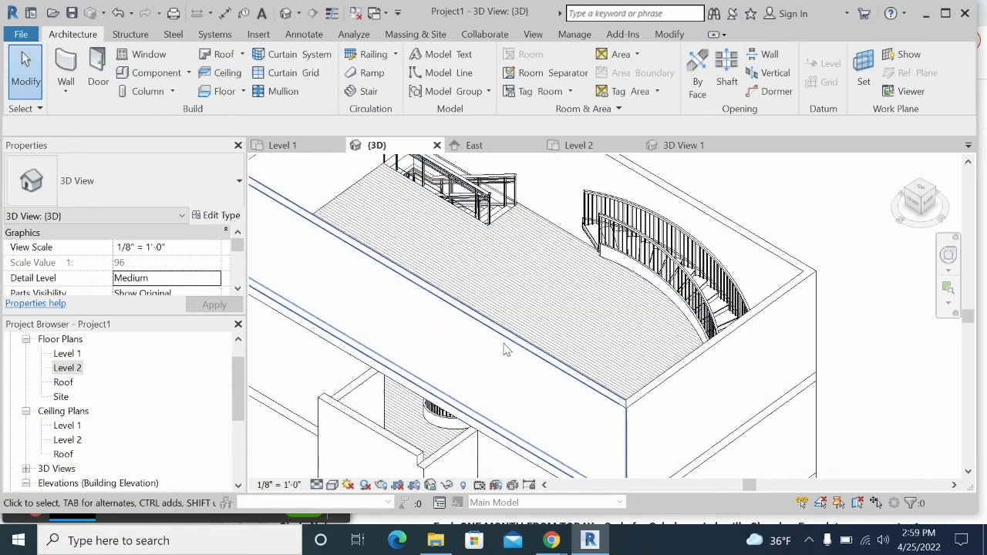
{"action": "left_click", "coordinate": [503, 333]}
{"action": "right_click", "coordinate": [505, 337]}
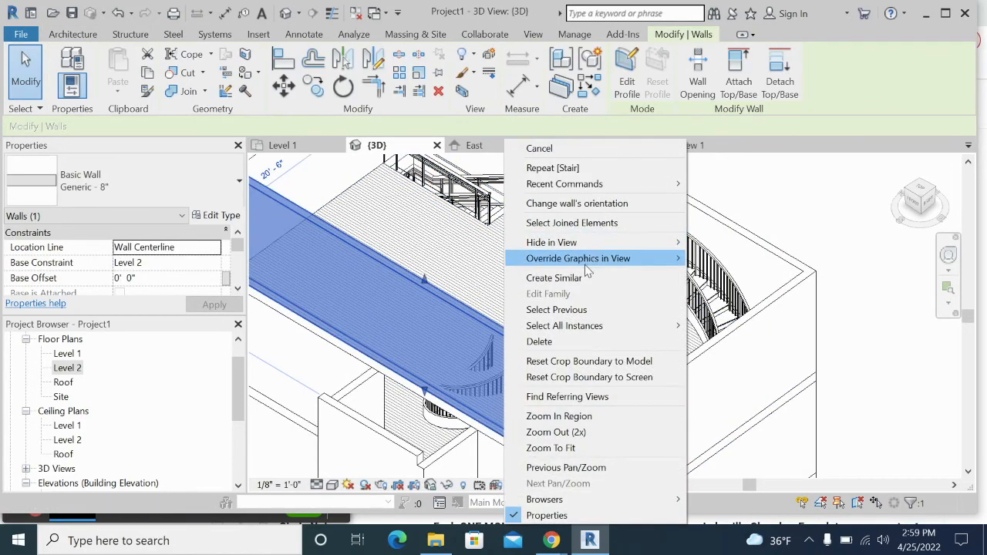
{"action": "mouse_move", "coordinate": [617, 242]}
{"action": "left_click", "coordinate": [725, 242]}
{"action": "middle_click_drag", "start_coordinate": [478, 470], "coordinate": [602, 349]}
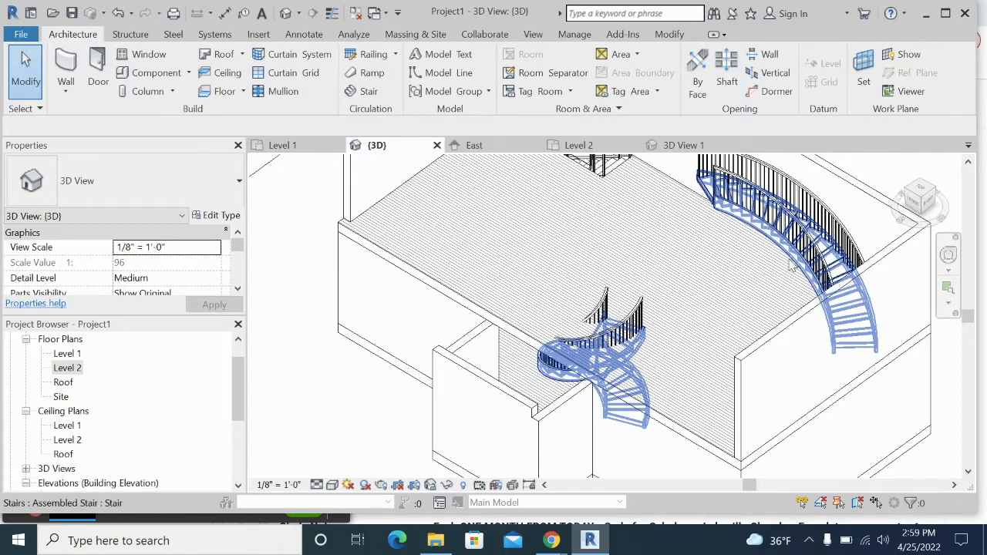
Examine in 3D how the spiral and curved stair runs and their railings meet the Level 2 floor.
{"action": "mouse_move", "coordinate": [833, 301]}
{"action": "middle_mouse_down"}
{"action": "mouse_move", "coordinate": [855, 313]}
{"action": "mouse_move", "coordinate": [725, 308]}
{"action": "mouse_move", "coordinate": [789, 319]}
{"action": "mouse_move", "coordinate": [733, 313]}
{"action": "mouse_move", "coordinate": [749, 272]}
{"action": "mouse_move", "coordinate": [841, 285]}
{"action": "middle_mouse_up"}
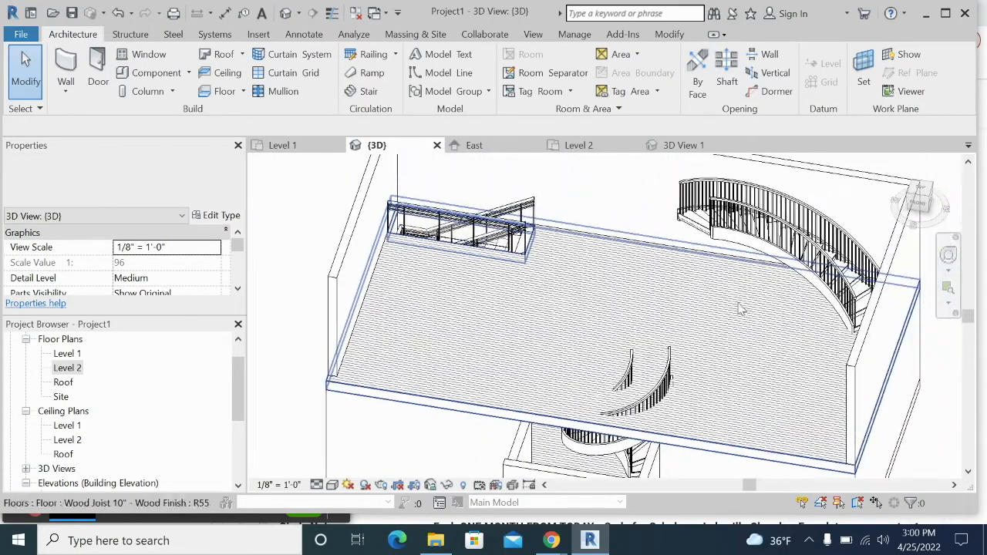
{"action": "left_click", "coordinate": [841, 285]}
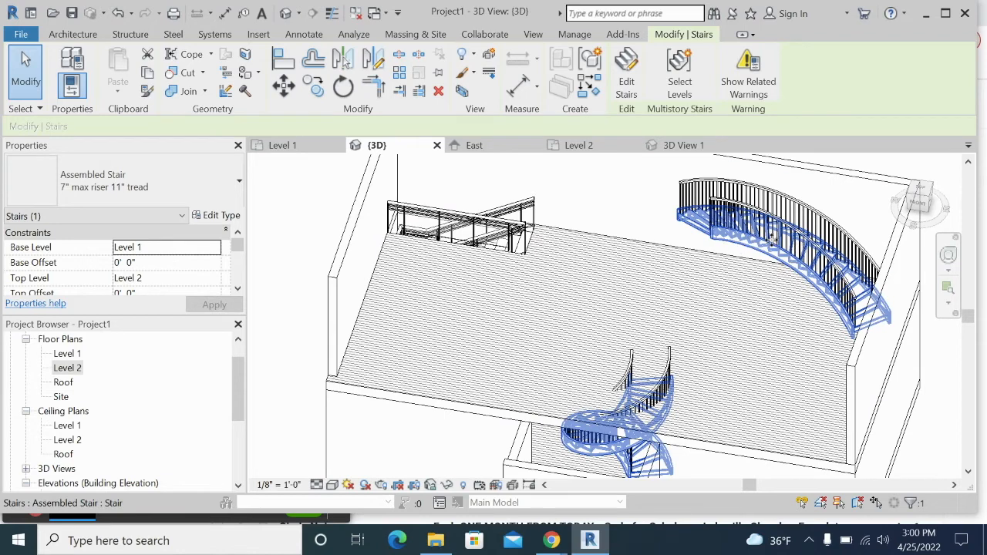
{"action": "left_click", "coordinate": [661, 402]}
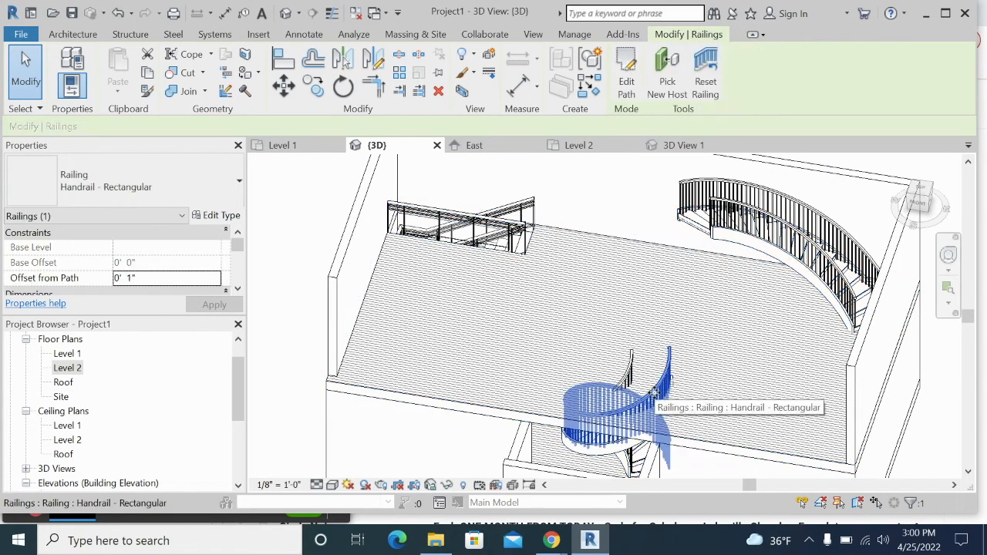
{"action": "left_click", "coordinate": [683, 438]}
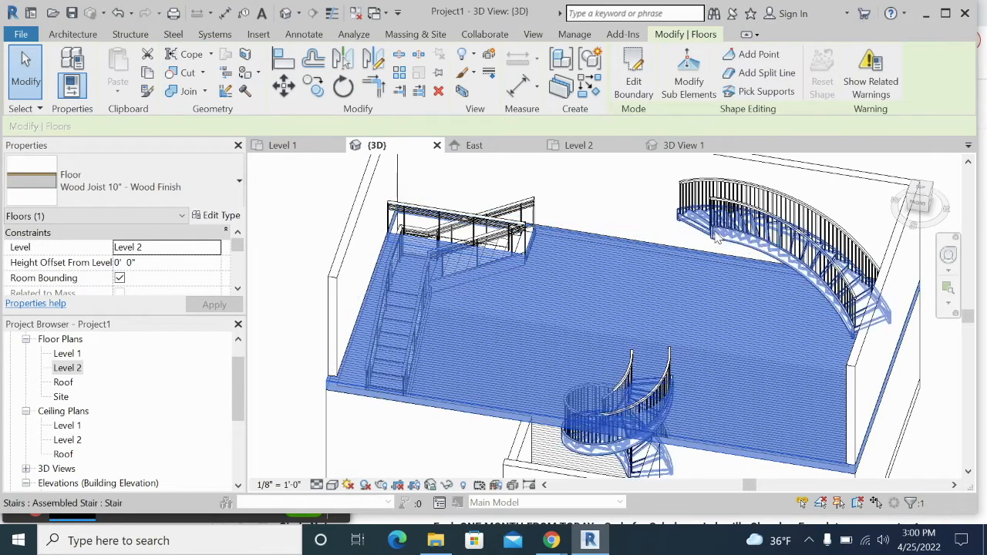
Cut a circular opening of about 4' 0" radius in the Level 2 floor around the spiral stair, without attaching the walls to the floor.
{"action": "left_click", "coordinate": [633, 81]}
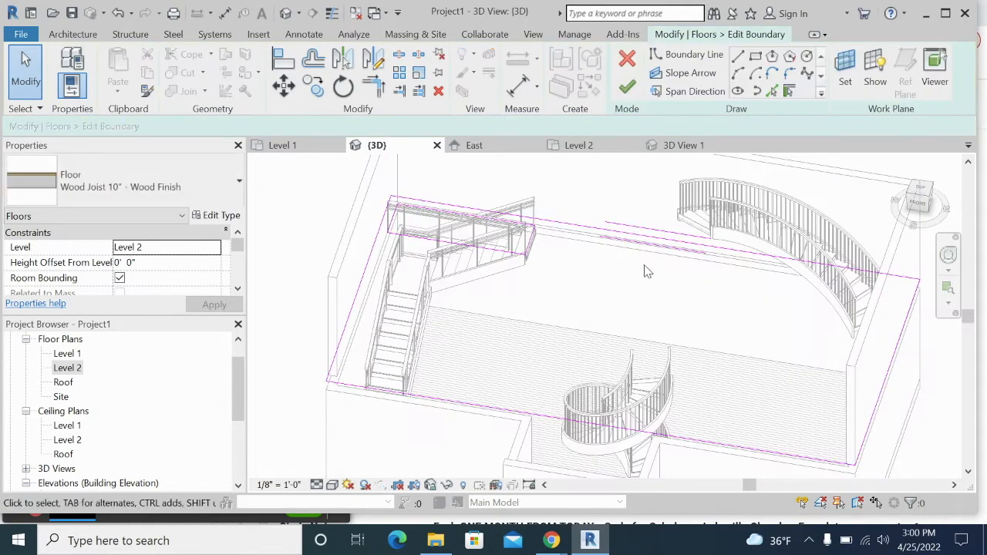
{"action": "mouse_move", "coordinate": [648, 270]}
{"action": "middle_mouse_down", "text": "shift"}
{"action": "mouse_move", "coordinate": [659, 417]}
{"action": "mouse_move", "coordinate": [624, 342]}
{"action": "mouse_move", "coordinate": [598, 344]}
{"action": "middle_mouse_up", "text": "shift"}
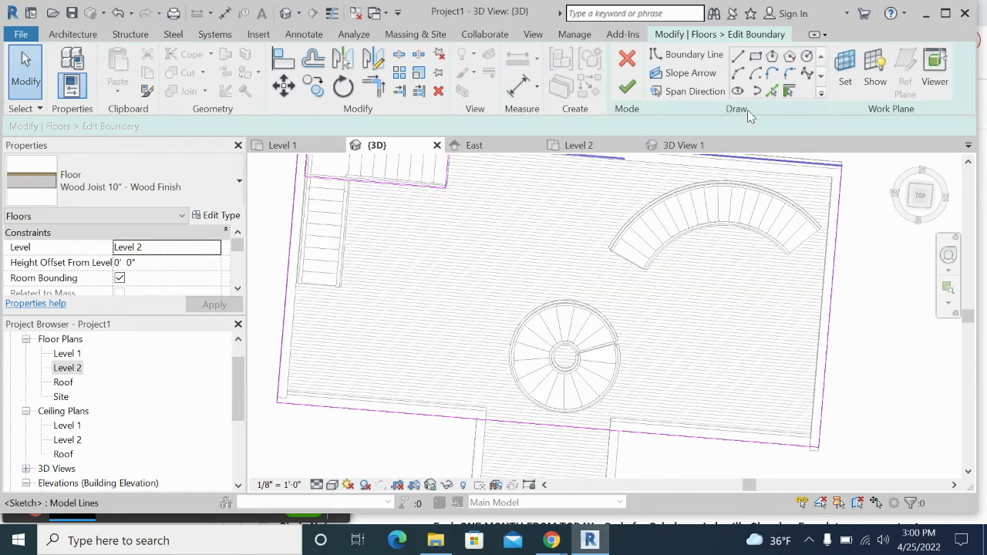
{"action": "left_click", "coordinate": [806, 58]}
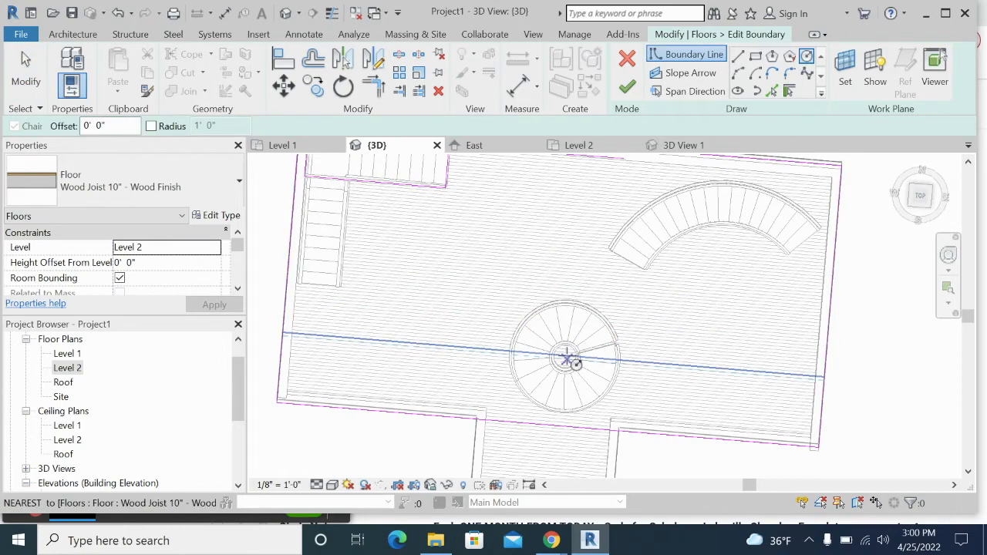
{"action": "left_click", "coordinate": [566, 359]}
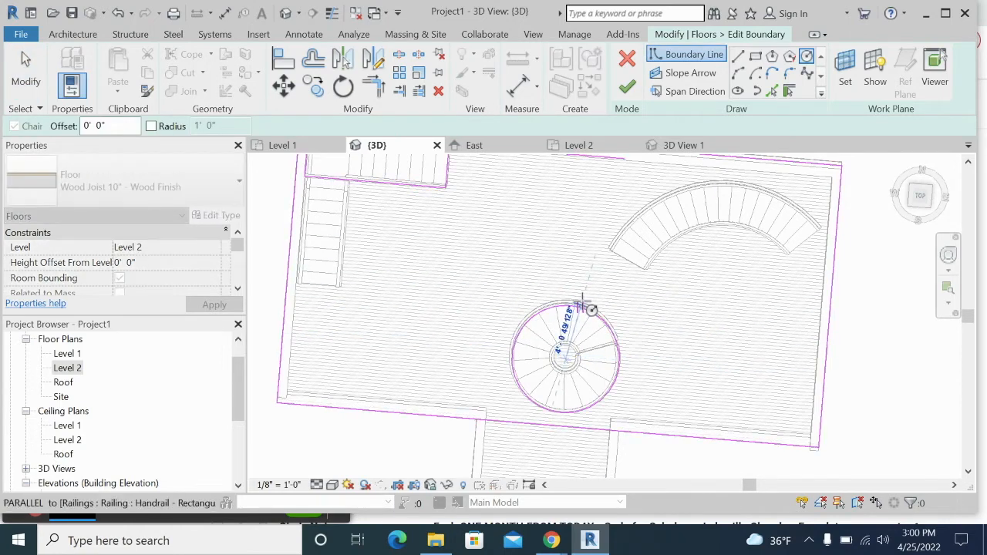
{"action": "left_click", "coordinate": [578, 309]}
{"action": "left_click", "coordinate": [627, 88]}
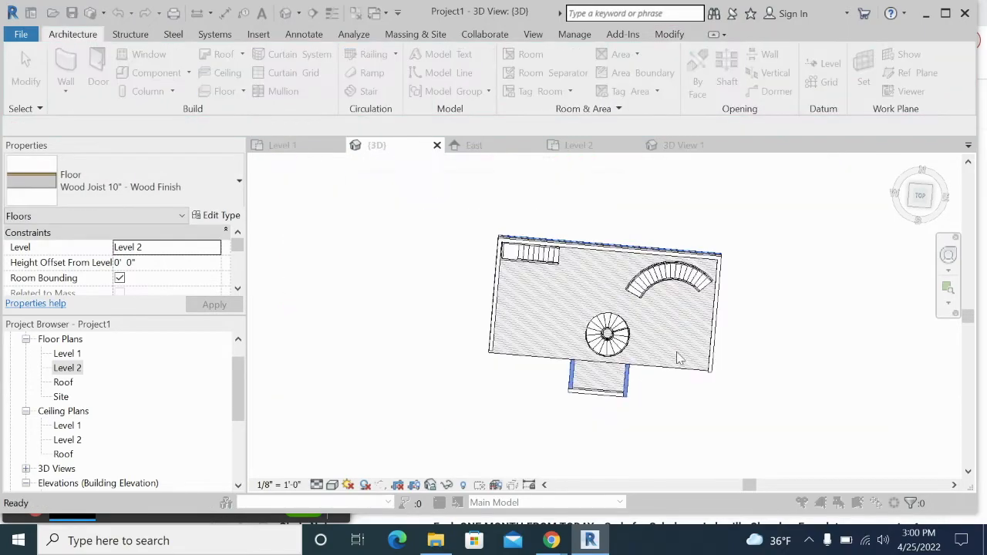
{"action": "left_click", "coordinate": [522, 277]}
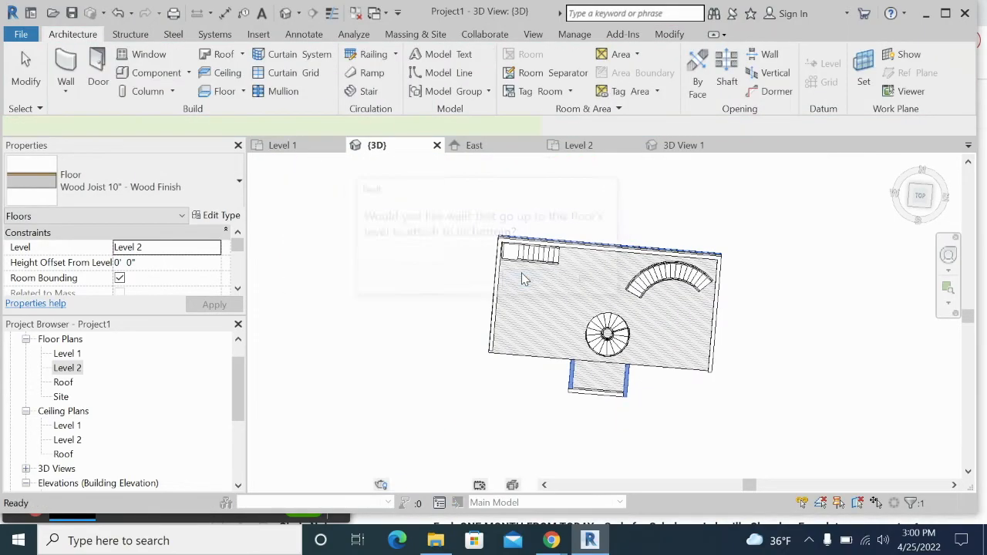
Delete the assembled stair containing the spiral and curved runs in the {3D} view.
{"action": "scroll", "coordinate": [539, 293], "scroll_direction": "up", "scroll_amount": 5}
{"action": "middle_click_drag", "start_coordinate": [540, 293], "coordinate": [739, 105], "text": "shift"}
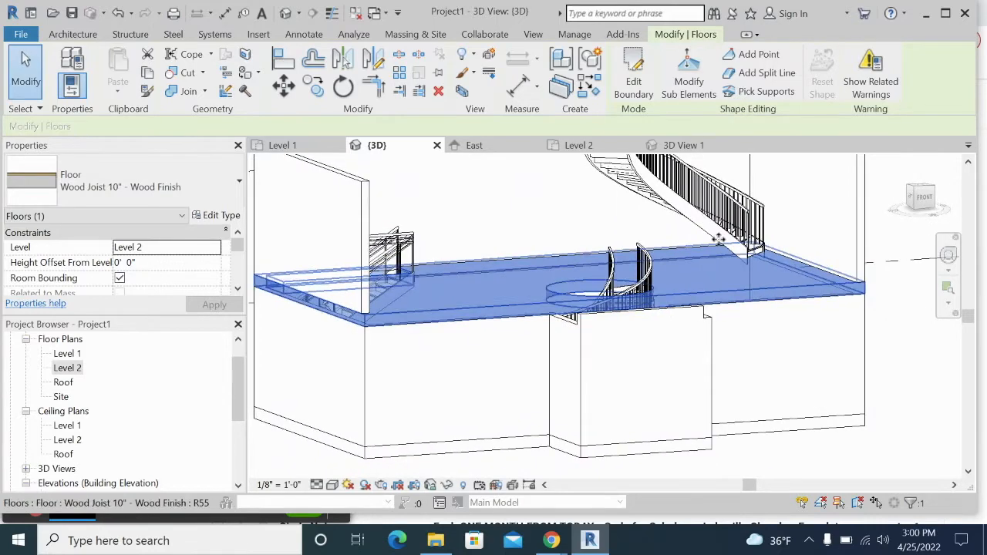
{"action": "left_click", "coordinate": [23, 65]}
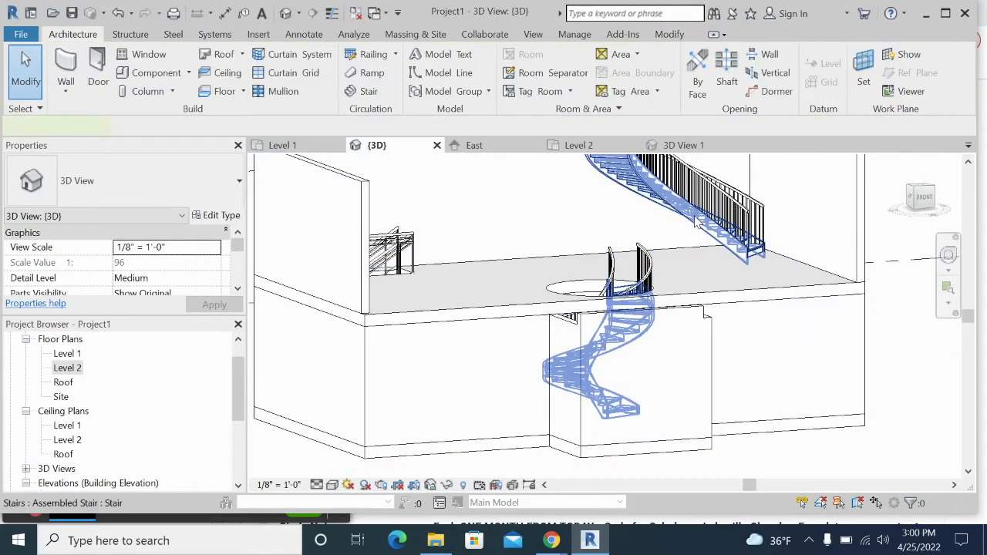
{"action": "left_click", "coordinate": [666, 228]}
{"action": "left_click", "coordinate": [730, 231]}
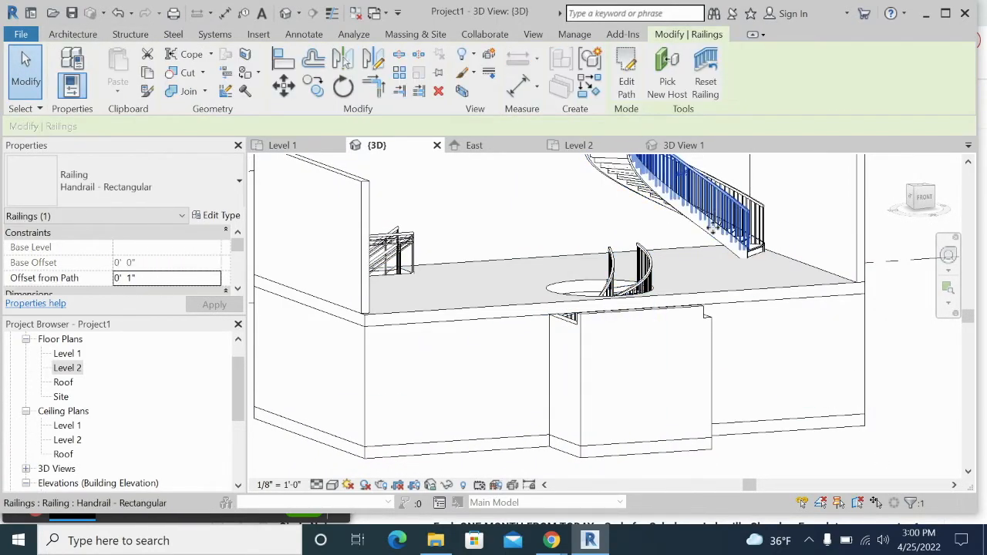
{"action": "left_click", "coordinate": [714, 231]}
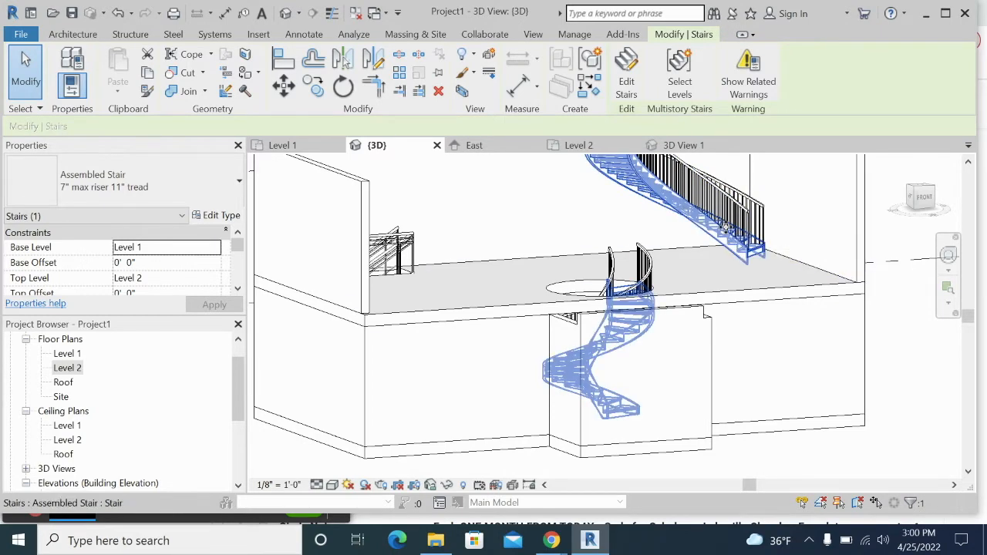
{"action": "key", "text": "Delete"}
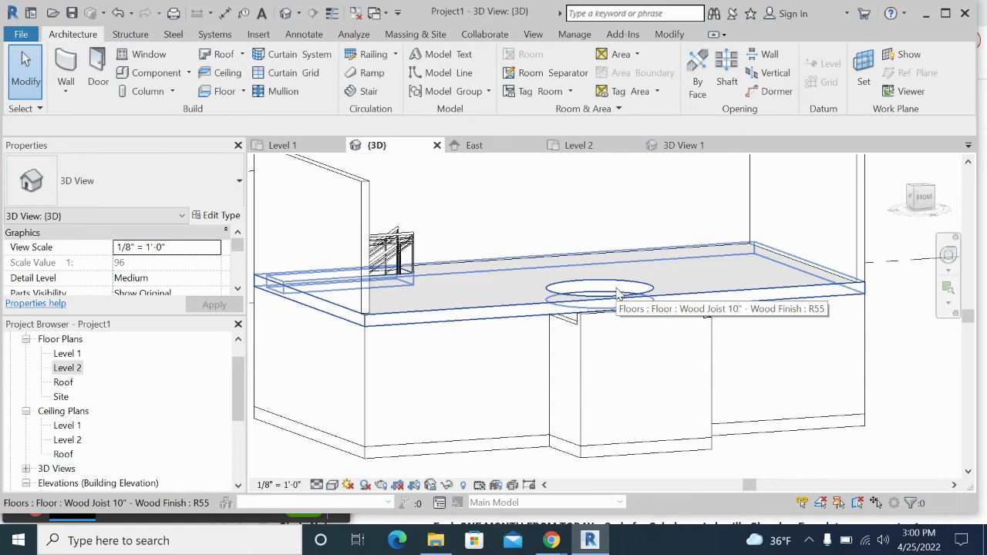
Examine in 3D how the spiral stair and its railings pass through the circular opening in the Level 2 floor.
{"action": "middle_click_drag", "start_coordinate": [619, 294], "coordinate": [560, 344]}
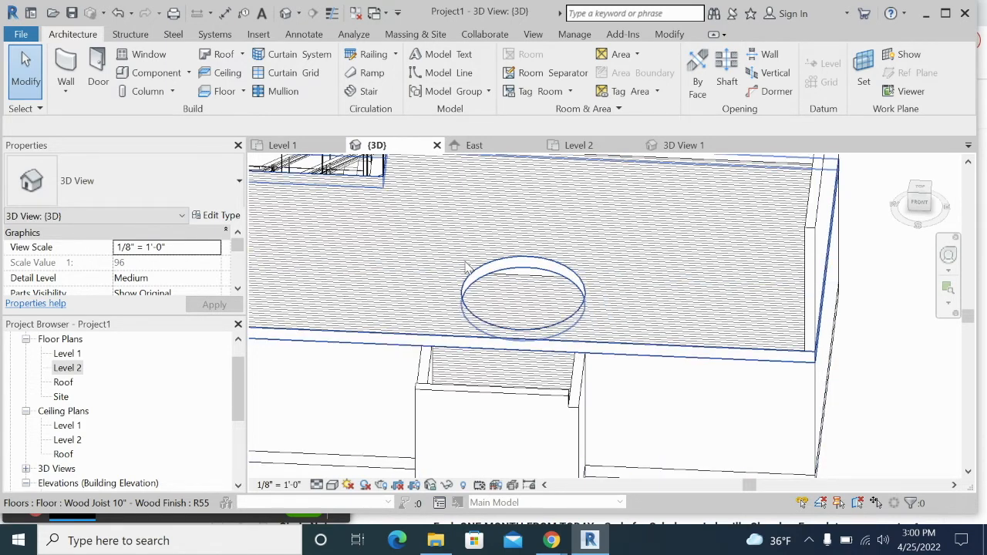
{"action": "scroll", "coordinate": [466, 267], "scroll_direction": "down", "scroll_amount": 1}
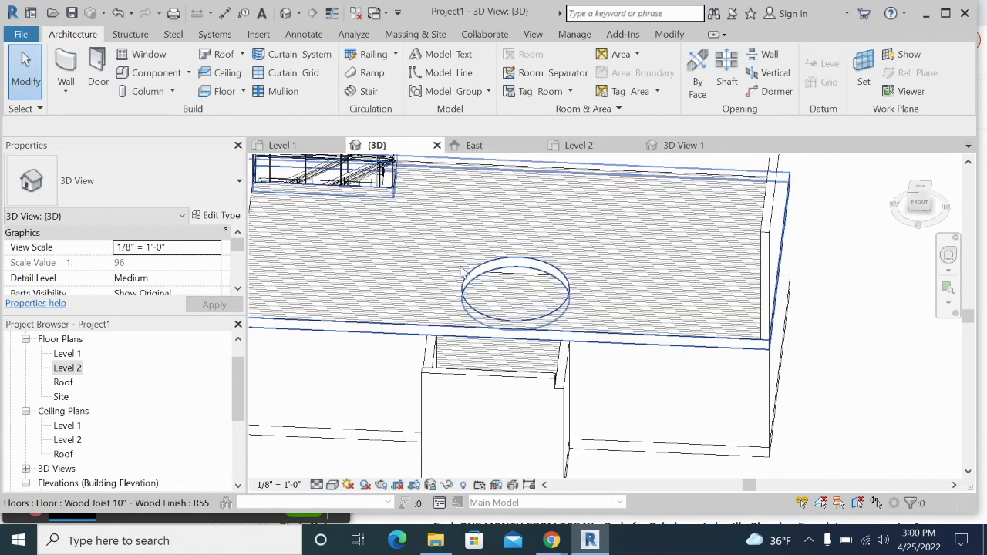
{"action": "left_click", "coordinate": [312, 145]}
{"action": "middle_click_drag", "start_coordinate": [562, 267], "coordinate": [542, 292]}
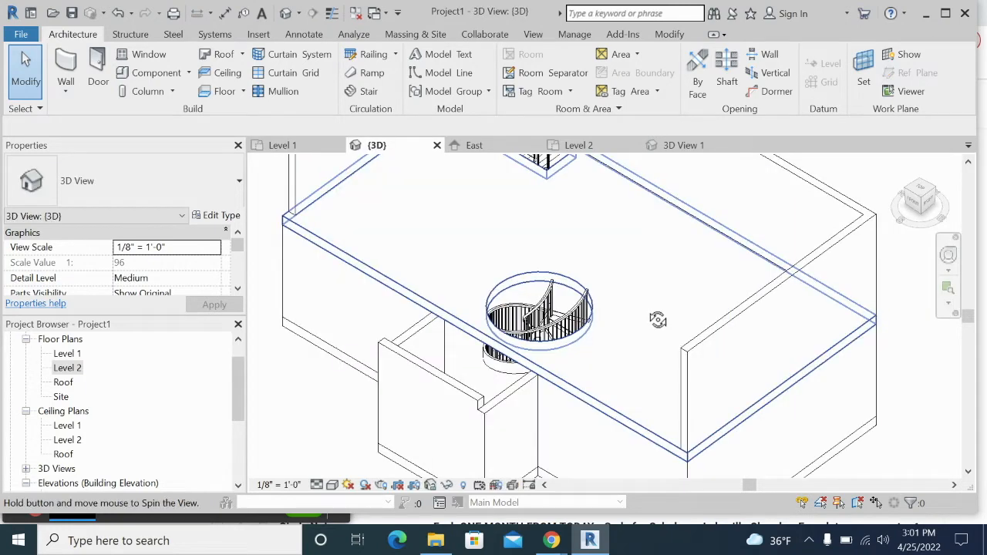
{"action": "middle_click_drag", "start_coordinate": [659, 320], "coordinate": [677, 261], "text": "shift"}
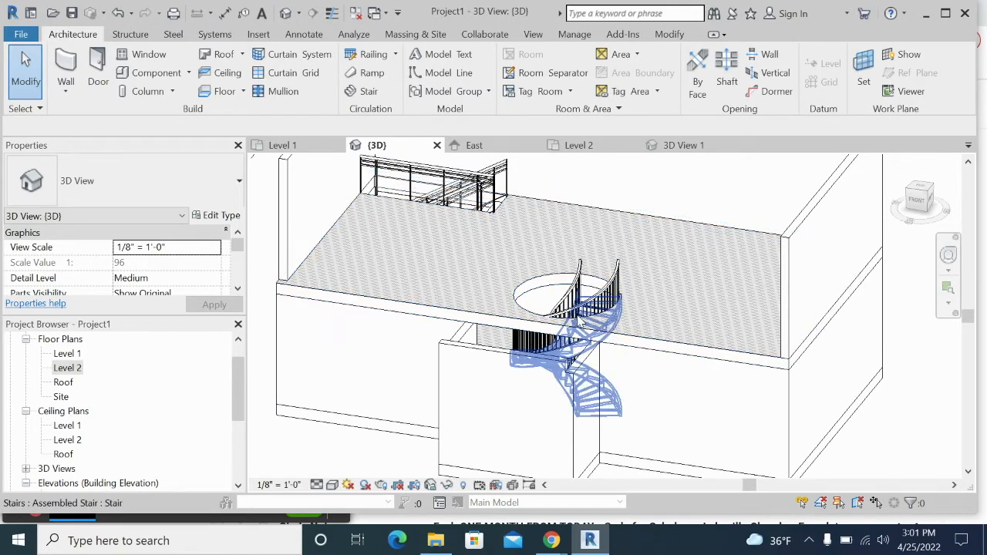
{"action": "scroll", "coordinate": [525, 333], "scroll_direction": "up", "scroll_amount": 3}
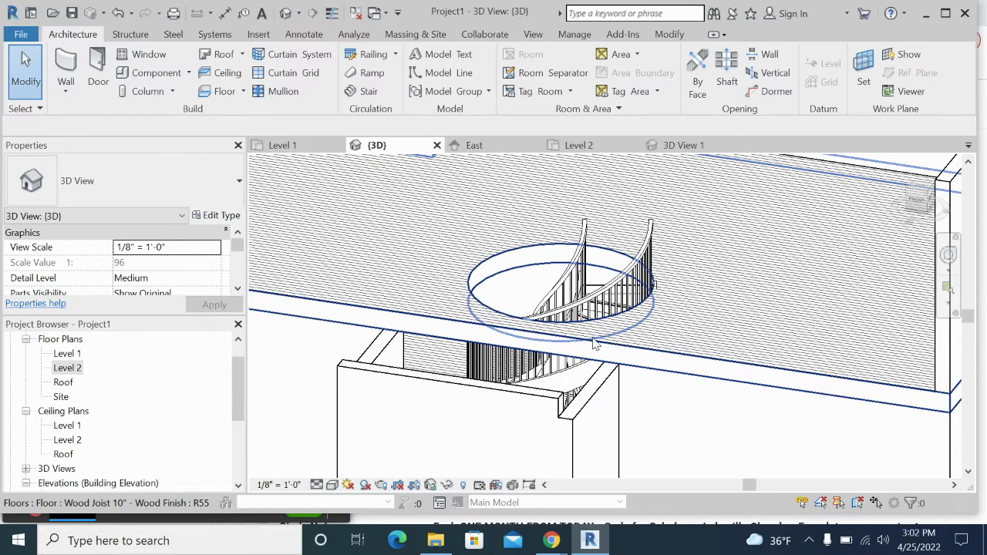
{"action": "scroll", "coordinate": [609, 339], "scroll_direction": "down", "scroll_amount": 3}
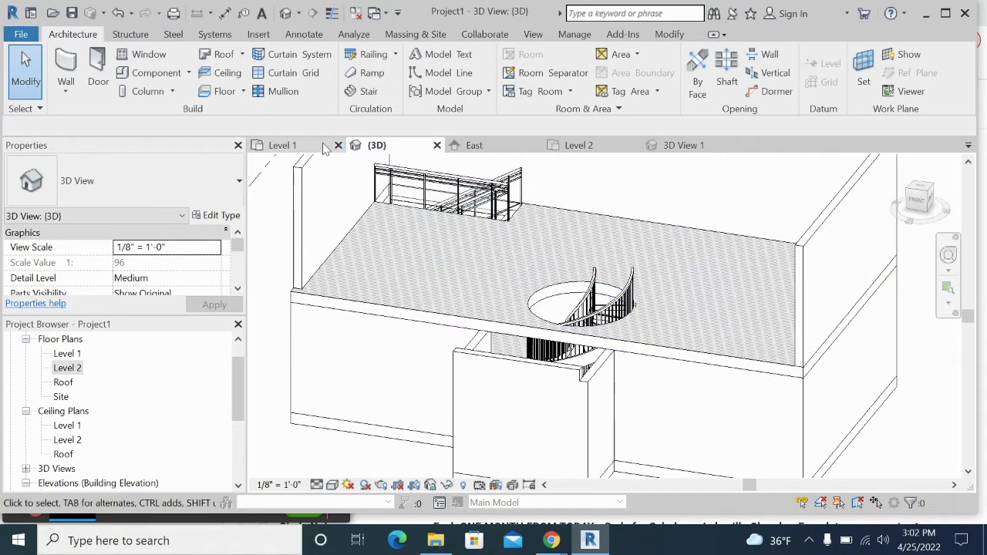
Place a 3' 0" wide U-Shape Winder run in the northeast corner of the Level 1 plan, from Level 1 to Level 2.
{"action": "left_click", "coordinate": [318, 145]}
{"action": "scroll", "coordinate": [696, 269], "scroll_direction": "down", "scroll_amount": 1}
{"action": "middle_click_drag", "start_coordinate": [699, 274], "coordinate": [602, 347]}
{"action": "left_click", "coordinate": [623, 271]}
{"action": "left_click", "coordinate": [361, 91]}
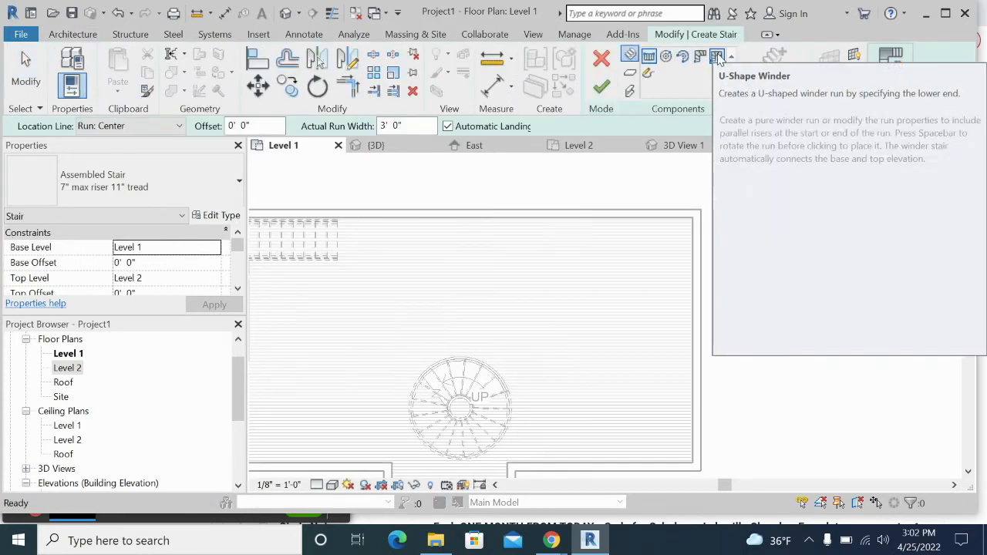
{"action": "left_click", "coordinate": [716, 58]}
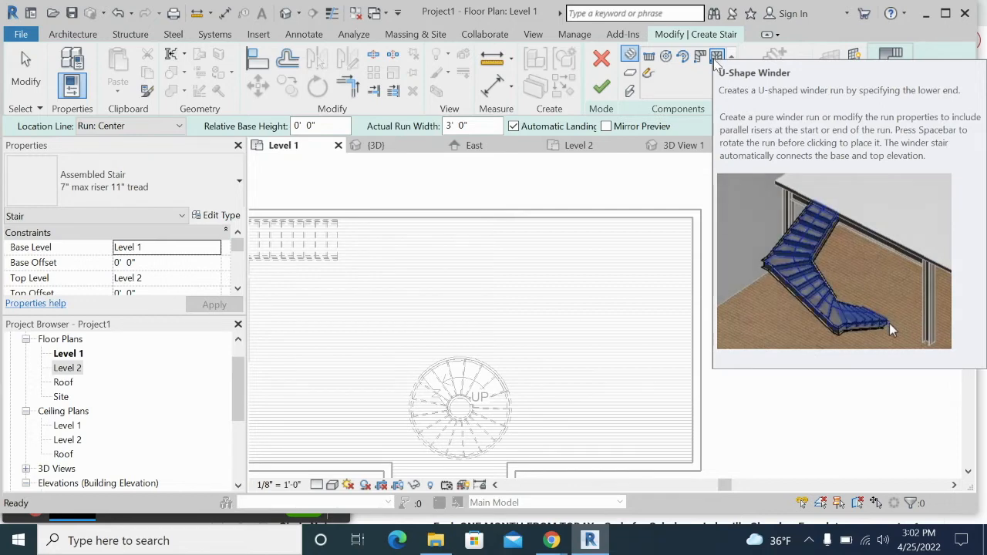
{"action": "left_click", "coordinate": [716, 57]}
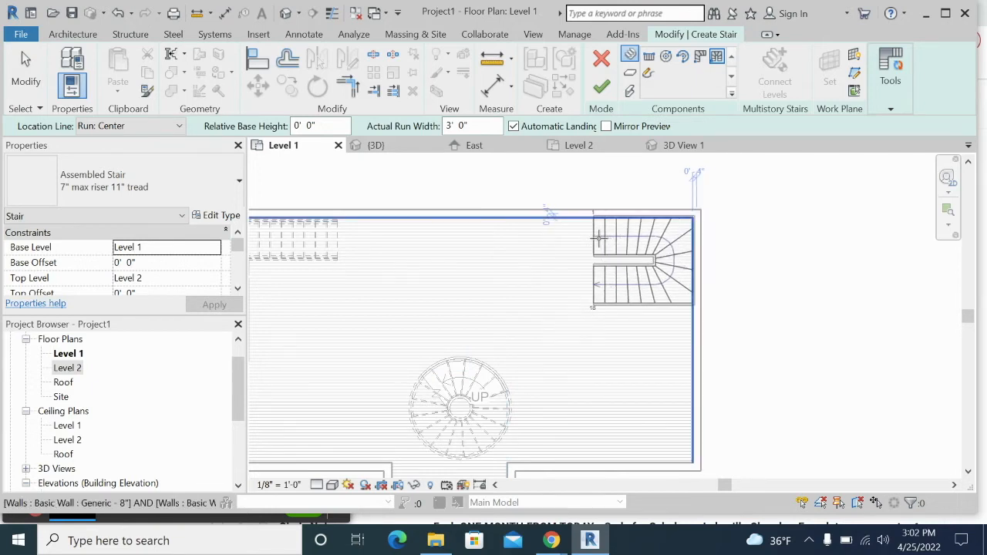
{"action": "left_click", "coordinate": [599, 239]}
{"action": "key", "text": "Escape"}
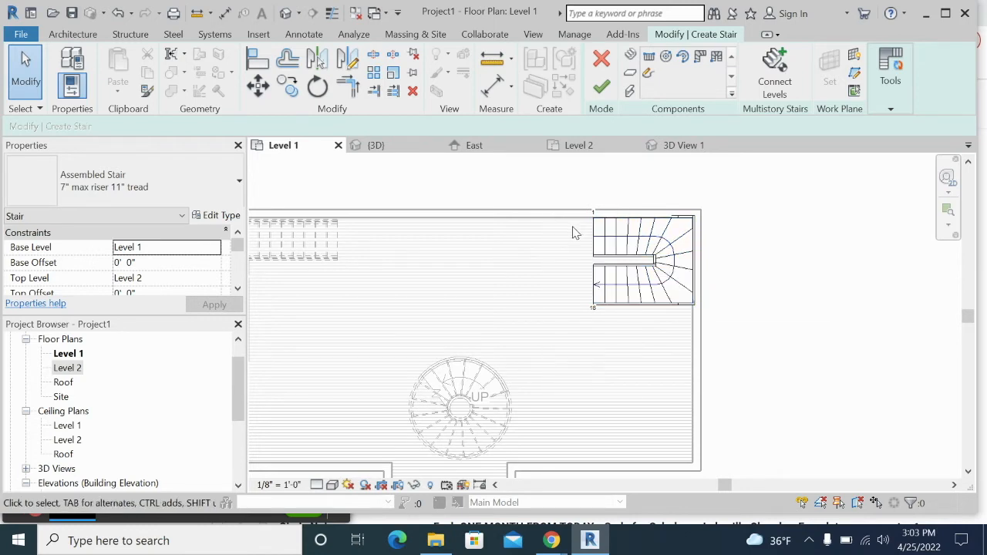
Try to stretch the south side of the U-shaped winder run outward, and cancel the change.
{"action": "left_click", "coordinate": [646, 247]}
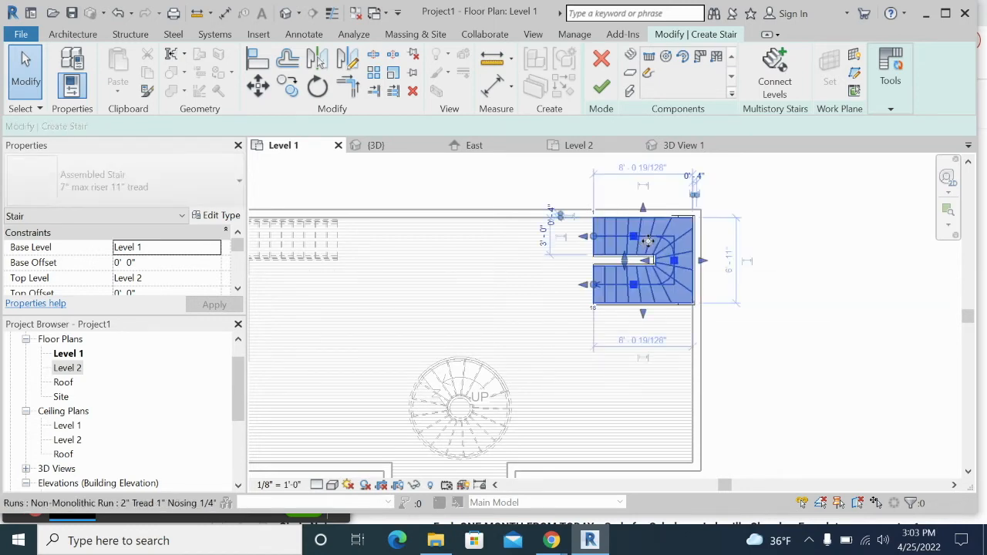
{"action": "left_click_drag", "start_coordinate": [645, 318], "coordinate": [641, 332]}
{"action": "left_click", "coordinate": [925, 487]}
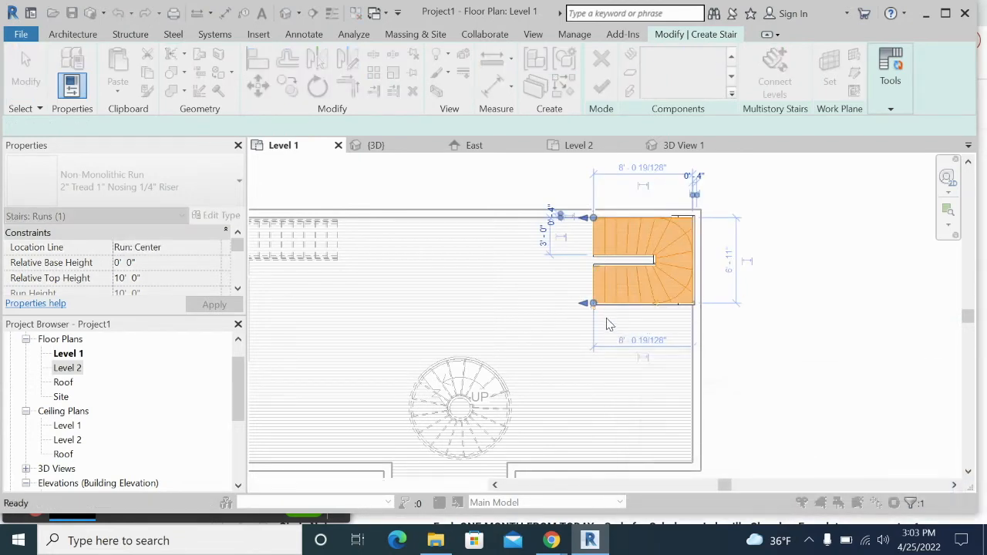
{"action": "left_click", "coordinate": [625, 243]}
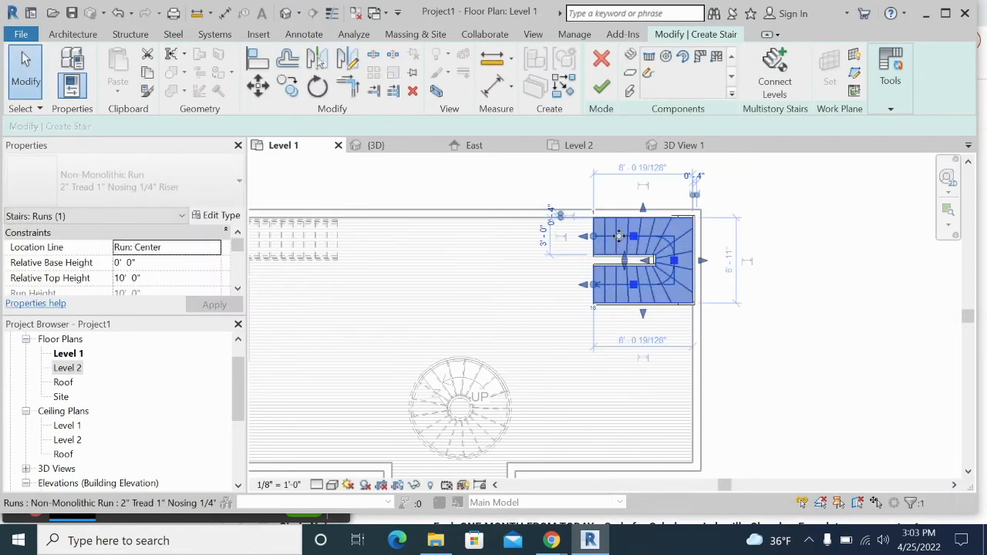
{"action": "left_click", "coordinate": [794, 293]}
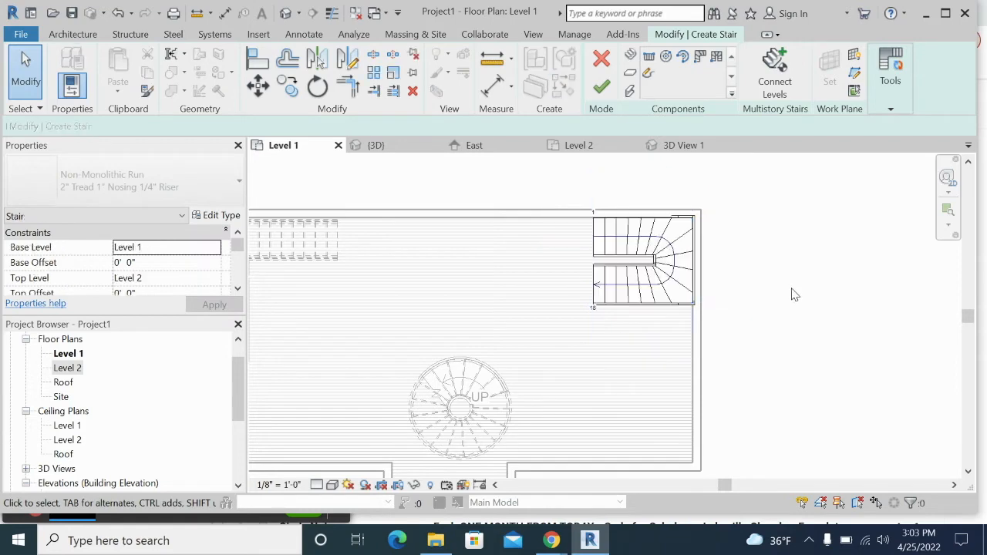
Check the U-shaped winder stair sketch against the Level 2 floor in the {3D} view.
{"action": "left_click", "coordinate": [409, 152]}
{"action": "mouse_move", "coordinate": [718, 277]}
{"action": "middle_mouse_down", "text": "shift"}
{"action": "mouse_move", "coordinate": [696, 311]}
{"action": "mouse_move", "coordinate": [742, 319]}
{"action": "middle_mouse_up", "text": "shift"}
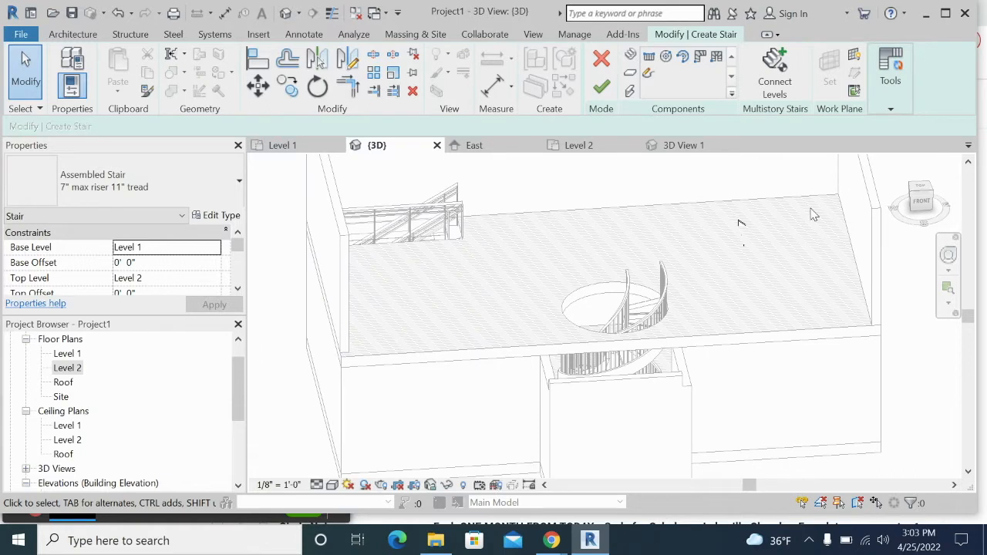
{"action": "left_click", "coordinate": [739, 225]}
{"action": "key", "text": "Delete"}
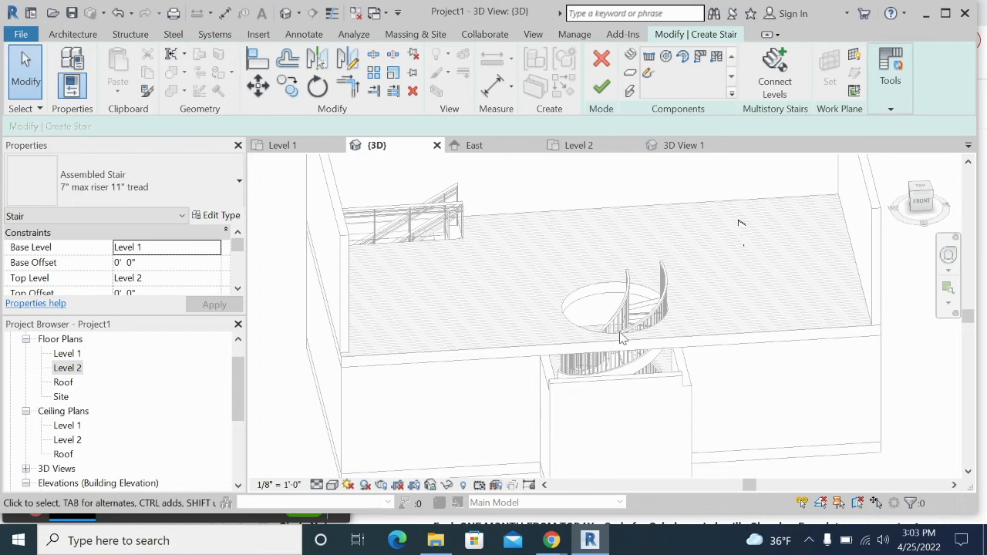
Inspect the Level 2 floor's boundary sketch around the spiral stair opening, and finish the sketch without edits.
{"action": "middle_click_drag", "start_coordinate": [709, 260], "coordinate": [678, 278]}
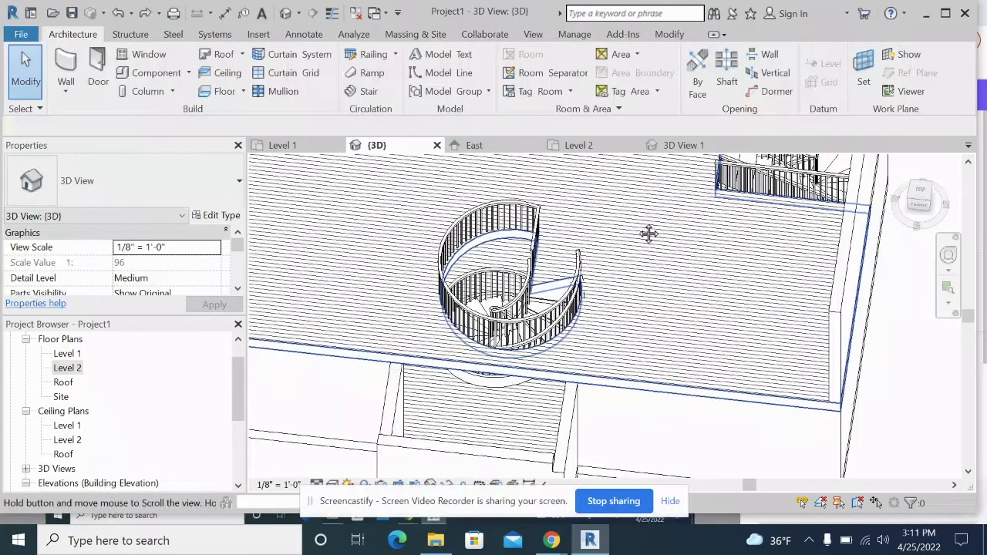
{"action": "middle_click_drag", "start_coordinate": [650, 232], "coordinate": [643, 262], "text": "shift"}
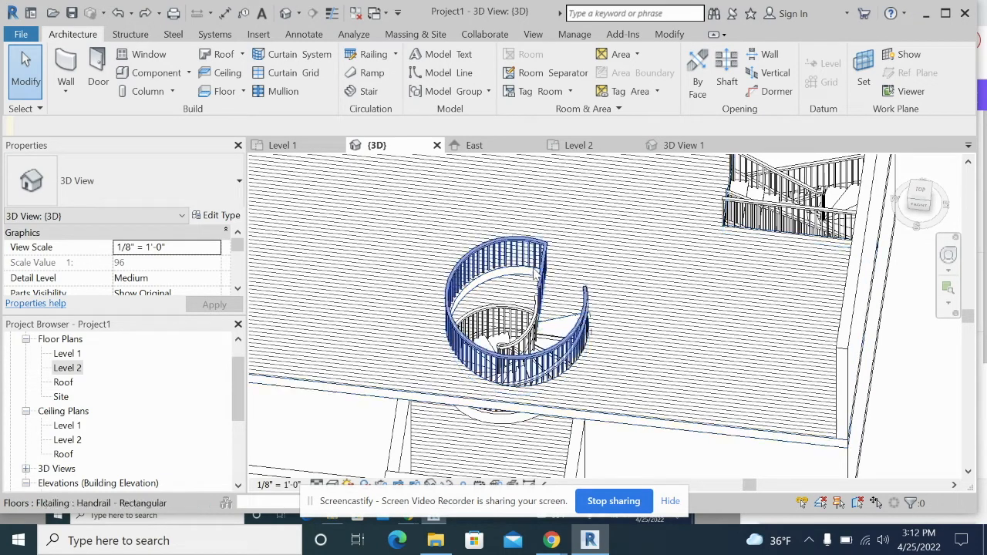
{"action": "left_click", "coordinate": [563, 290]}
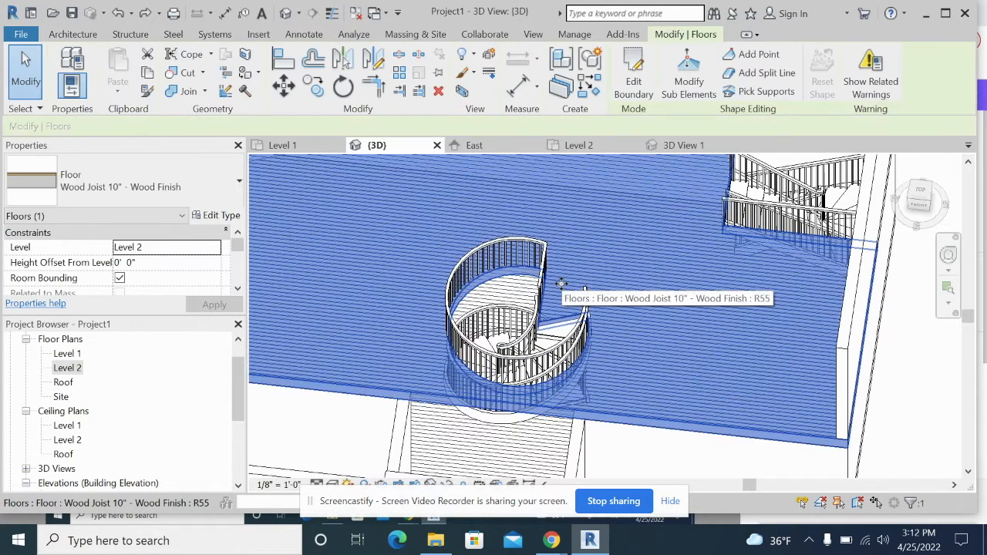
{"action": "left_click", "coordinate": [629, 91]}
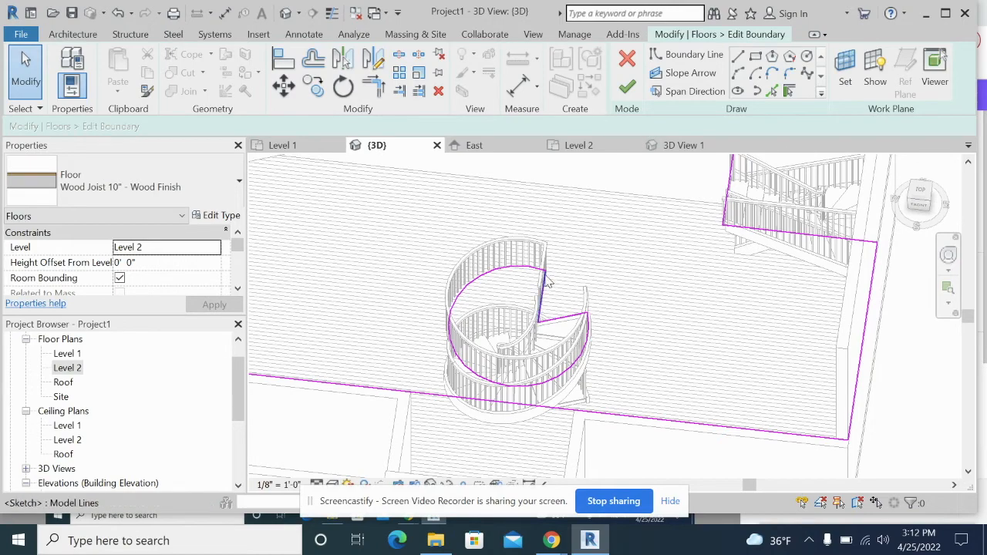
{"action": "left_click", "coordinate": [626, 86]}
{"action": "left_click", "coordinate": [525, 284]}
{"action": "scroll", "coordinate": [626, 305], "scroll_direction": "up", "scroll_amount": 6}
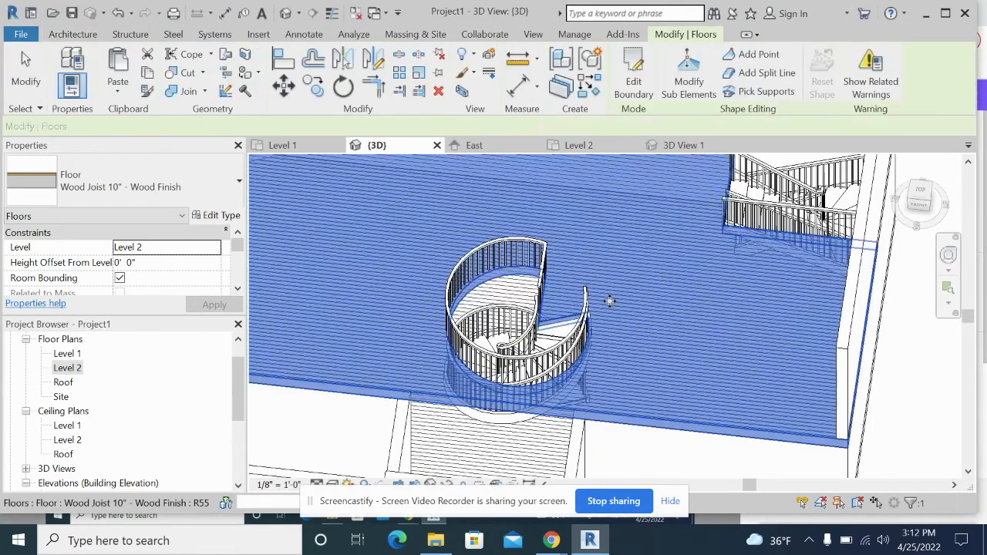
{"action": "left_click", "coordinate": [438, 91]}
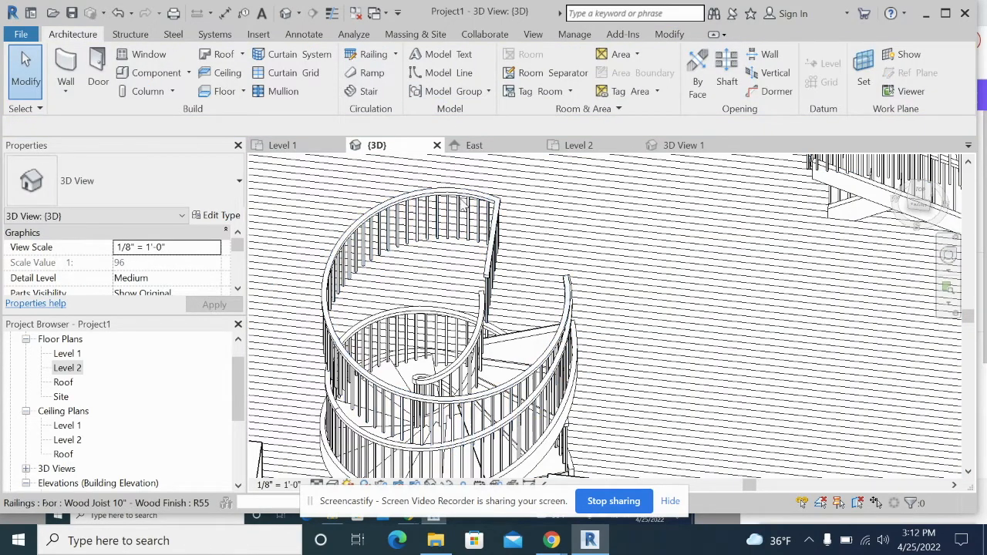
Try to extend the straight segment of the Level 2 spiral stair guard railing path to the stair's inner railing.
{"action": "left_click", "coordinate": [465, 204]}
{"action": "left_click", "coordinate": [626, 86]}
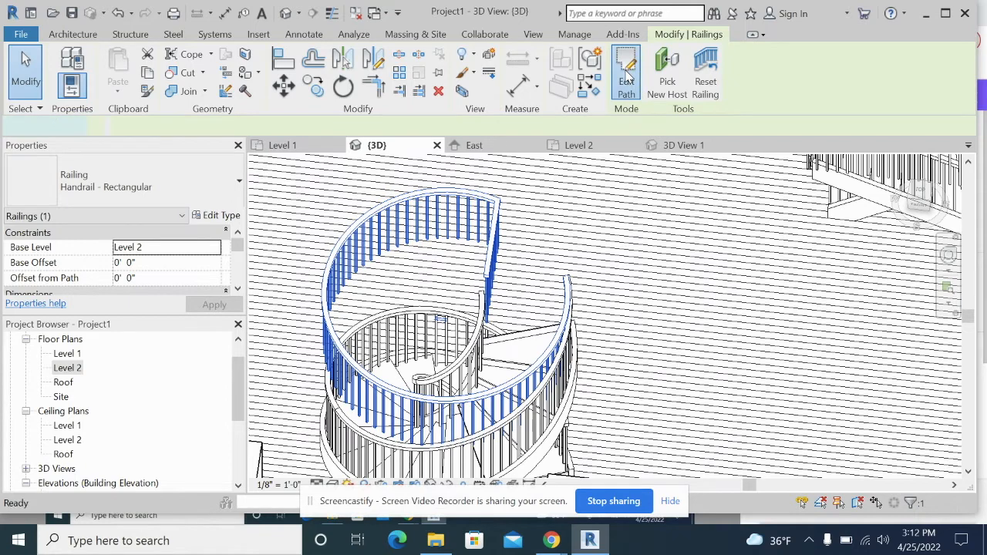
{"action": "mouse_move", "coordinate": [650, 259]}
{"action": "middle_mouse_down", "text": "shift"}
{"action": "mouse_move", "coordinate": [670, 304]}
{"action": "mouse_move", "coordinate": [665, 359]}
{"action": "middle_mouse_up", "text": "shift"}
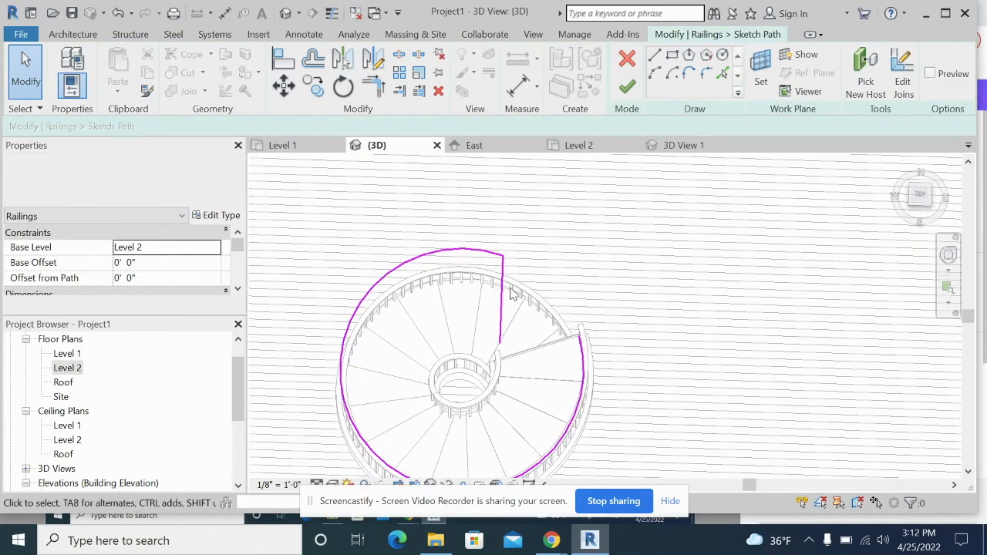
{"action": "left_click", "coordinate": [500, 339]}
{"action": "left_click_drag", "start_coordinate": [499, 343], "coordinate": [499, 361]}
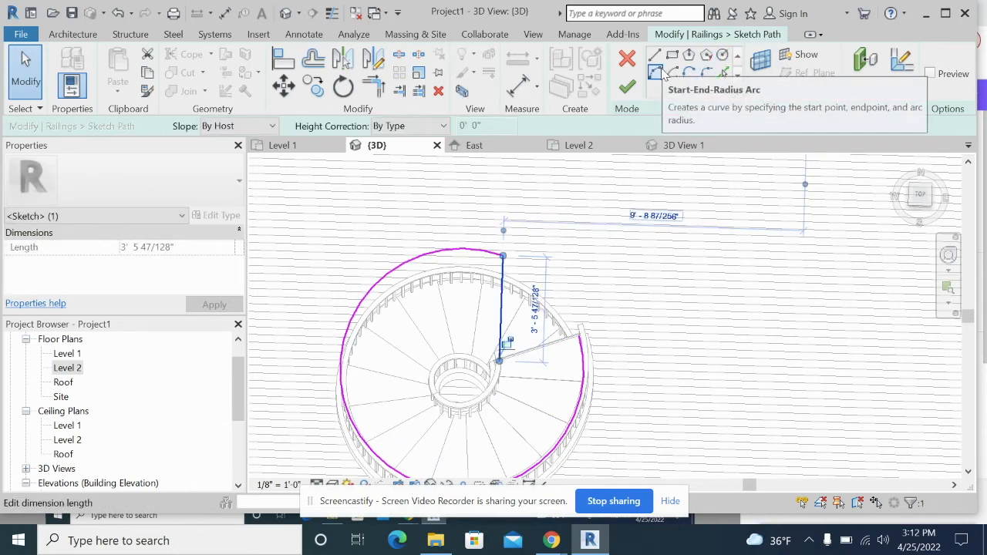
Try sketching a separate open arc and an inward line of about 1' 9" in the railing path, and discard all path edits.
{"action": "left_click", "coordinate": [655, 73]}
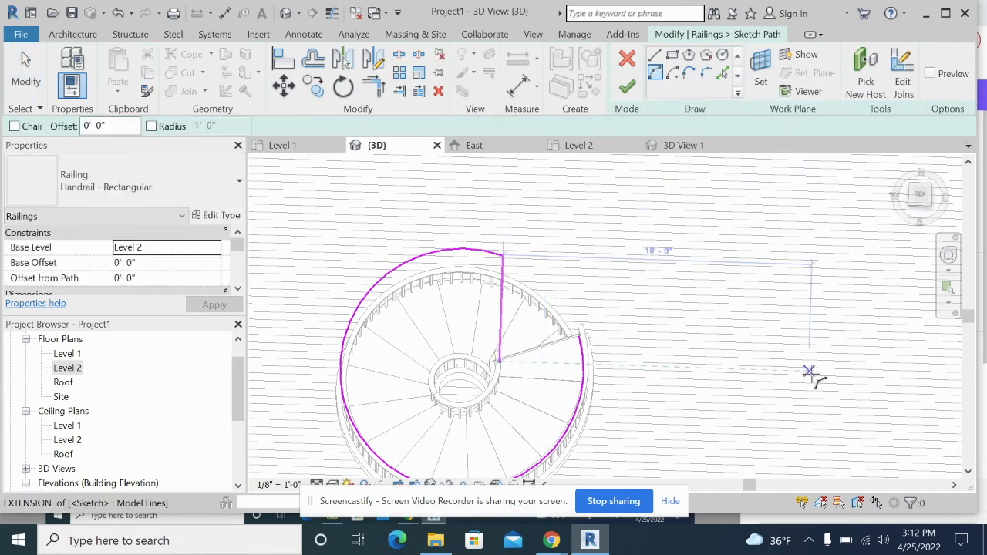
{"action": "left_click", "coordinate": [810, 356]}
{"action": "left_click", "coordinate": [811, 266]}
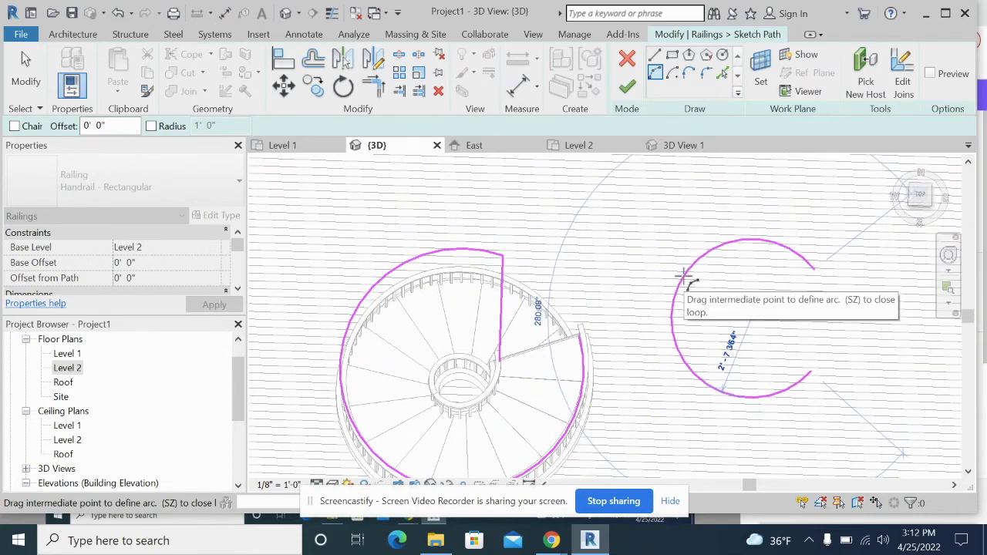
{"action": "left_click", "coordinate": [683, 276]}
{"action": "left_click", "coordinate": [656, 55]}
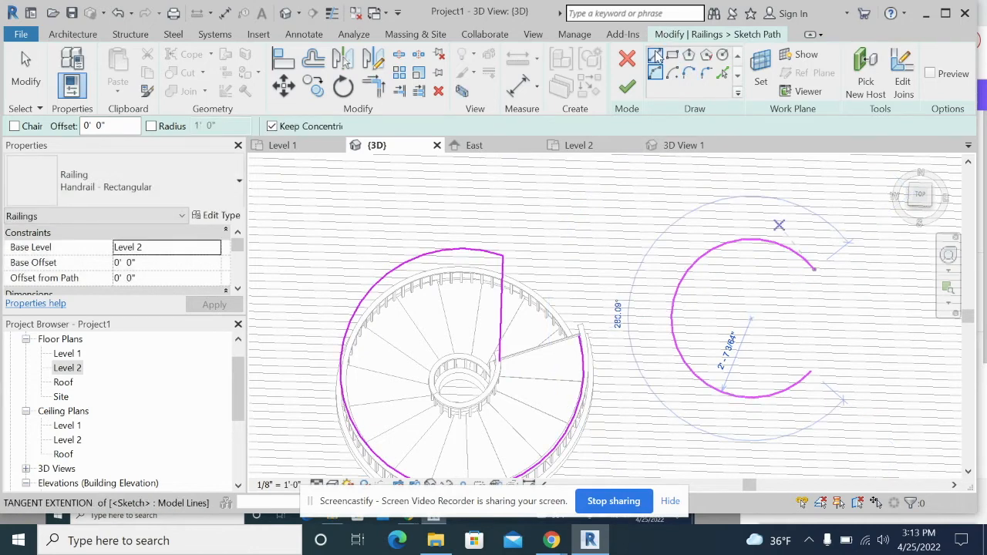
{"action": "left_click", "coordinate": [814, 268]}
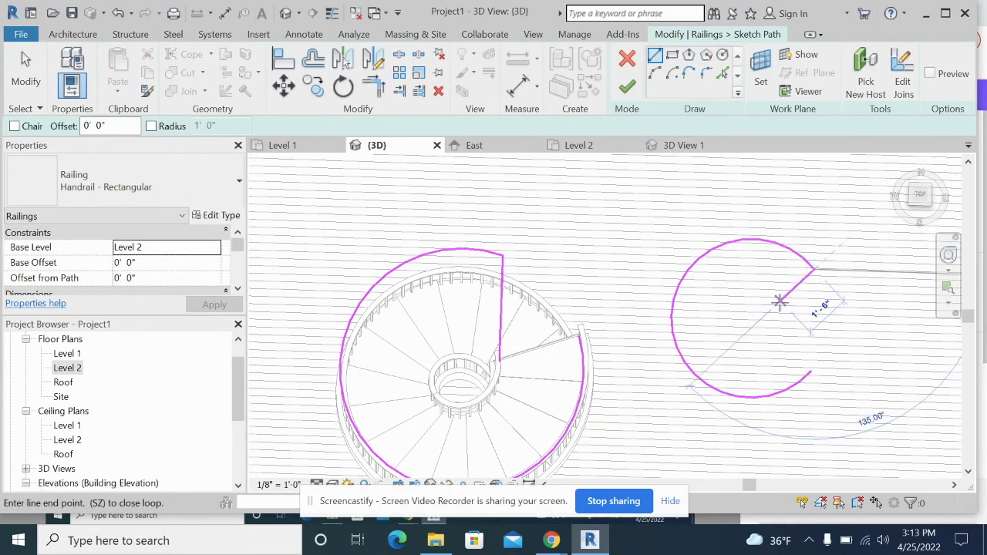
{"action": "left_click", "coordinate": [774, 306]}
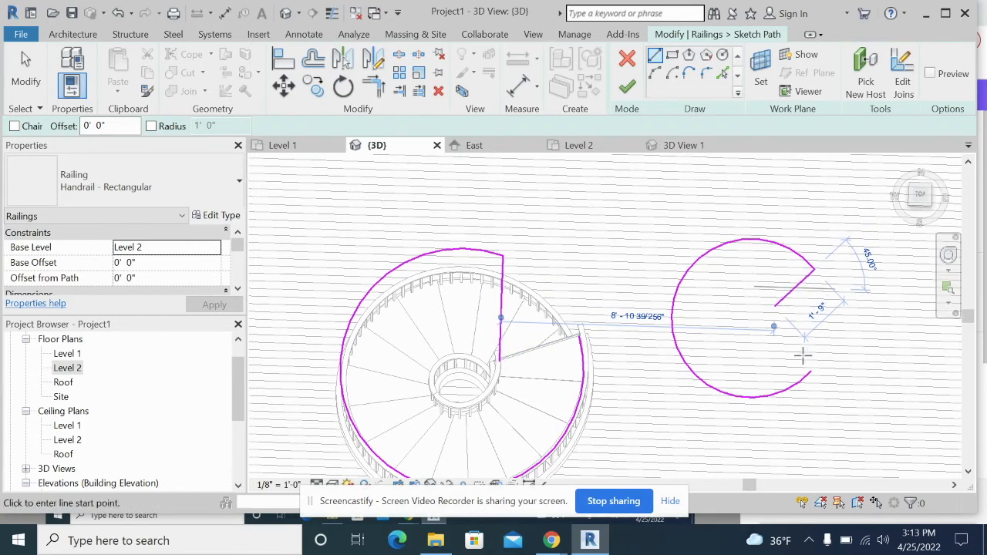
{"action": "left_click", "coordinate": [626, 60]}
{"action": "left_click", "coordinate": [589, 287]}
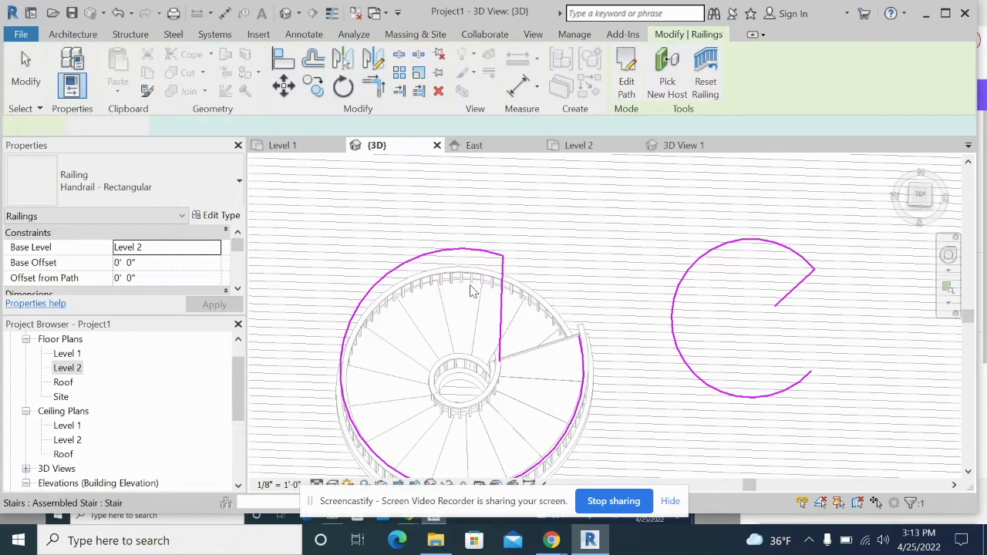
{"action": "scroll", "coordinate": [632, 301], "scroll_direction": "down", "scroll_amount": 5}
{"action": "middle_click_drag", "start_coordinate": [676, 444], "coordinate": [650, 212], "text": "shift"}
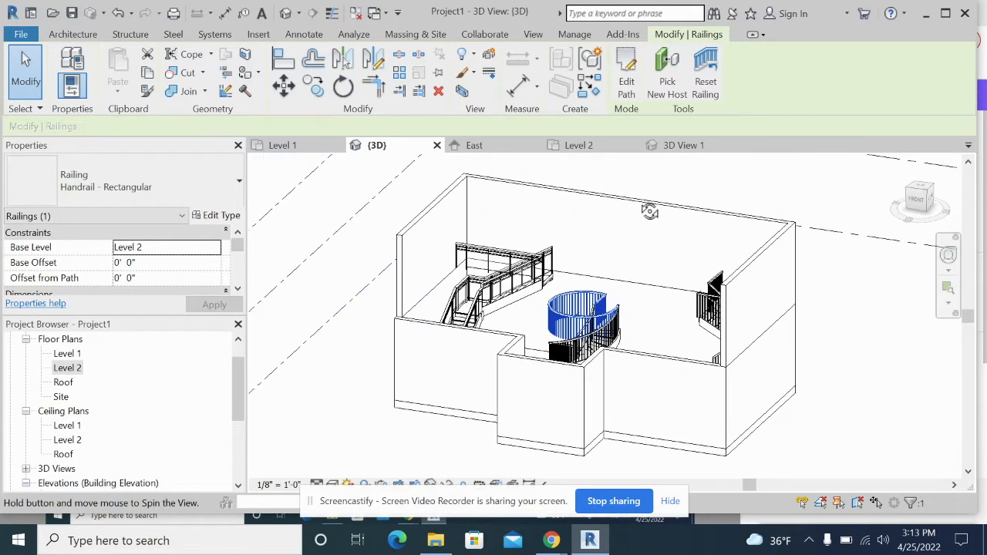
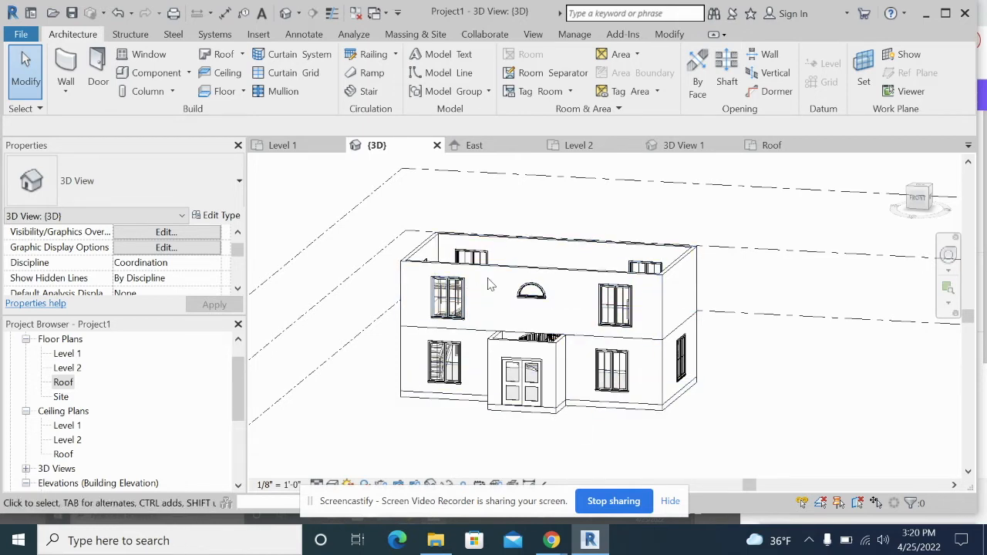
Start a Generic - 12" footprint roof in the Roof floor plan, using the north and south walls as edges without slope.
{"action": "left_click", "coordinate": [762, 145]}
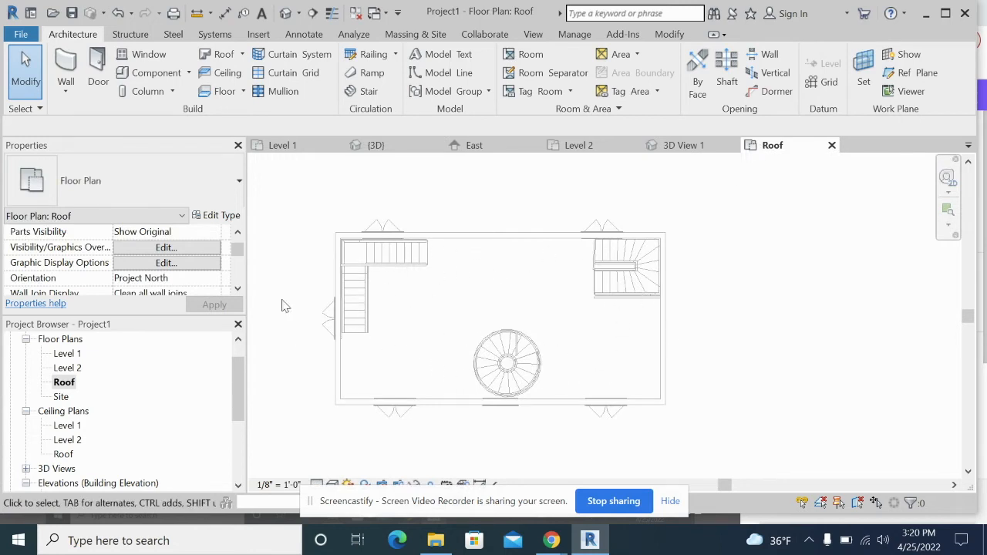
{"action": "left_click", "coordinate": [237, 288]}
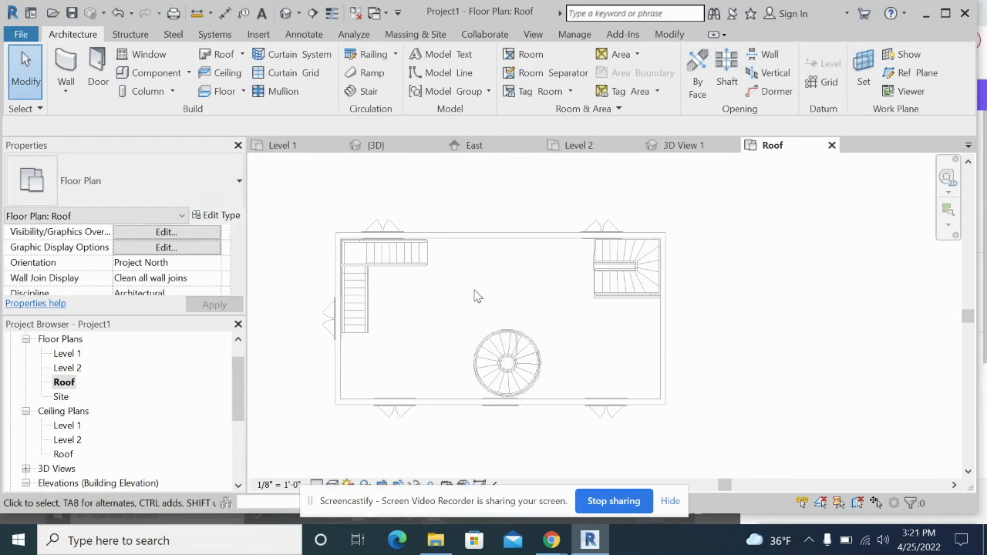
{"action": "left_click", "coordinate": [237, 288]}
{"action": "left_click", "coordinate": [237, 288]}
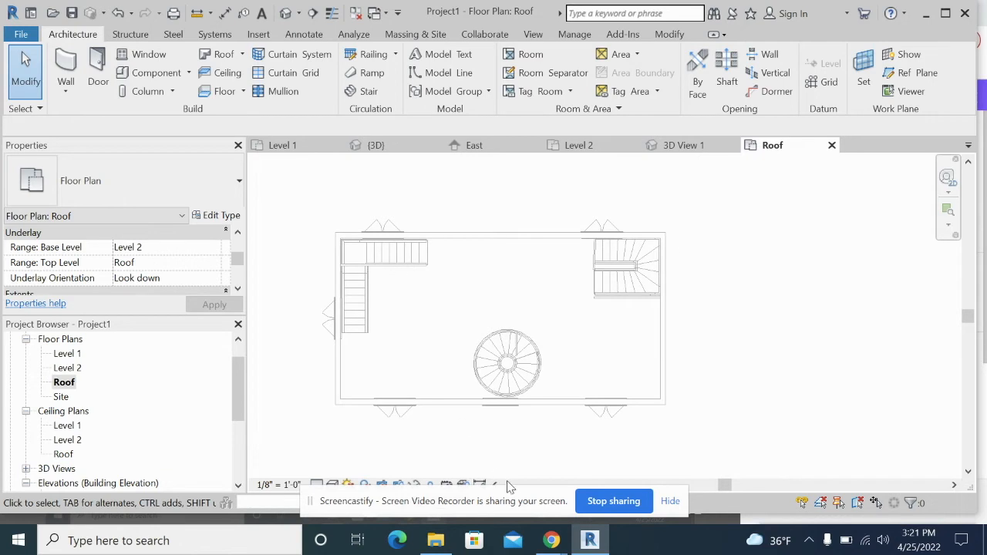
{"action": "left_click", "coordinate": [215, 59]}
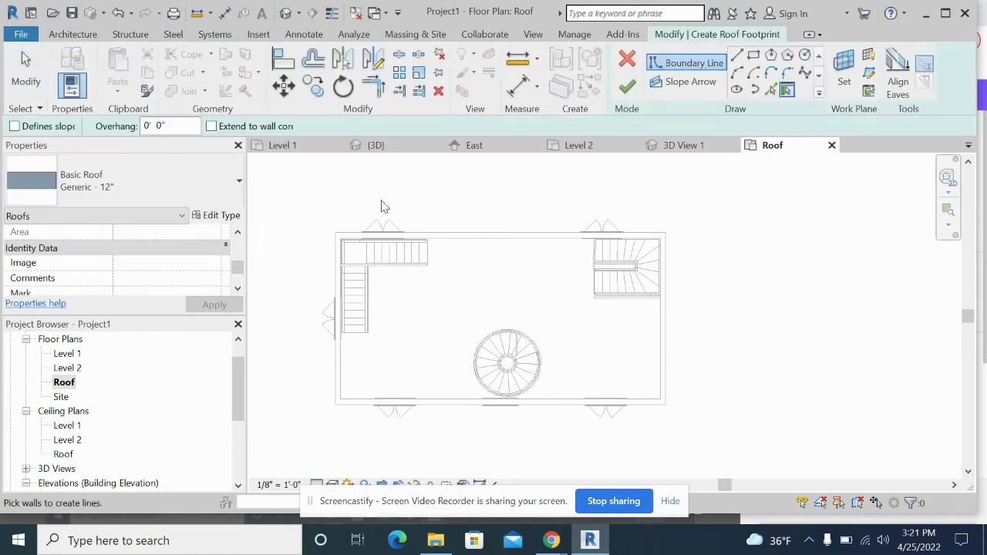
{"action": "left_click", "coordinate": [400, 235]}
{"action": "left_click", "coordinate": [429, 406]}
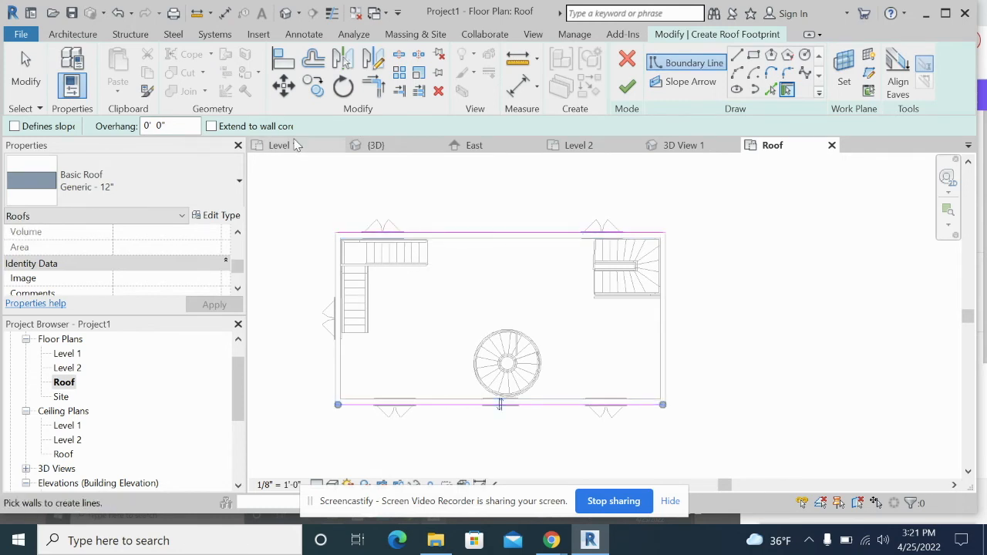
Add the west and east walls to the roof footprint as slope-defining edges.
{"action": "left_click", "coordinate": [15, 126]}
{"action": "left_click", "coordinate": [337, 309]}
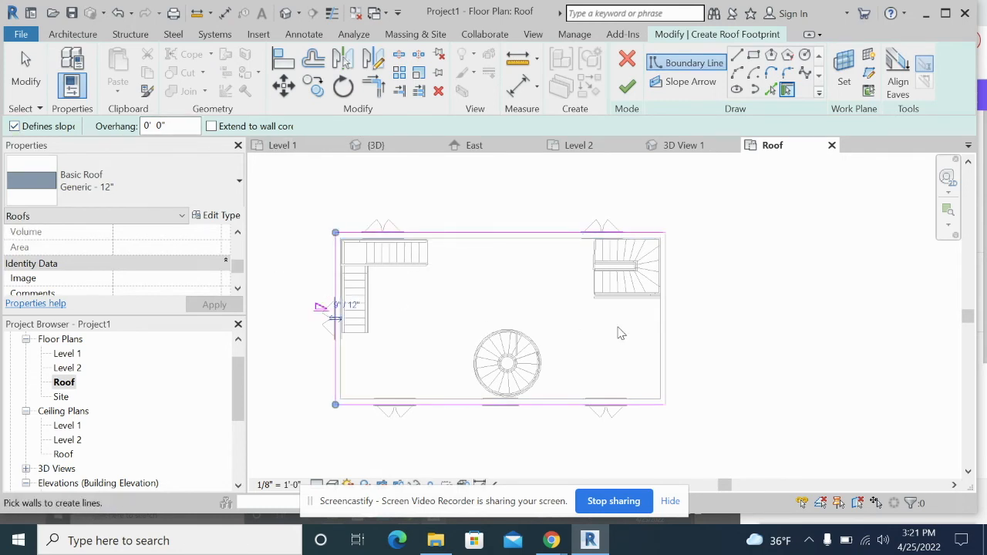
{"action": "left_click", "coordinate": [661, 332]}
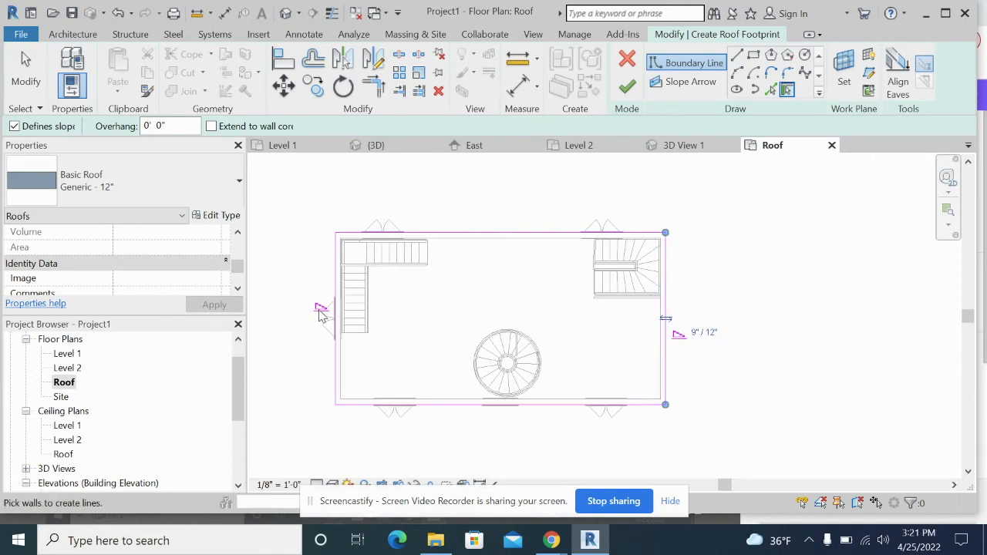
Try finishing the roof with its west and east slopes, check it in the {3D} view, and undo its completion.
{"action": "left_click", "coordinate": [633, 90]}
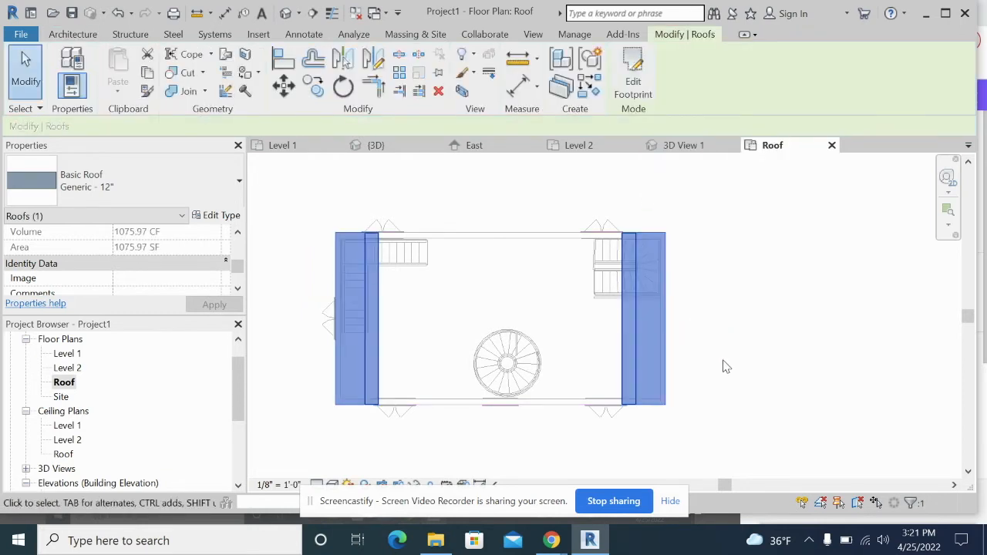
{"action": "left_click", "coordinate": [423, 150]}
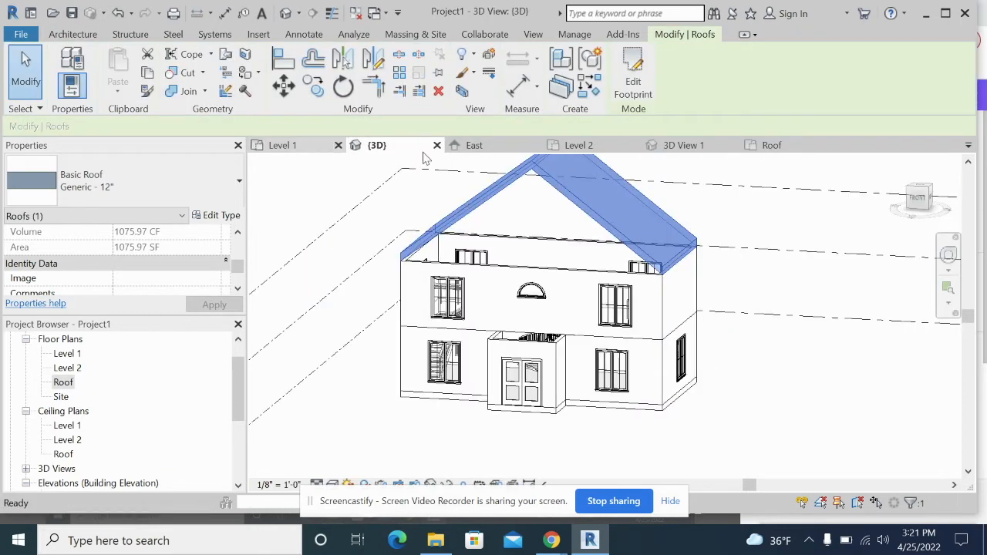
{"action": "left_click", "coordinate": [759, 147]}
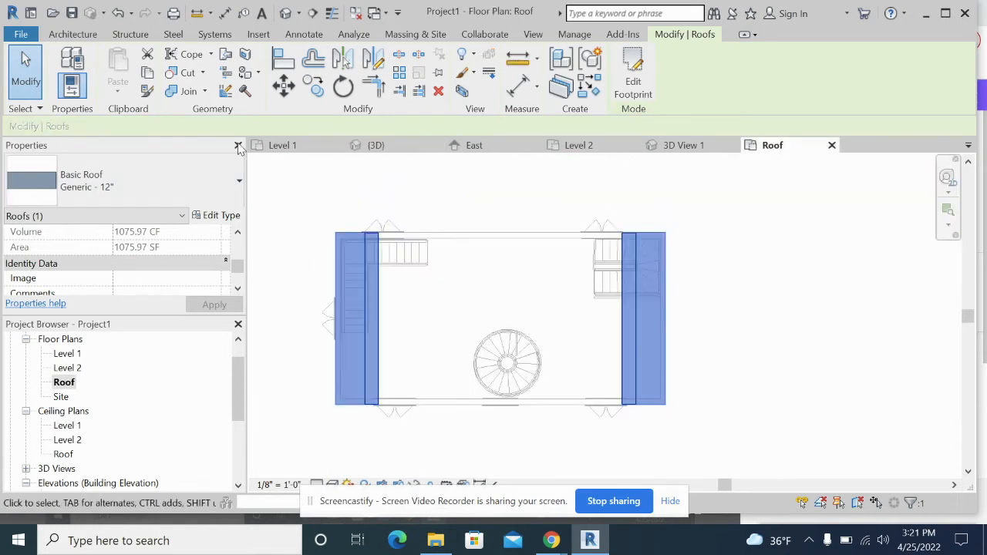
{"action": "key", "text": "ctrl+z"}
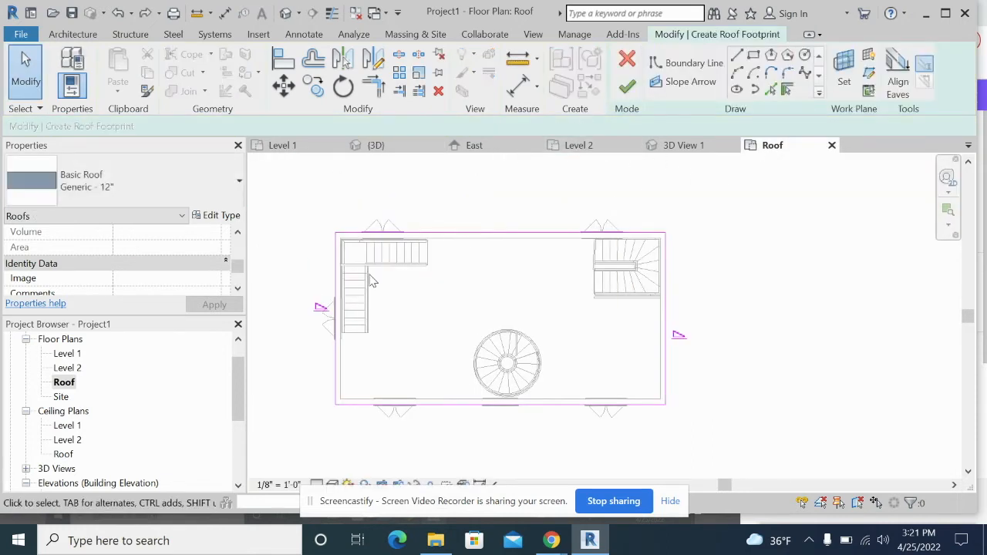
Switch the slope definition from the west and east roof edges to the north and south edges, and finish the roof.
{"action": "left_click", "coordinate": [335, 308]}
{"action": "left_click", "coordinate": [668, 330]}
{"action": "left_click", "coordinate": [325, 129]}
{"action": "left_click", "coordinate": [420, 231]}
{"action": "left_click", "coordinate": [290, 128]}
{"action": "left_click", "coordinate": [436, 402]}
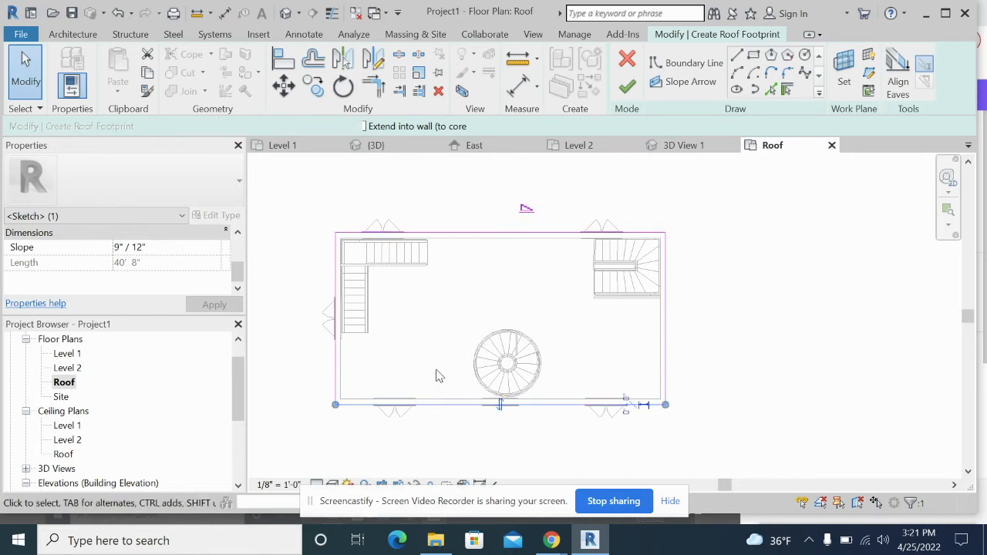
{"action": "left_click", "coordinate": [290, 127]}
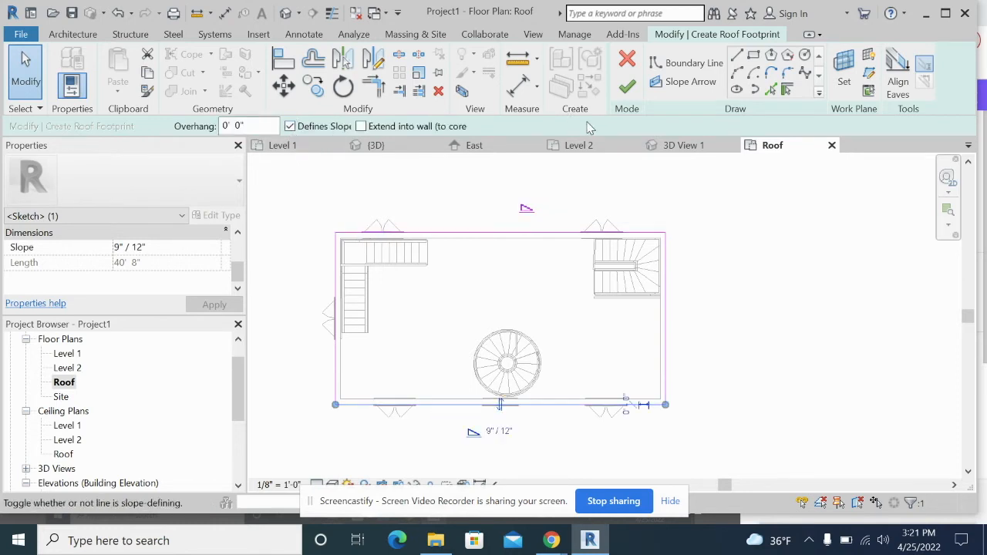
{"action": "left_click", "coordinate": [637, 86]}
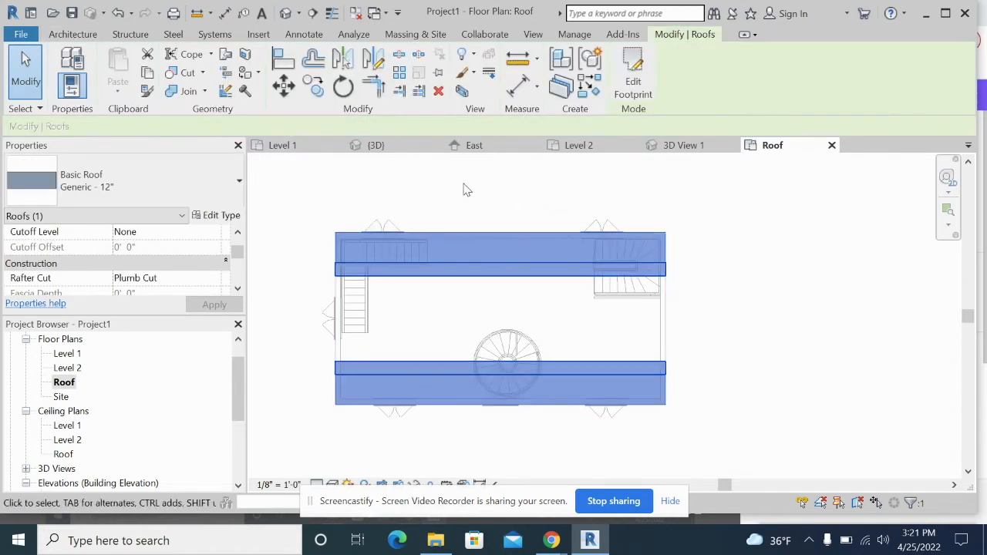
{"action": "left_click", "coordinate": [416, 149]}
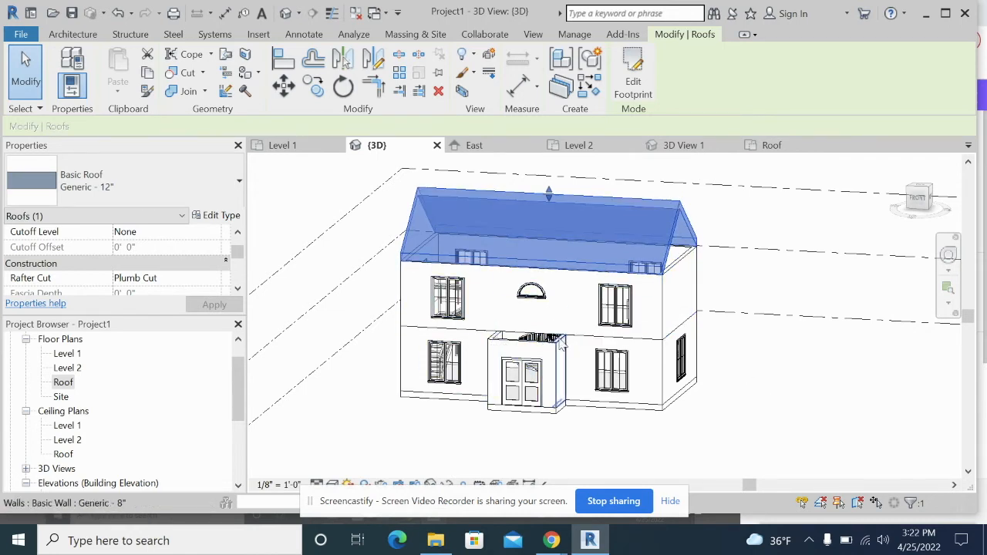
Start a footprint roof over the front entry in the Level 2 plan, using its west, south and east walls as slope-defining edges.
{"action": "left_click", "coordinate": [587, 147]}
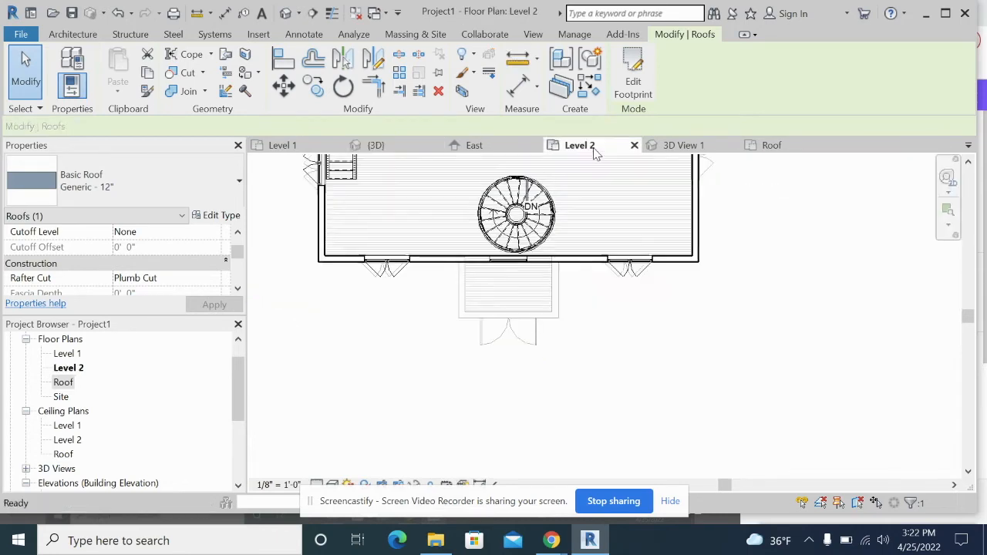
{"action": "key", "text": "Escape"}
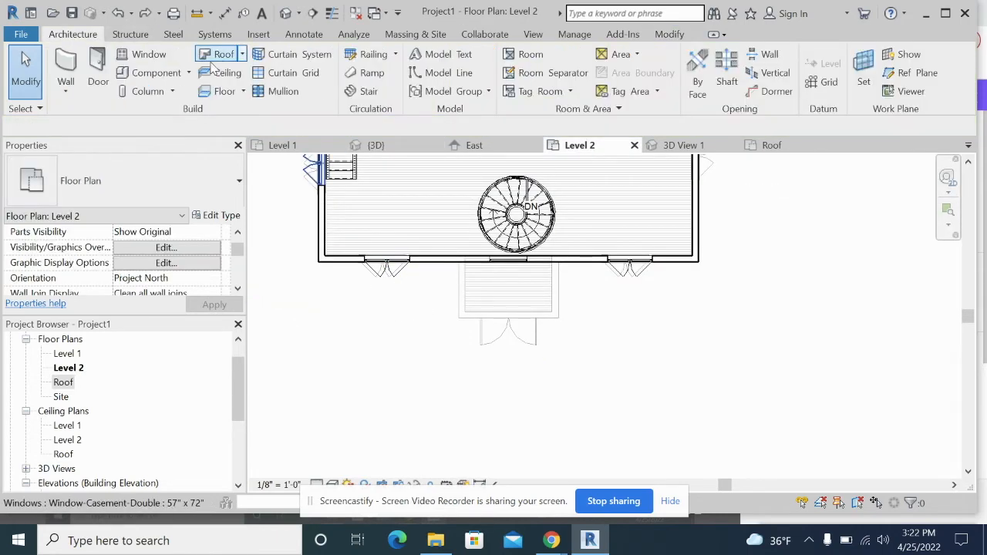
{"action": "left_click", "coordinate": [219, 59]}
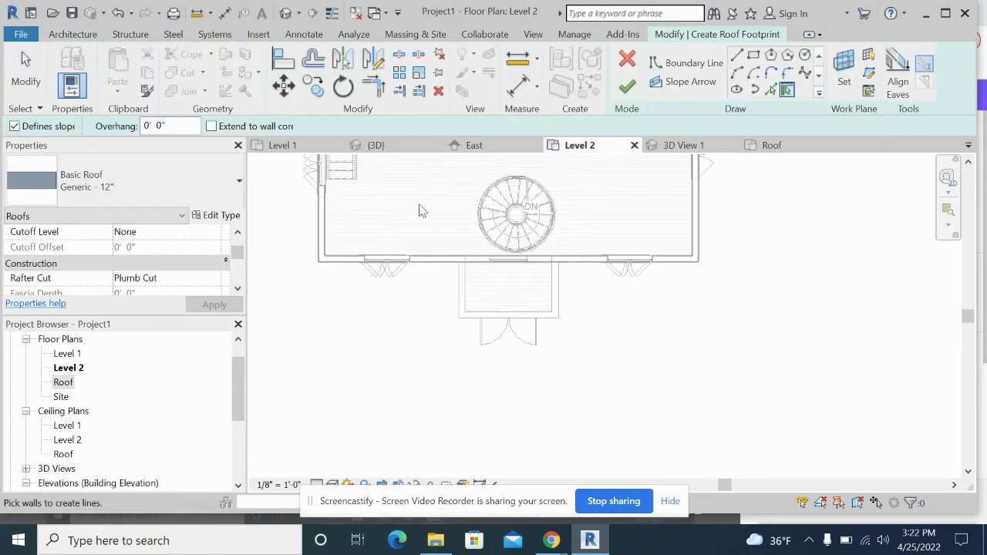
{"action": "left_click", "coordinate": [463, 283]}
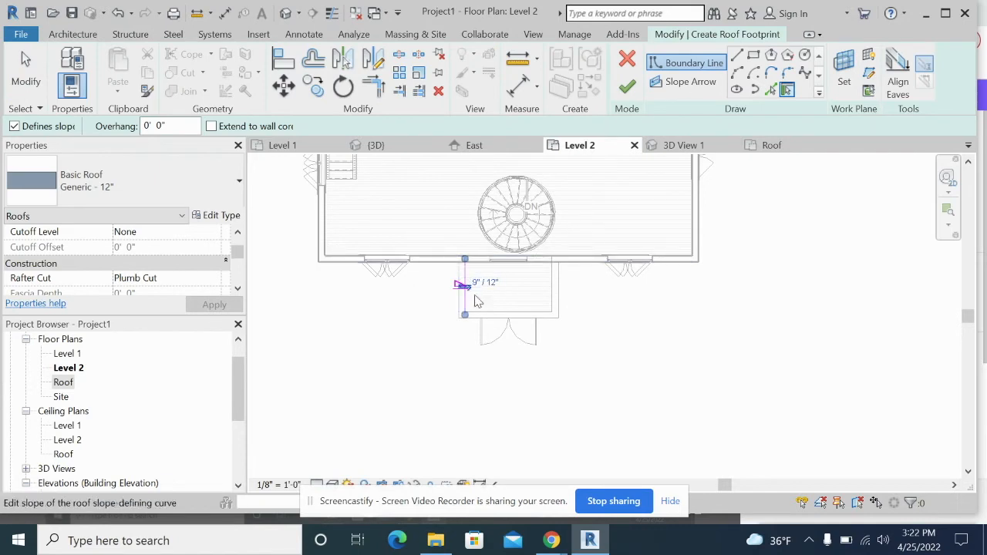
{"action": "left_click", "coordinate": [495, 312]}
{"action": "left_click", "coordinate": [559, 289]}
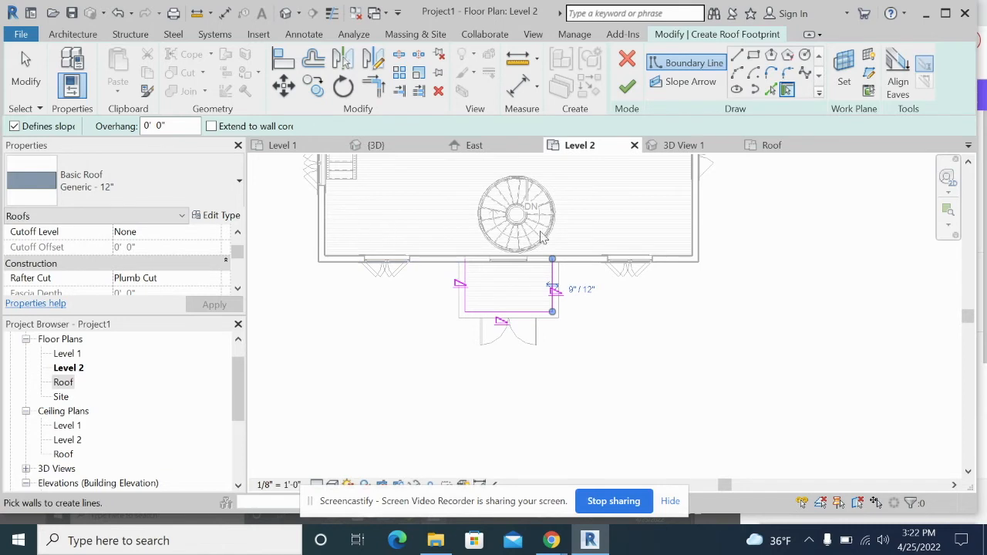
Close the entry roof footprint with a boundary line along the building's south wall.
{"action": "left_click", "coordinate": [736, 57]}
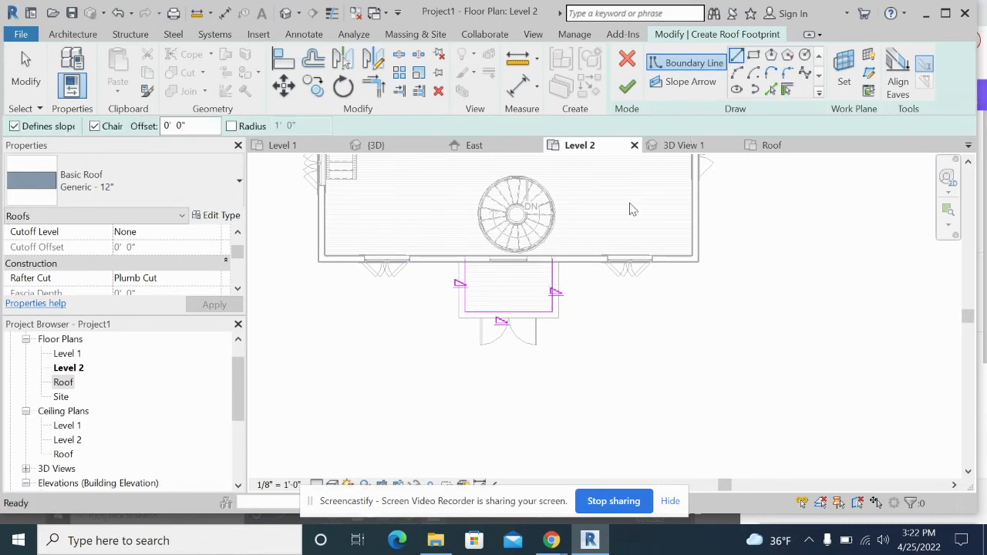
{"action": "left_click", "coordinate": [552, 258]}
{"action": "left_click", "coordinate": [465, 259]}
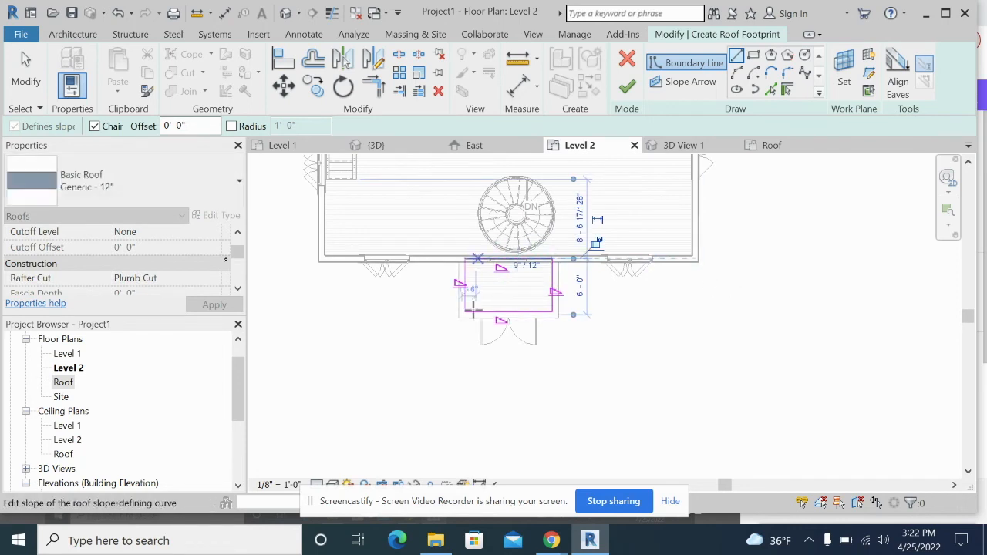
{"action": "key", "text": "Escape"}
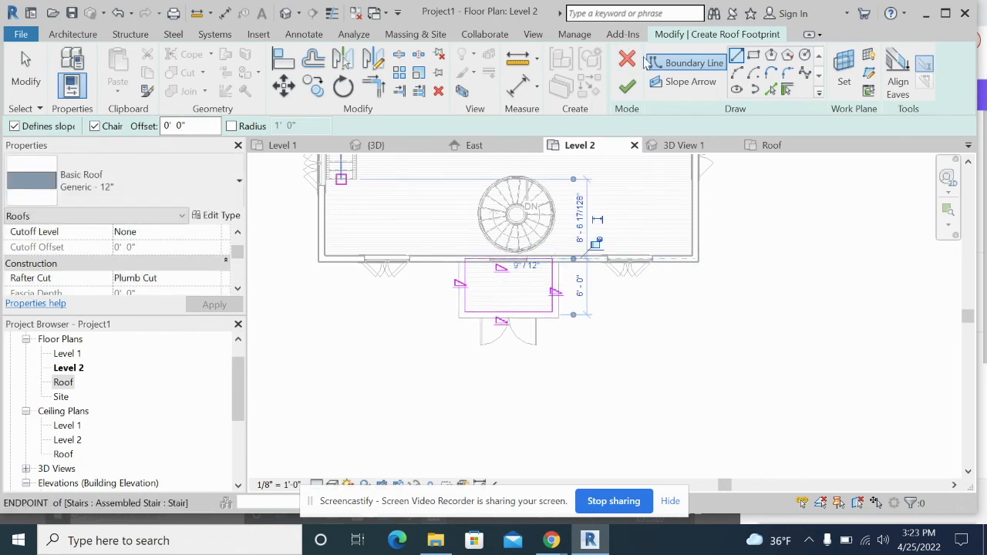
{"action": "left_click", "coordinate": [26, 76]}
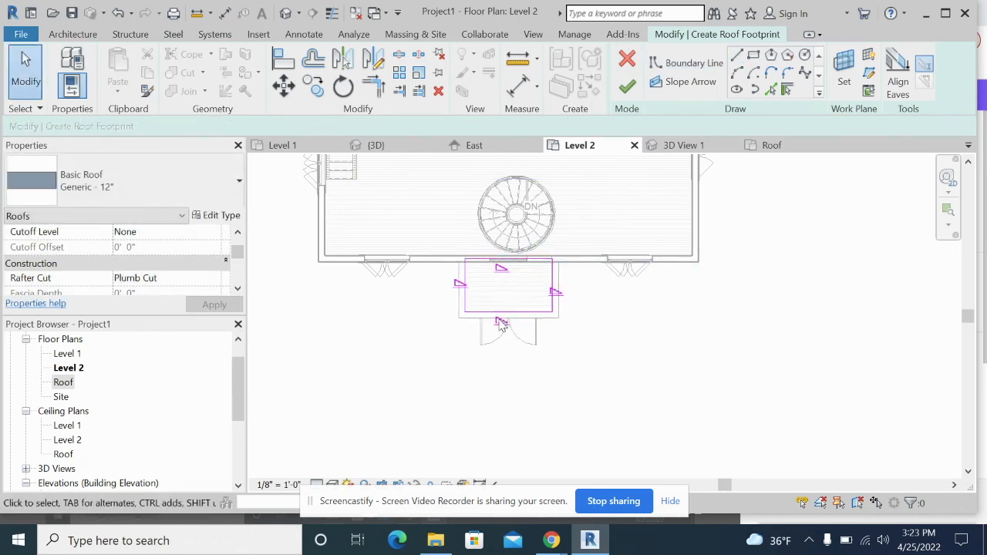
Remove the slope definition from the south and north edges of the entry roof footprint.
{"action": "left_click", "coordinate": [509, 309]}
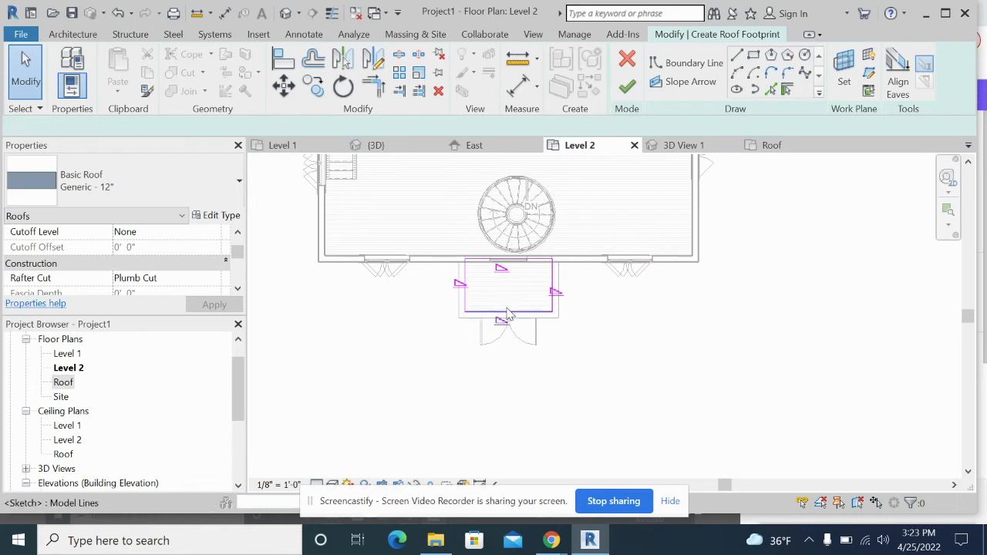
{"action": "left_click", "coordinate": [290, 127]}
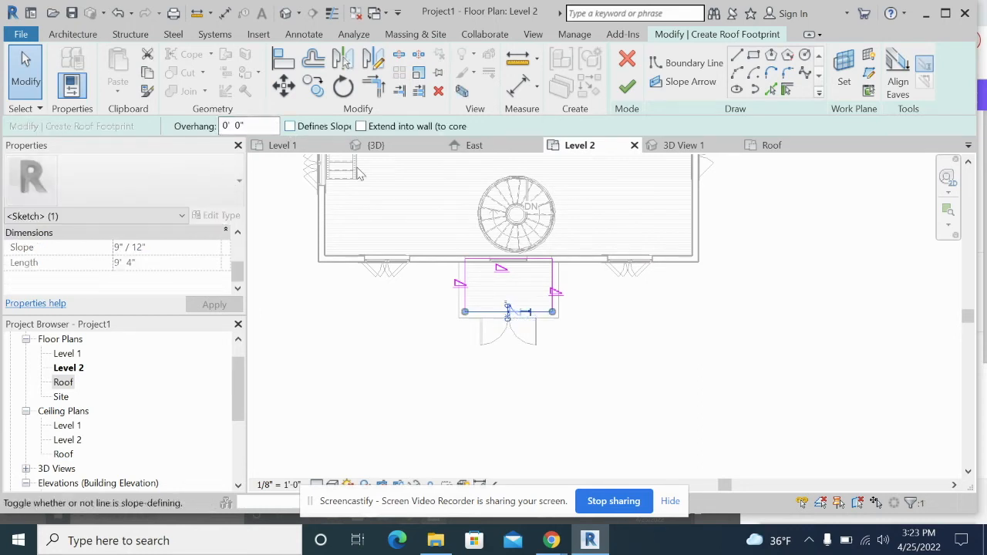
{"action": "left_click", "coordinate": [476, 261]}
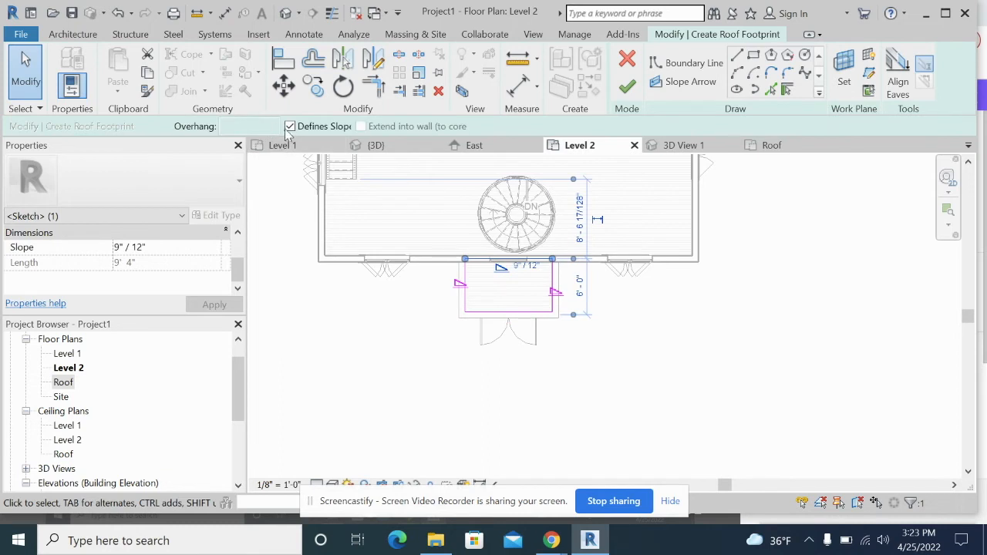
{"action": "left_click", "coordinate": [290, 126]}
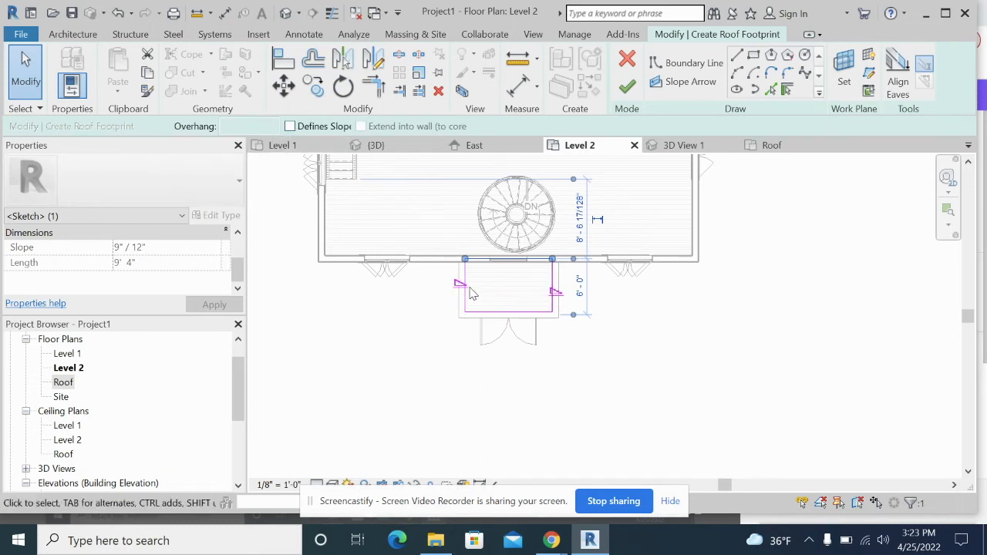
Set the overhang of the entry roof's west, east and south edges to -2' 0" so they extend outside the walls.
{"action": "left_click", "coordinate": [467, 286]}
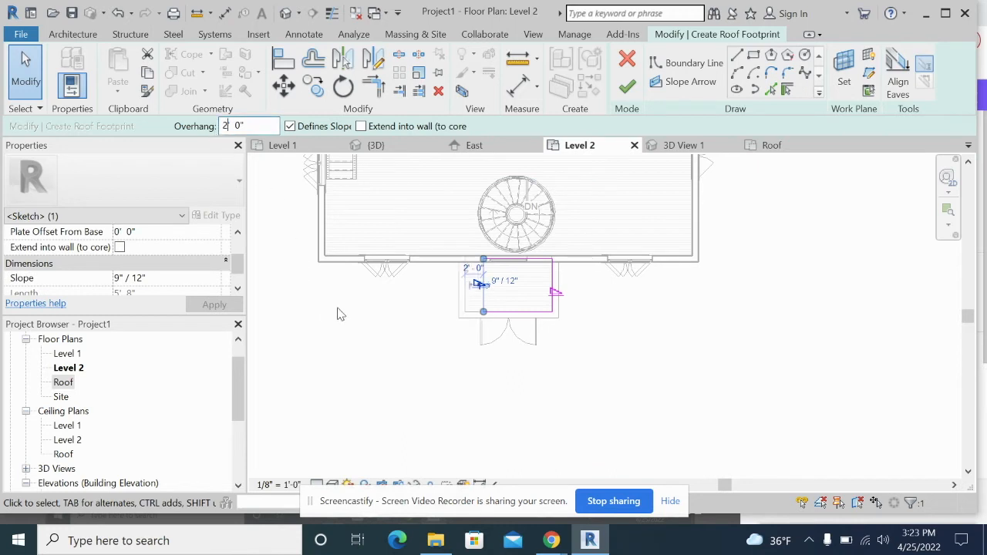
{"action": "key", "text": "BackSpace"}
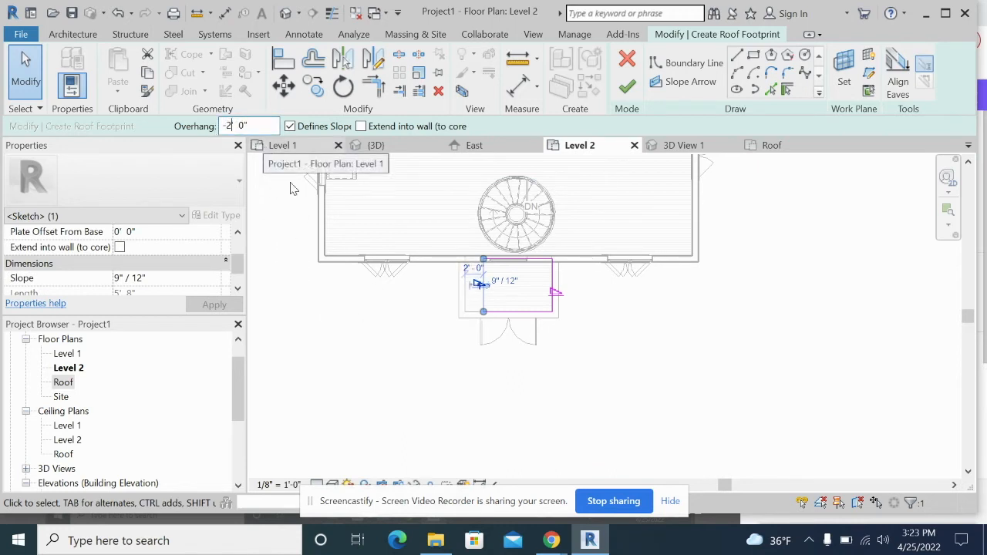
{"action": "key", "text": "Return"}
{"action": "left_click", "coordinate": [553, 287]}
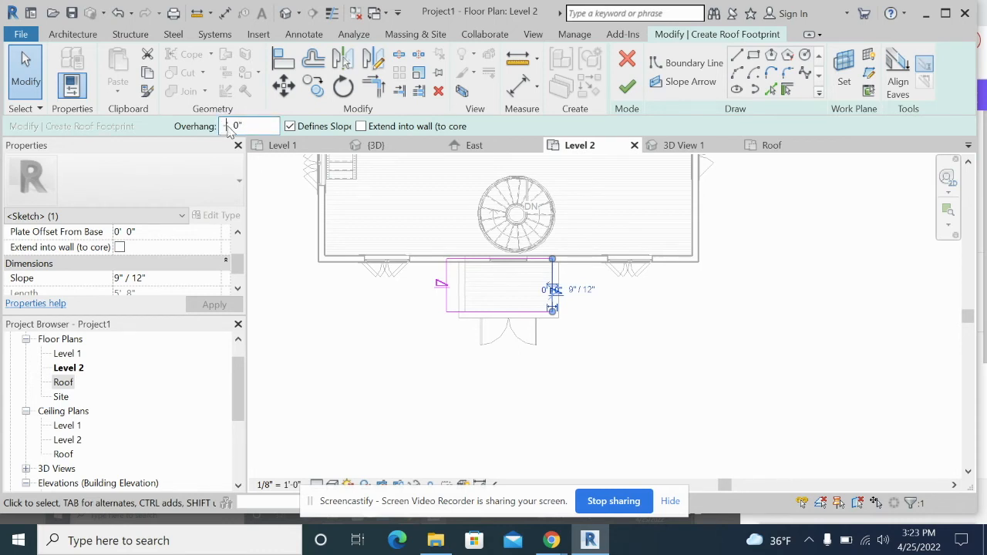
{"action": "left_click", "coordinate": [510, 312]}
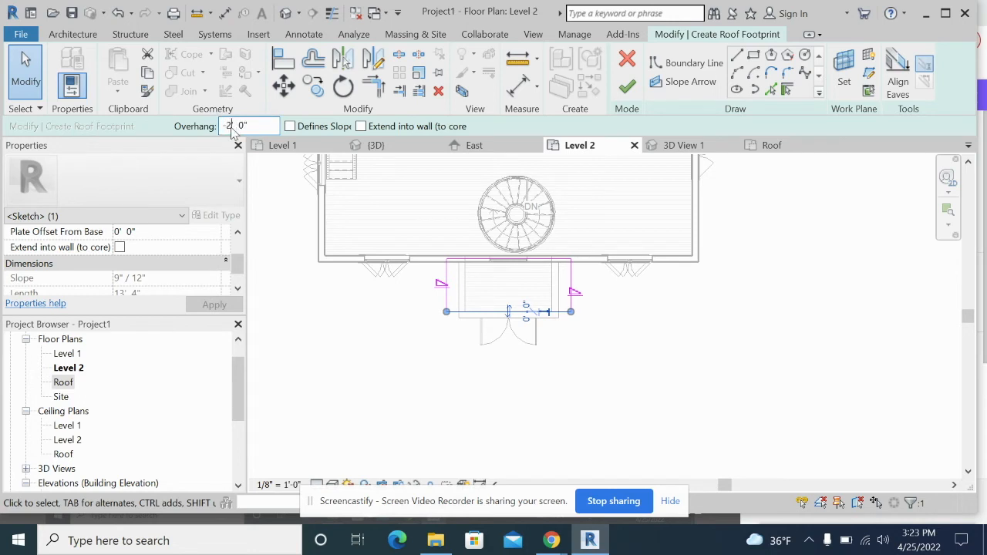
{"action": "key", "text": "Return"}
{"action": "left_click", "coordinate": [355, 317]}
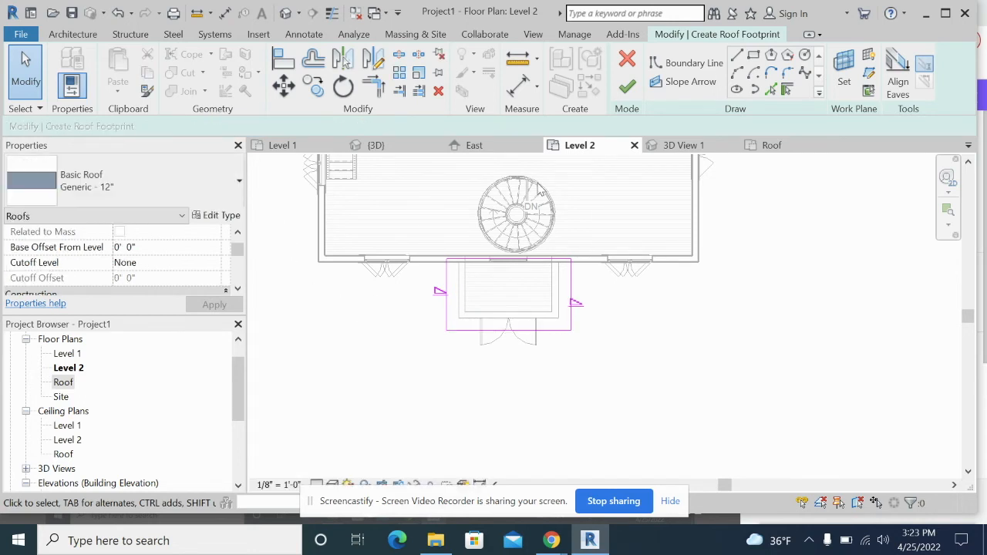
Finish the entry roof and inspect it from the front and east side in the {3D} view.
{"action": "left_click", "coordinate": [628, 87]}
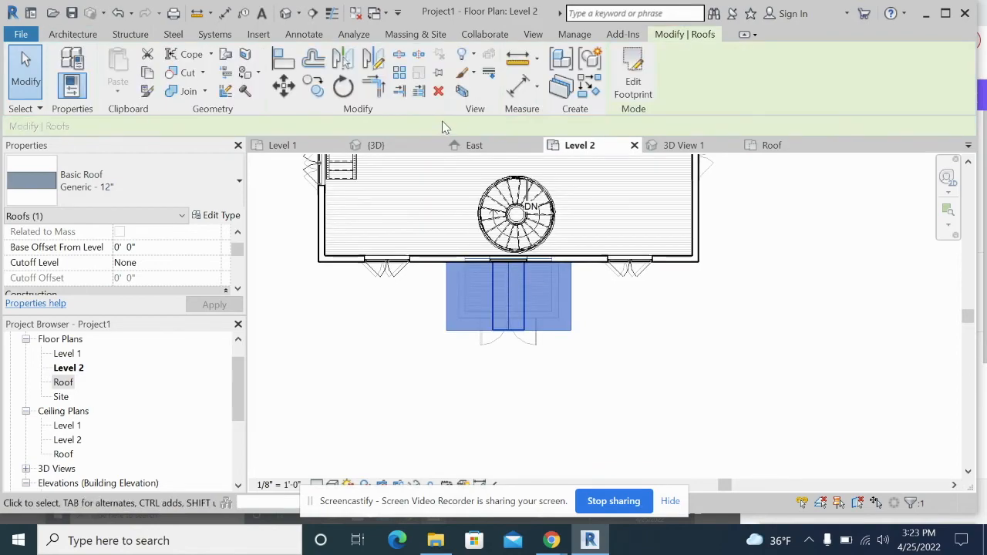
{"action": "left_click", "coordinate": [414, 145]}
{"action": "mouse_move", "coordinate": [617, 441]}
{"action": "middle_mouse_down", "text": "shift"}
{"action": "mouse_move", "coordinate": [603, 330]}
{"action": "mouse_move", "coordinate": [631, 426]}
{"action": "middle_mouse_up", "text": "shift"}
{"action": "left_click_drag", "start_coordinate": [525, 312], "coordinate": [525, 322]}
{"action": "left_click", "coordinate": [741, 407]}
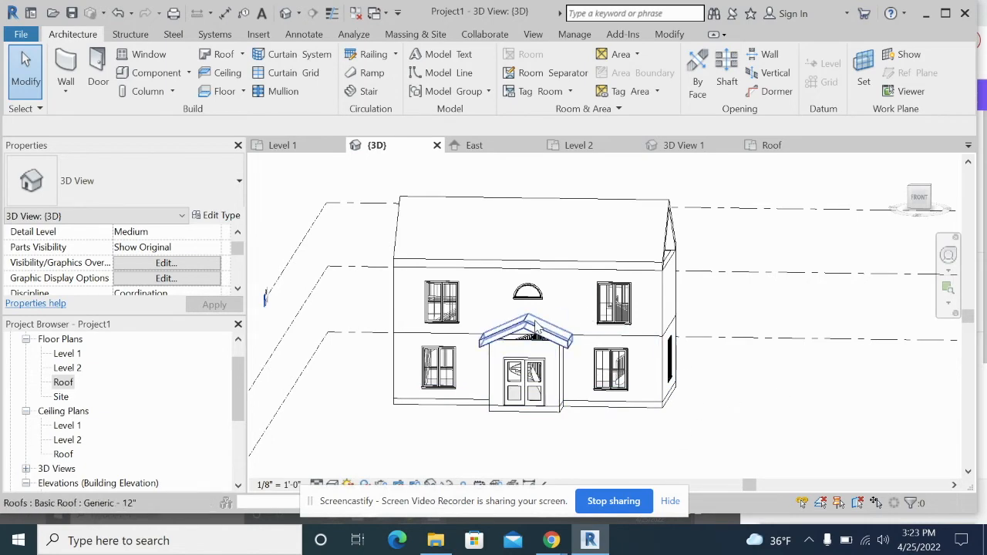
{"action": "middle_click_drag", "start_coordinate": [778, 378], "coordinate": [740, 375], "text": "shift"}
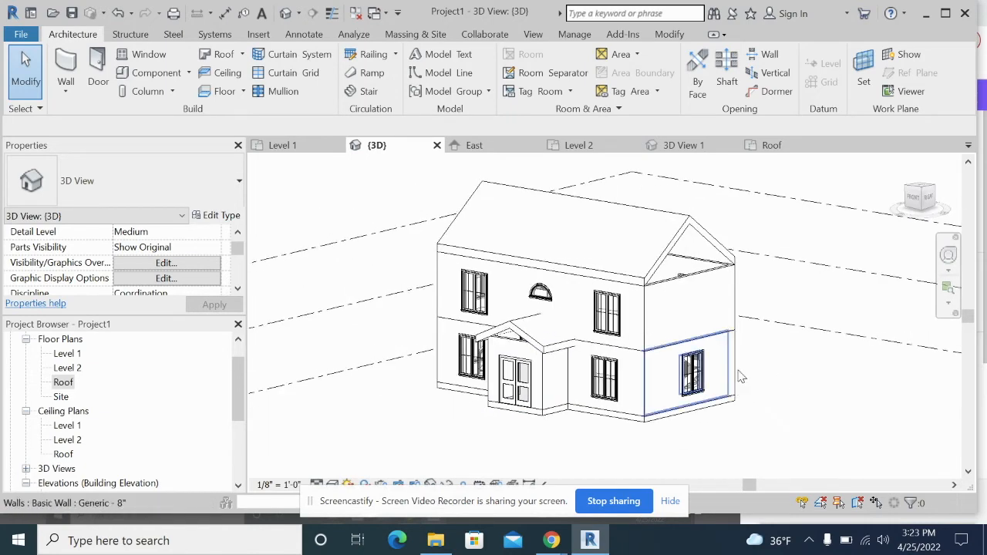
Attach the top of the second-story east wall to the main roof.
{"action": "left_click", "coordinate": [719, 279]}
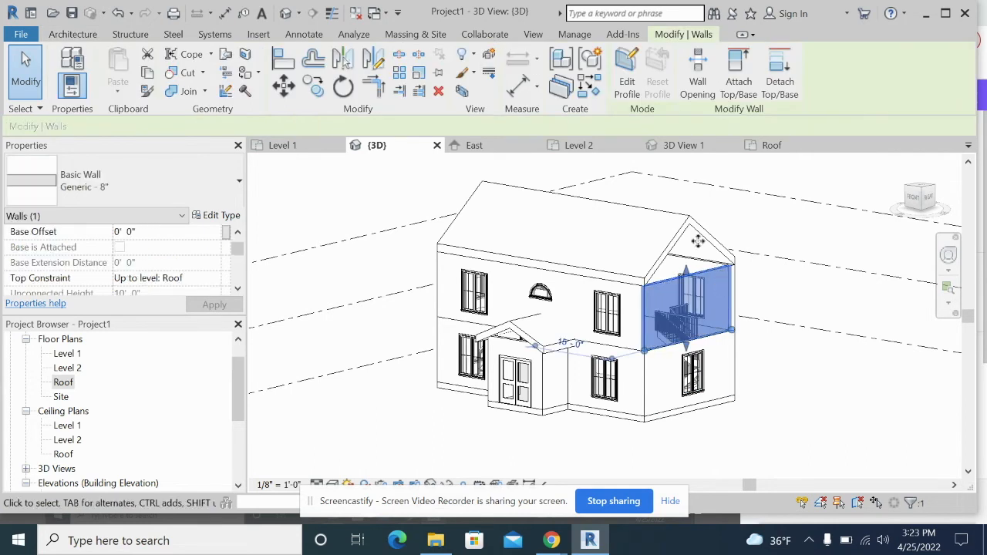
{"action": "left_click", "coordinate": [739, 65]}
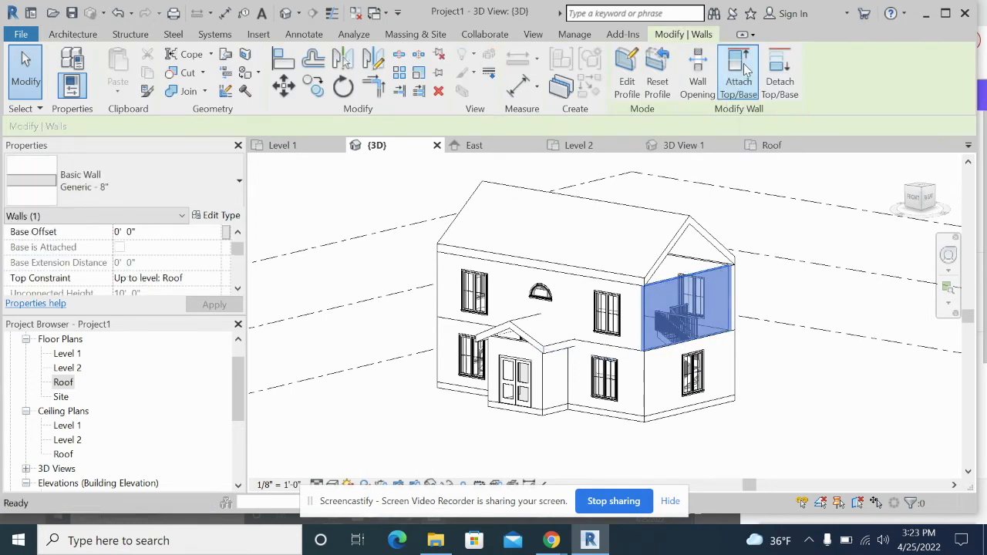
{"action": "left_click", "coordinate": [703, 239]}
Attach the top of the front entry wall to the entry roof.
{"action": "left_click", "coordinate": [516, 324]}
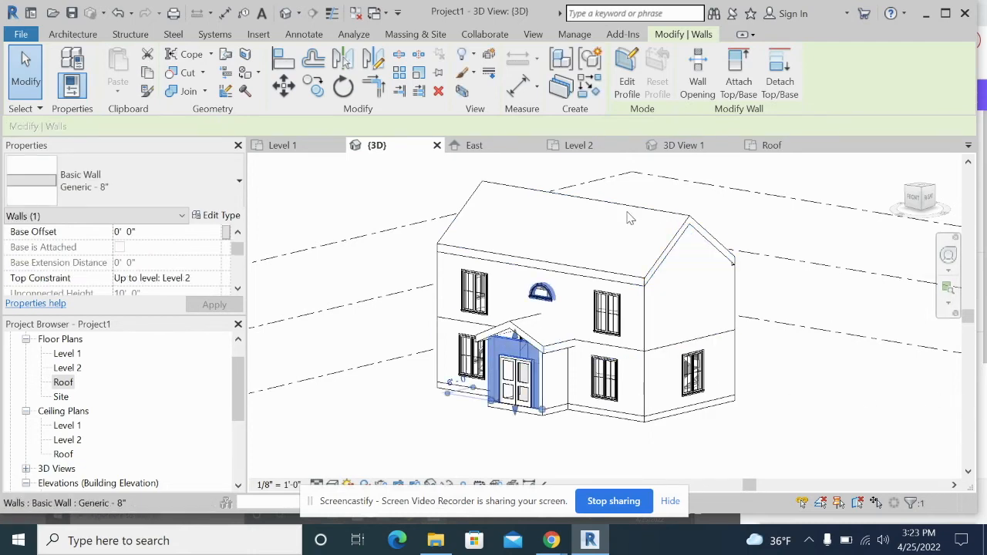
{"action": "left_click", "coordinate": [738, 73]}
{"action": "left_click", "coordinate": [518, 333]}
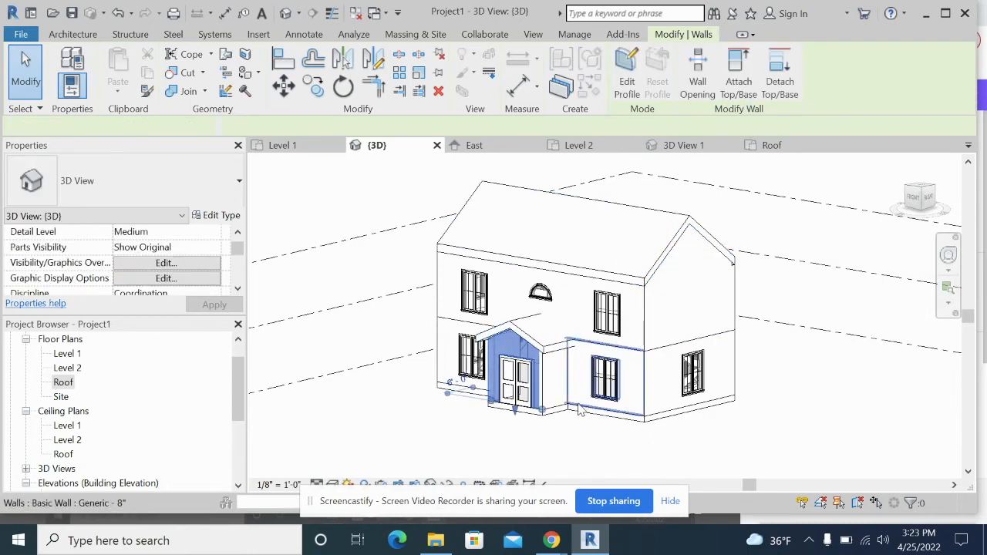
Attach the top of the second-story west wall to the main roof, and return to a front view of the building.
{"action": "middle_click_drag", "start_coordinate": [478, 459], "coordinate": [557, 373], "text": "shift"}
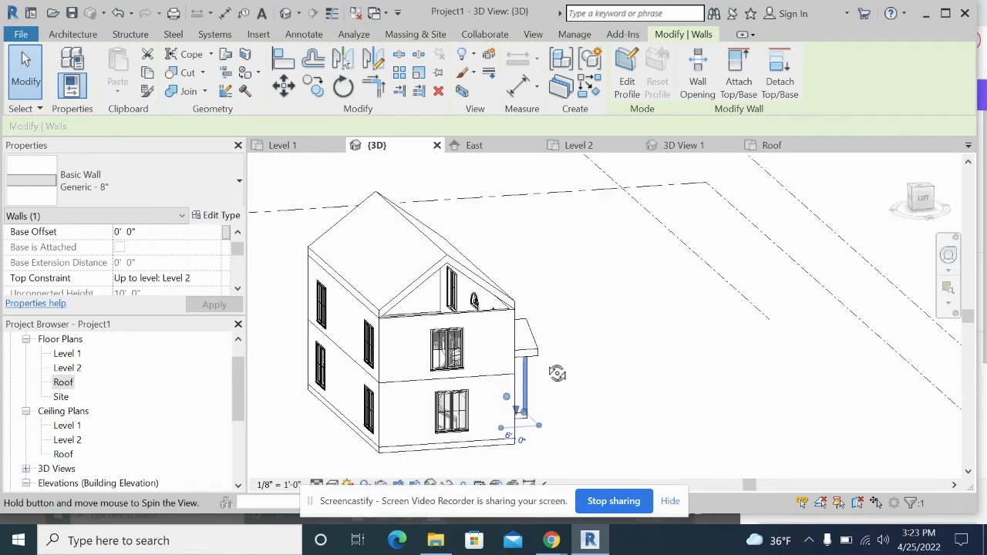
{"action": "left_click", "coordinate": [486, 333]}
{"action": "left_click", "coordinate": [739, 77]}
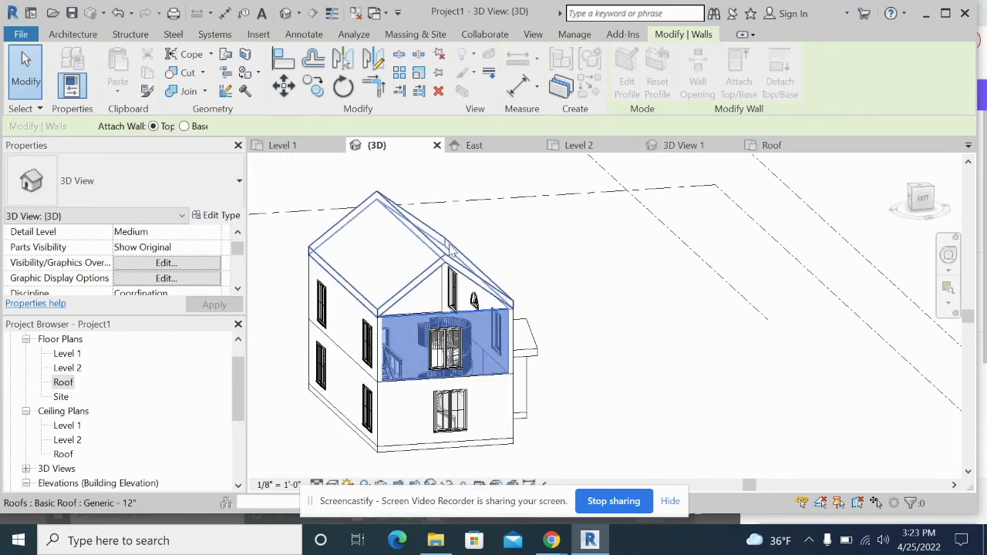
{"action": "left_click", "coordinate": [445, 271]}
{"action": "key", "text": "Escape"}
{"action": "middle_click_drag", "start_coordinate": [707, 342], "coordinate": [562, 330], "text": "shift"}
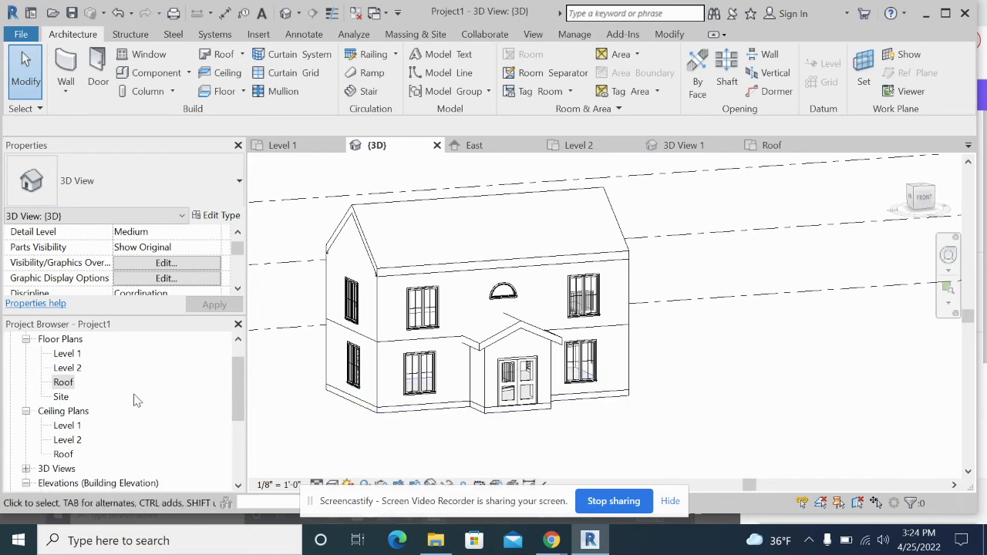
Start a new sheet from the project's Sheets category.
{"action": "scroll", "coordinate": [135, 399], "scroll_direction": "down", "scroll_amount": 3}
{"action": "scroll", "coordinate": [137, 398], "scroll_direction": "down", "scroll_amount": 7}
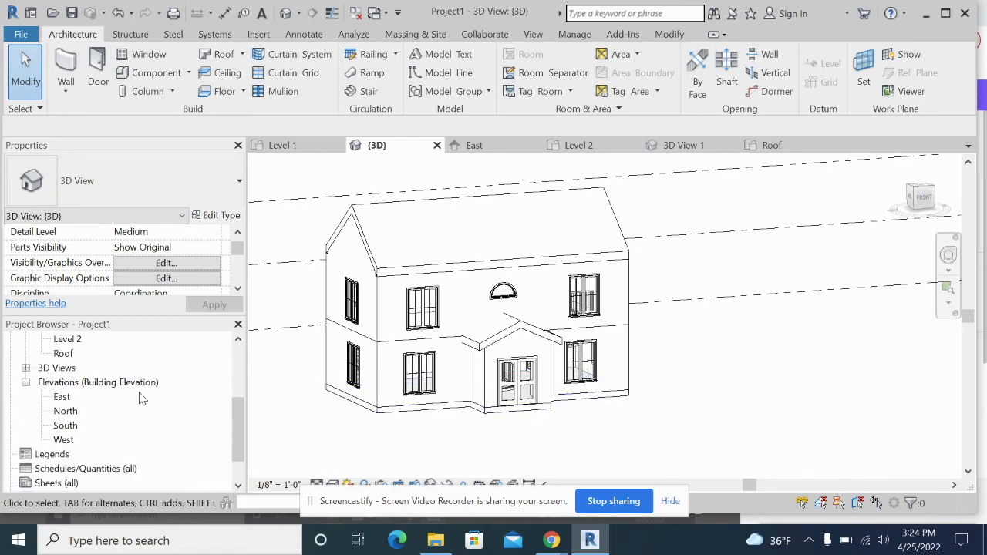
{"action": "left_click", "coordinate": [46, 441]}
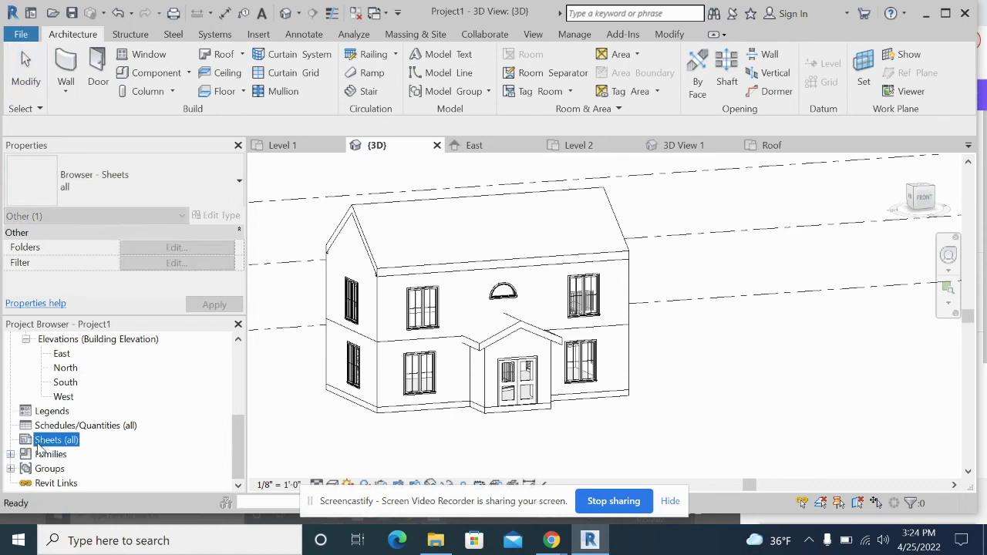
{"action": "right_click", "coordinate": [31, 446]}
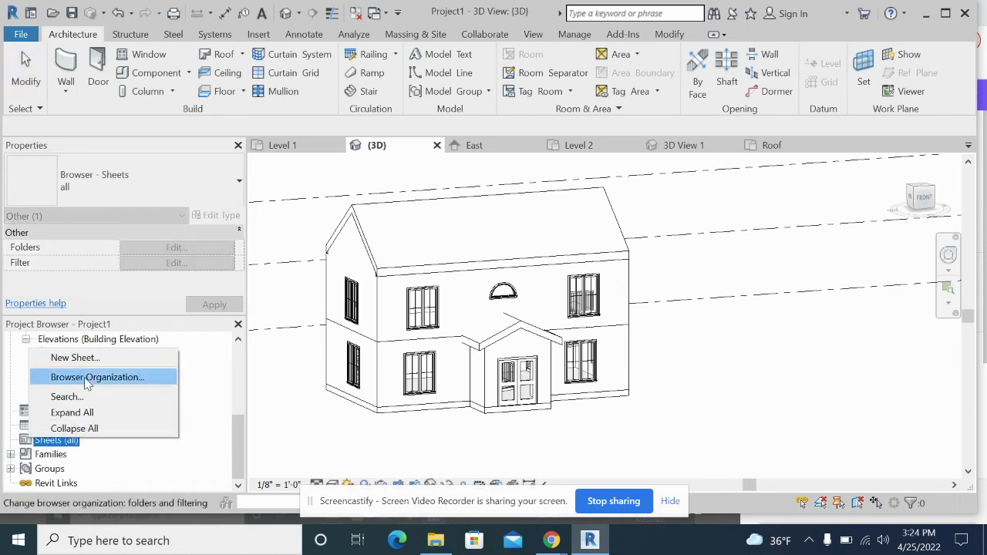
{"action": "left_click", "coordinate": [92, 363]}
Load the B 11 x 17 Horizontal titleblock from the US Imperial Titleblocks library and create the sheet with it.
{"action": "left_click", "coordinate": [587, 104]}
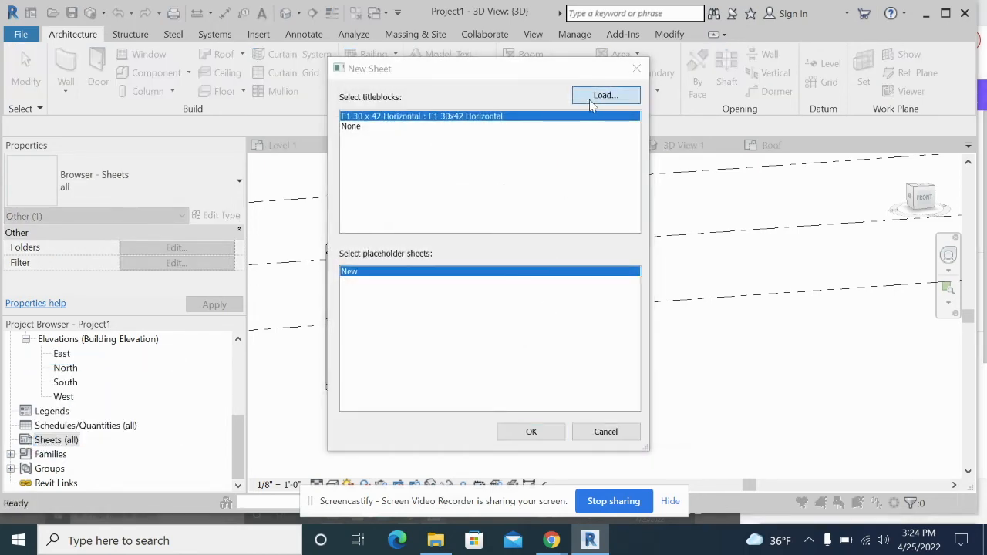
{"action": "left_click", "coordinate": [368, 113]}
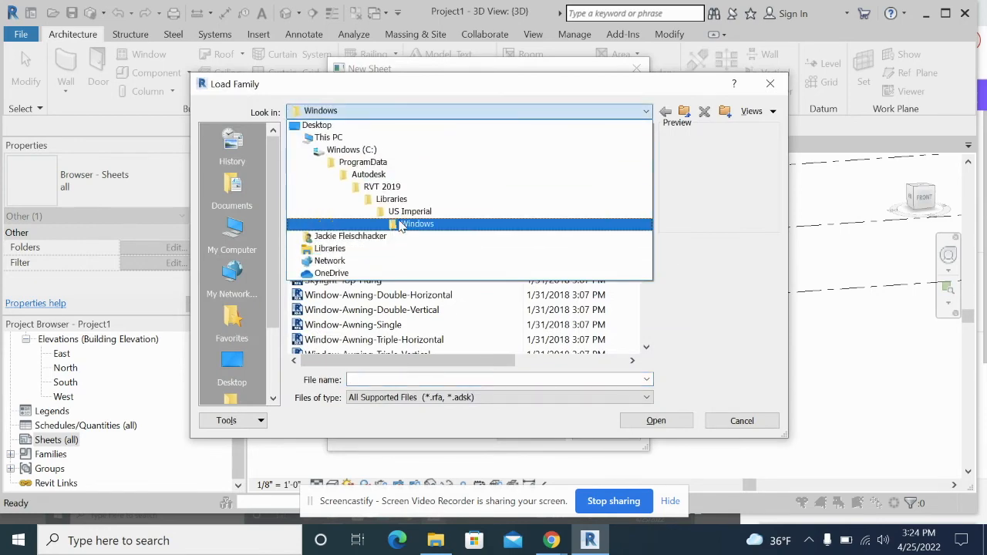
{"action": "left_click", "coordinate": [395, 202]}
{"action": "scroll", "coordinate": [387, 291], "scroll_direction": "down", "scroll_amount": 9}
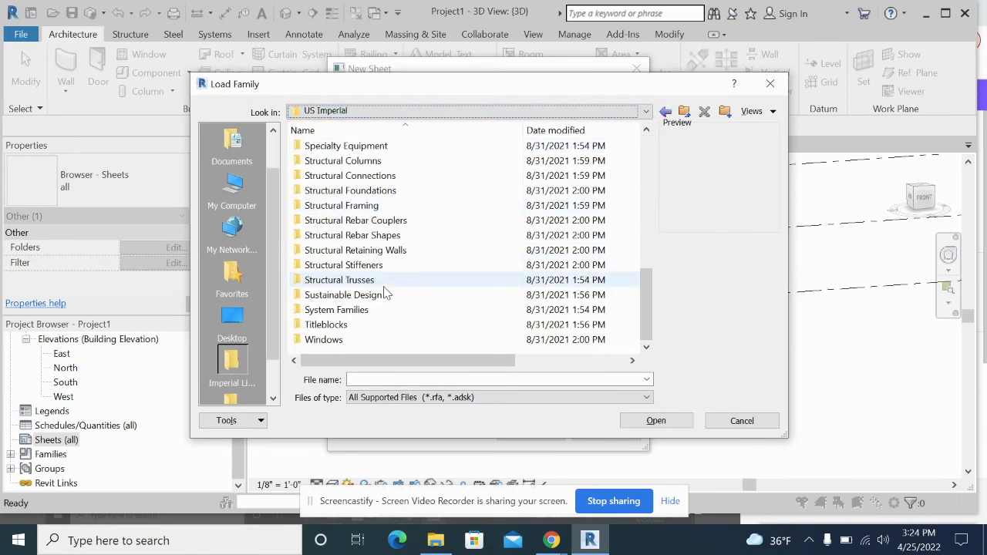
{"action": "double_click", "coordinate": [370, 325]}
{"action": "left_click", "coordinate": [354, 161]}
{"action": "left_click", "coordinate": [644, 419]}
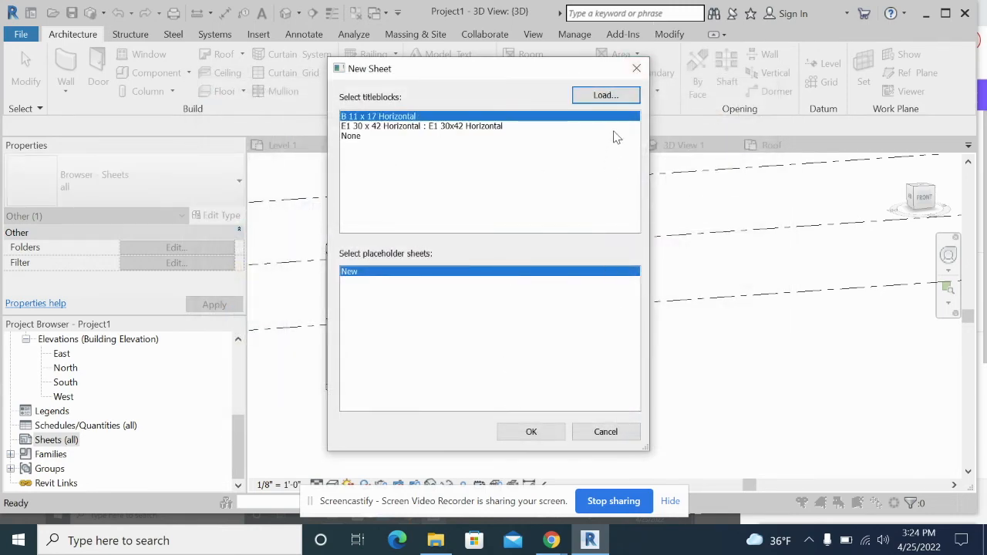
{"action": "left_click", "coordinate": [532, 431]}
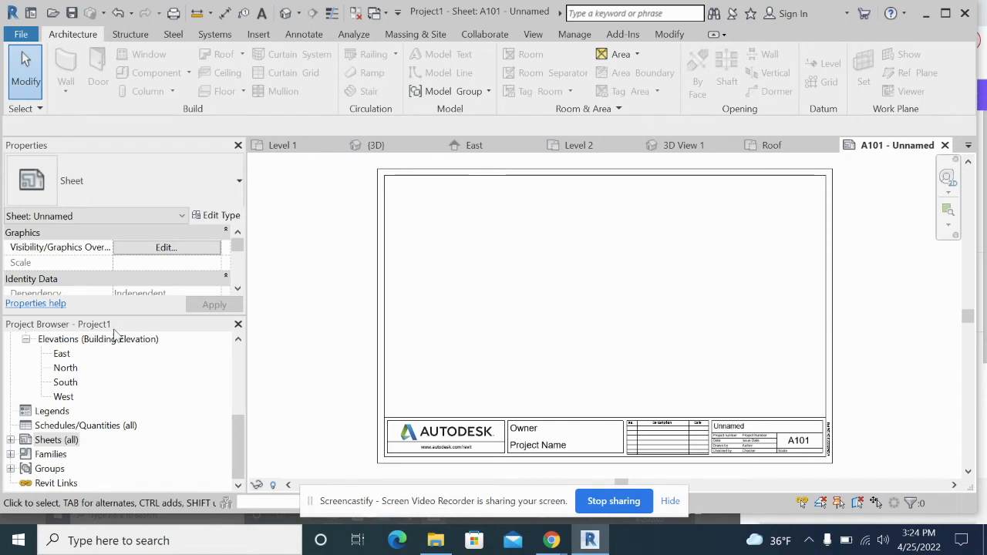
Try placing the Level 1 floor plan on sheet A101, and delete the placed viewport.
{"action": "scroll", "coordinate": [121, 370], "scroll_direction": "up", "scroll_amount": 5}
{"action": "left_click", "coordinate": [68, 383]}
{"action": "left_click_drag", "start_coordinate": [68, 384], "coordinate": [96, 383]}
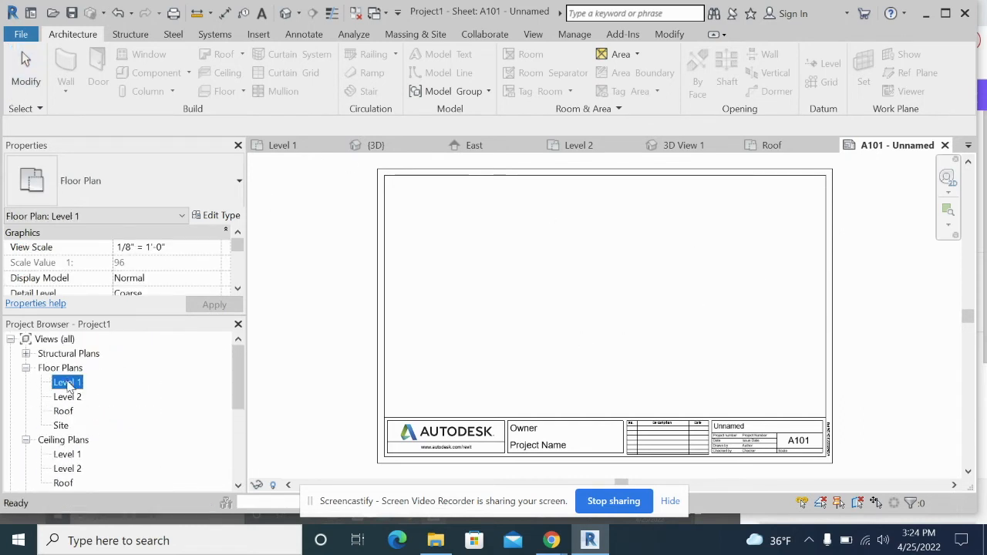
{"action": "left_click_drag", "start_coordinate": [518, 281], "coordinate": [515, 282]}
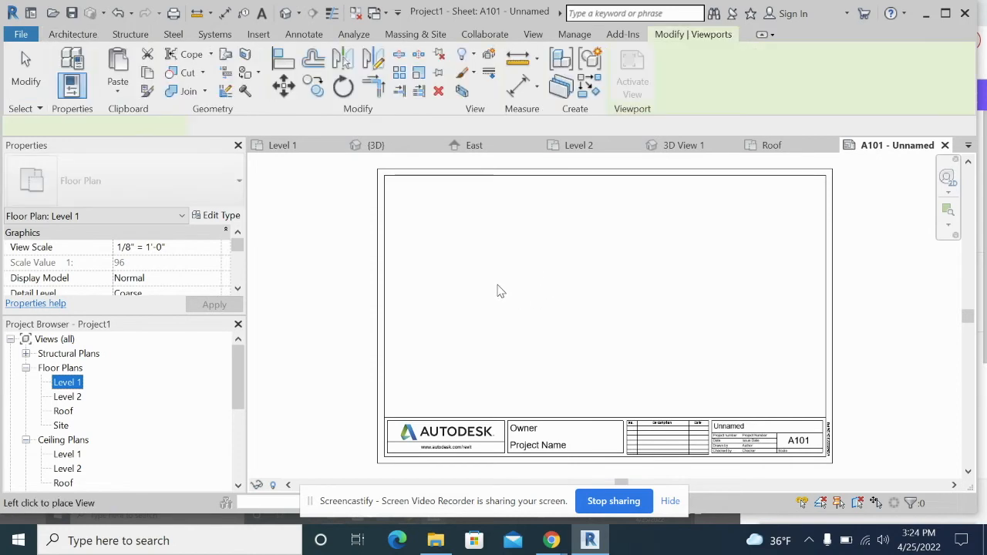
{"action": "left_click", "coordinate": [591, 279]}
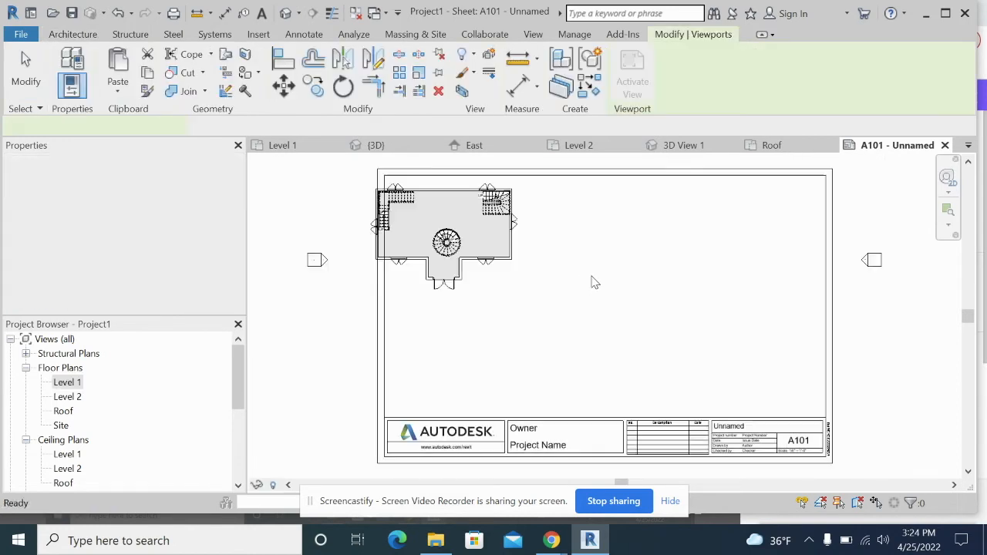
{"action": "scroll", "coordinate": [472, 241], "scroll_direction": "down", "scroll_amount": 2}
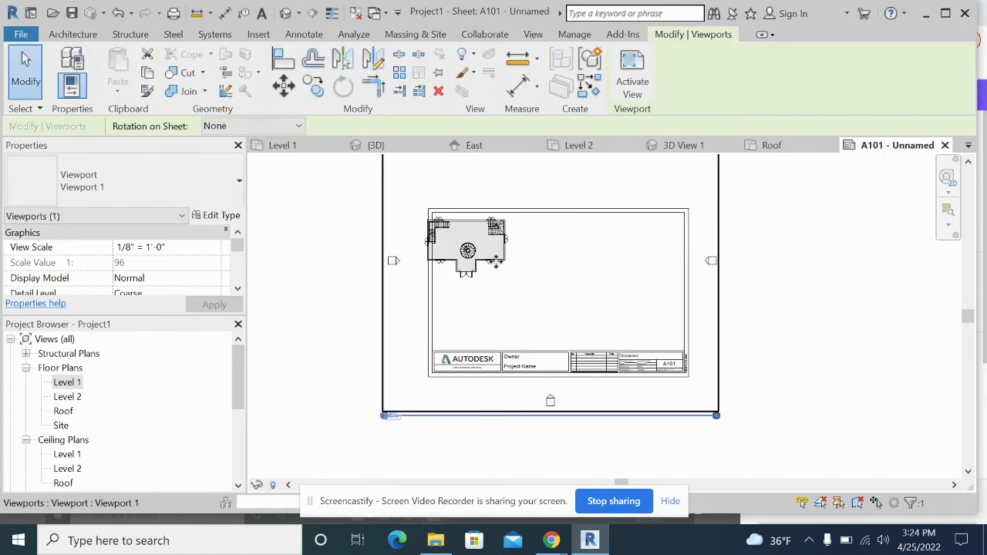
{"action": "key", "text": "Delete"}
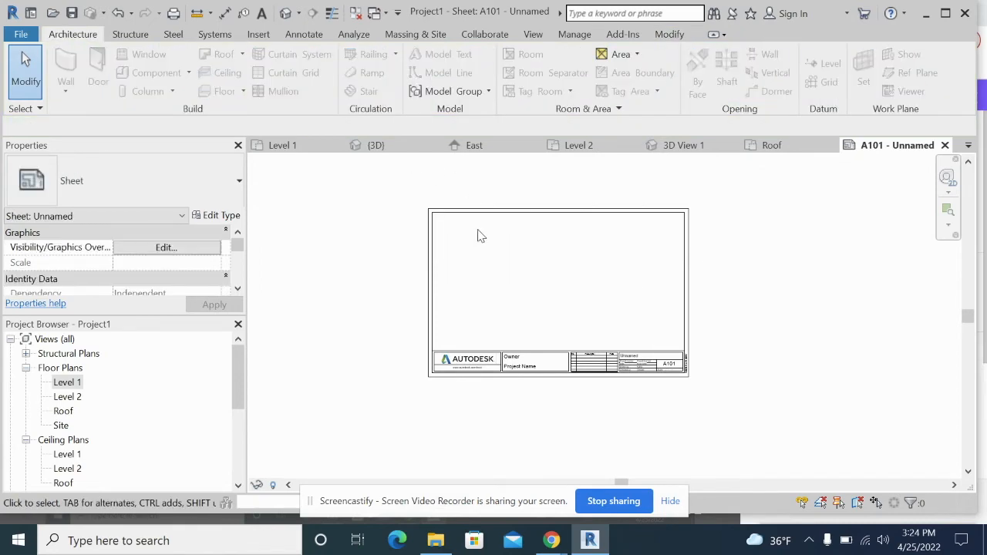
Move the north elevation marker in the Level 1 plan to just above the building's north wall.
{"action": "left_click", "coordinate": [303, 148]}
{"action": "scroll", "coordinate": [579, 345], "scroll_direction": "down", "scroll_amount": 5}
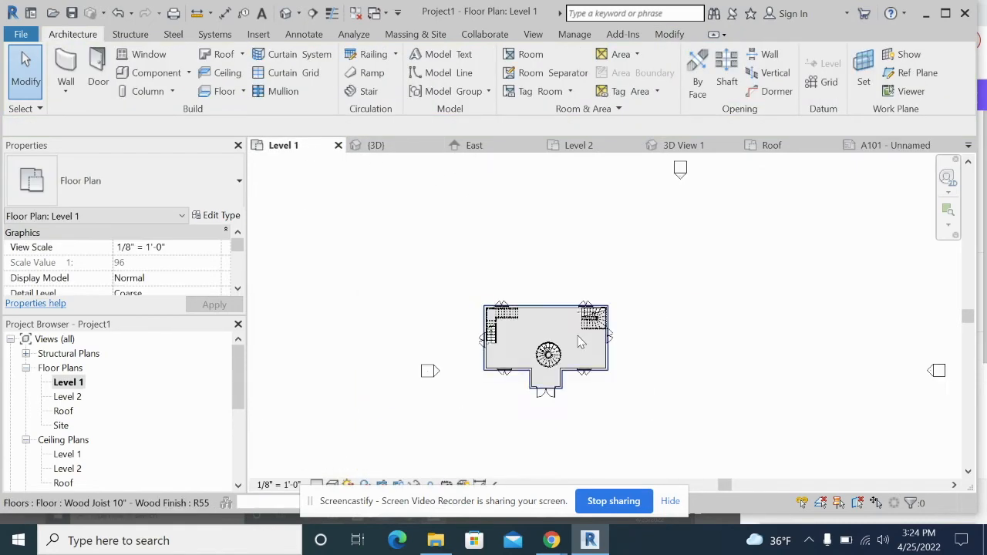
{"action": "scroll", "coordinate": [633, 243], "scroll_direction": "up", "scroll_amount": 2}
{"action": "left_click", "coordinate": [637, 239]}
{"action": "mouse_move", "coordinate": [637, 239]}
{"action": "left_mouse_down"}
{"action": "mouse_move", "coordinate": [534, 299]}
{"action": "mouse_move", "coordinate": [522, 326]}
{"action": "left_mouse_up"}
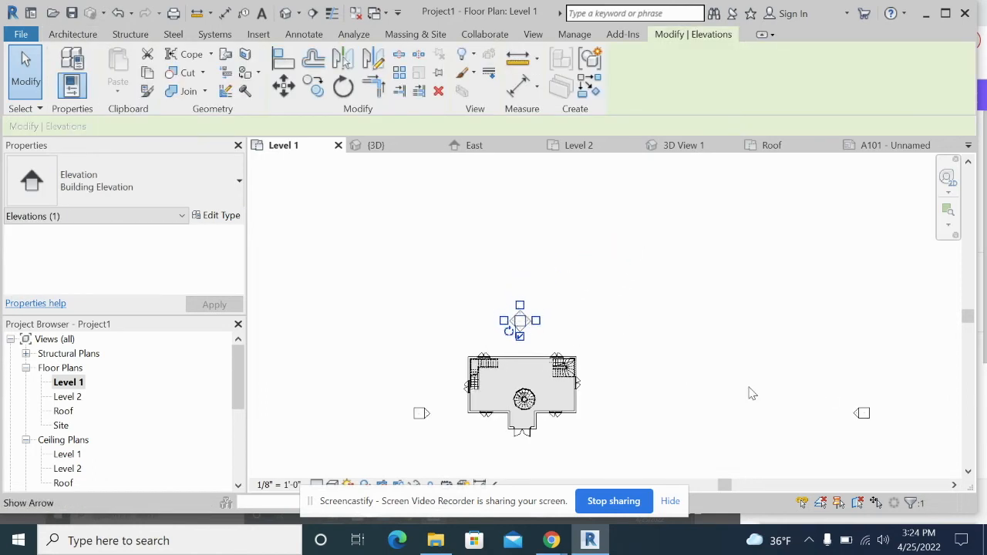
{"action": "left_click", "coordinate": [750, 390]}
Move the east elevation marker in the Level 1 plan to just outside the building's east wall.
{"action": "left_click", "coordinate": [863, 415]}
{"action": "left_click", "coordinate": [888, 411]}
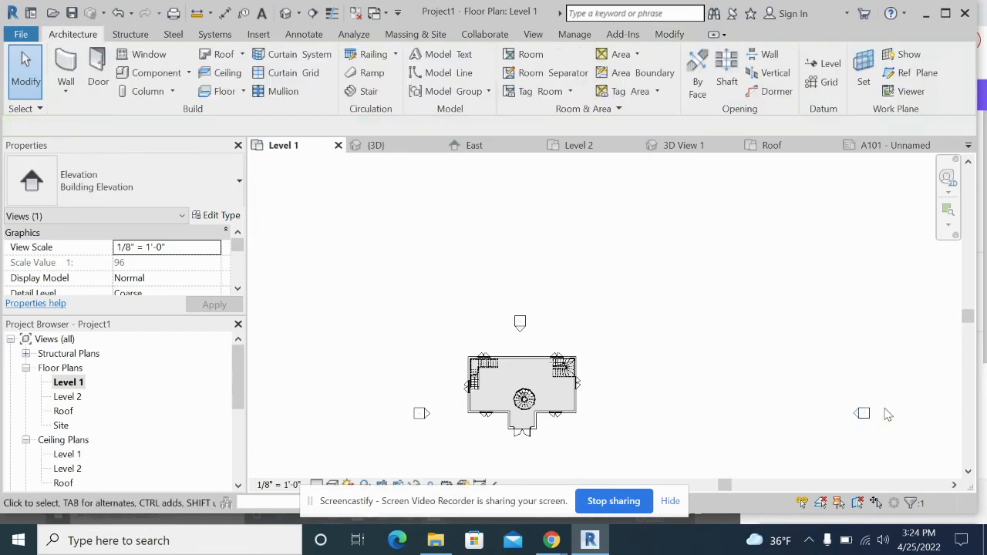
{"action": "left_click", "coordinate": [863, 414]}
{"action": "left_click_drag", "start_coordinate": [760, 392], "coordinate": [614, 384]}
{"action": "left_click", "coordinate": [652, 412]}
Move the south elevation marker to just below the building's front entrance.
{"action": "scroll", "coordinate": [663, 411], "scroll_direction": "down", "scroll_amount": 1}
{"action": "middle_click_drag", "start_coordinate": [670, 414], "coordinate": [660, 278]}
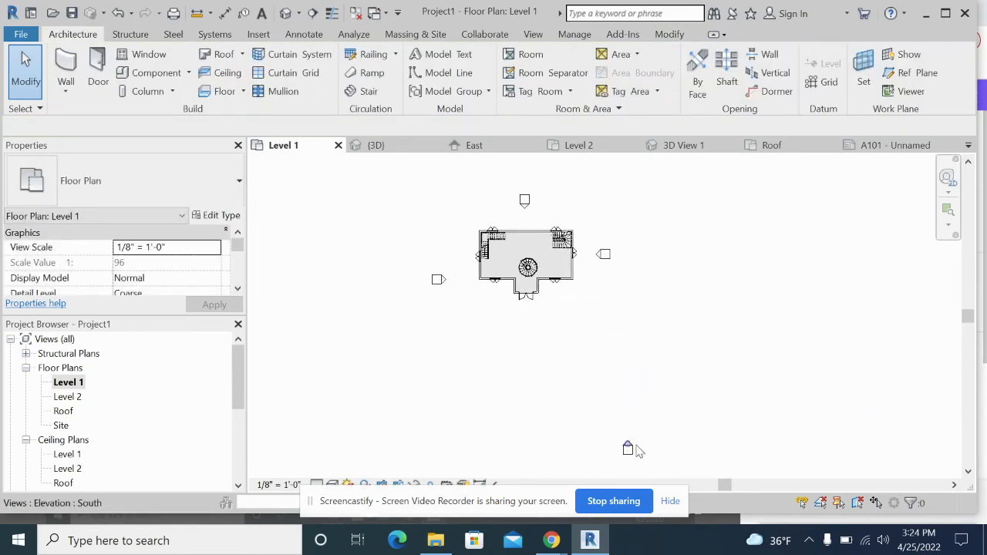
{"action": "left_click", "coordinate": [627, 453]}
{"action": "left_click_drag", "start_coordinate": [617, 459], "coordinate": [545, 353]}
{"action": "left_click_drag", "start_coordinate": [661, 413], "coordinate": [533, 239]}
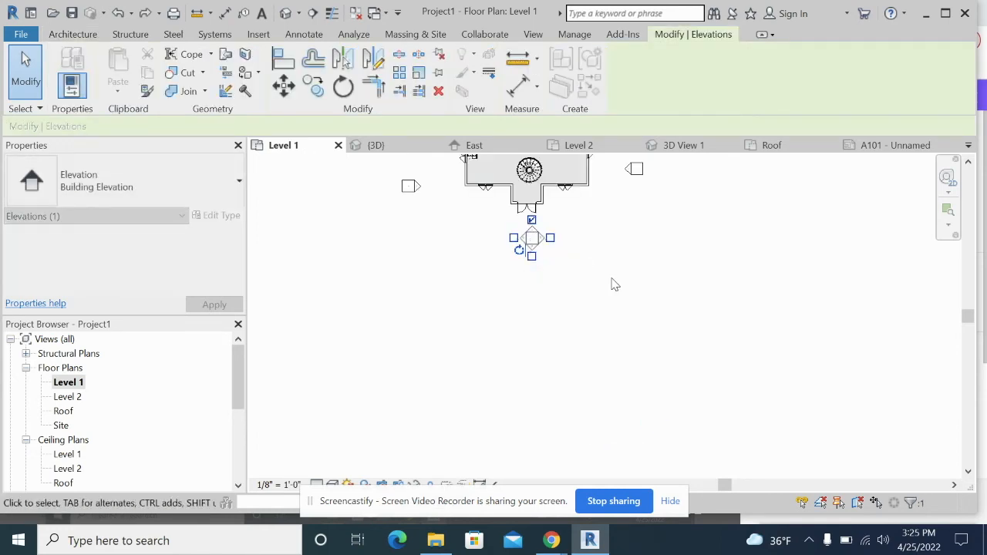
{"action": "left_click", "coordinate": [612, 284]}
{"action": "middle_click_drag", "start_coordinate": [628, 258], "coordinate": [626, 379]}
Place the Level 1 floor plan on sheet A101 and shift its viewport toward the sheet's upper-left corner.
{"action": "left_click", "coordinate": [886, 145]}
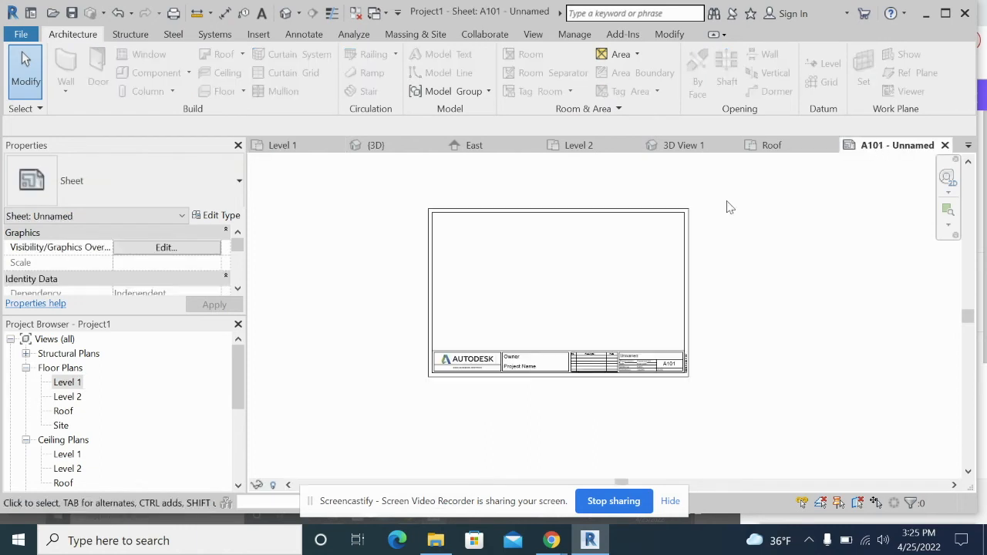
{"action": "left_click_drag", "start_coordinate": [68, 382], "coordinate": [487, 282]}
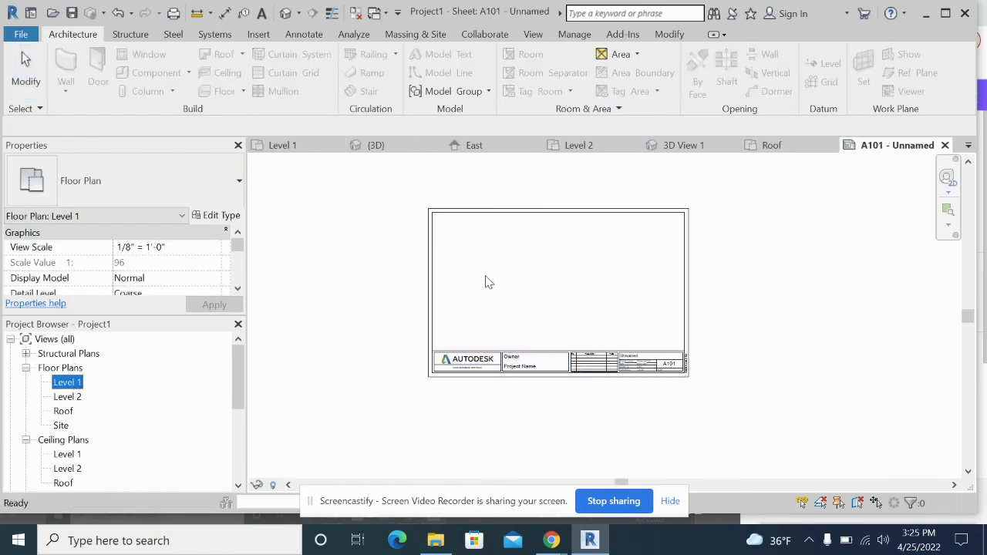
{"action": "left_click", "coordinate": [525, 282]}
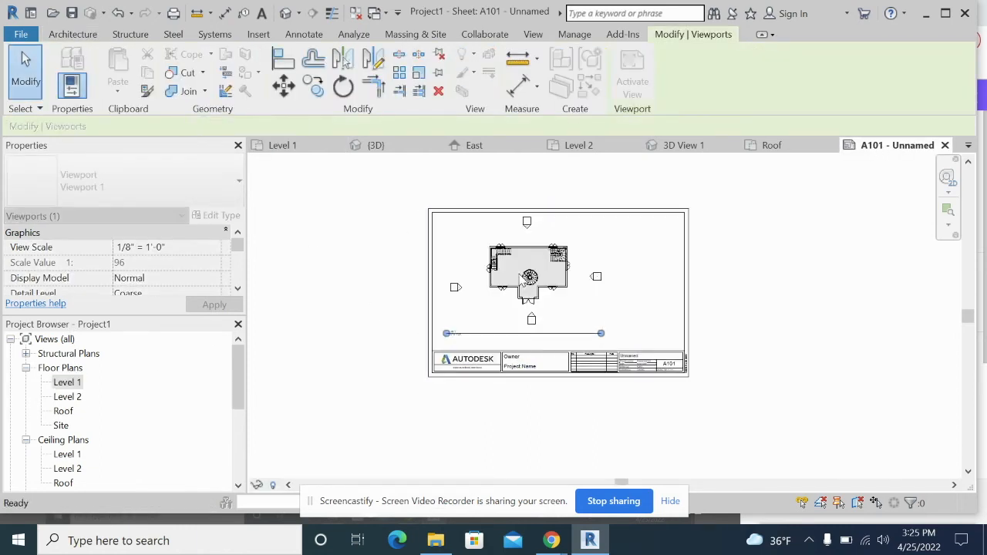
{"action": "left_click_drag", "start_coordinate": [537, 264], "coordinate": [504, 254]}
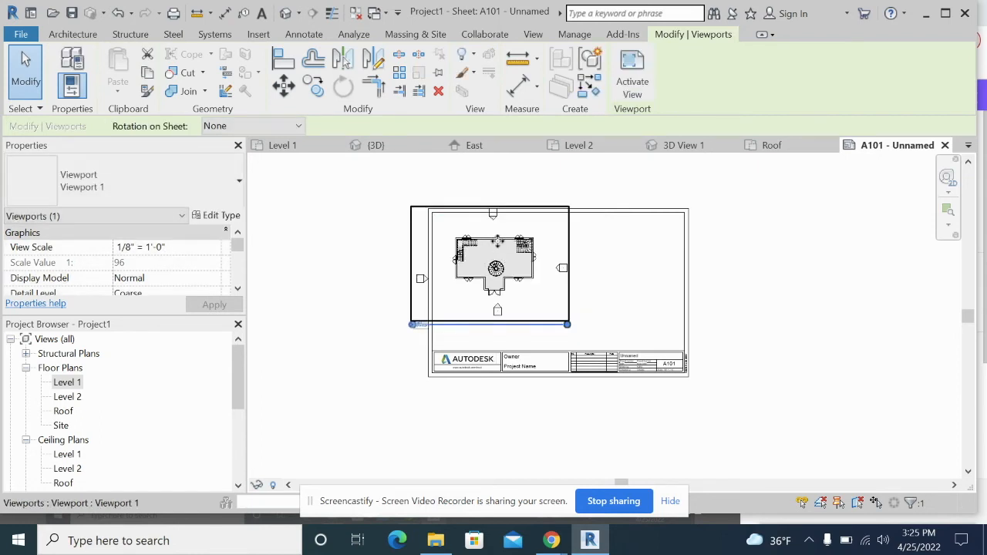
{"action": "left_click", "coordinate": [767, 286]}
Place the Level 2 floor plan on sheet A101, to the right of the Level 1 plan.
{"action": "left_click", "coordinate": [67, 397]}
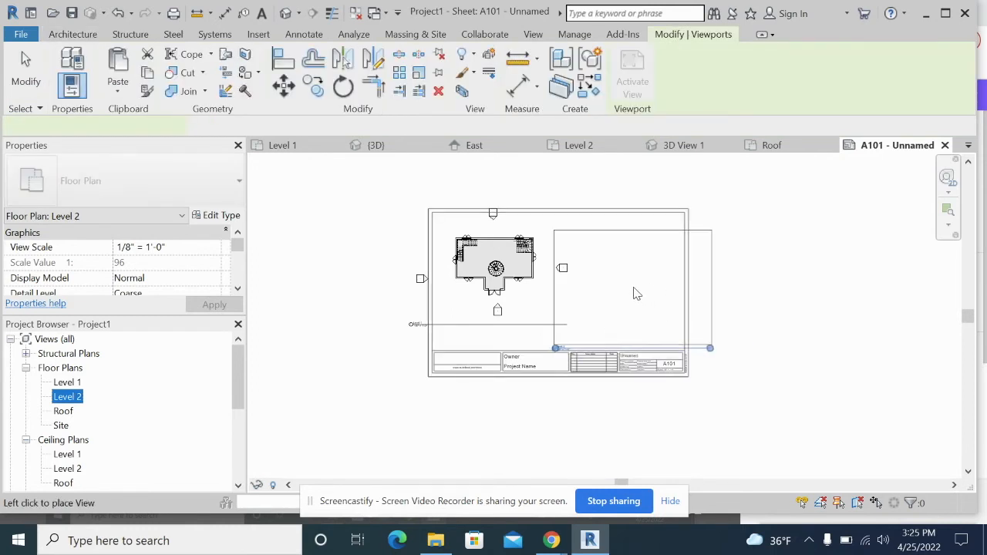
{"action": "left_click", "coordinate": [634, 291]}
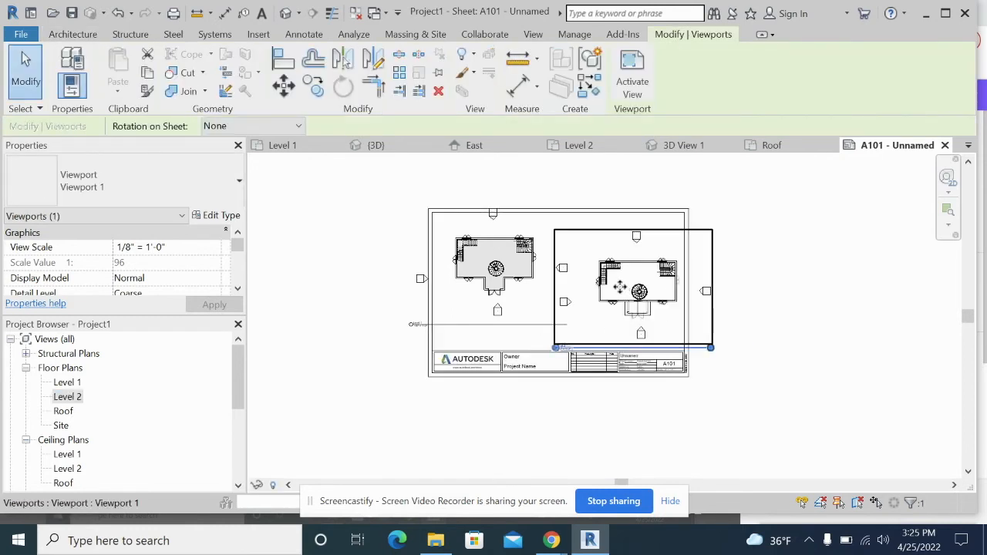
{"action": "left_click", "coordinate": [778, 294]}
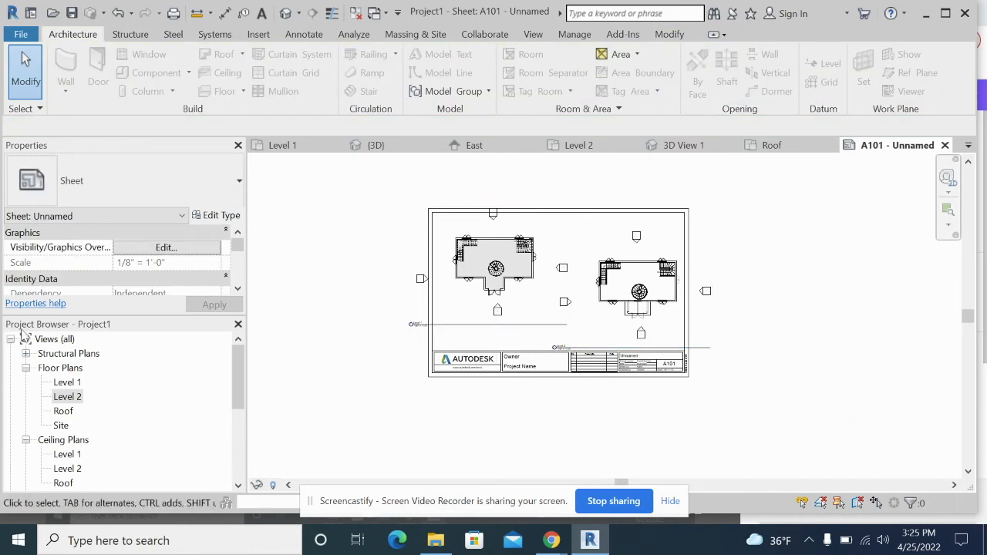
In the A101 title block, name the sheet "Floor Plans" and set the owner text to "2 story building".
{"action": "scroll", "coordinate": [178, 373], "scroll_direction": "down", "scroll_amount": 1}
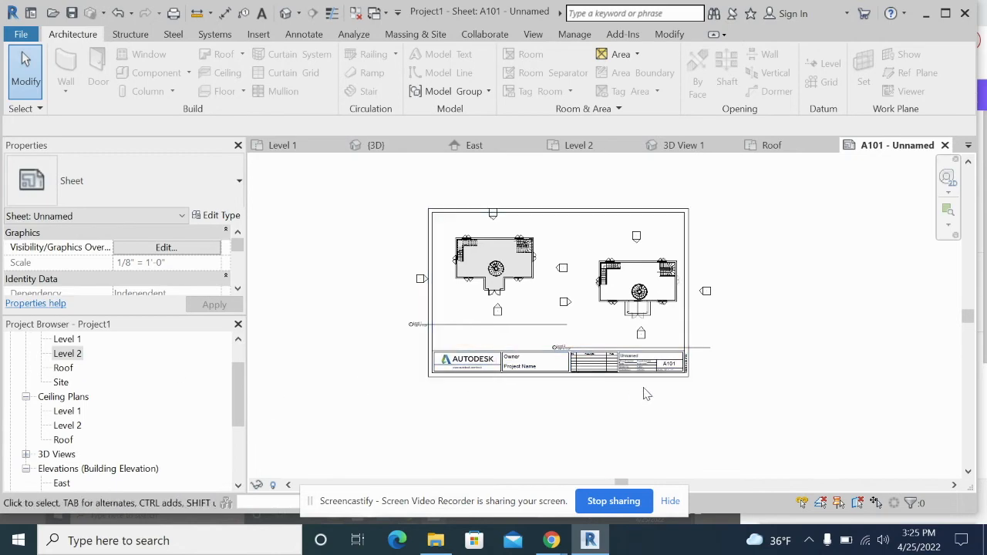
{"action": "scroll", "coordinate": [640, 383], "scroll_direction": "up", "scroll_amount": 3}
{"action": "double_click", "coordinate": [629, 318]}
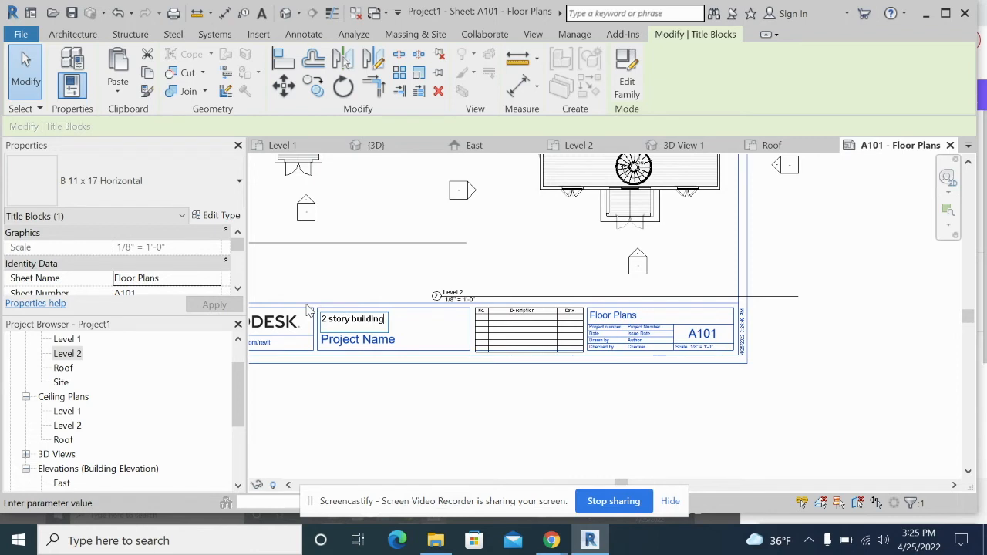
{"action": "left_click", "coordinate": [357, 372]}
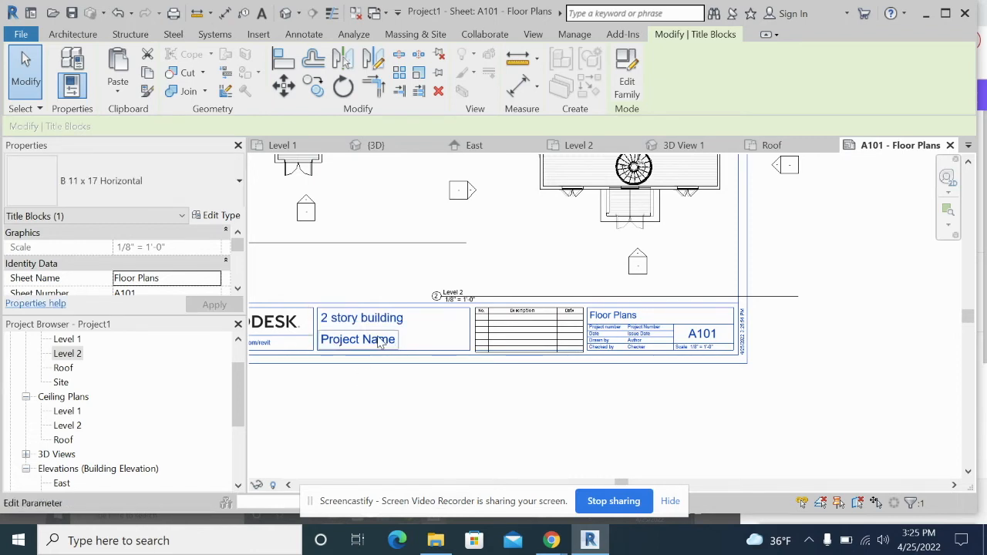
{"action": "left_click", "coordinate": [407, 384]}
Create a new sheet A102 with the B 11 x 17 Horizontal titleblock.
{"action": "scroll", "coordinate": [131, 420], "scroll_direction": "down", "scroll_amount": 1}
{"action": "scroll", "coordinate": [127, 421], "scroll_direction": "down", "scroll_amount": 3}
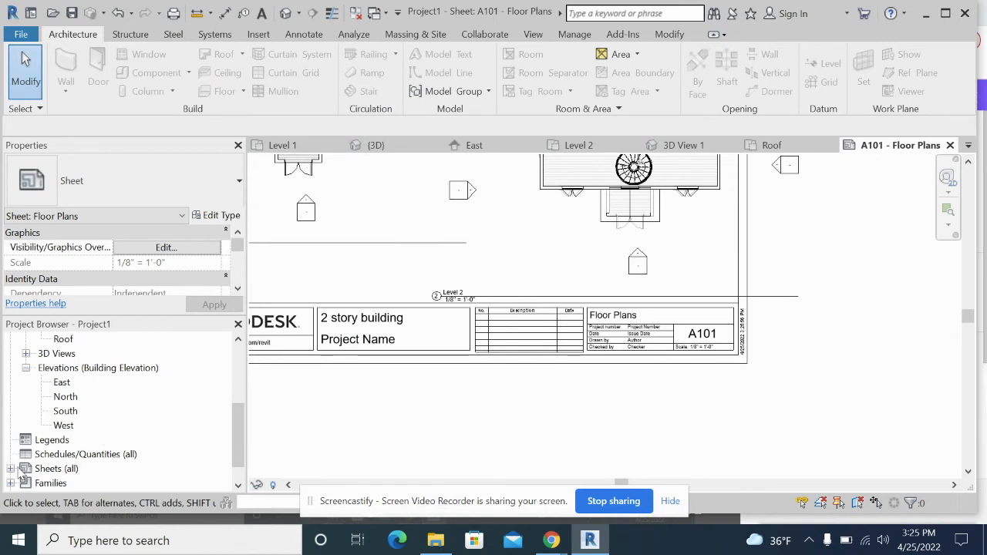
{"action": "left_click", "coordinate": [10, 468]}
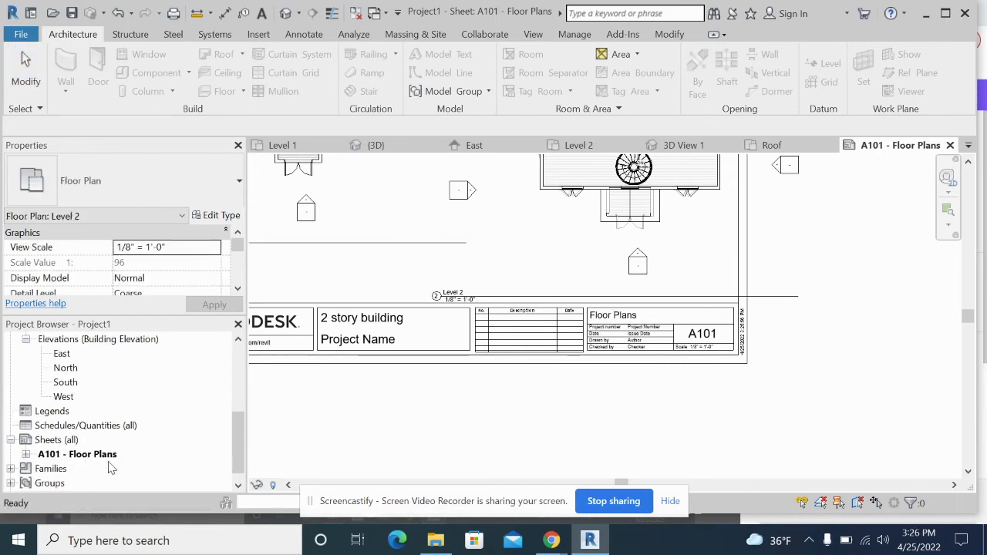
{"action": "right_click", "coordinate": [63, 441]}
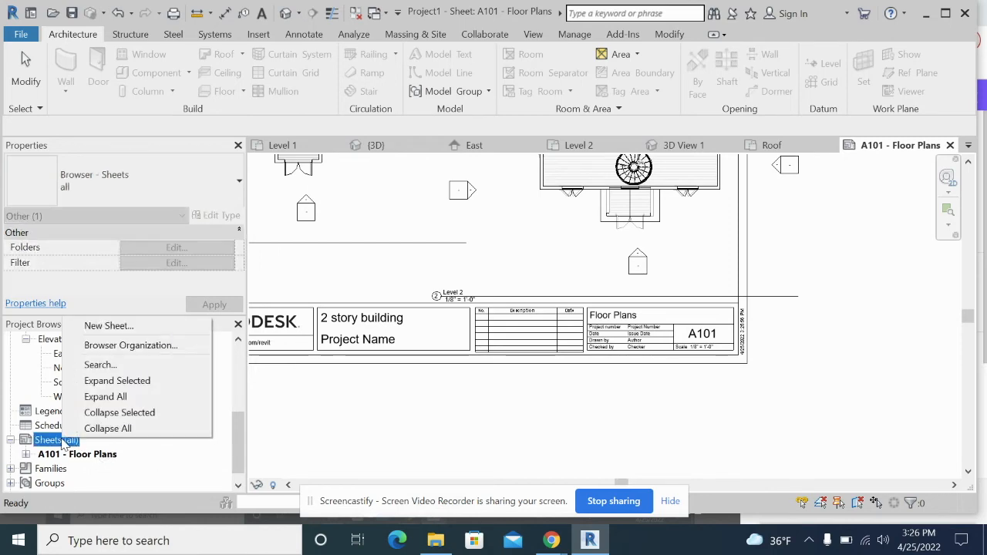
{"action": "left_click", "coordinate": [123, 327]}
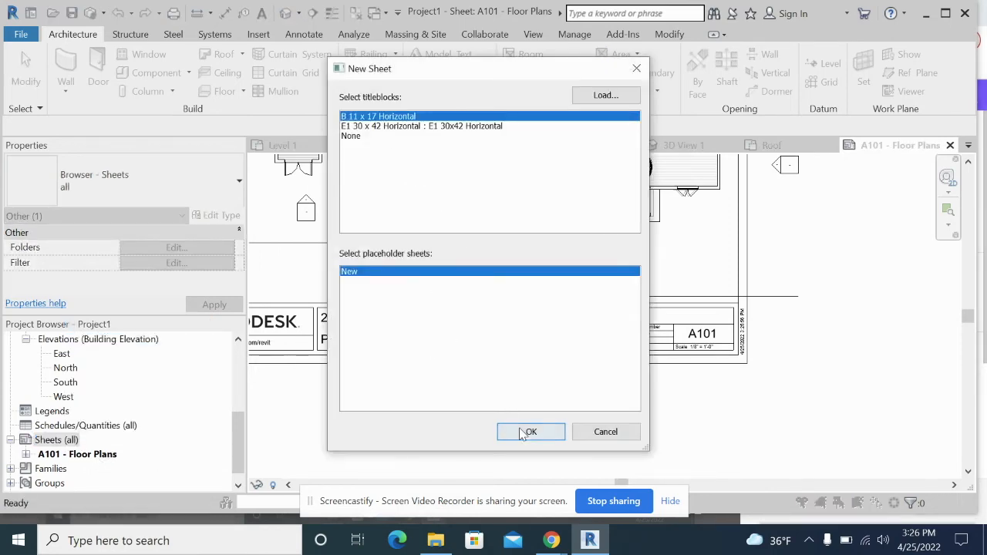
{"action": "left_click", "coordinate": [529, 432]}
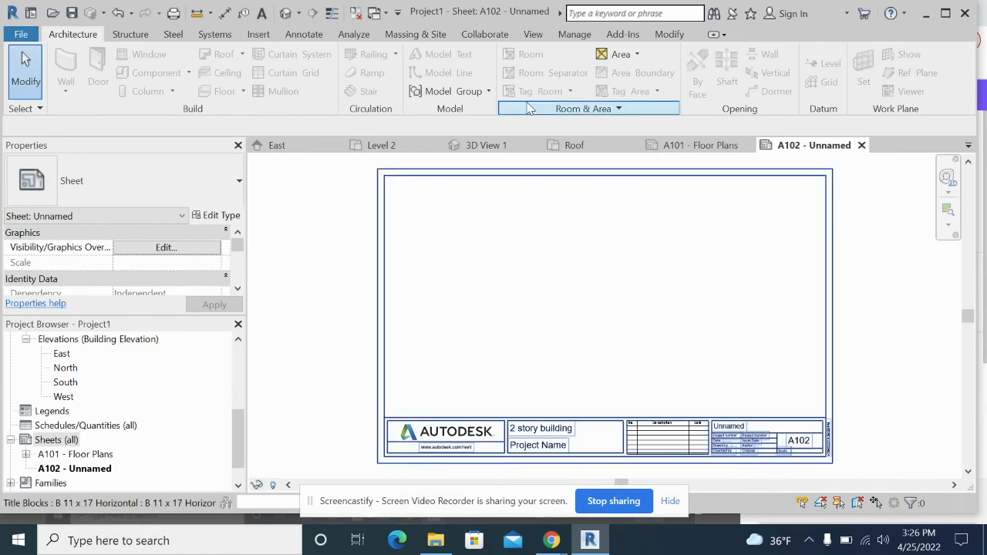
Close 3D View 1, orbit the {3D} view to show the building's front and side, and return to sheet A102.
{"action": "left_click", "coordinate": [500, 146]}
{"action": "left_click", "coordinate": [536, 146]}
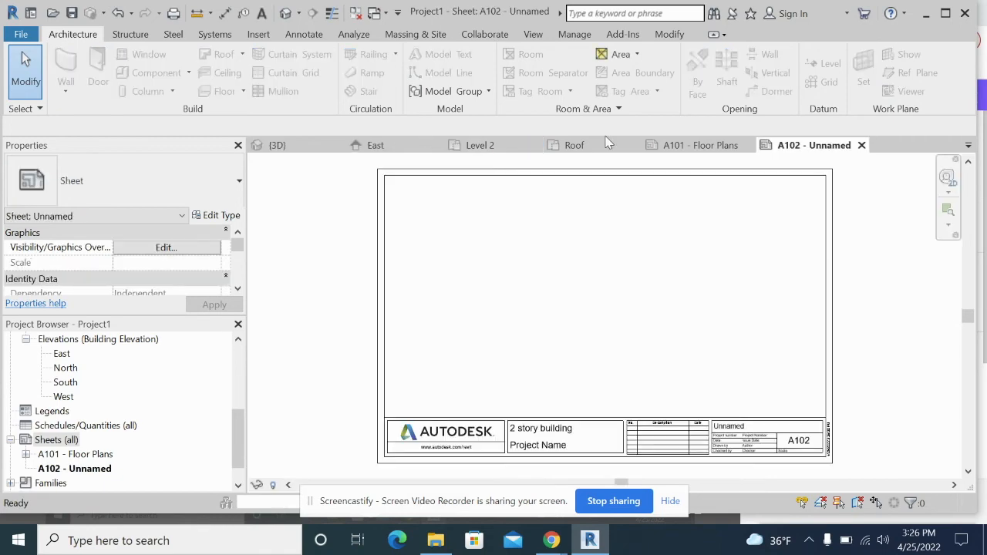
{"action": "left_click", "coordinate": [276, 146]}
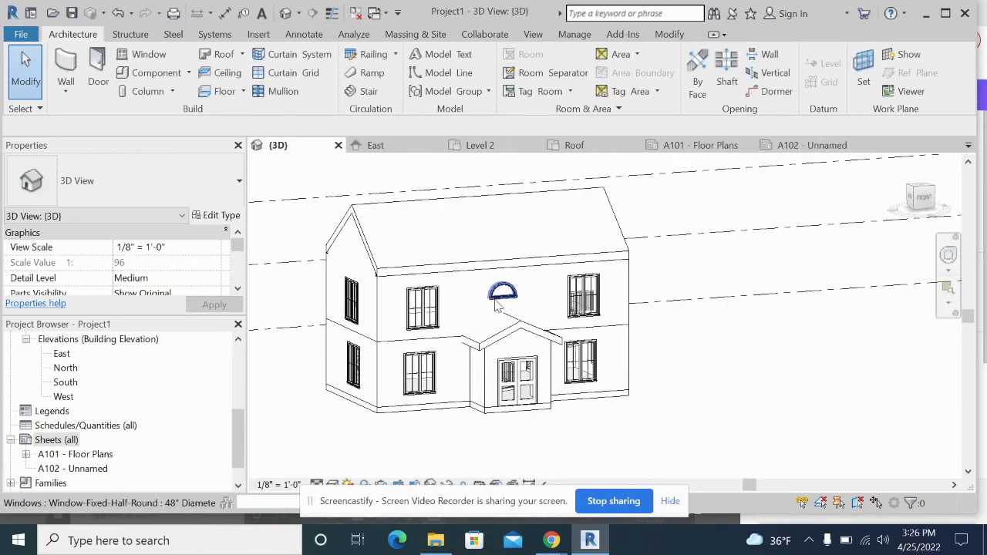
{"action": "middle_click_drag", "start_coordinate": [502, 387], "coordinate": [585, 262]}
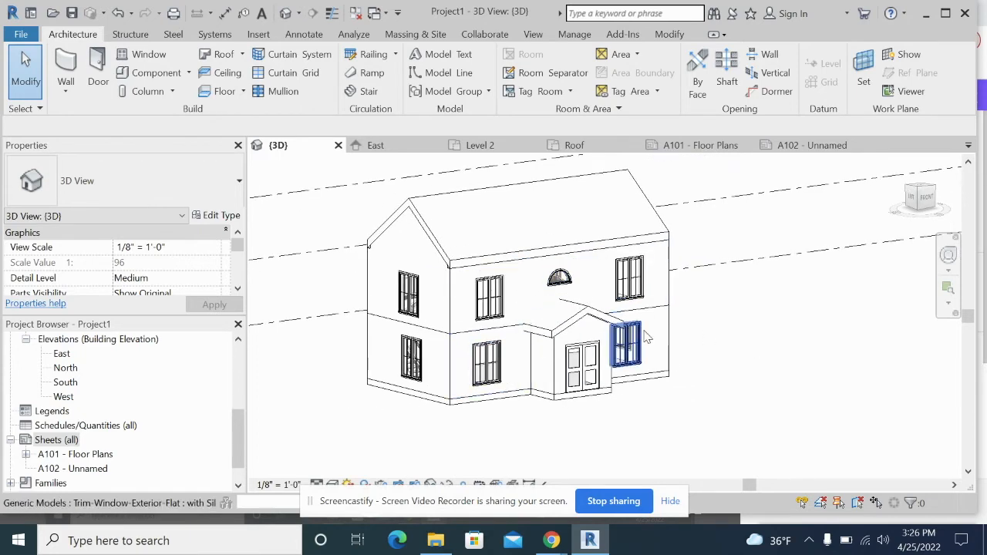
{"action": "left_click", "coordinate": [779, 146]}
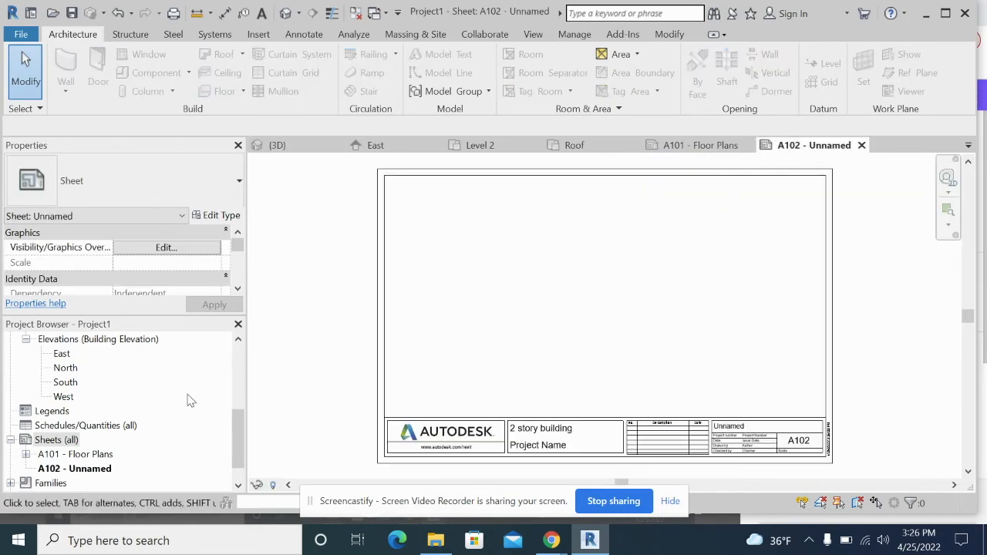
Try placing 3D View 1 on sheet A102, and delete the placed viewport.
{"action": "scroll", "coordinate": [83, 411], "scroll_direction": "up", "scroll_amount": 3}
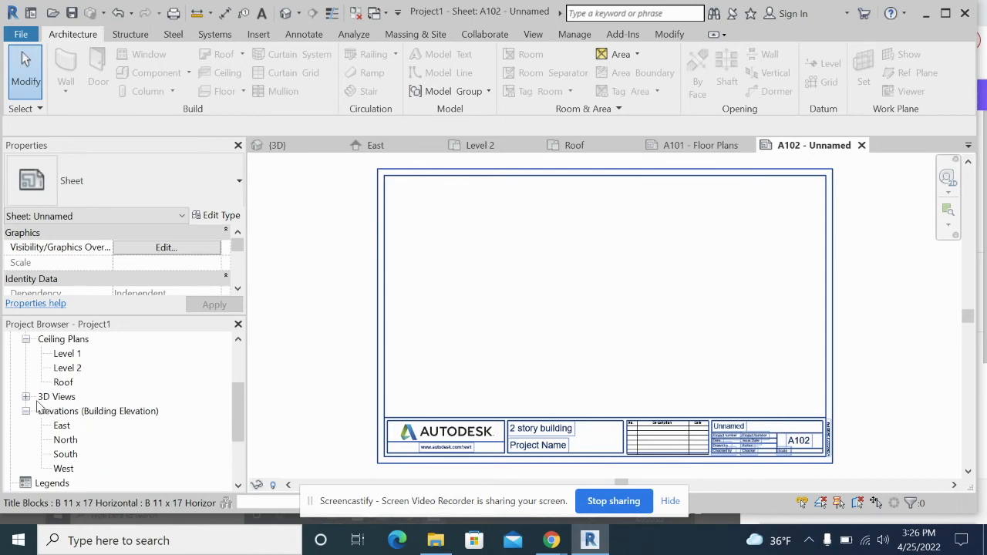
{"action": "left_click_drag", "start_coordinate": [73, 411], "coordinate": [548, 295]}
{"action": "left_click", "coordinate": [548, 296]}
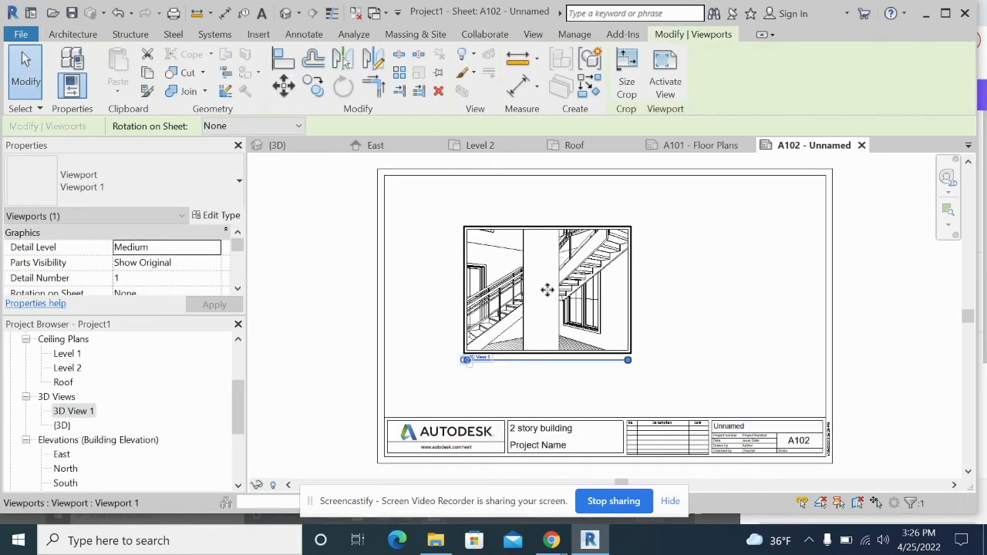
{"action": "key", "text": "Delete"}
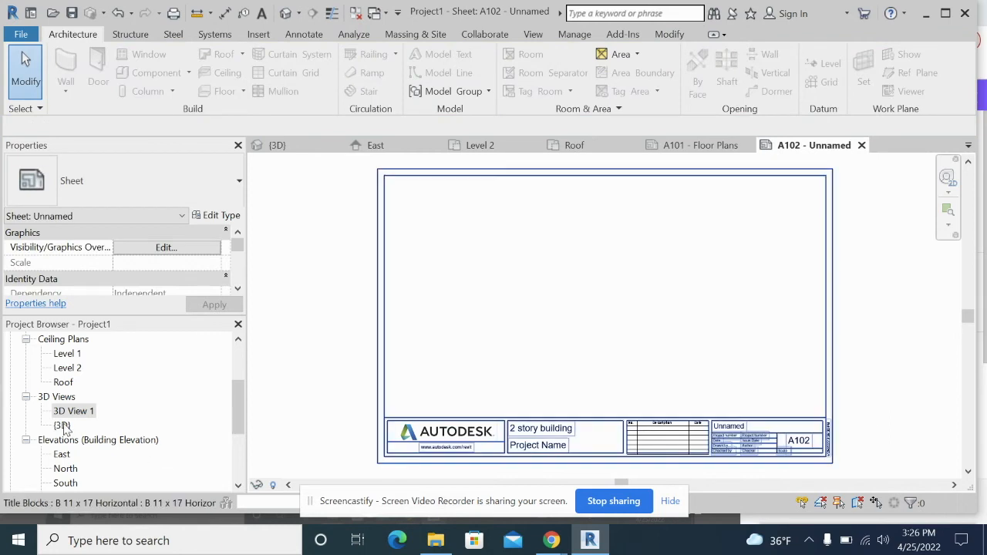
Try placing the {3D} view on sheet A102, and delete the placed viewport.
{"action": "left_click_drag", "start_coordinate": [63, 426], "coordinate": [208, 397]}
{"action": "left_click", "coordinate": [525, 300]}
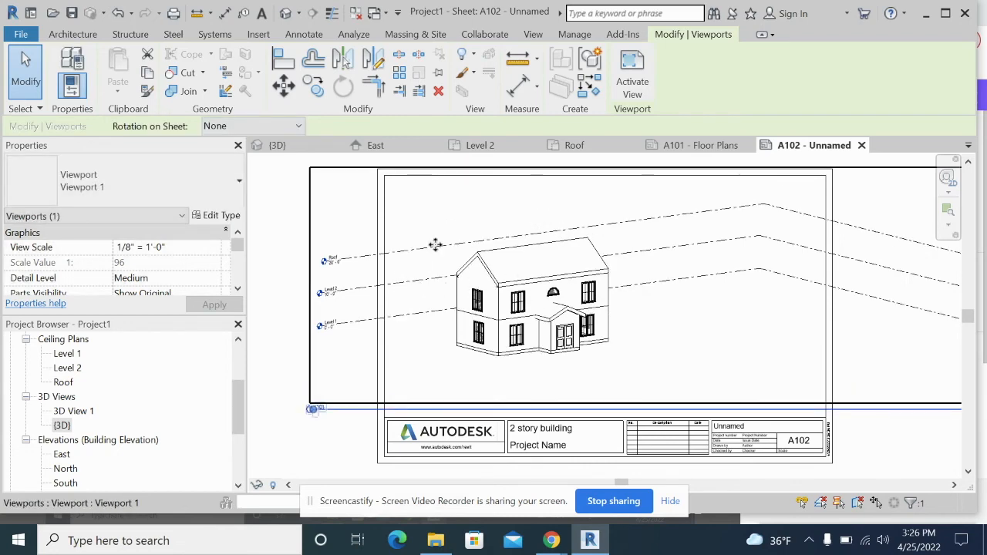
{"action": "key", "text": "Delete"}
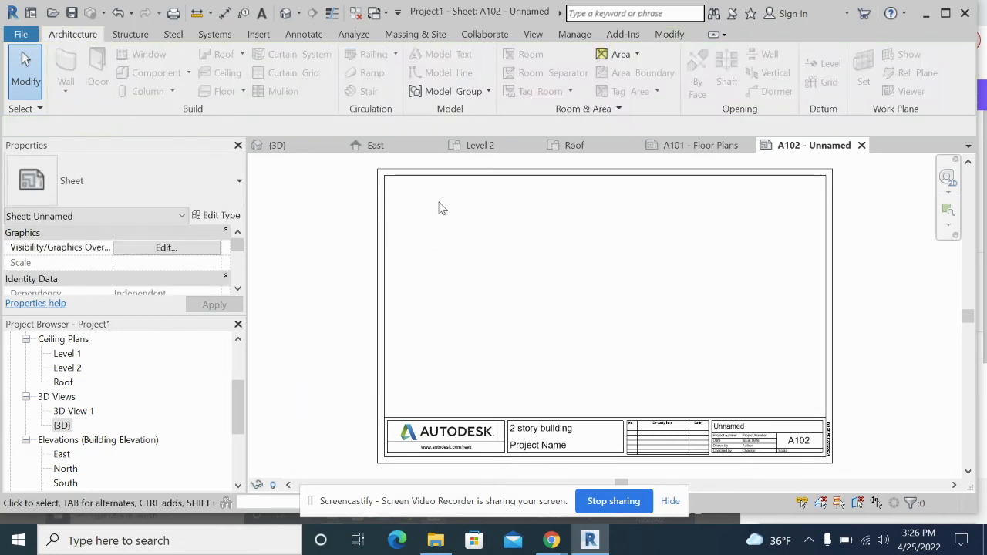
In the East elevation, shorten both ends of the Roof level line to just beyond the building.
{"action": "left_click", "coordinate": [378, 146]}
{"action": "left_click", "coordinate": [469, 247]}
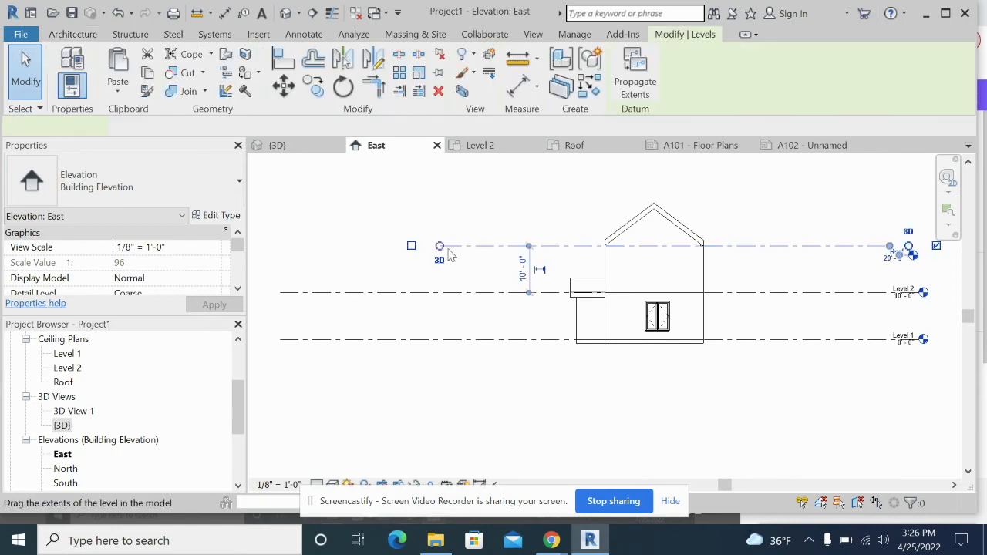
{"action": "left_click_drag", "start_coordinate": [440, 246], "coordinate": [525, 246]}
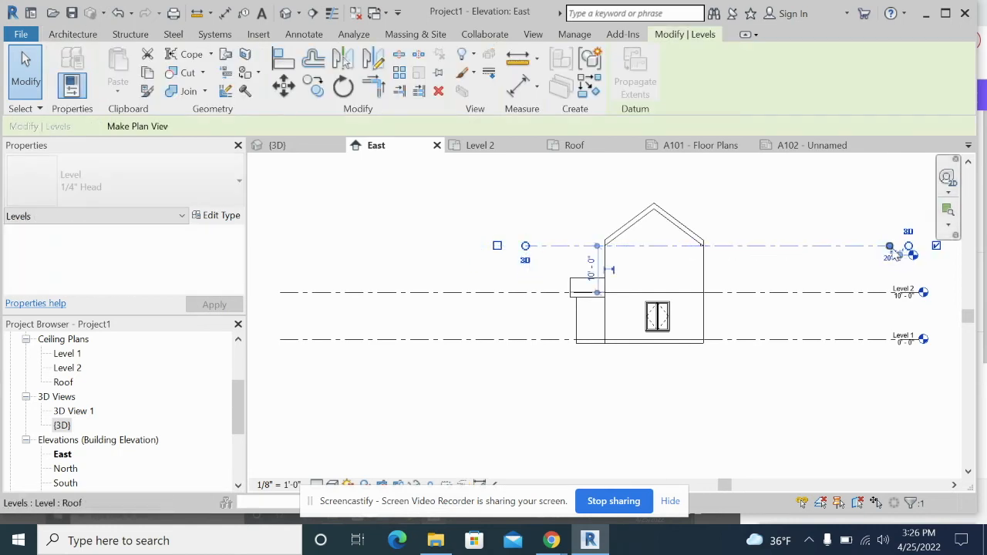
{"action": "left_click_drag", "start_coordinate": [908, 247], "coordinate": [749, 255]}
Shorten both ends of the locked Level 2 and Level 1 lines to just beyond the building in the East elevation.
{"action": "left_click", "coordinate": [525, 292]}
{"action": "left_click_drag", "start_coordinate": [281, 293], "coordinate": [539, 293]}
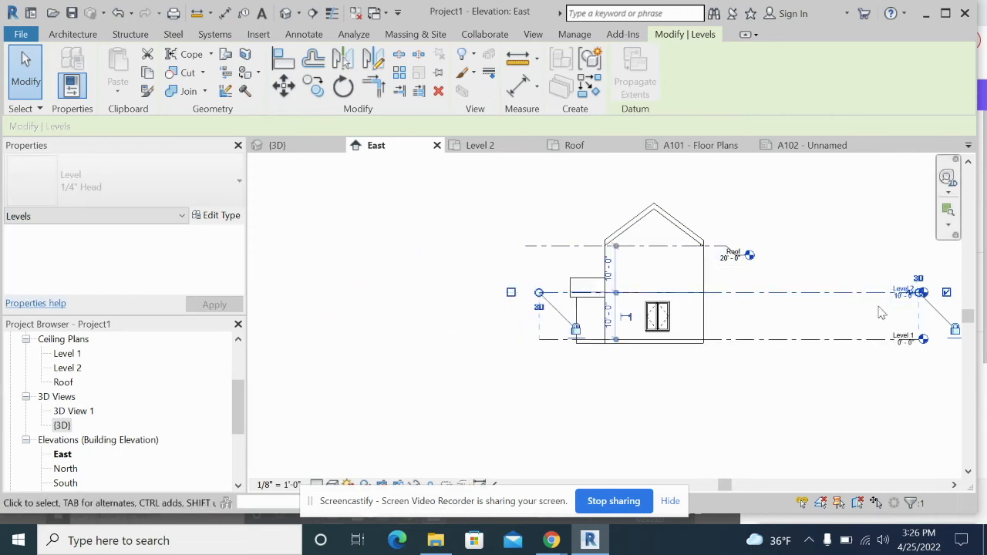
{"action": "left_click_drag", "start_coordinate": [922, 292], "coordinate": [725, 292]}
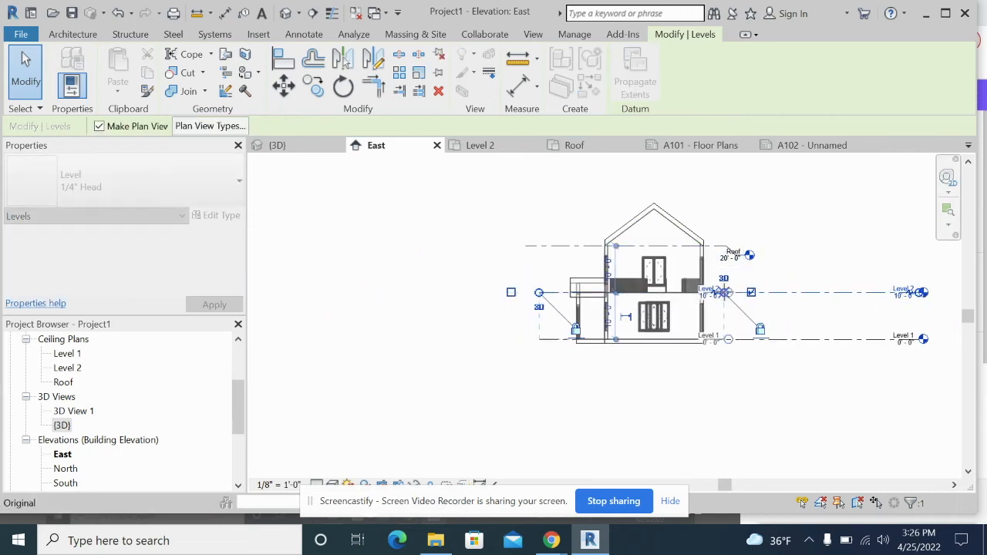
{"action": "left_click", "coordinate": [816, 346]}
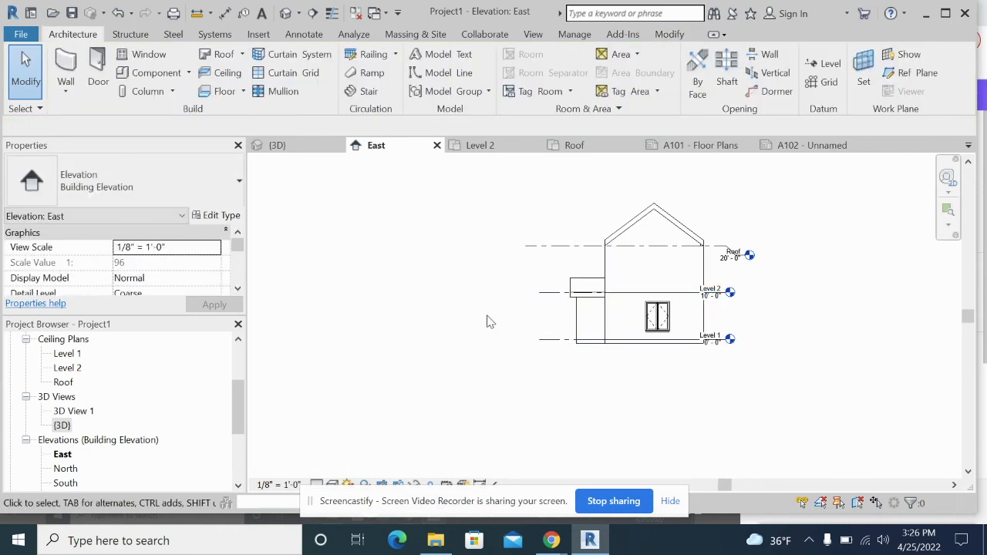
In the North elevation, shorten the overlong ends of the Roof, Level 2 and Level 1 lines to just beyond the building.
{"action": "double_click", "coordinate": [69, 467]}
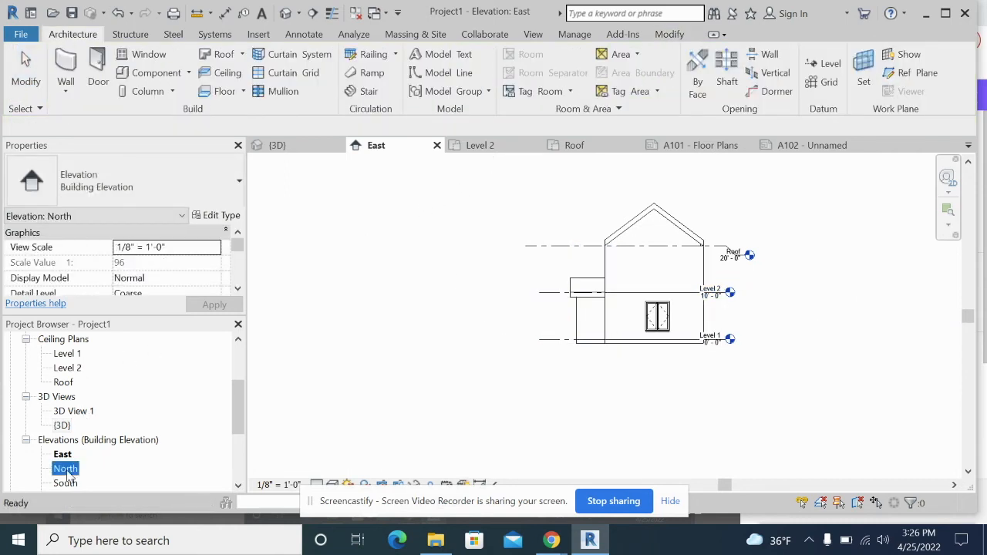
{"action": "left_click", "coordinate": [496, 293]}
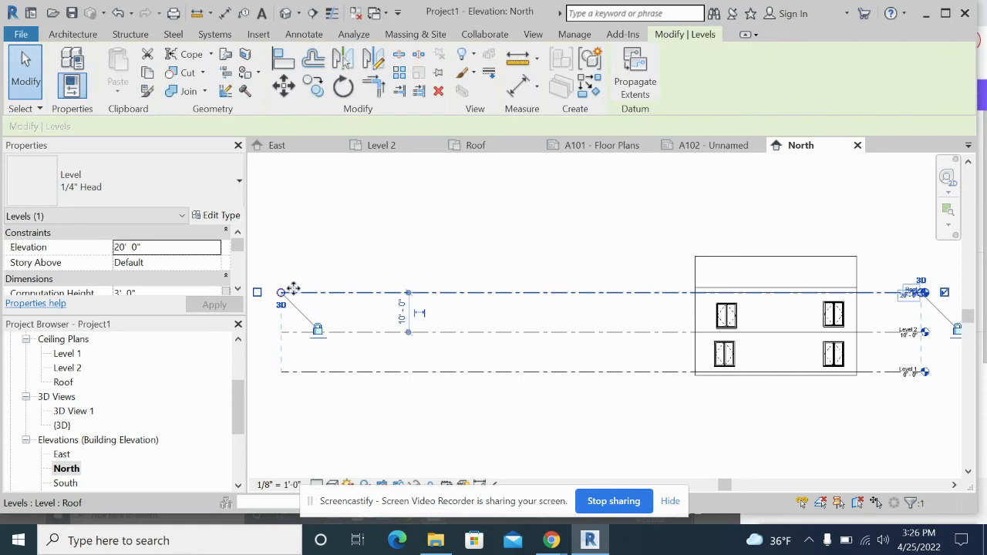
{"action": "left_click_drag", "start_coordinate": [577, 290], "coordinate": [664, 292]}
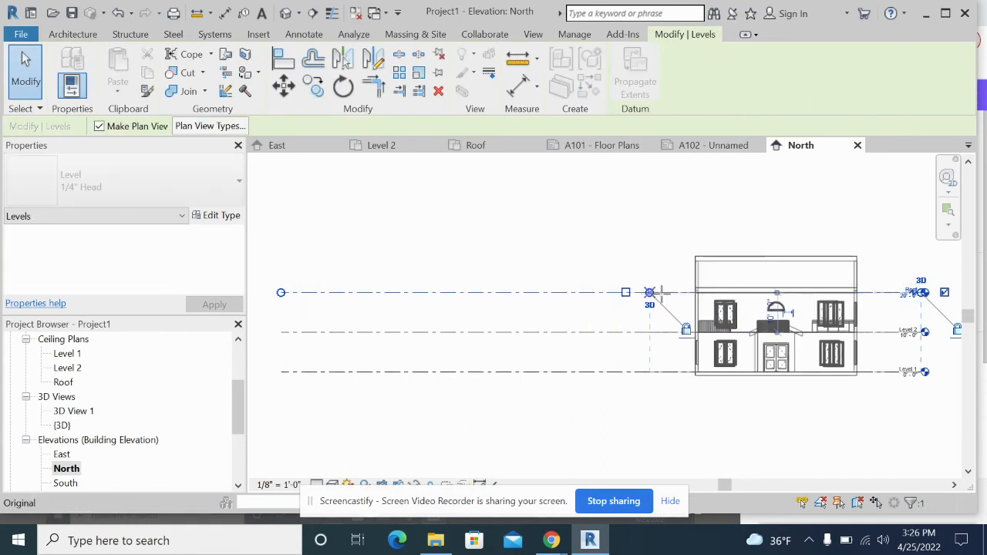
{"action": "left_click", "coordinate": [817, 404]}
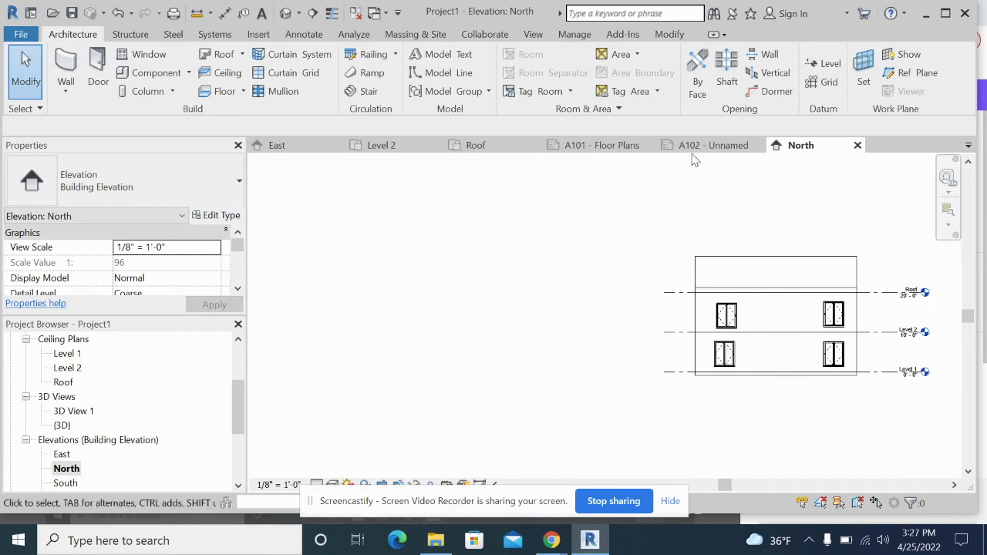
Place the {3D} view on sheet A102, centred above the title block.
{"action": "left_click", "coordinate": [705, 145]}
{"action": "left_click_drag", "start_coordinate": [61, 427], "coordinate": [401, 309]}
{"action": "left_click_drag", "start_coordinate": [466, 263], "coordinate": [481, 262]}
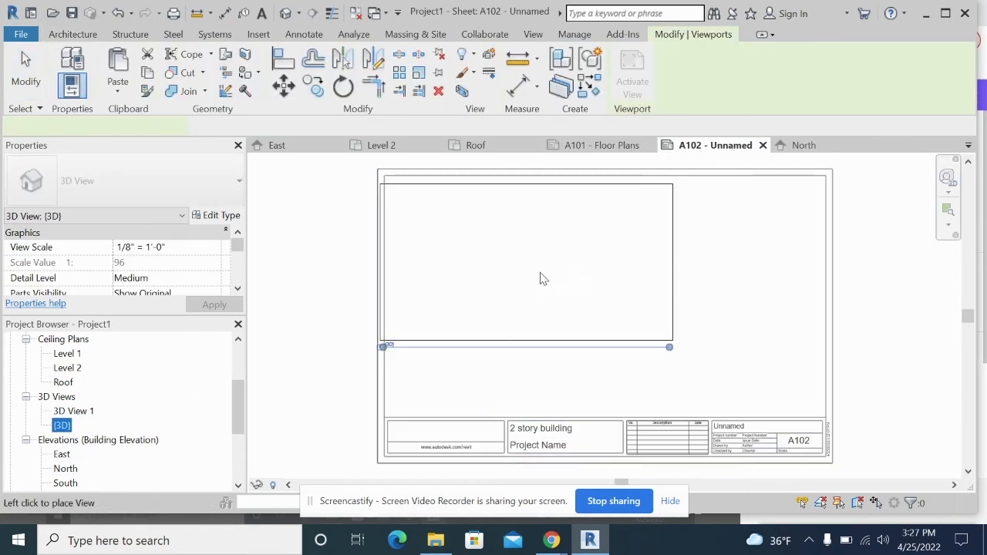
{"action": "left_click", "coordinate": [592, 288]}
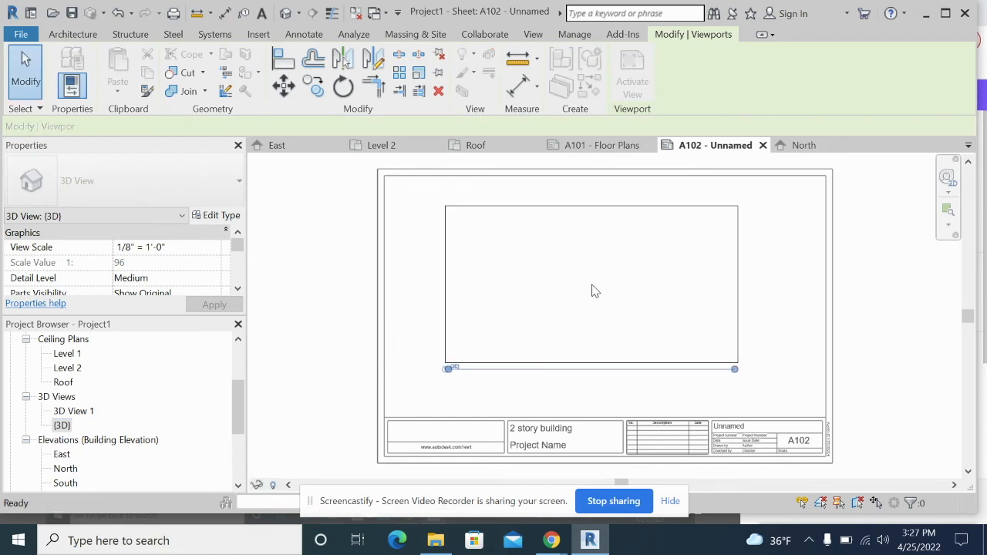
Rename sheet A102 as Exterior 3D in its title block.
{"action": "left_click", "coordinate": [742, 428]}
{"action": "left_click", "coordinate": [743, 431]}
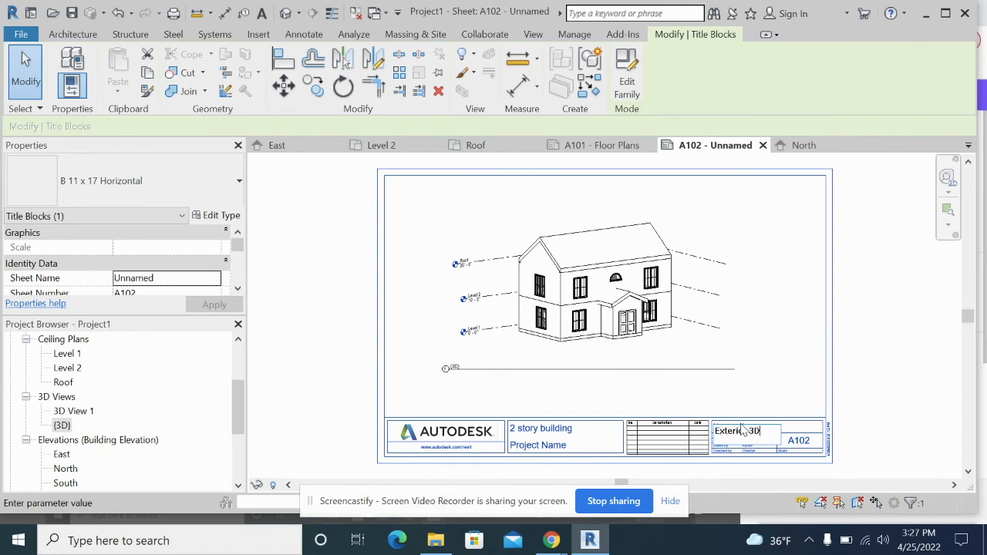
{"action": "key", "text": "Return"}
Create a new sheet with the B 11 x 17 Horizontal title block.
{"action": "scroll", "coordinate": [137, 396], "scroll_direction": "down", "scroll_amount": 2}
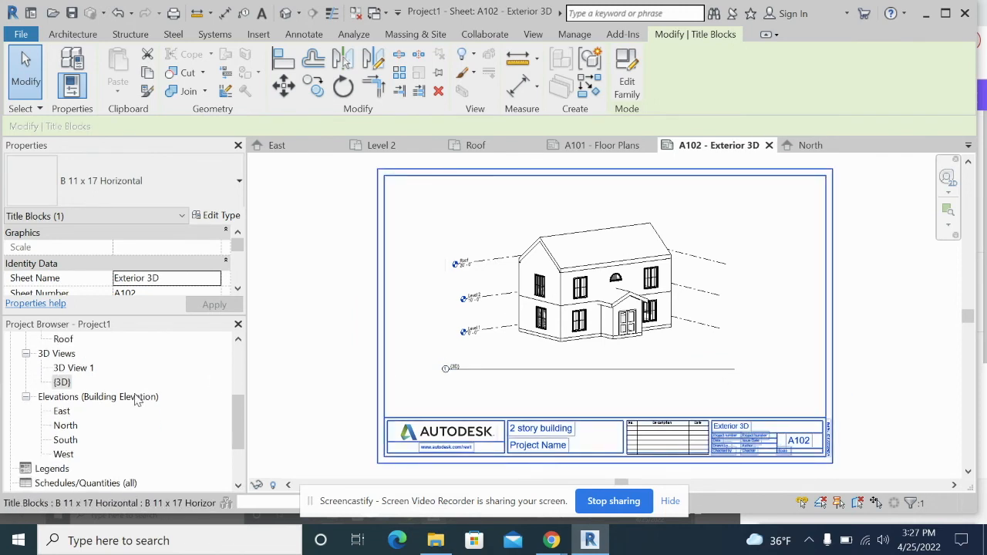
{"action": "left_click", "coordinate": [51, 454]}
{"action": "right_click", "coordinate": [51, 454]}
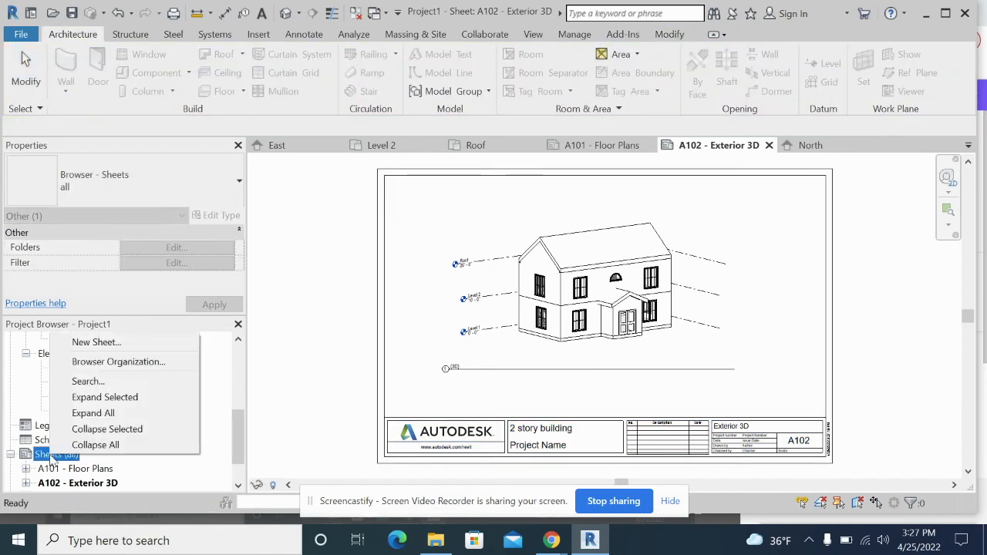
{"action": "left_click", "coordinate": [109, 344]}
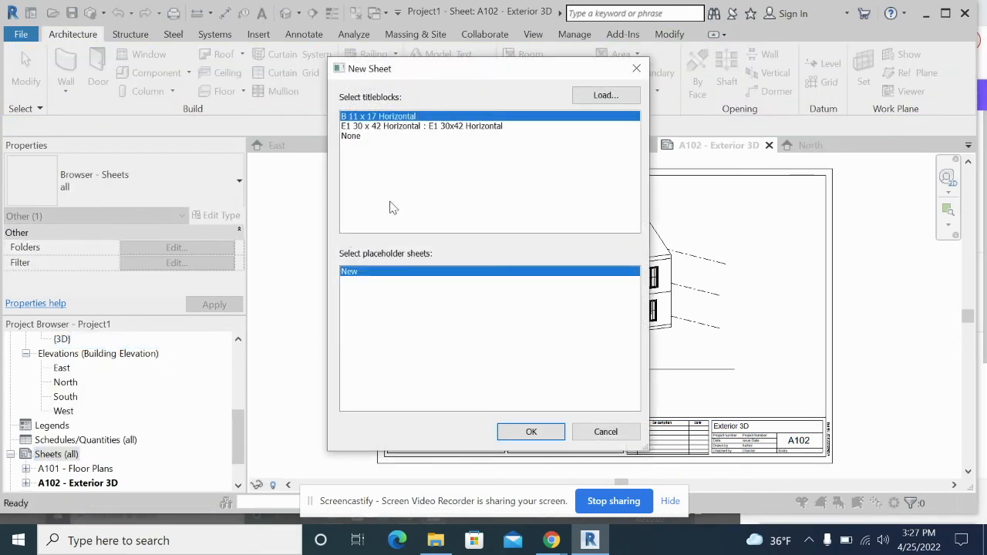
{"action": "left_click", "coordinate": [532, 432]}
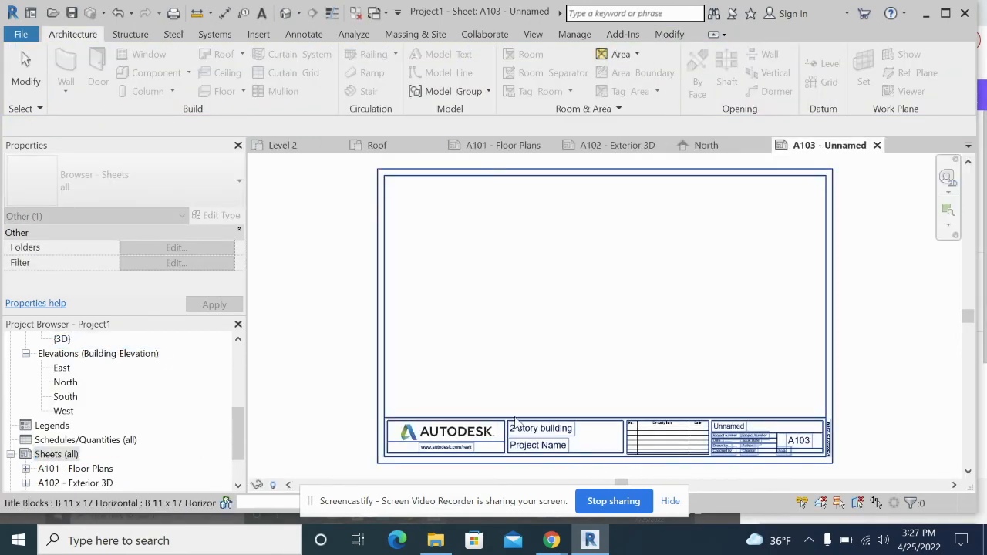
{"action": "left_click", "coordinate": [294, 148]}
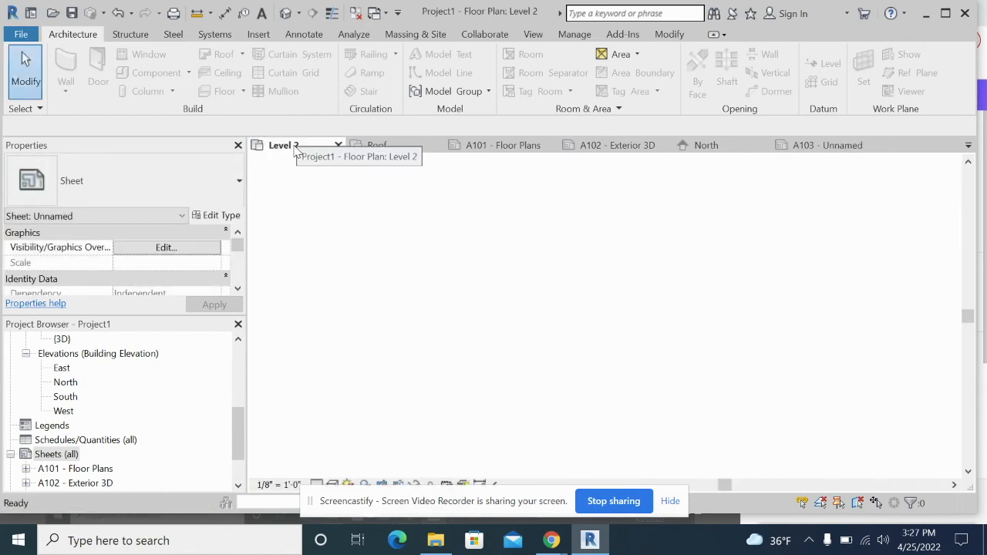
{"action": "scroll", "coordinate": [624, 322], "scroll_direction": "down", "scroll_amount": 3}
{"action": "middle_click_drag", "start_coordinate": [636, 330], "coordinate": [624, 423]}
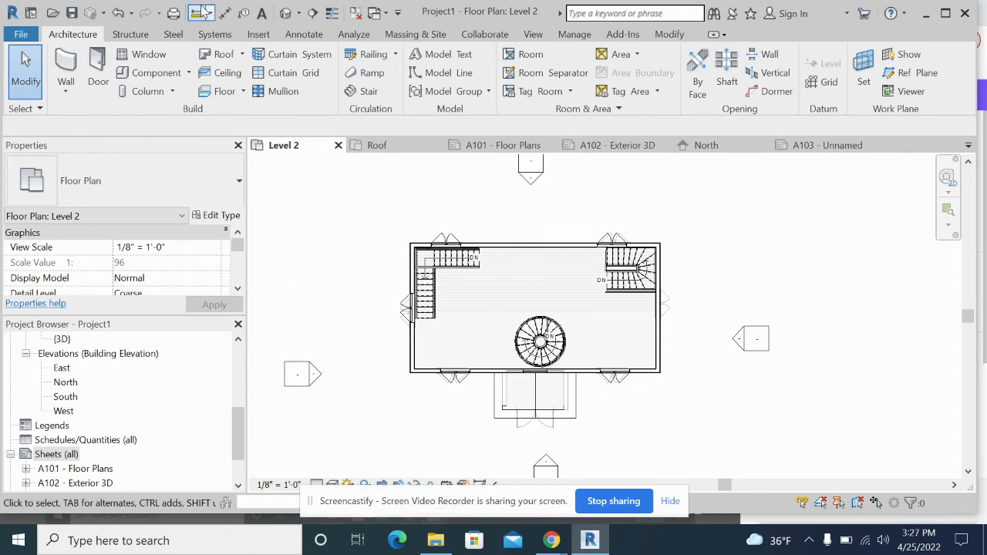
{"action": "left_click", "coordinate": [531, 34]}
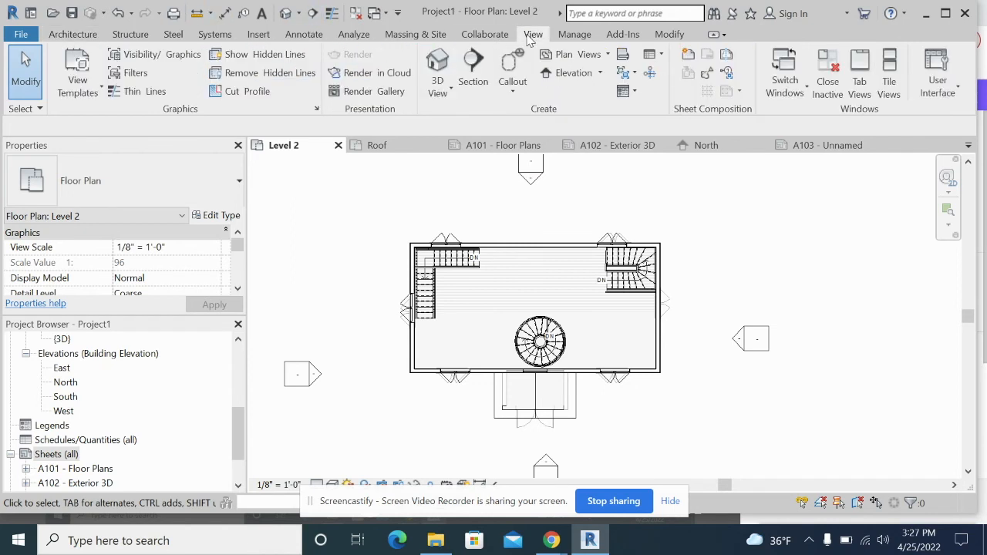
{"action": "left_click", "coordinate": [452, 92]}
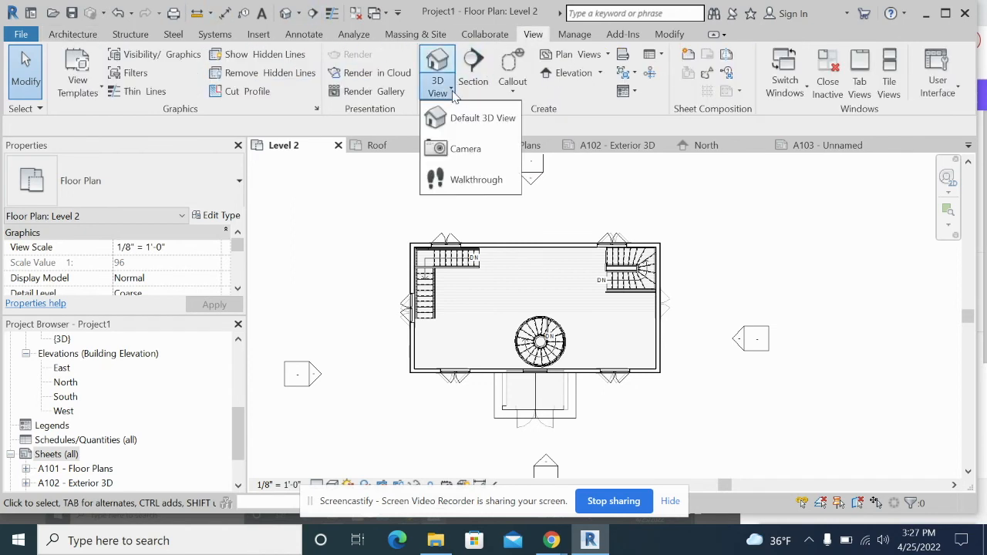
{"action": "left_click", "coordinate": [474, 151]}
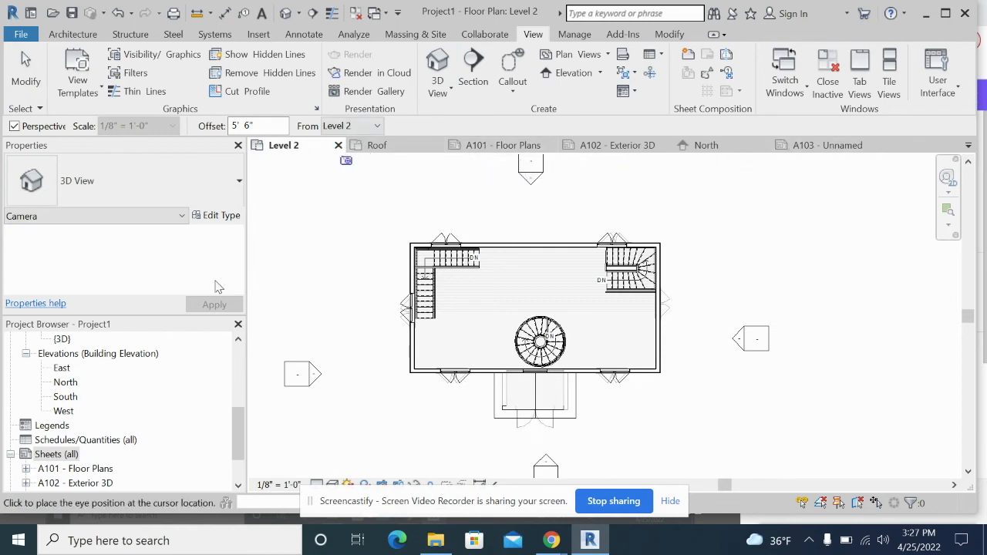
In the Level 1 floor plan, place a camera beside the spiral stair, aimed at the L-shaped stair in the corner.
{"action": "scroll", "coordinate": [131, 378], "scroll_direction": "up", "scroll_amount": 4}
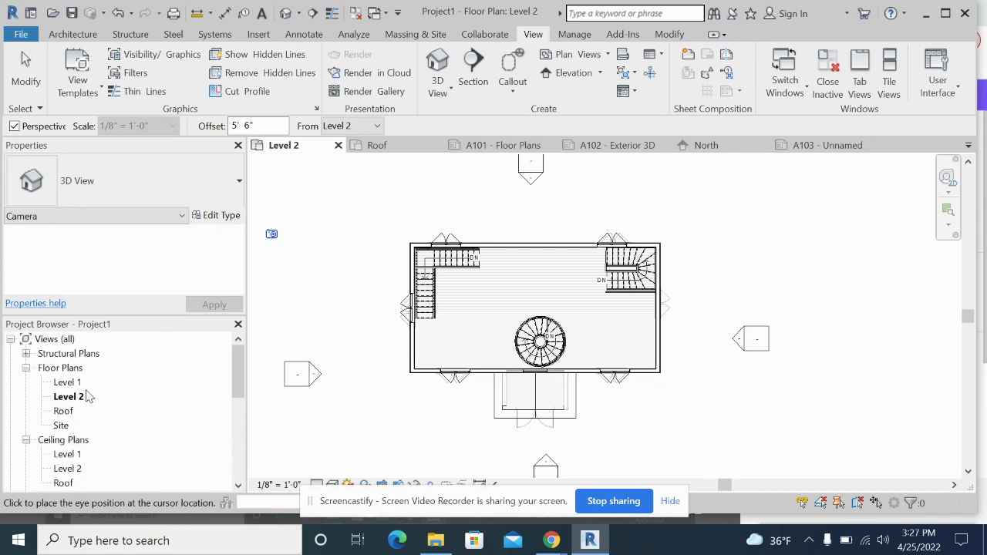
{"action": "double_click", "coordinate": [67, 382]}
{"action": "scroll", "coordinate": [497, 186], "scroll_direction": "up", "scroll_amount": 2}
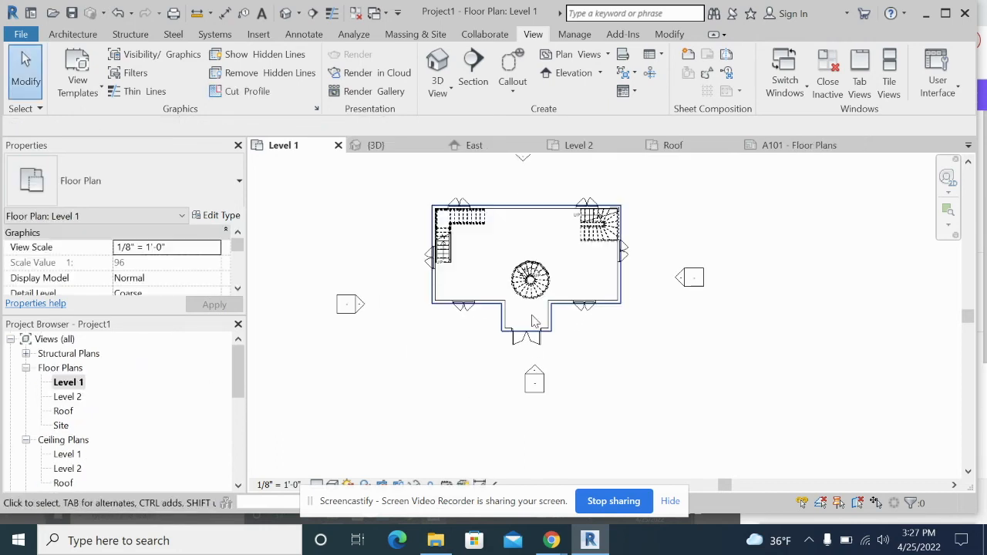
{"action": "left_click", "coordinate": [441, 84]}
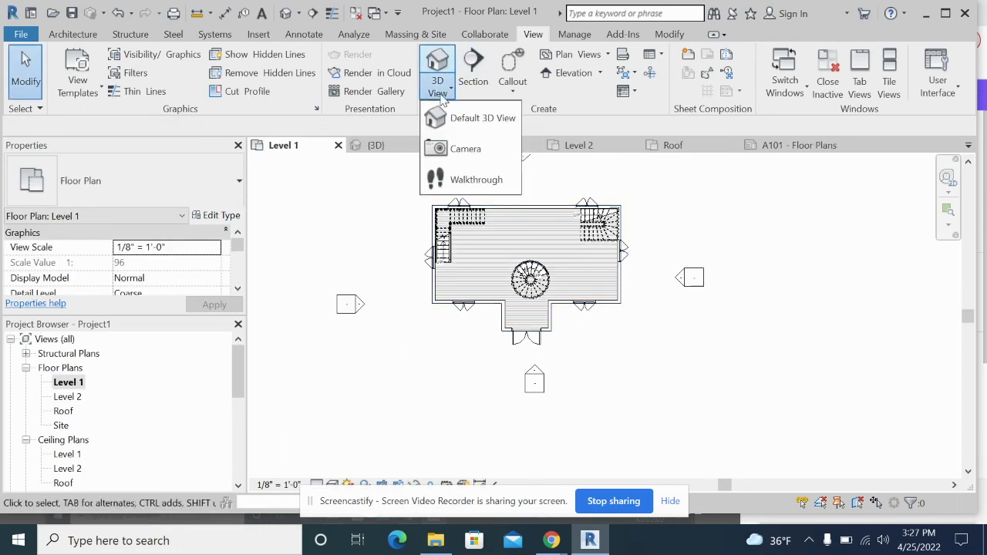
{"action": "left_click", "coordinate": [462, 145]}
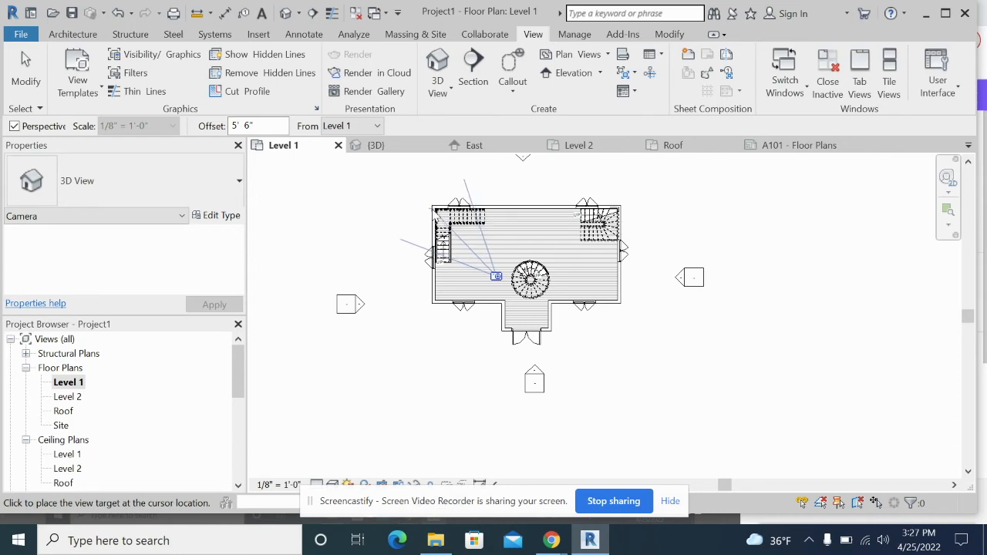
{"action": "left_click", "coordinate": [437, 221]}
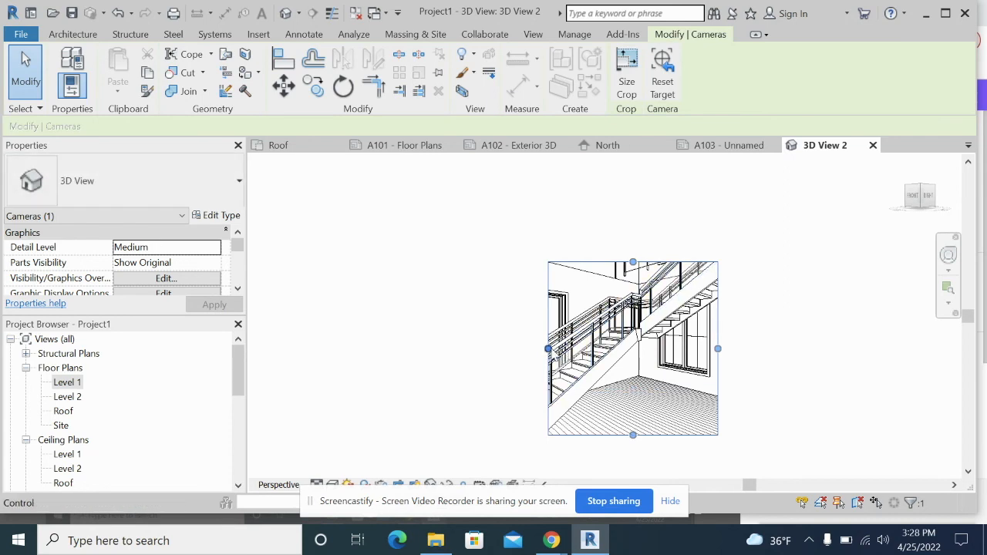
Enlarge the camera view's crop boundary on both sides and upward so it frames the whole L-shaped stair.
{"action": "left_click_drag", "start_coordinate": [477, 351], "coordinate": [412, 349]}
{"action": "left_click_drag", "start_coordinate": [717, 349], "coordinate": [795, 349]}
{"action": "left_click_drag", "start_coordinate": [603, 262], "coordinate": [605, 172]}
{"action": "left_click_drag", "start_coordinate": [416, 322], "coordinate": [449, 302]}
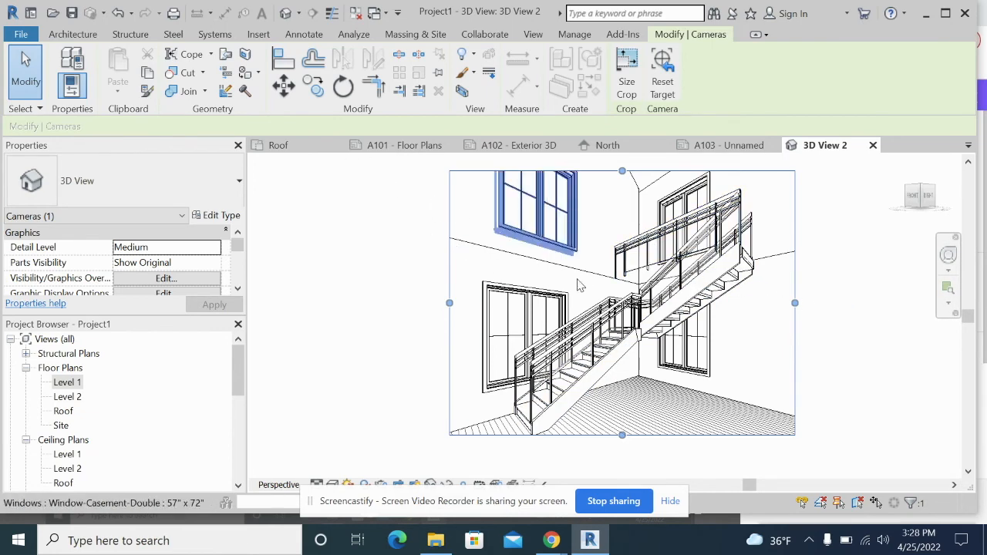
{"action": "left_click", "coordinate": [668, 502]}
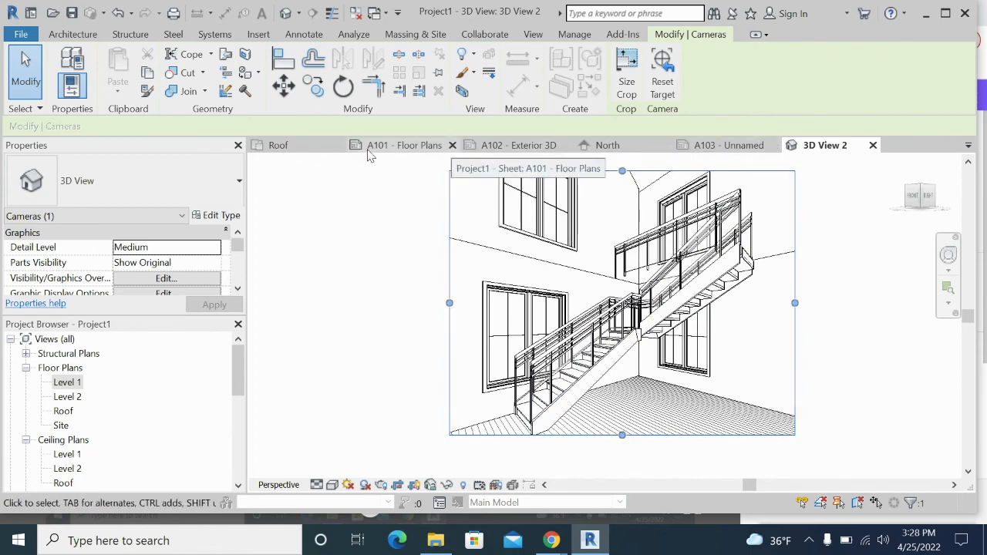
Try hiding the upper front wall as an element in the {3D} view.
{"action": "left_click", "coordinate": [285, 14]}
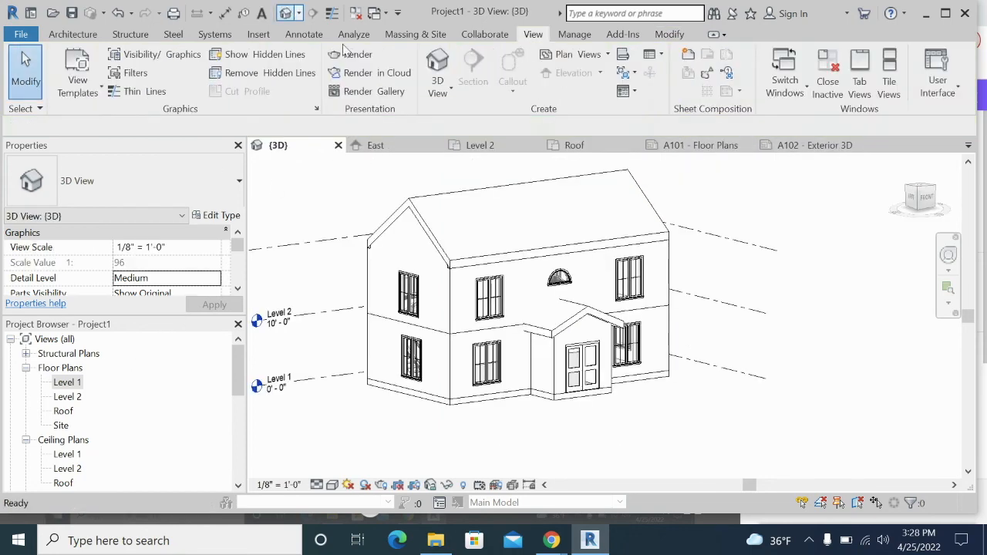
{"action": "left_click", "coordinate": [494, 271]}
{"action": "right_click", "coordinate": [494, 272]}
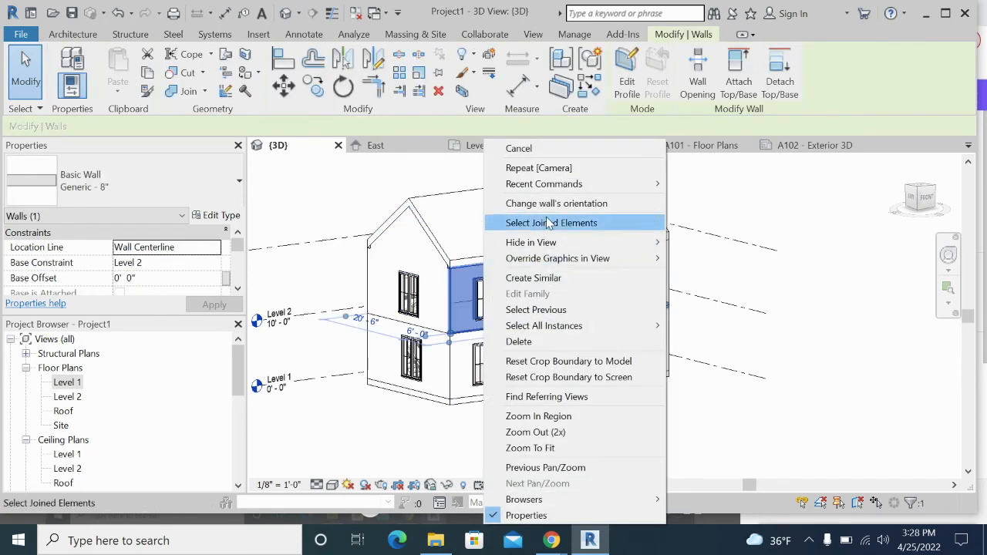
{"action": "mouse_move", "coordinate": [539, 242]}
{"action": "left_click", "coordinate": [701, 242]}
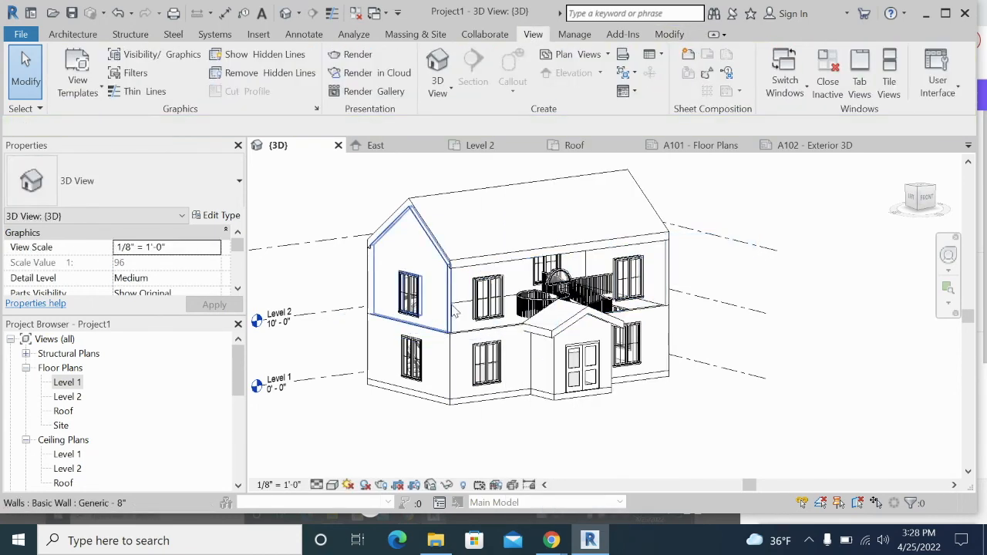
Select the exposed upper front window, and undo hiding the front wall.
{"action": "left_click", "coordinate": [497, 299]}
{"action": "right_click", "coordinate": [497, 300]}
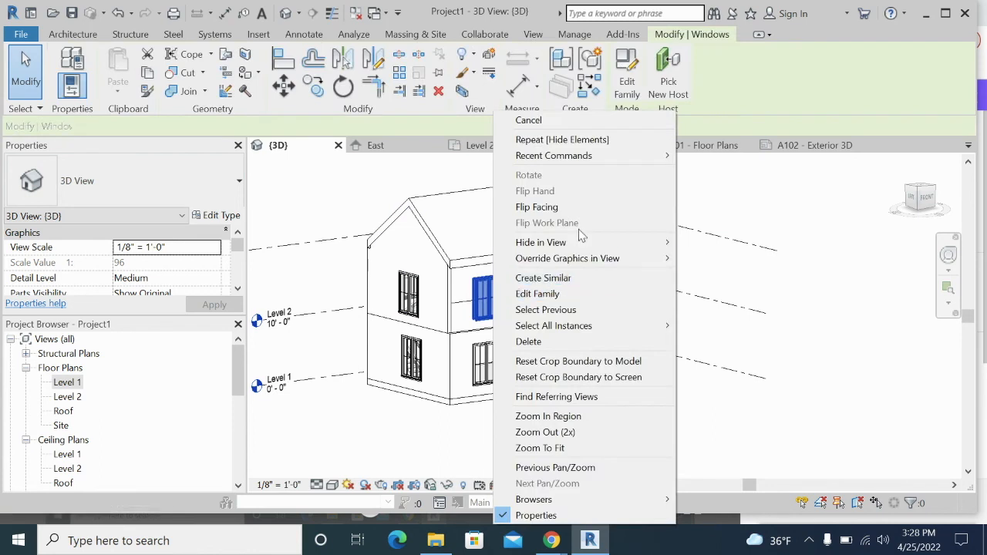
{"action": "left_click", "coordinate": [730, 279]}
{"action": "key", "text": "ctrl+z"}
{"action": "key", "text": "Escape"}
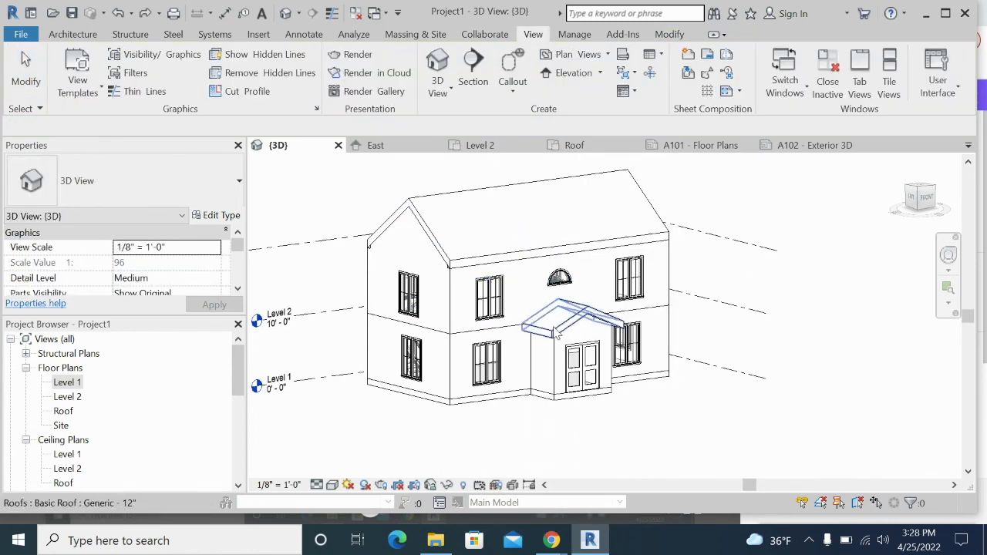
{"action": "left_click", "coordinate": [449, 87]}
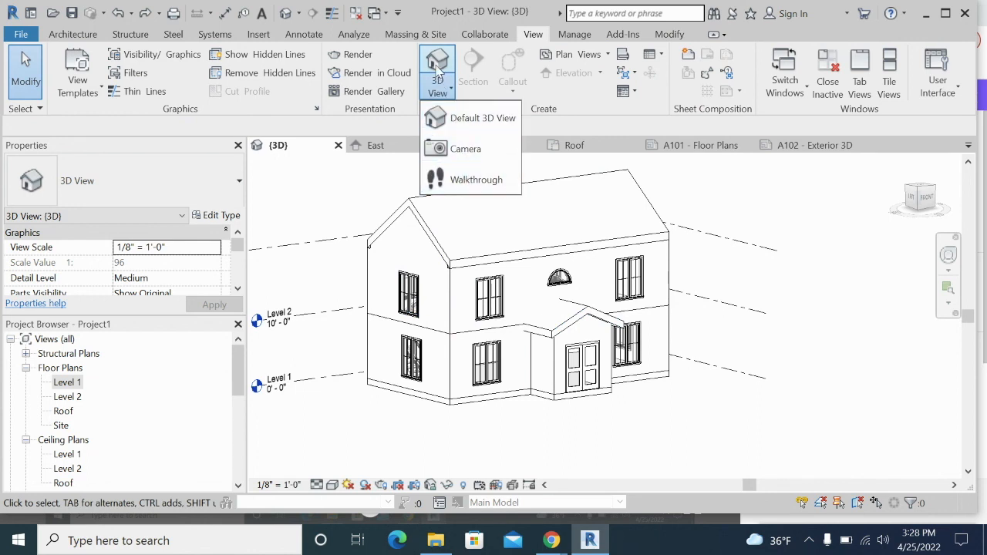
{"action": "left_click", "coordinate": [437, 68]}
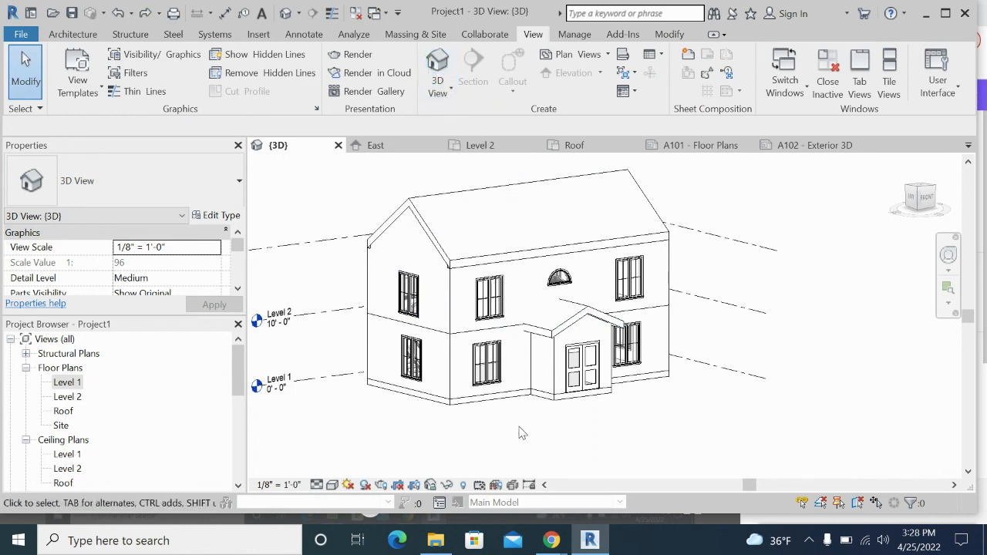
{"action": "left_click", "coordinate": [381, 486]}
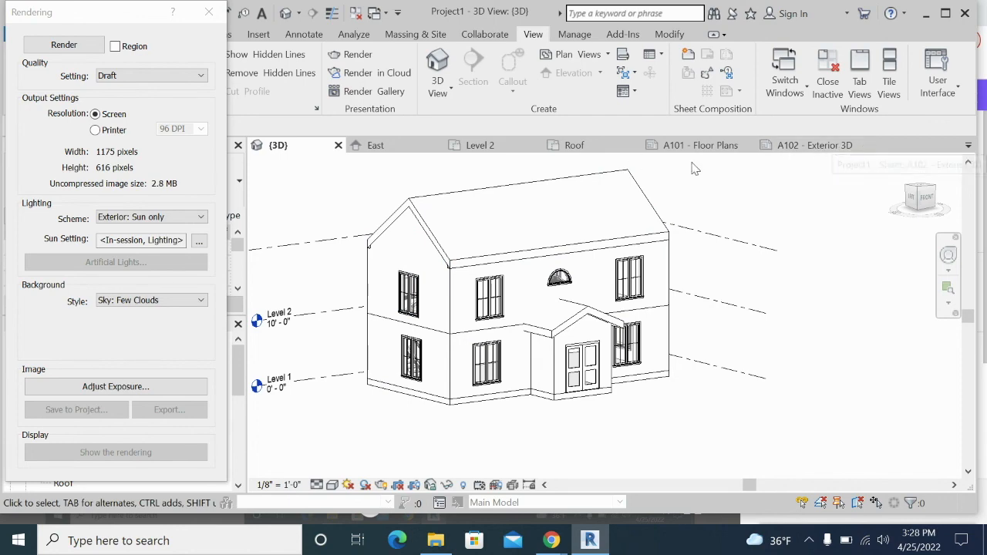
{"action": "left_click", "coordinate": [209, 12]}
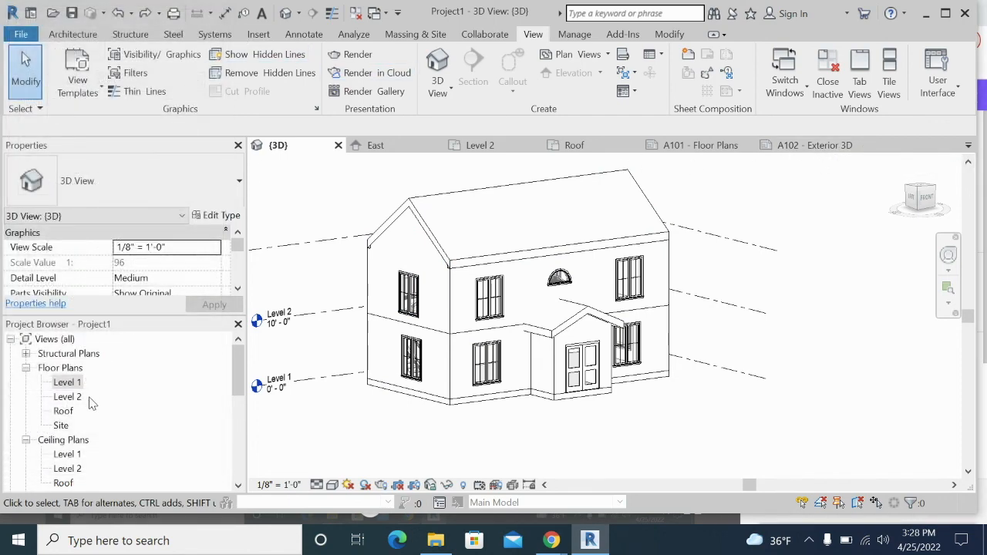
Open sheet A103 and rename it "3D views of stairs" in its title block.
{"action": "scroll", "coordinate": [91, 403], "scroll_direction": "down", "scroll_amount": 5}
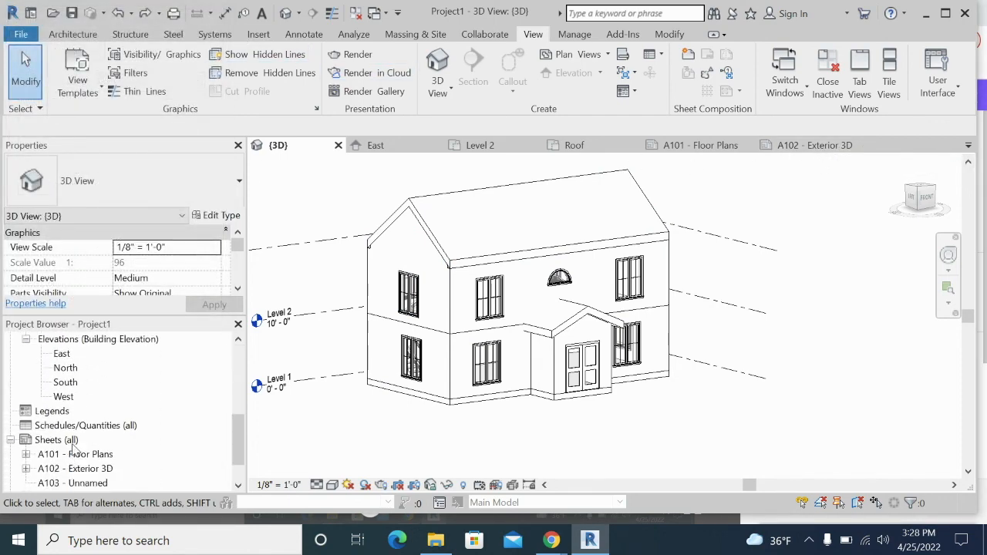
{"action": "scroll", "coordinate": [75, 447], "scroll_direction": "down", "scroll_amount": 2}
{"action": "double_click", "coordinate": [78, 440]}
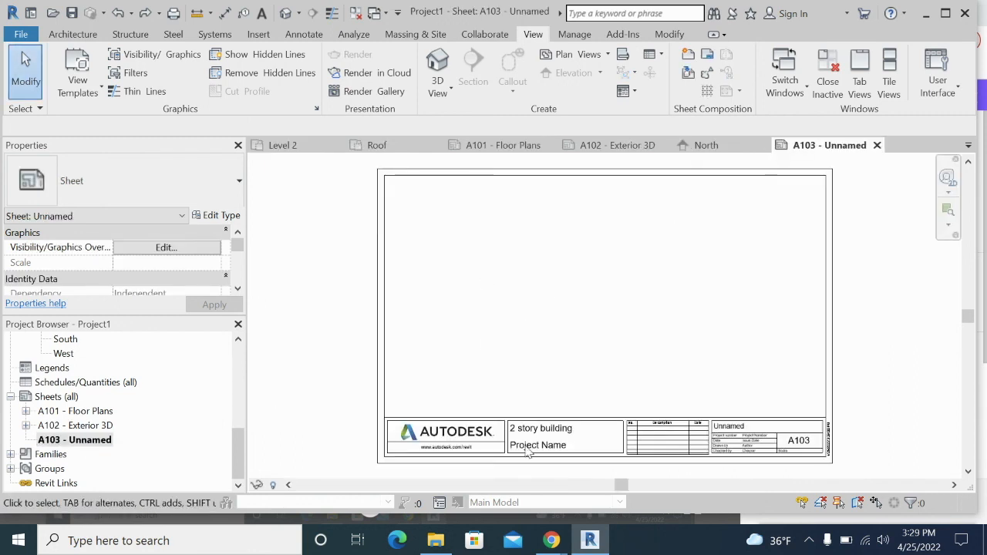
{"action": "left_click", "coordinate": [736, 429]}
{"action": "left_click", "coordinate": [736, 429]}
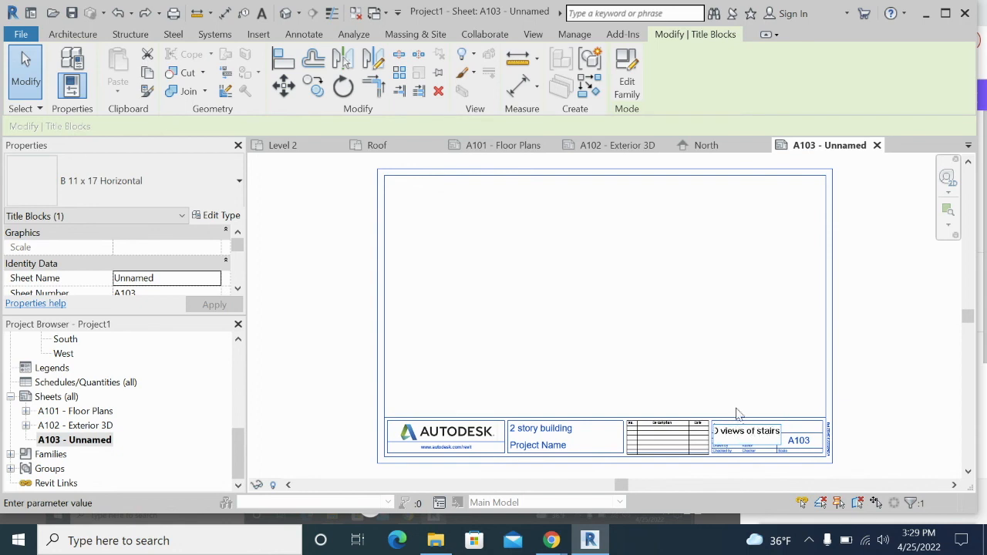
{"action": "left_click", "coordinate": [606, 287]}
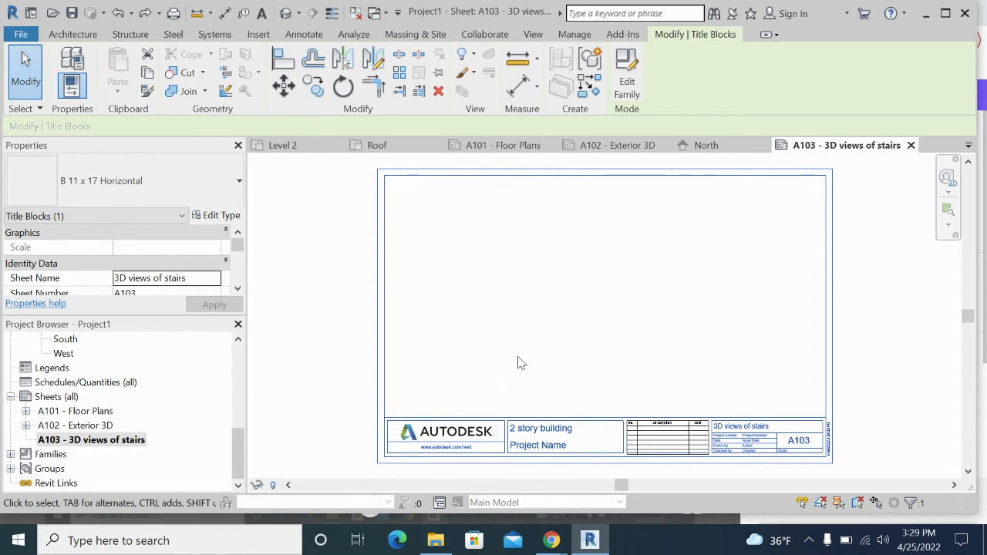
{"action": "left_click", "coordinate": [366, 352]}
Set the print range to sheets A101, A102 and A103, without saving the selection for future sessions.
{"action": "left_click", "coordinate": [89, 411]}
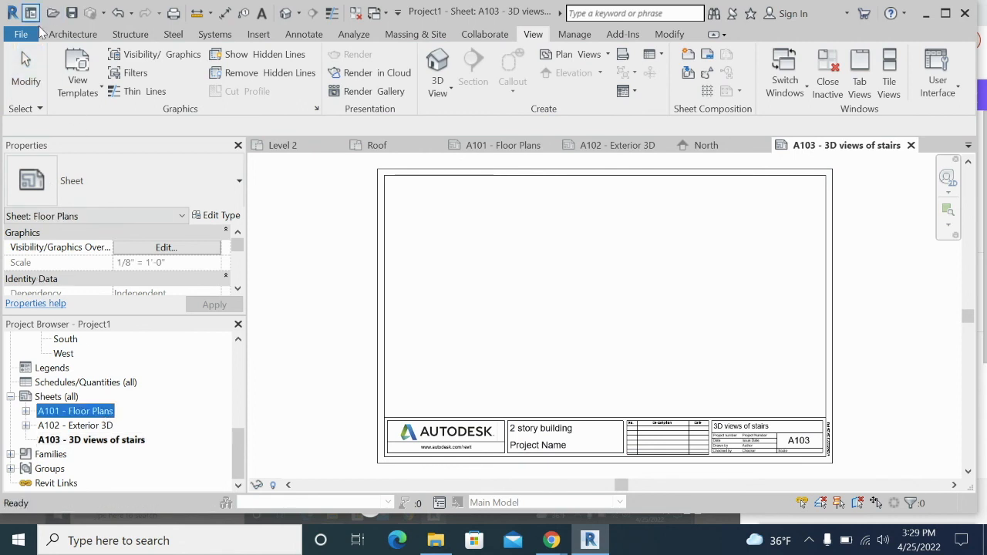
{"action": "left_click", "coordinate": [23, 34]}
{"action": "left_click", "coordinate": [62, 330]}
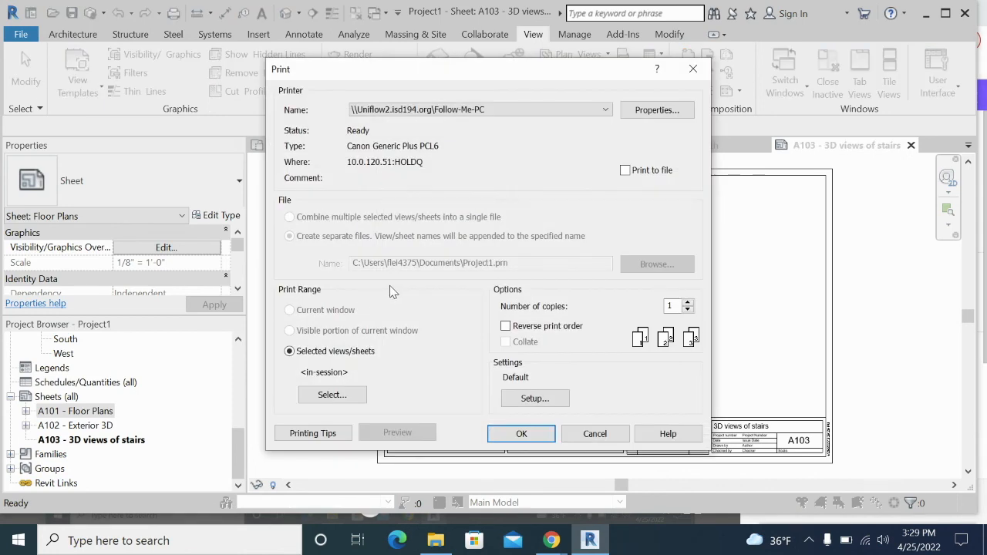
{"action": "left_click", "coordinate": [343, 395]}
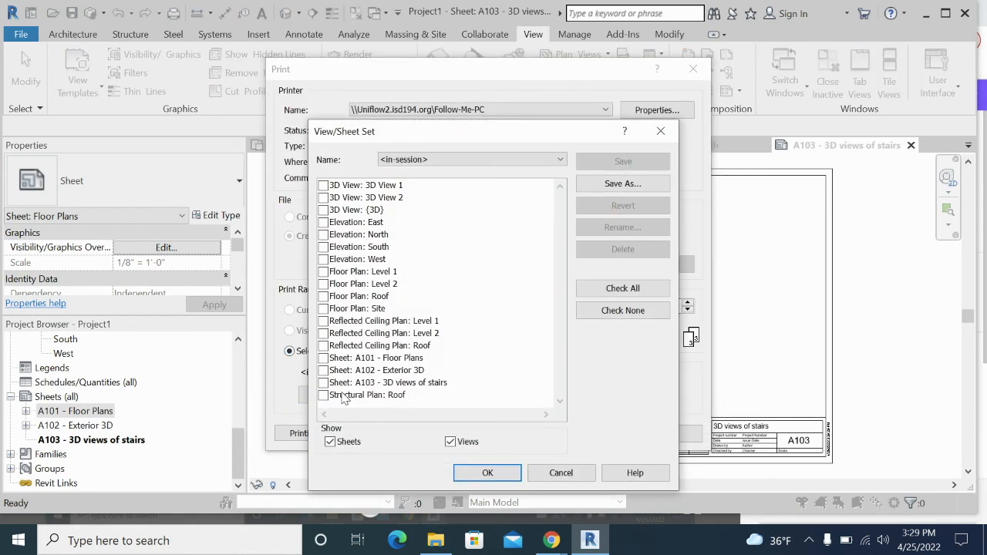
{"action": "left_click", "coordinate": [323, 358]}
{"action": "left_click", "coordinate": [323, 370]}
{"action": "left_click", "coordinate": [323, 382]}
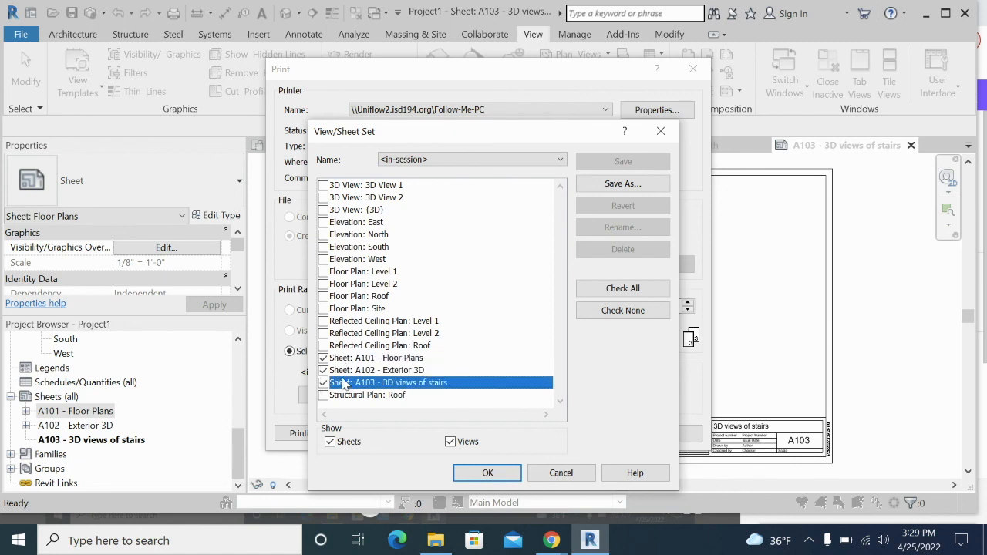
{"action": "left_click", "coordinate": [483, 476]}
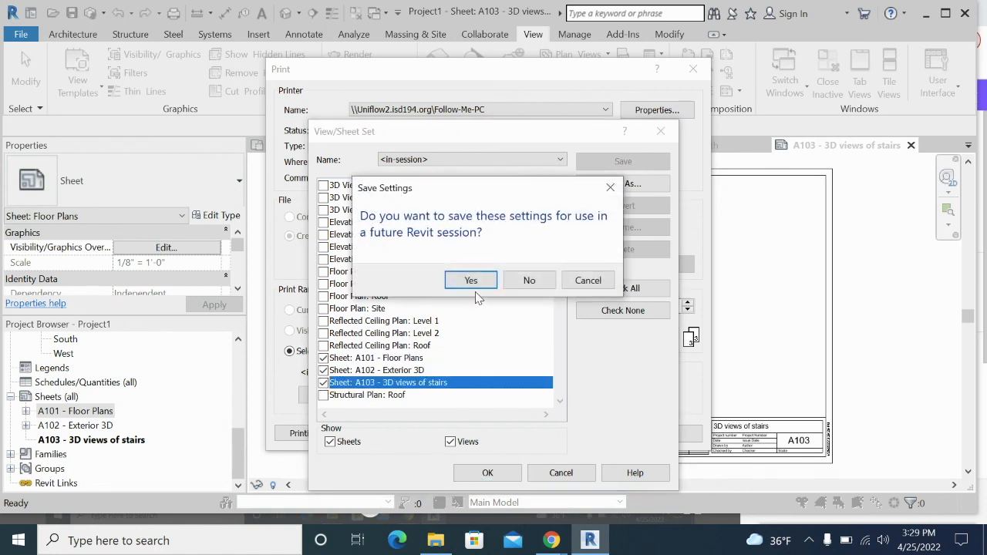
{"action": "left_click", "coordinate": [528, 282]}
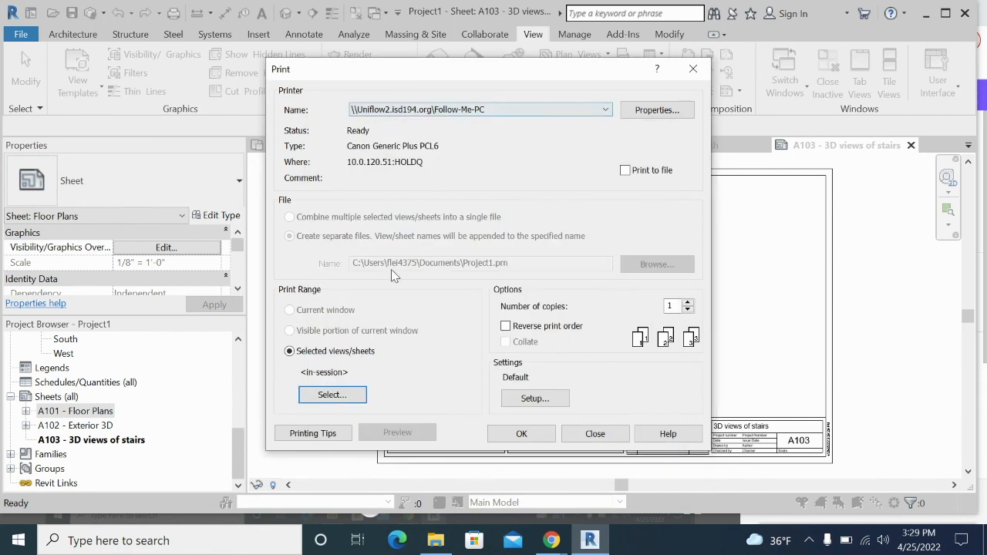
Print with Microsoft Print to PDF, combining the selected sheets into a single file.
{"action": "left_click", "coordinate": [598, 110]}
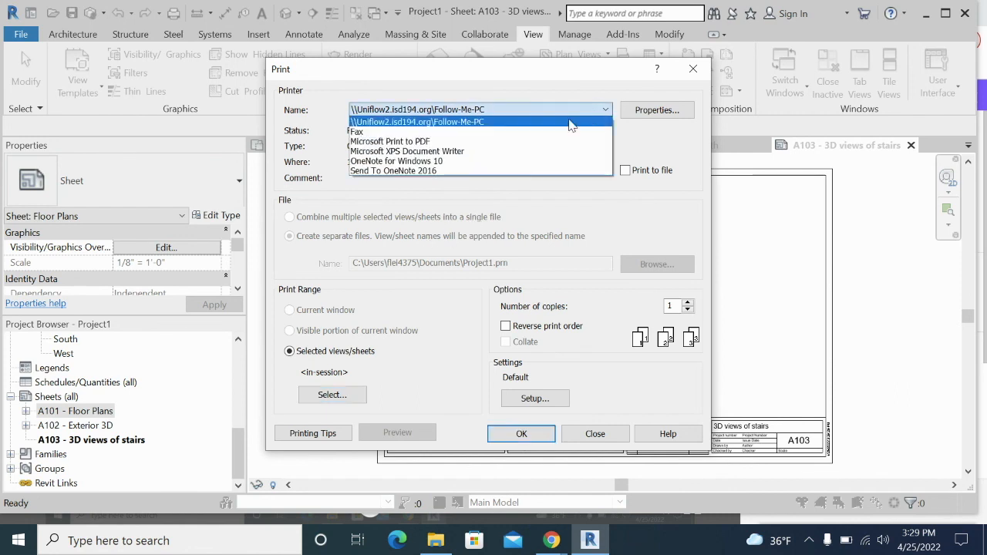
{"action": "left_click", "coordinate": [529, 142]}
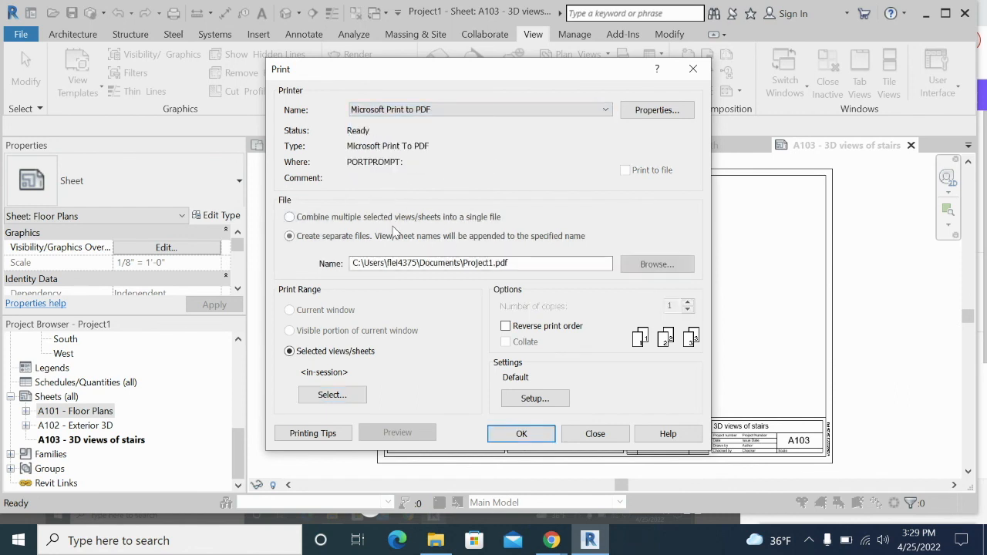
{"action": "left_click", "coordinate": [291, 219]}
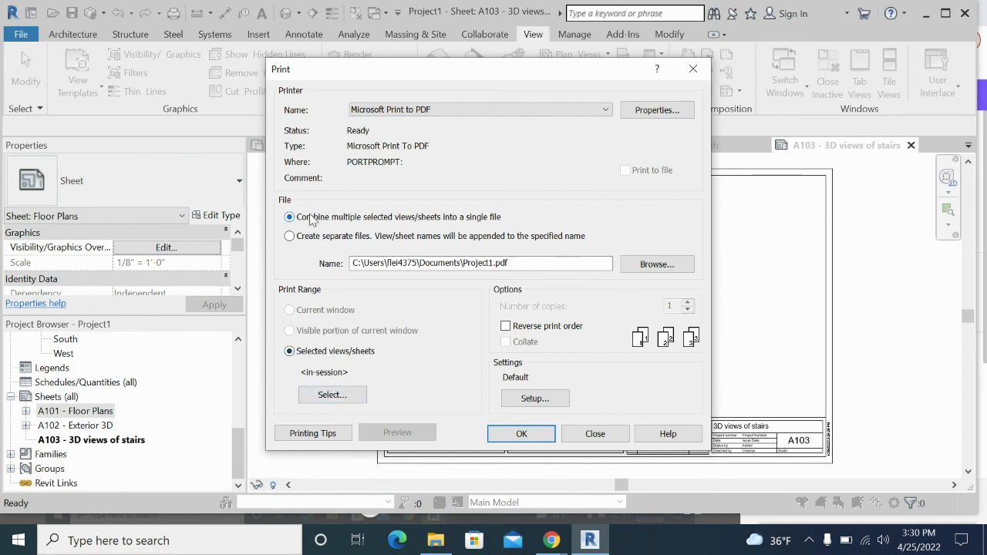
{"action": "left_click", "coordinate": [521, 433]}
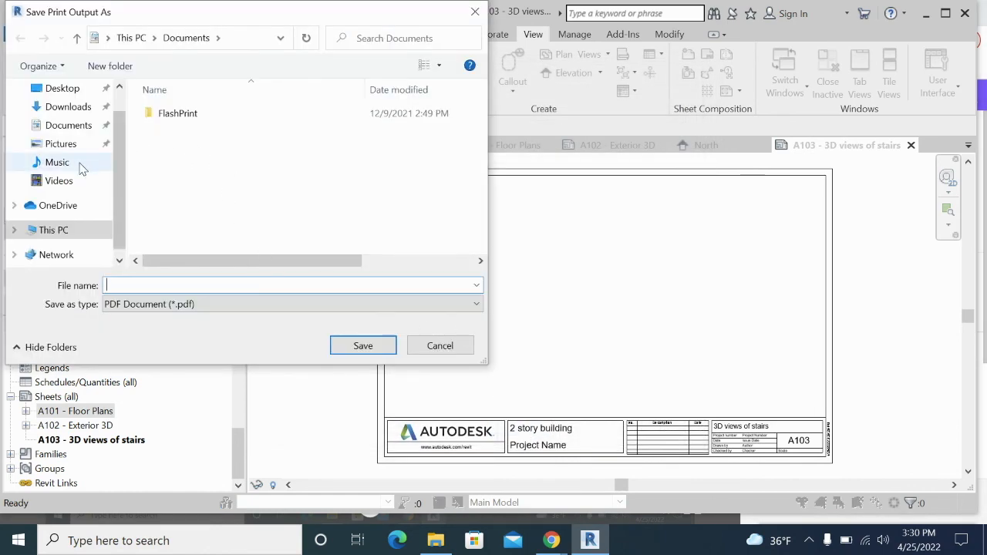
Save the PDF output to the Desktop as "2 story projet".
{"action": "scroll", "coordinate": [80, 165], "scroll_direction": "up", "scroll_amount": 2}
{"action": "left_click", "coordinate": [62, 119]}
{"action": "left_click", "coordinate": [182, 286]}
{"action": "type", "text": "2 story proje"}
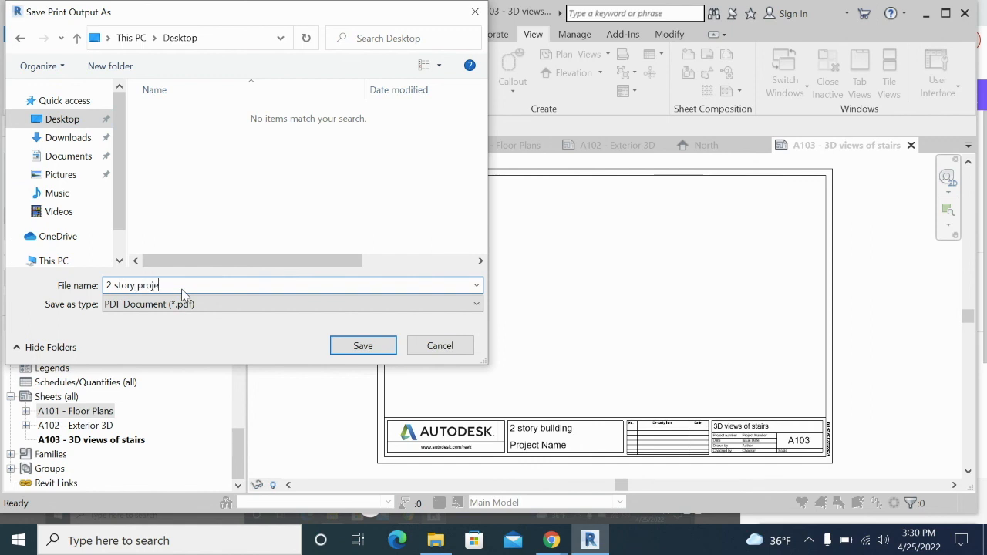
{"action": "type", "text": "t"}
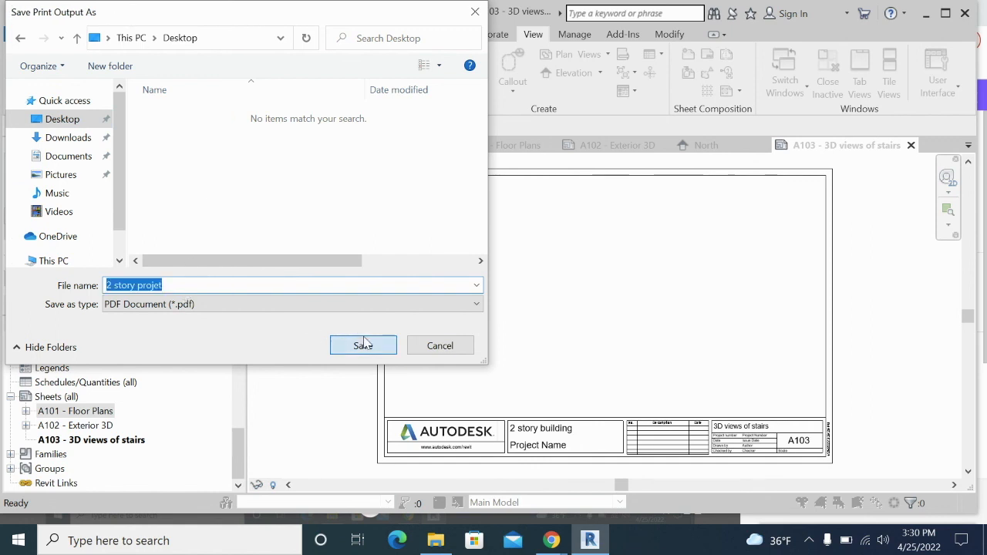
{"action": "left_click", "coordinate": [363, 344]}
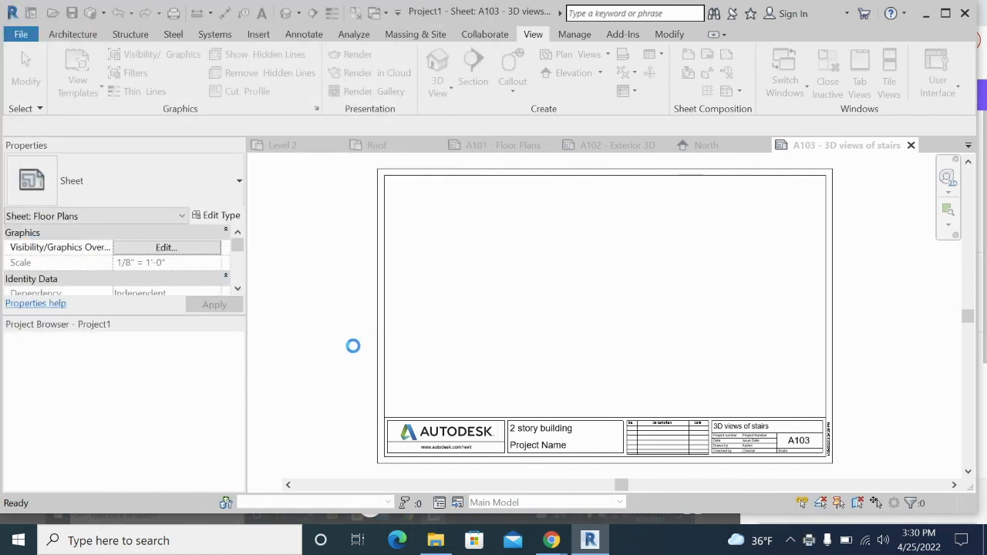
{"action": "mouse_move", "coordinate": [555, 542]}
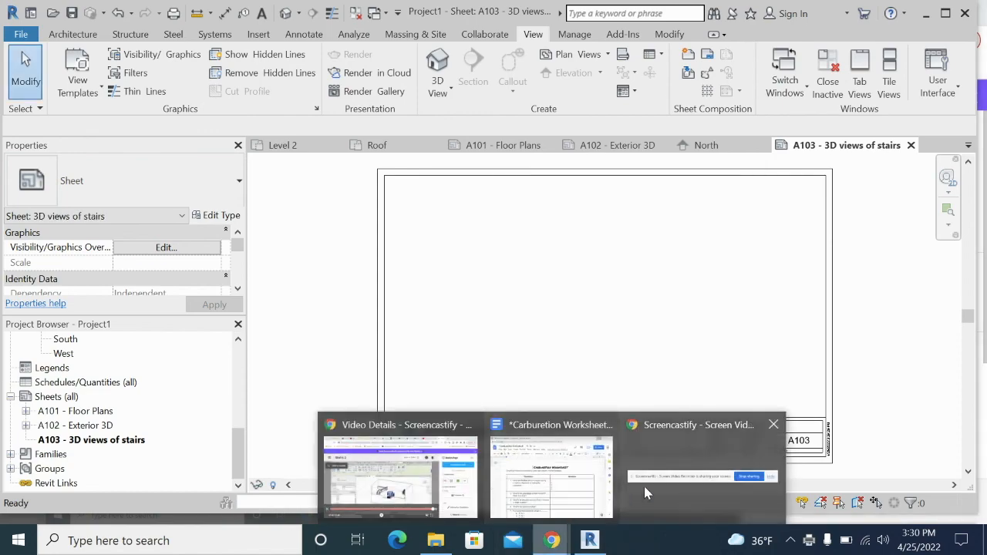